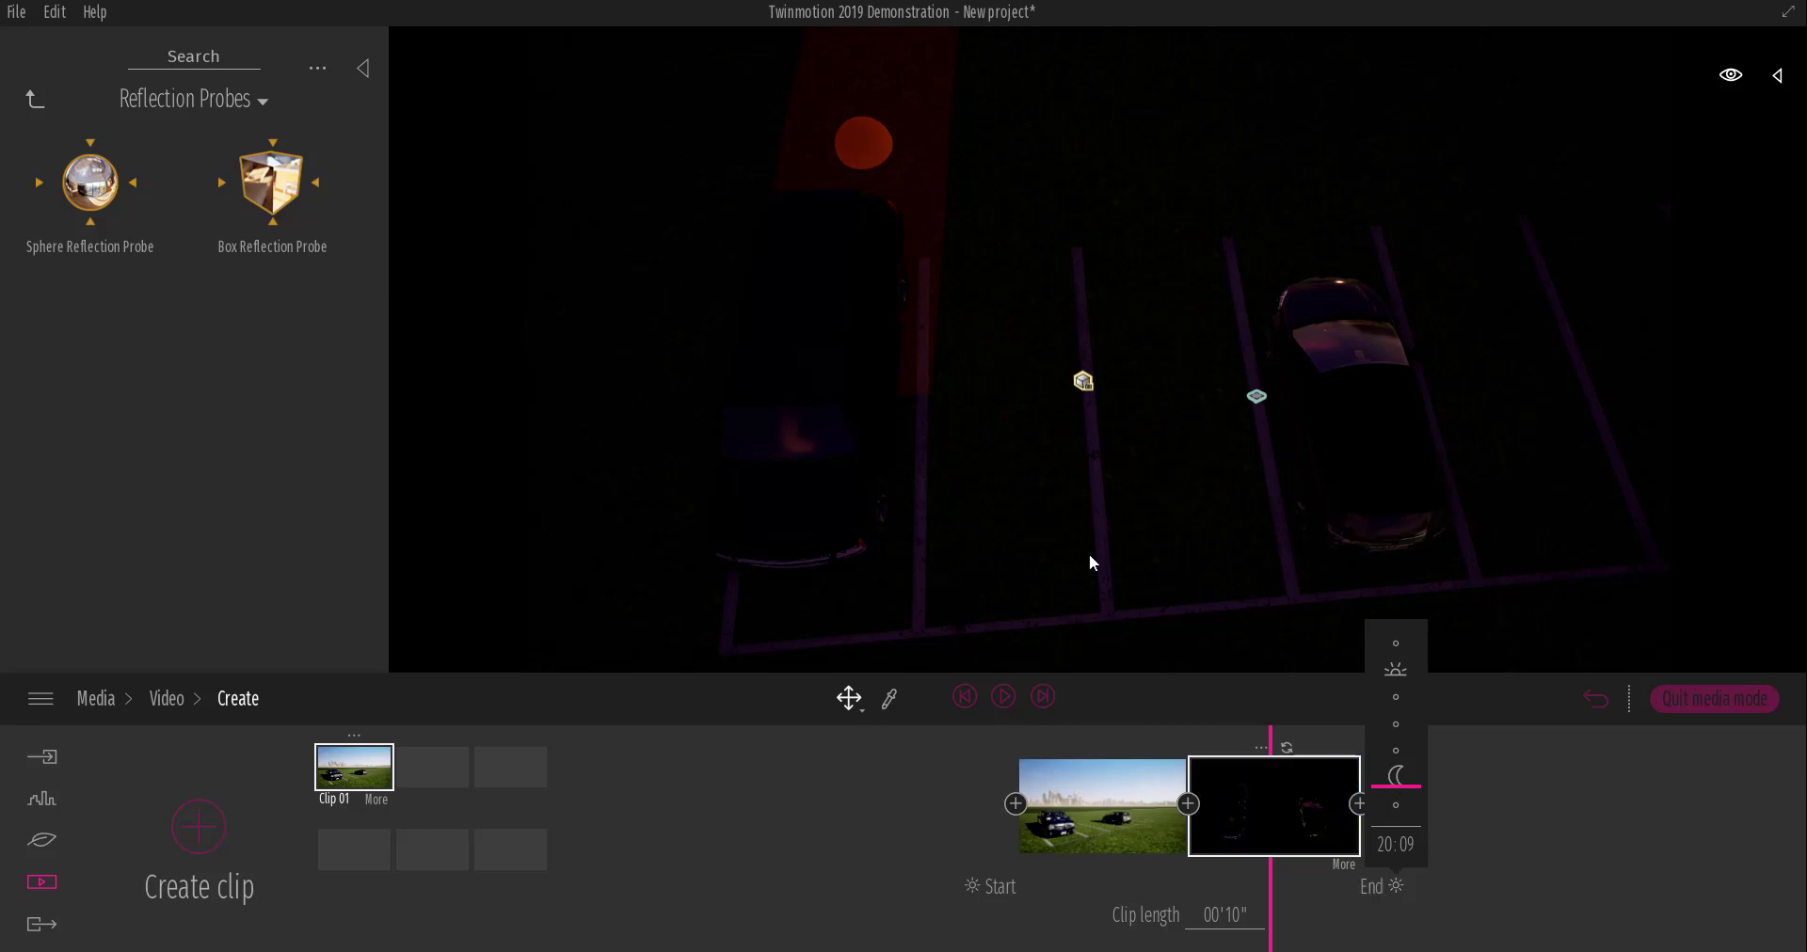
Cover the scene's ground with the Grass 4 material from the Nature ground materials.
scroll(1088, 556, down, 3)
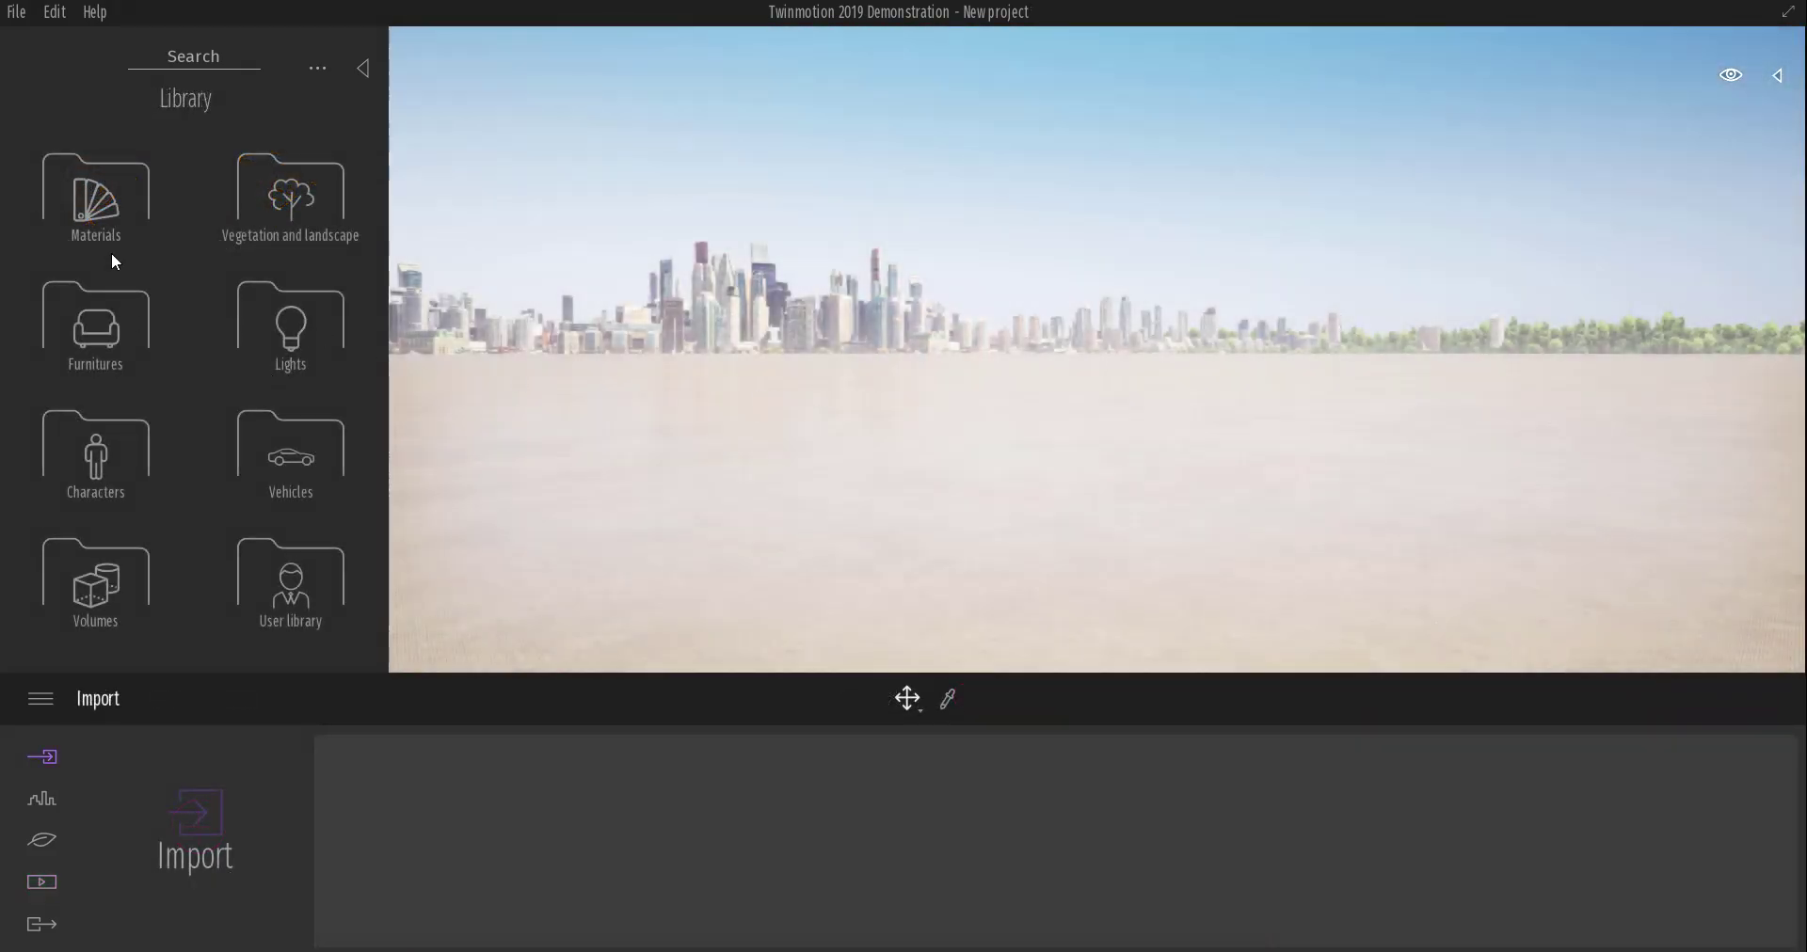
click(113, 247)
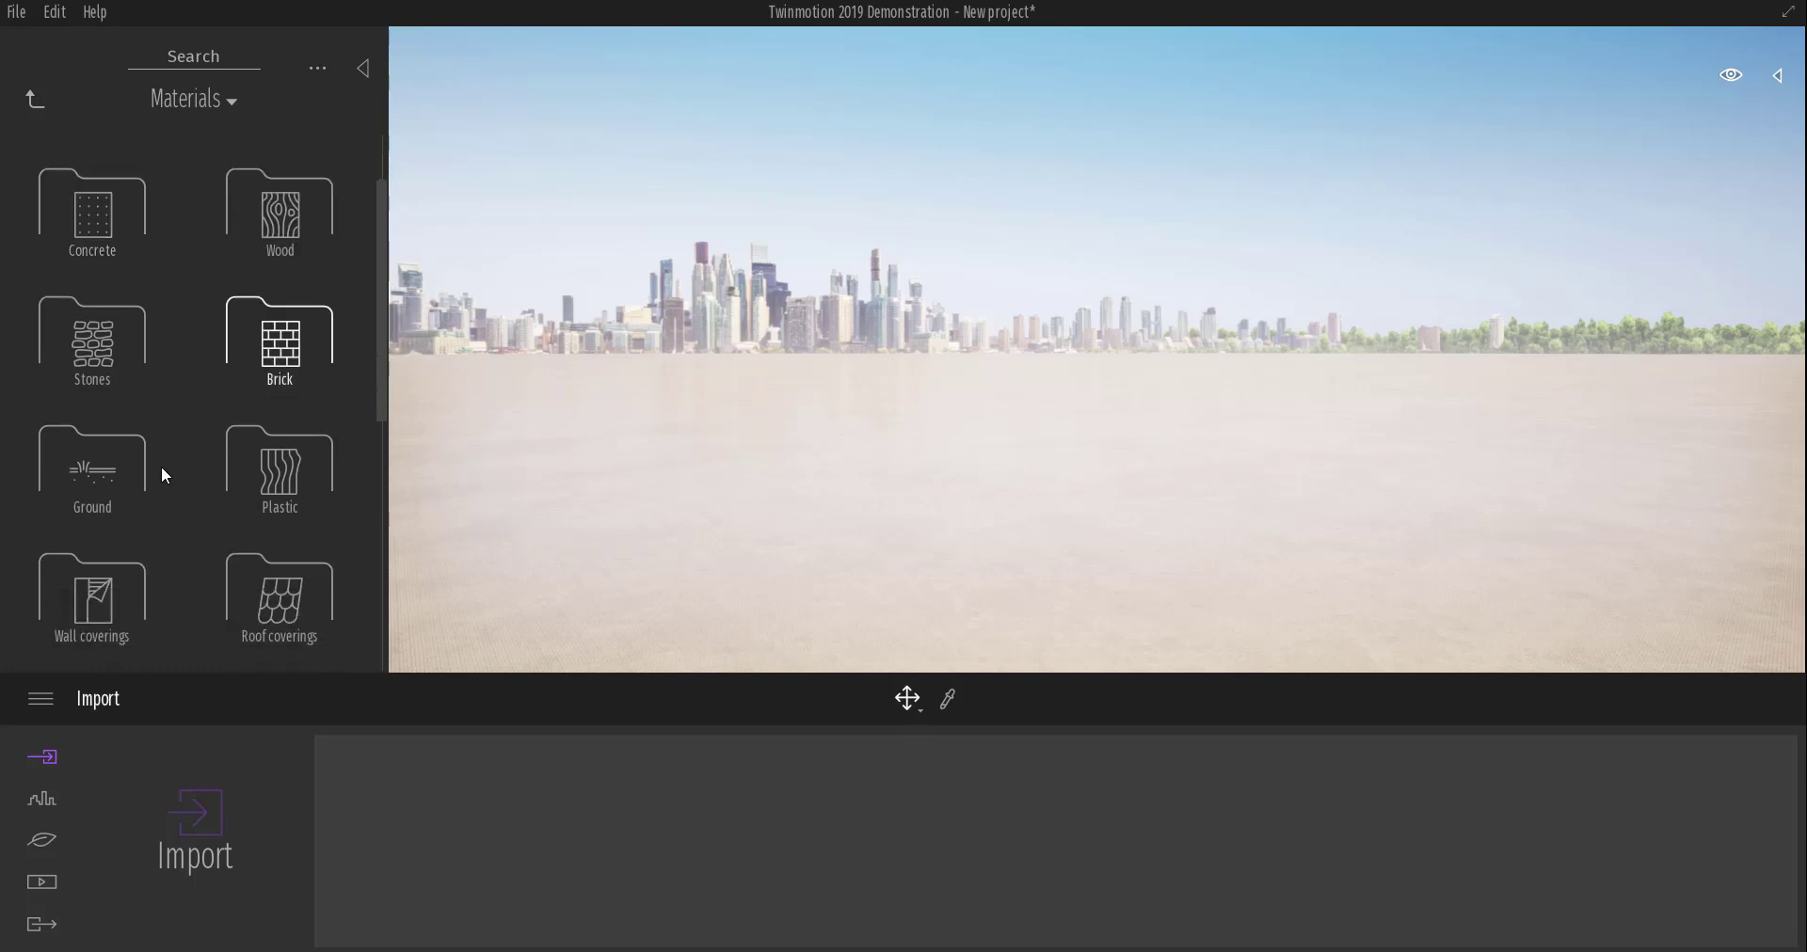
click(121, 461)
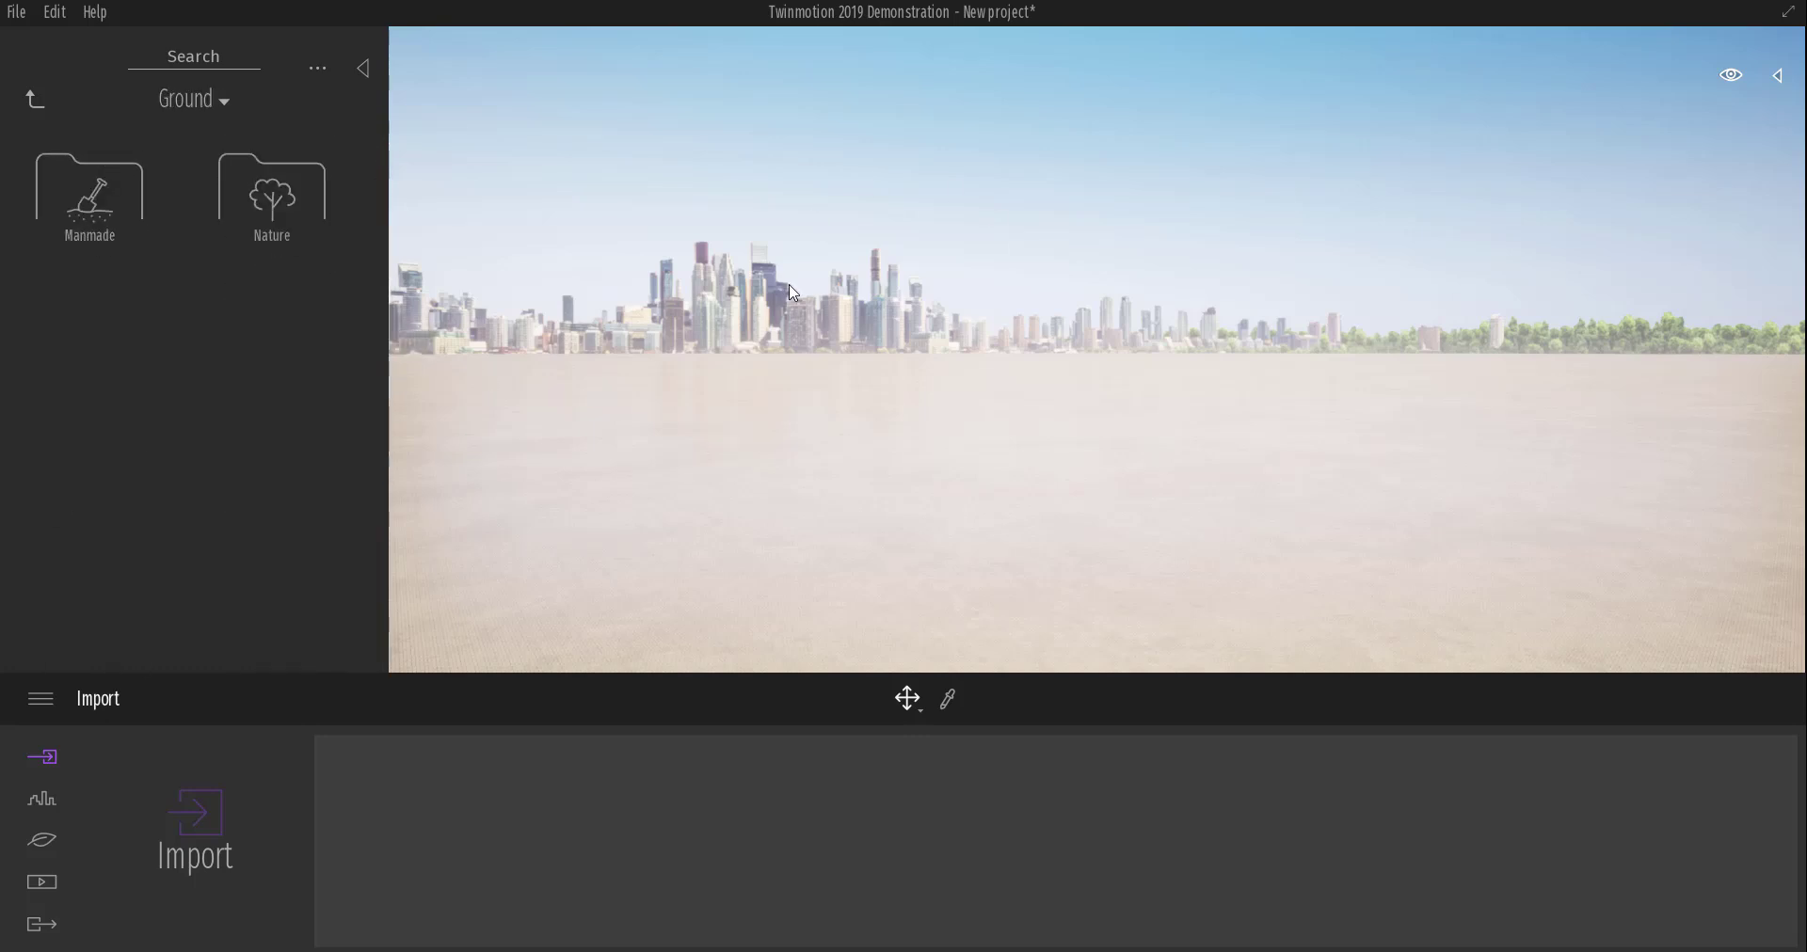
click(28, 94)
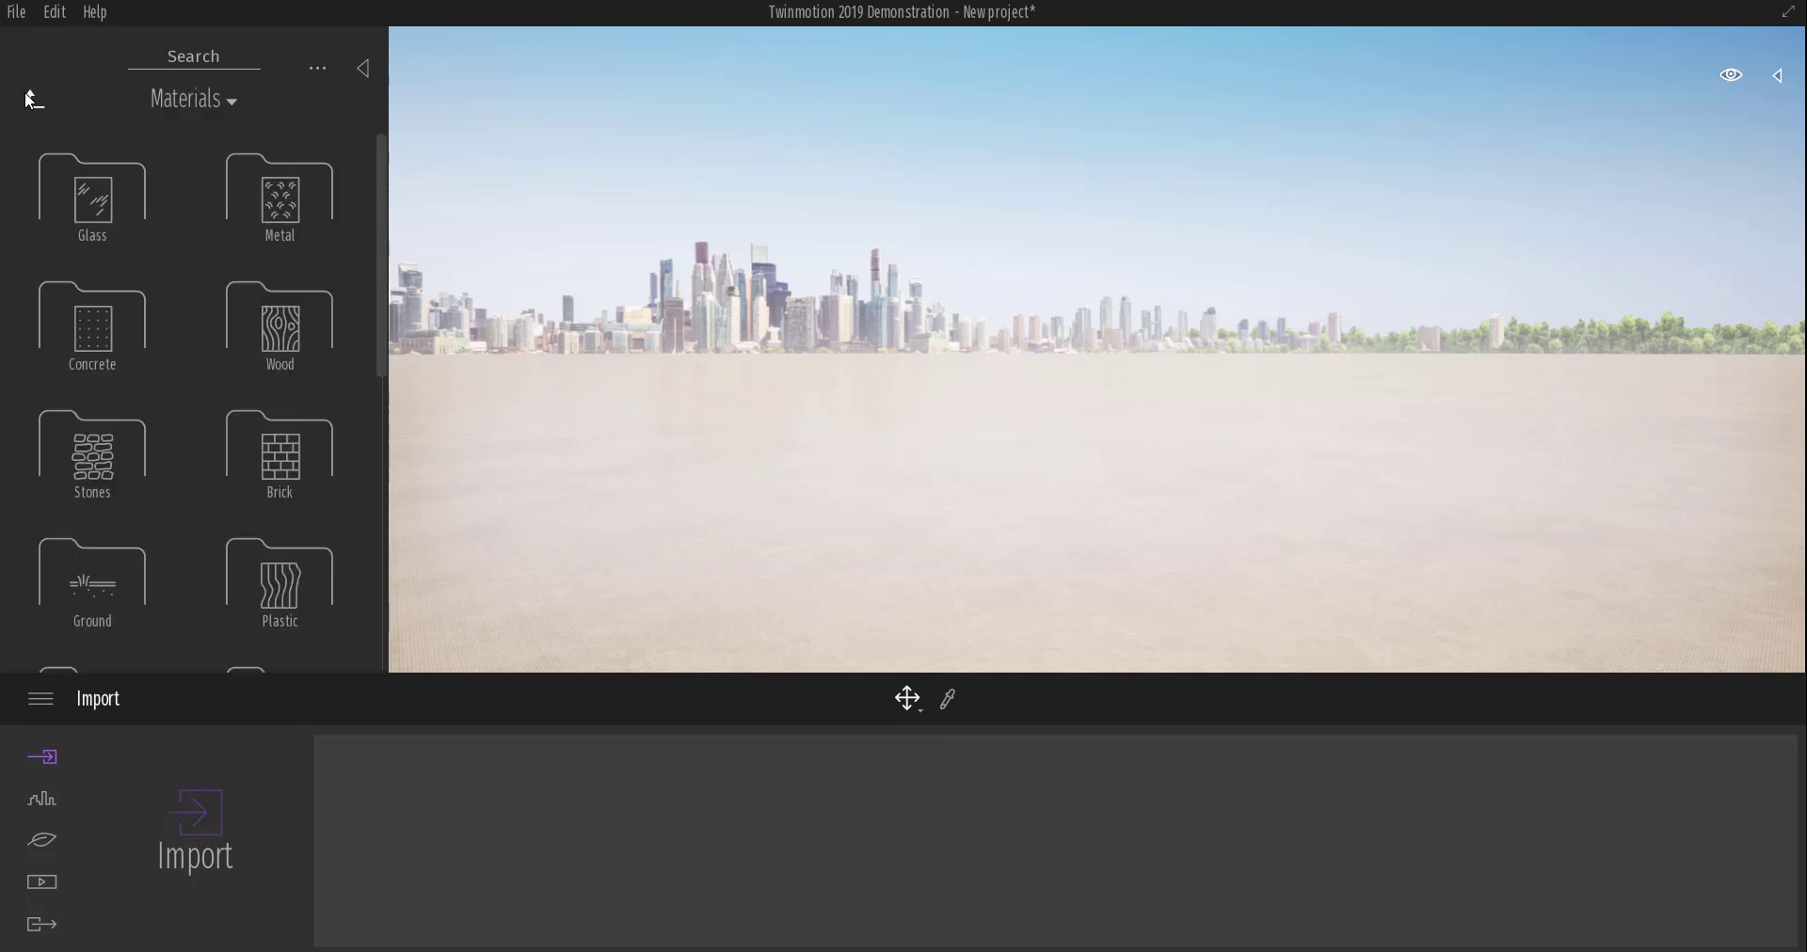
click(98, 576)
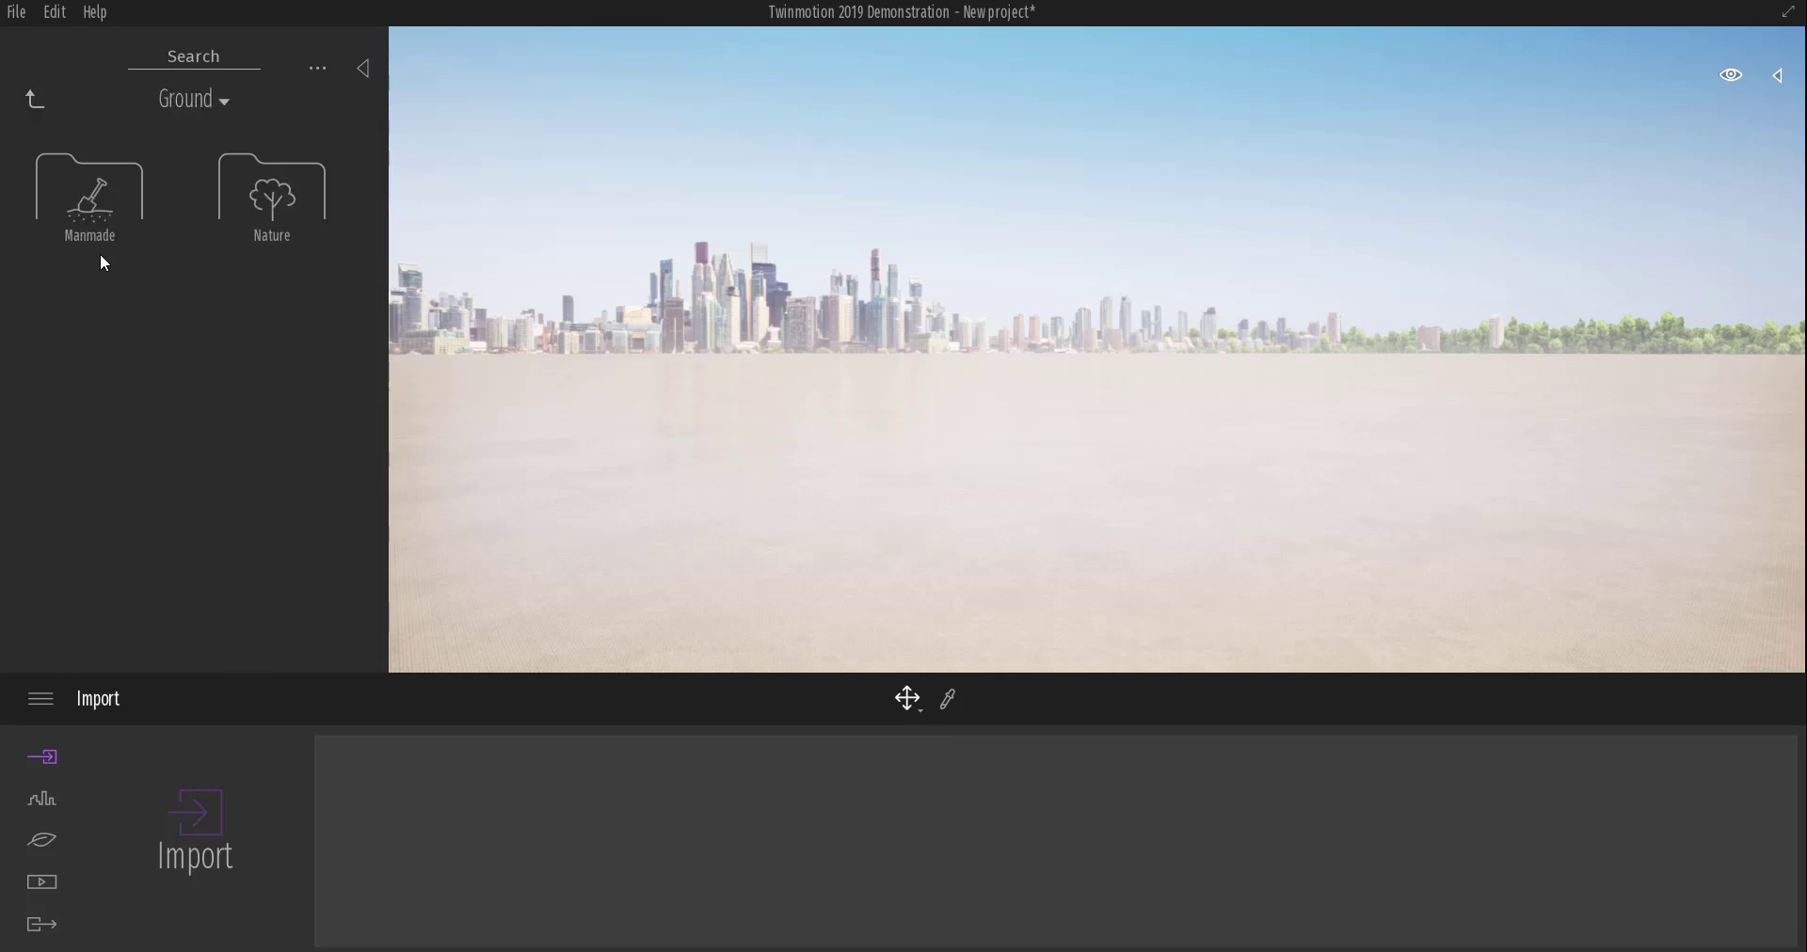
click(103, 203)
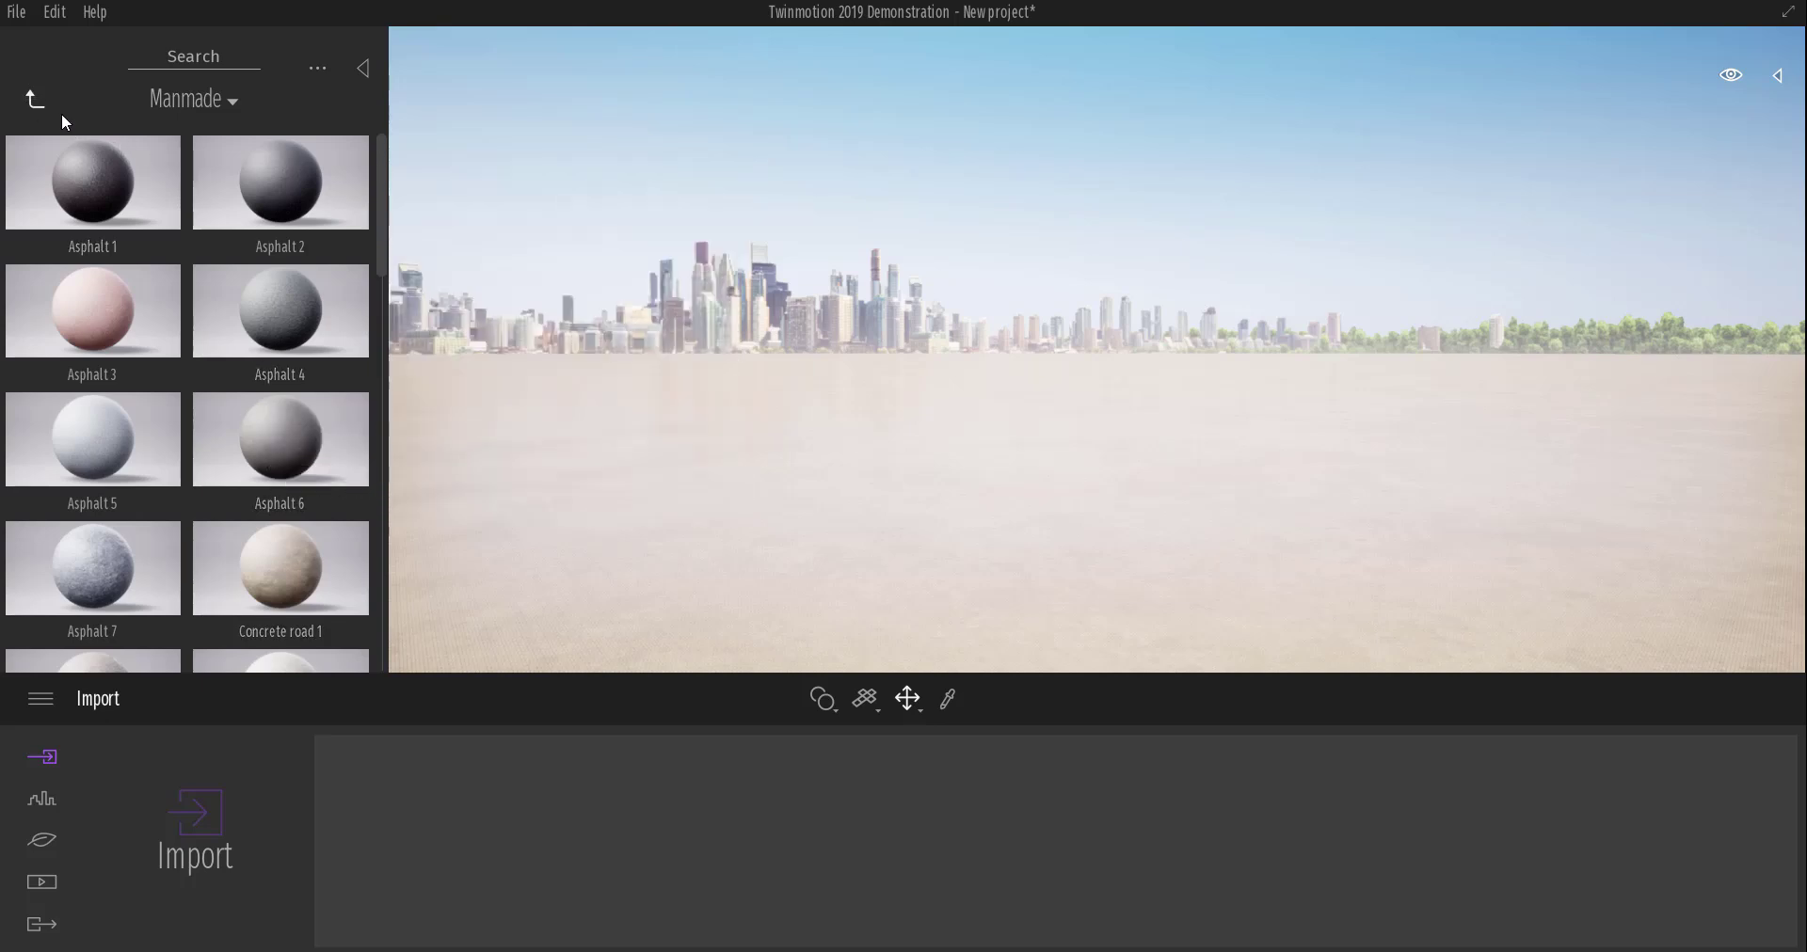
click(37, 100)
click(252, 166)
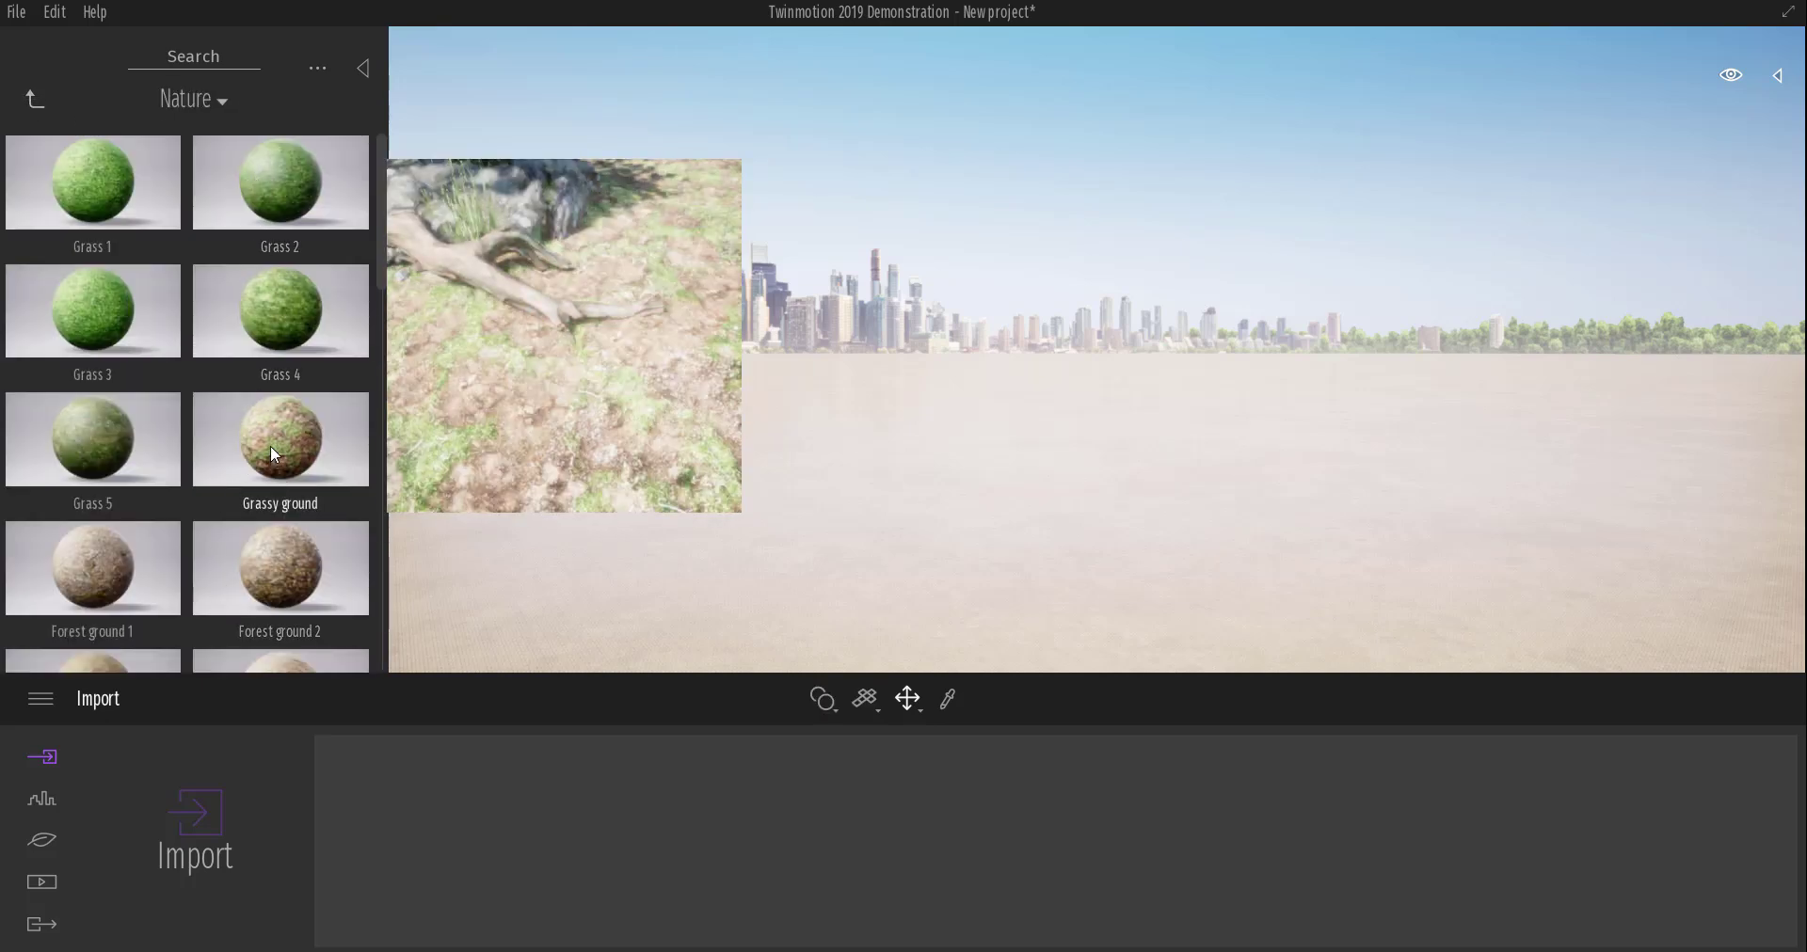
drag(256, 313, 926, 484)
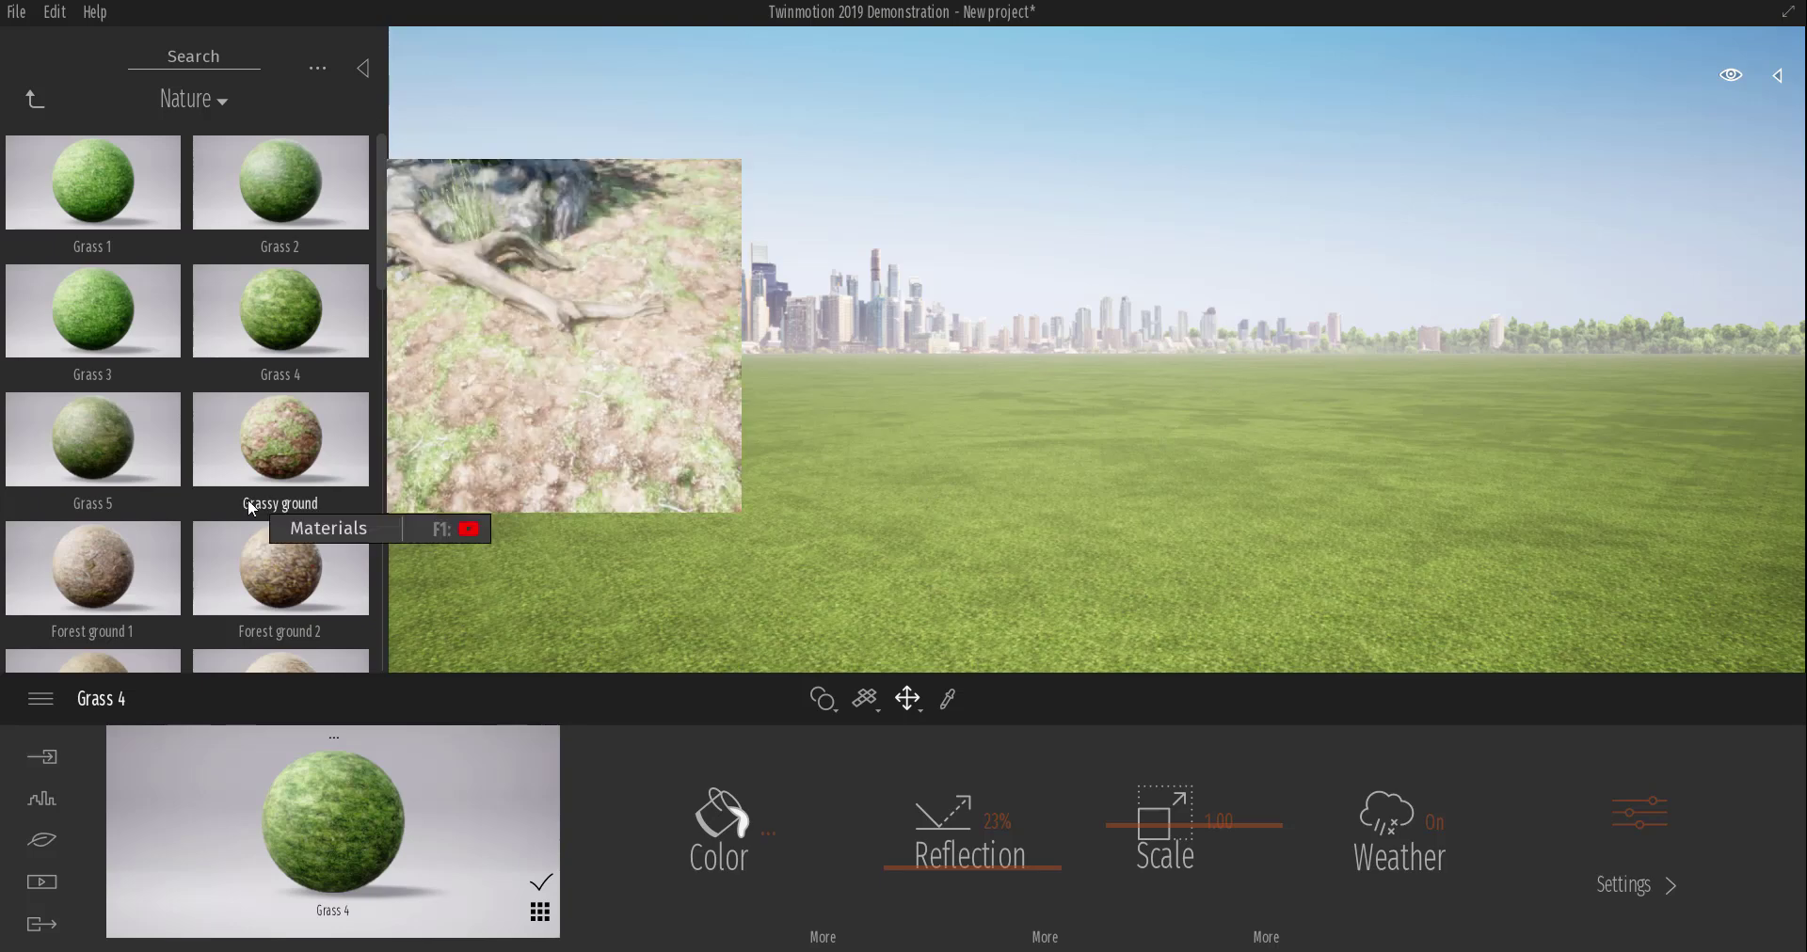
Look through the landscape types in the library's Vegetation and landscape category.
click(41, 105)
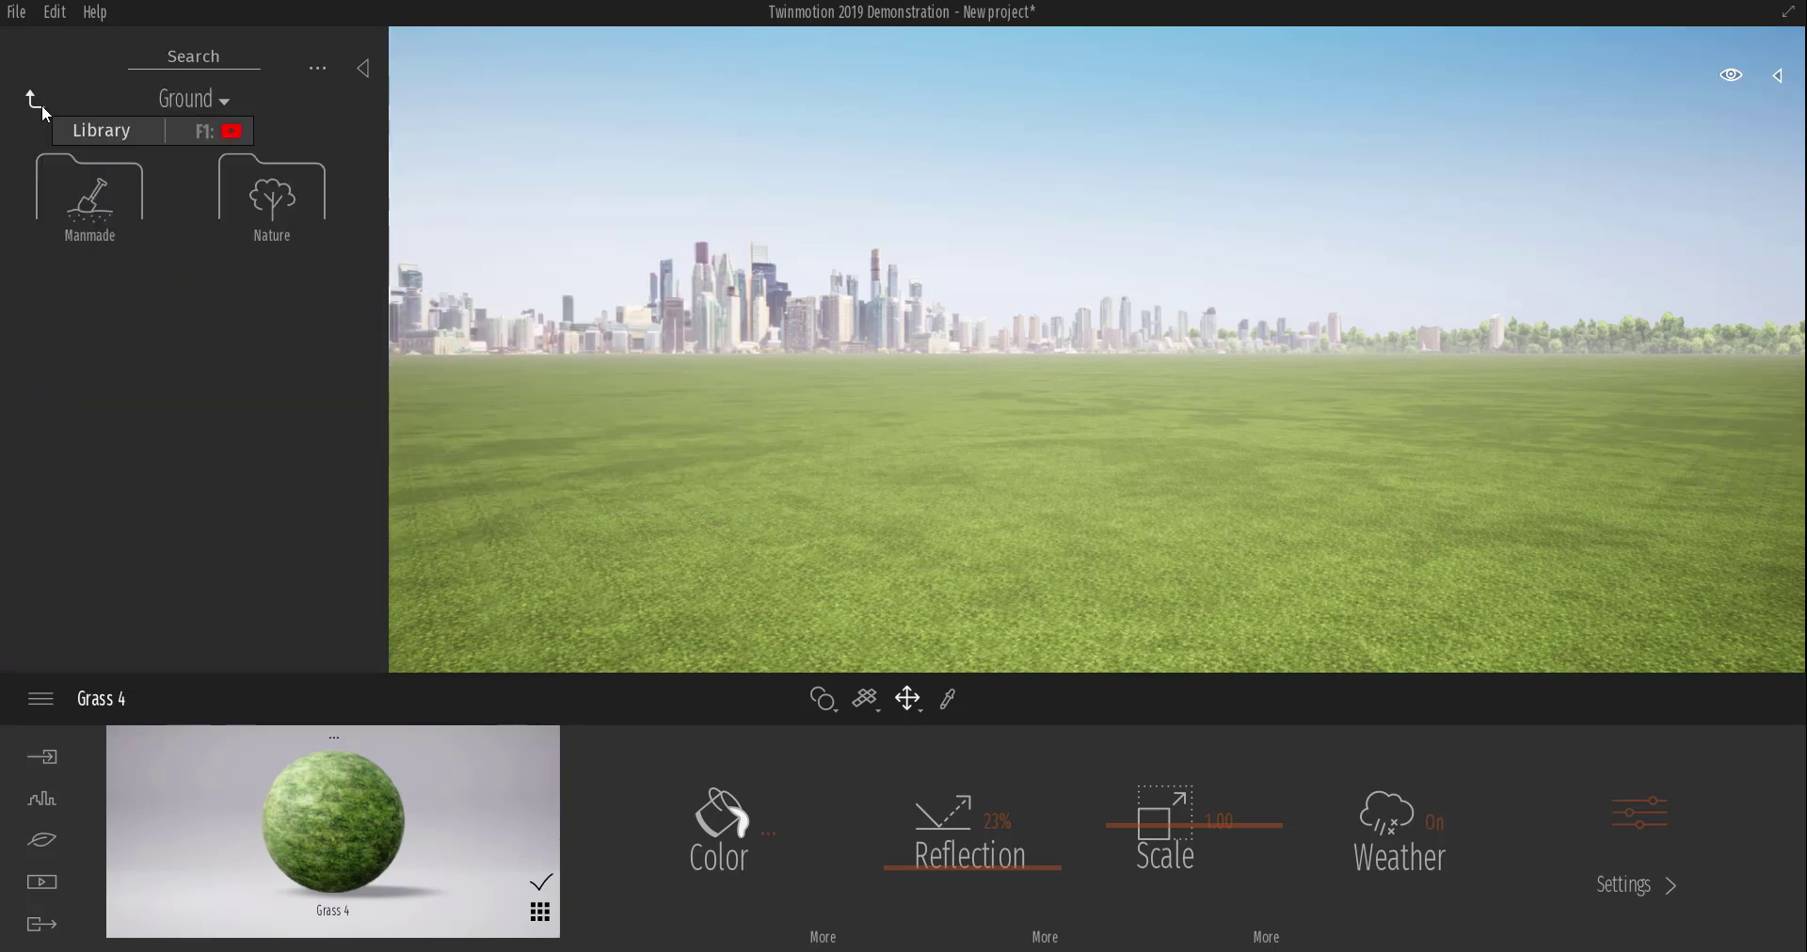
click(41, 105)
click(41, 104)
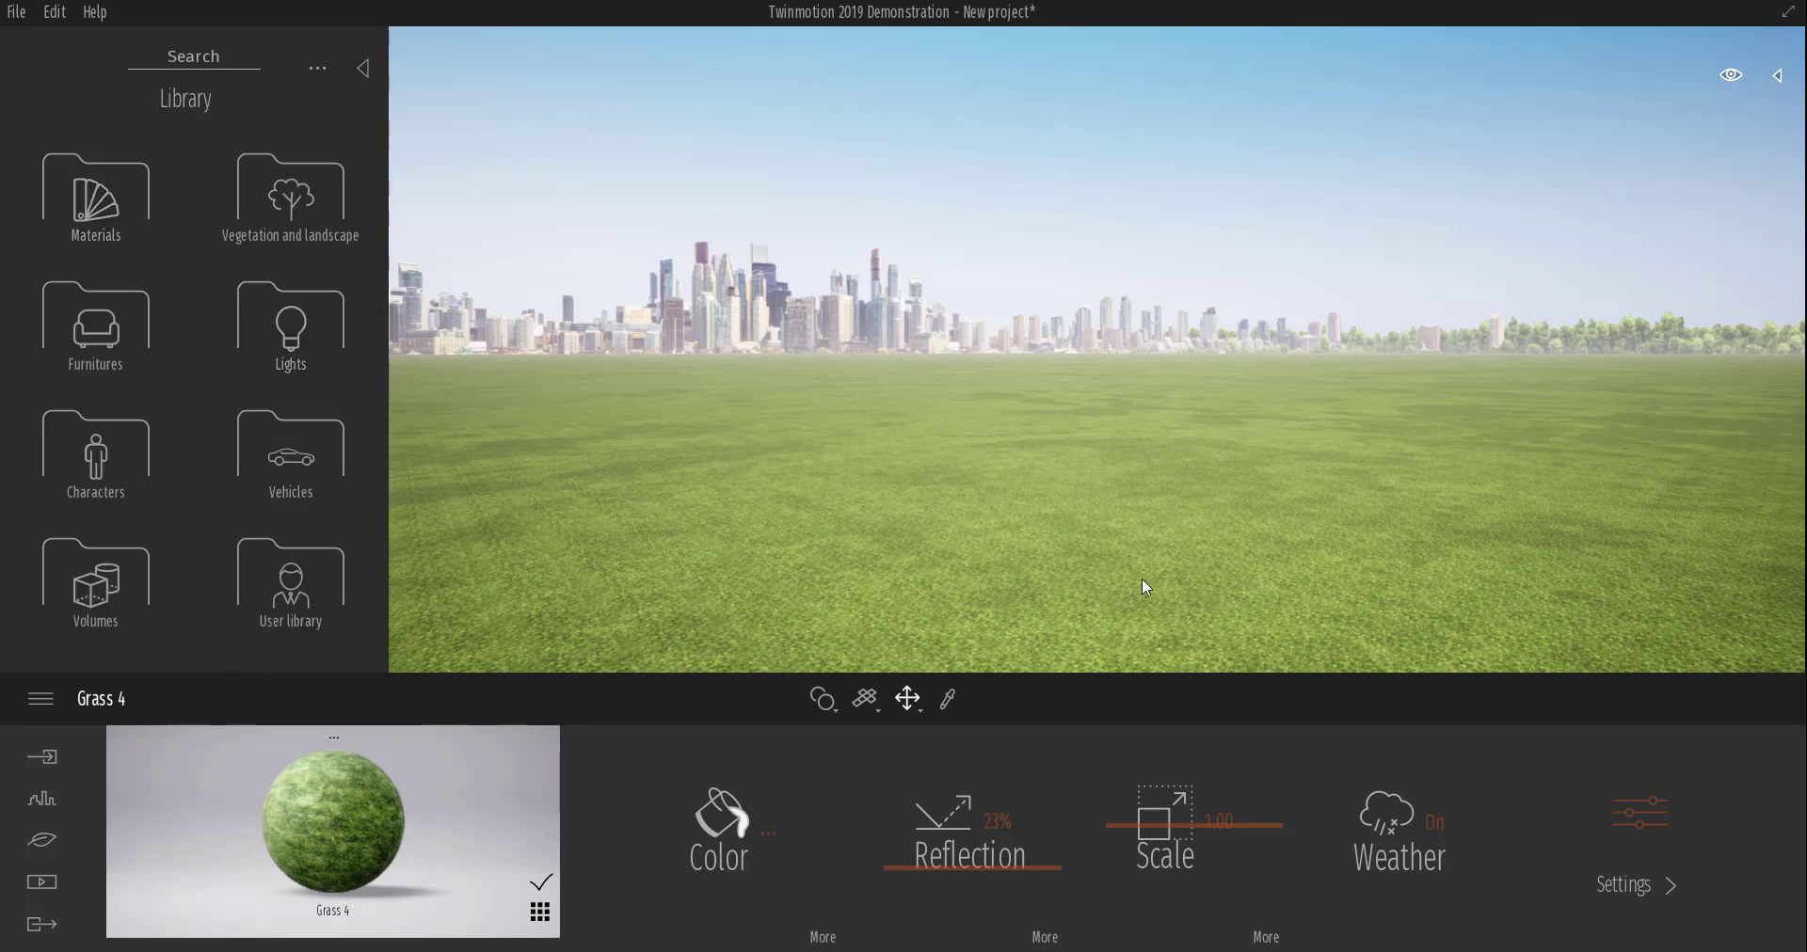
click(319, 199)
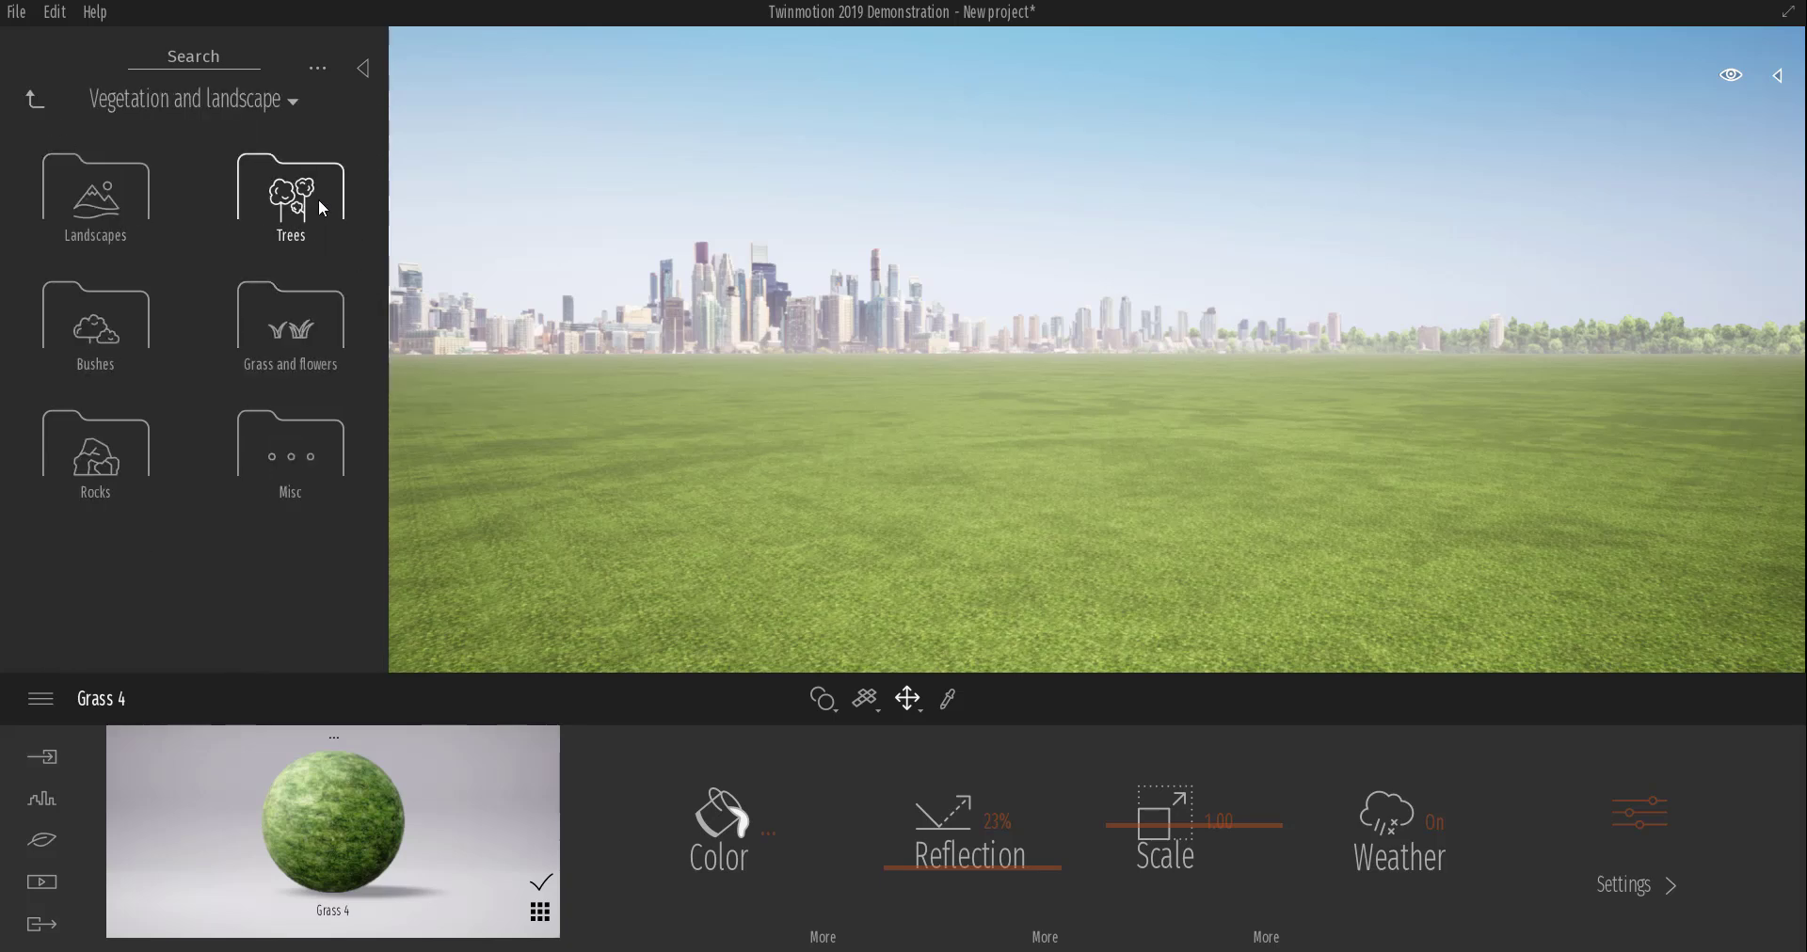
click(36, 98)
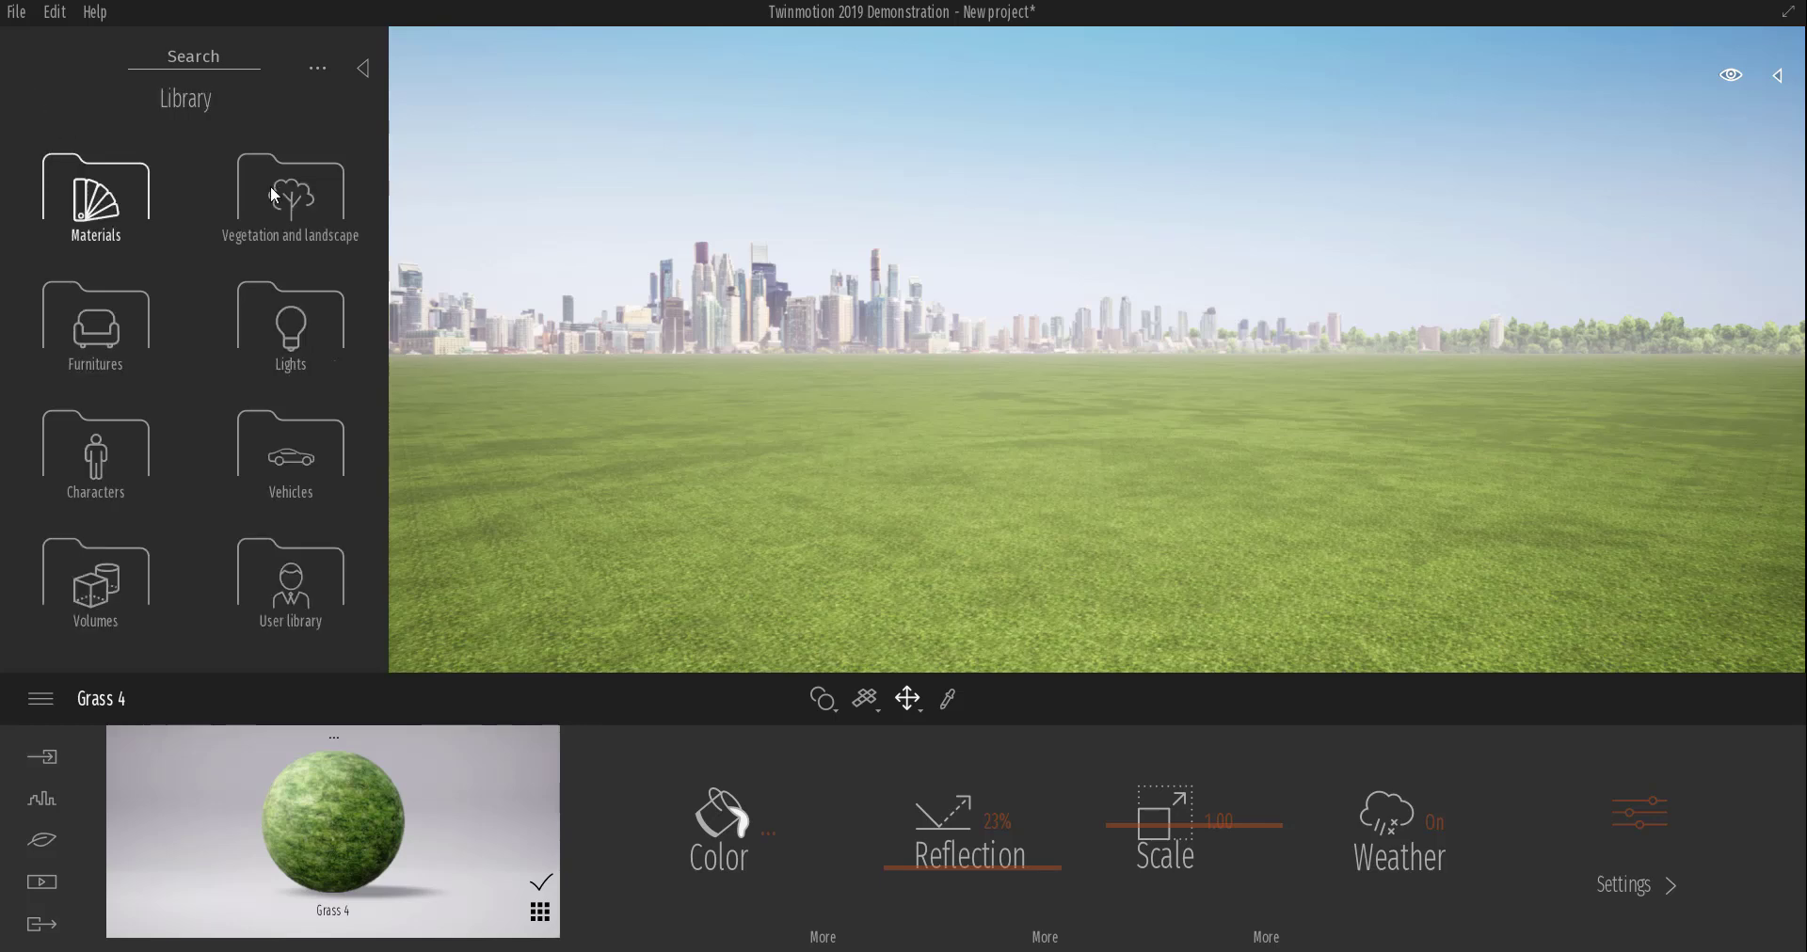
click(278, 203)
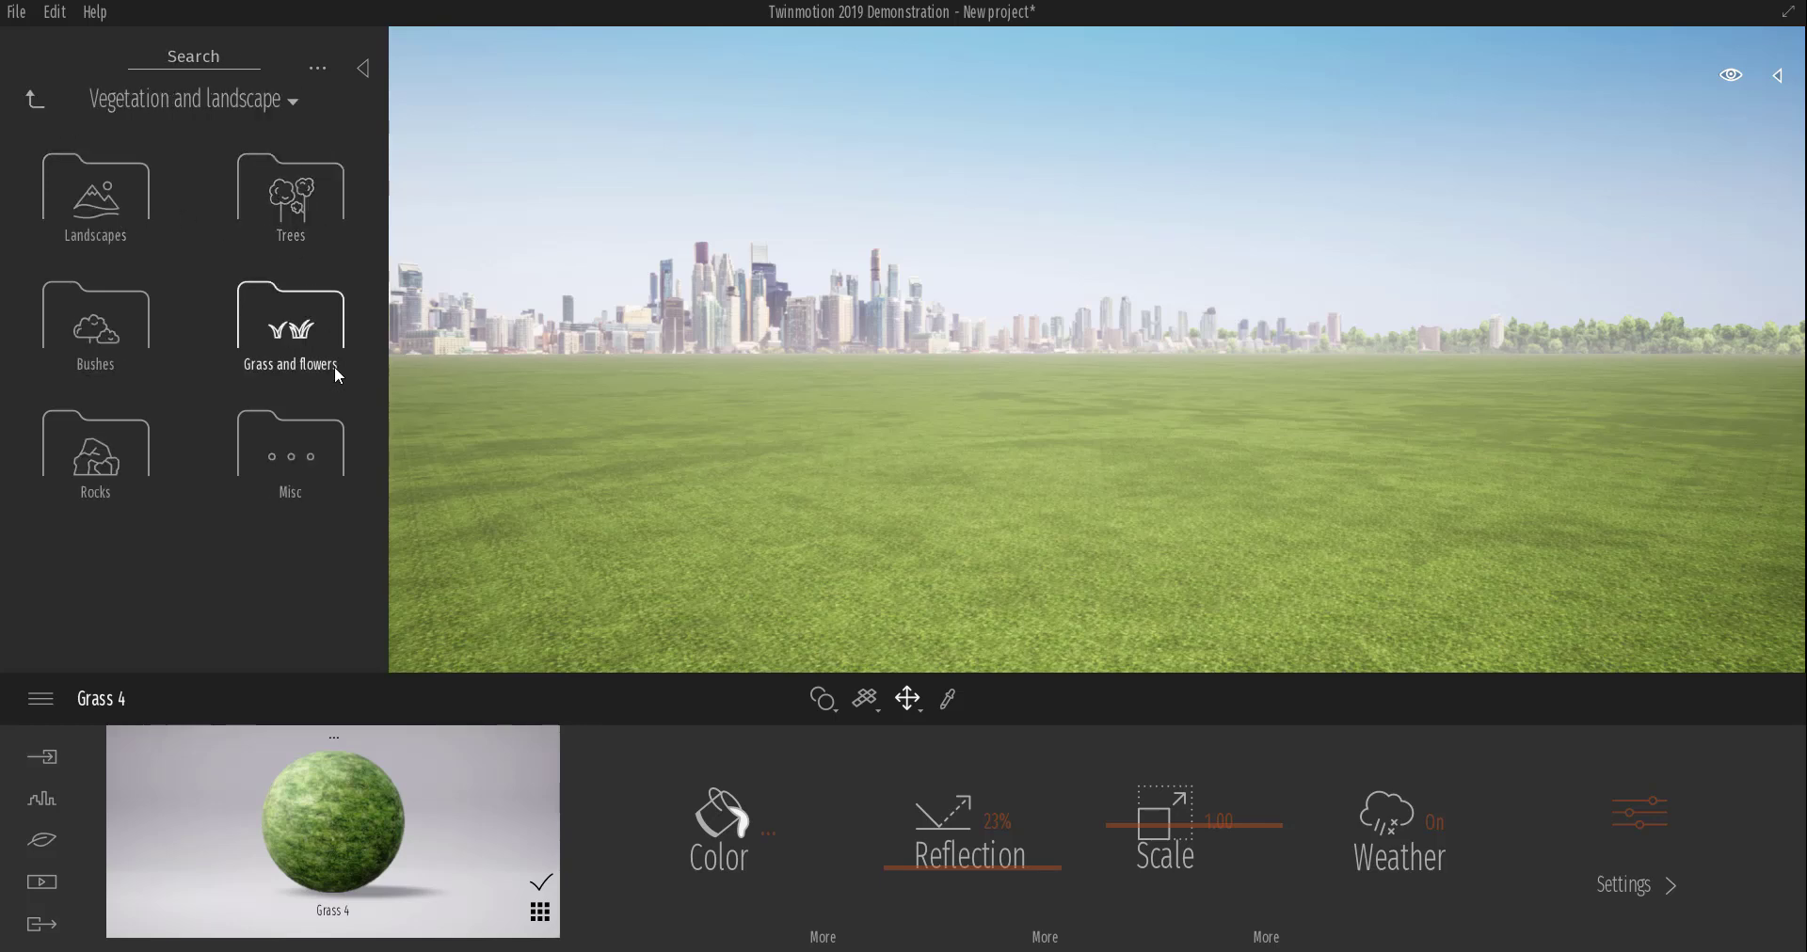
click(91, 209)
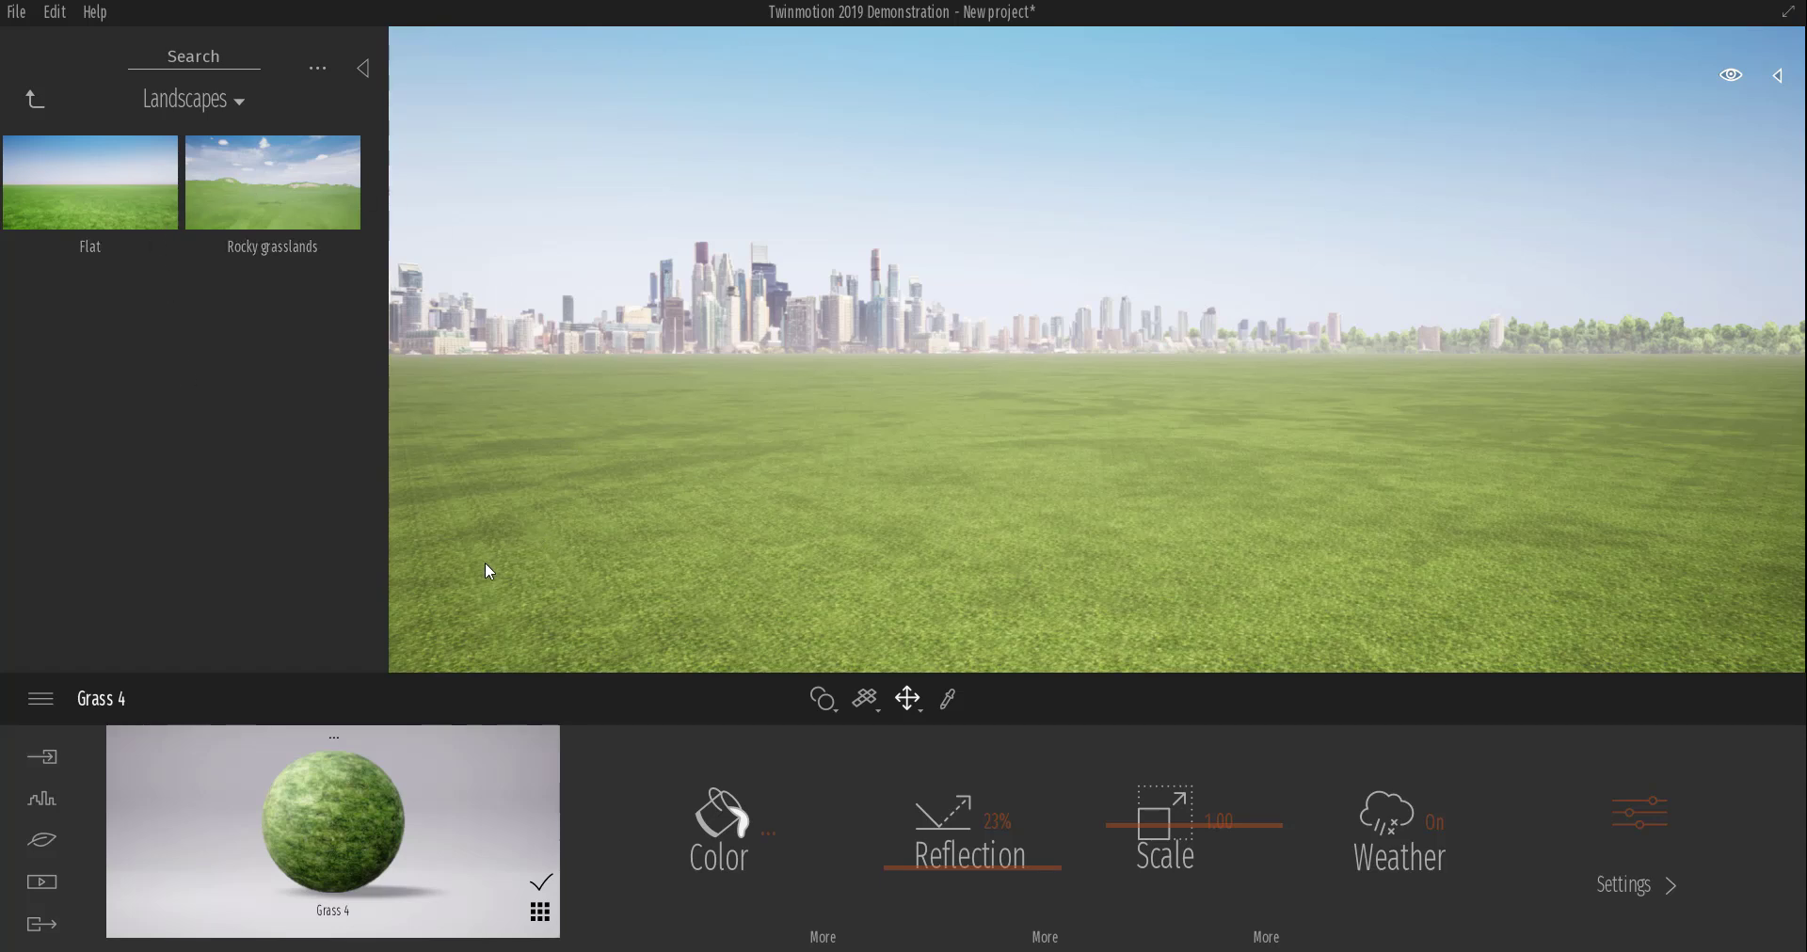
click(569, 551)
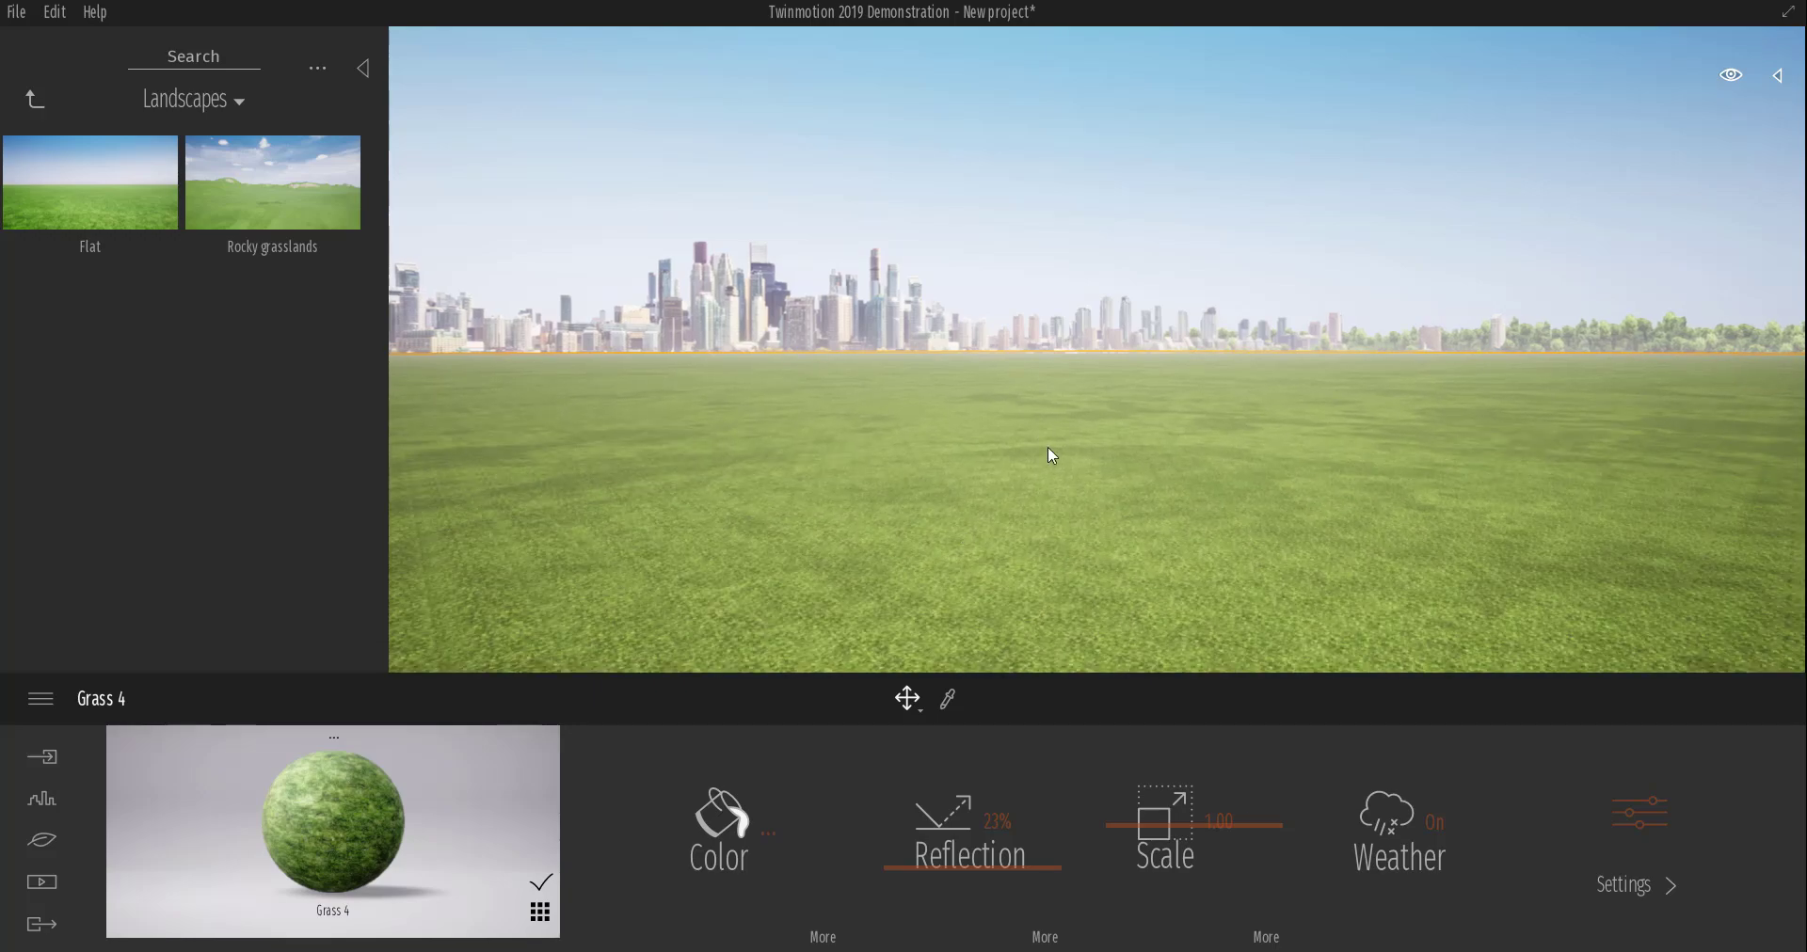
right_drag(1032, 517, 1031, 664)
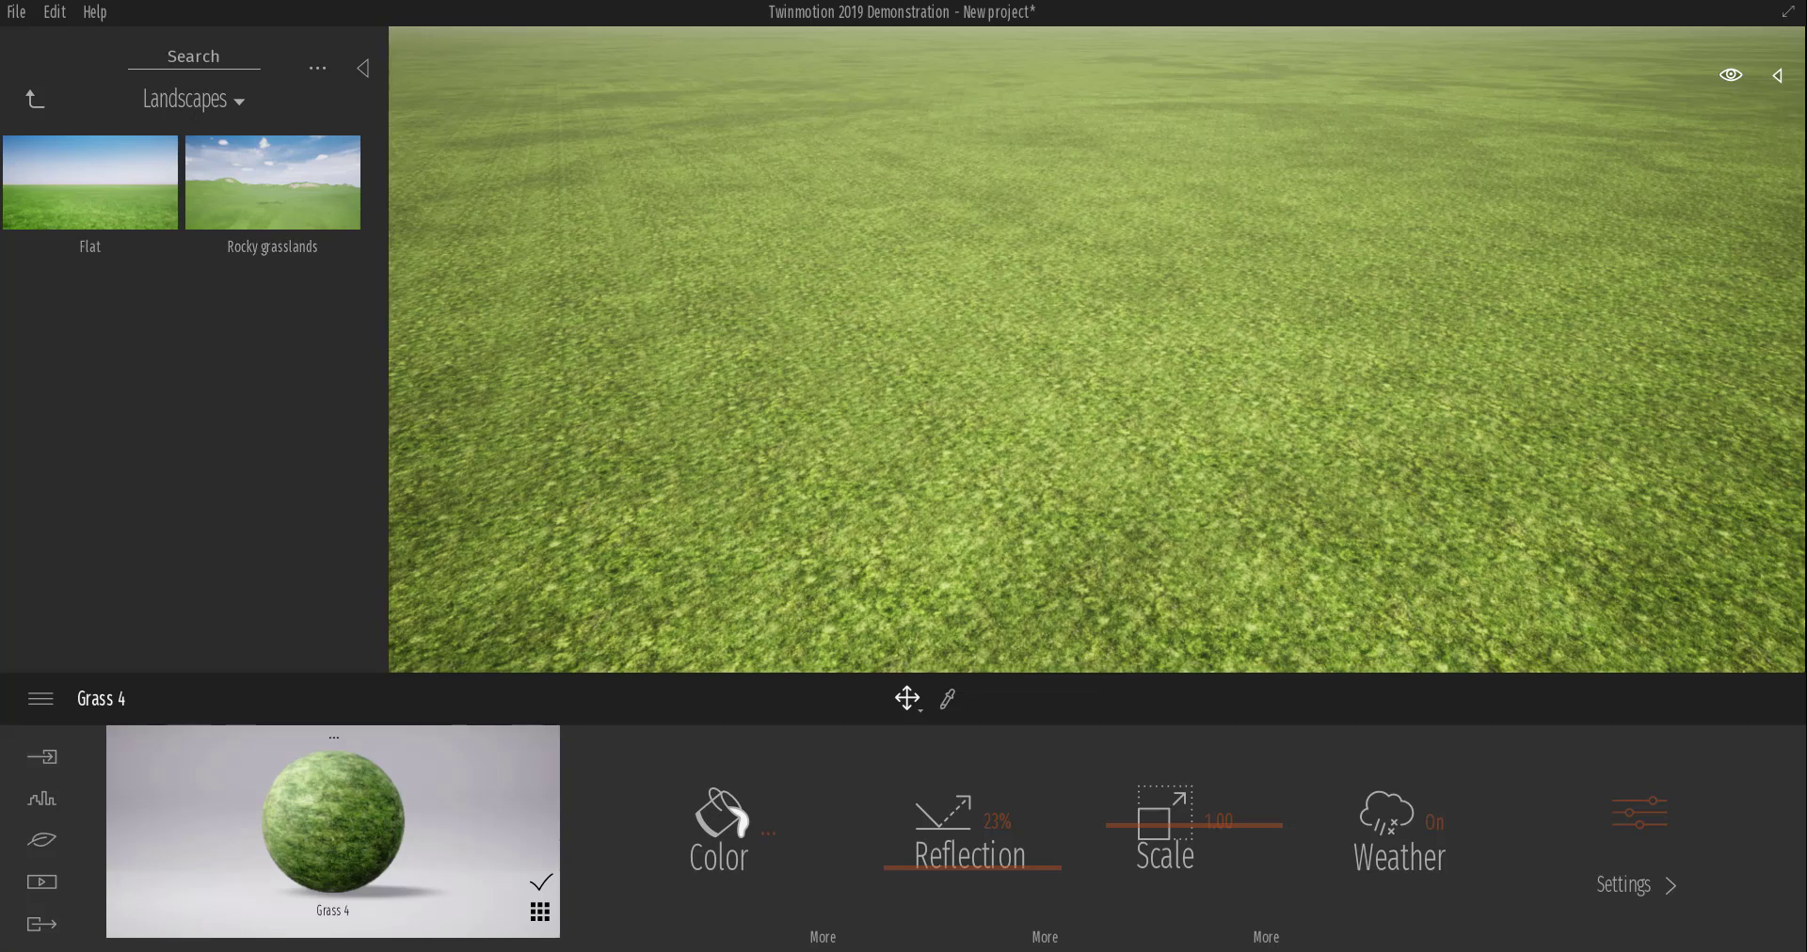
click(35, 105)
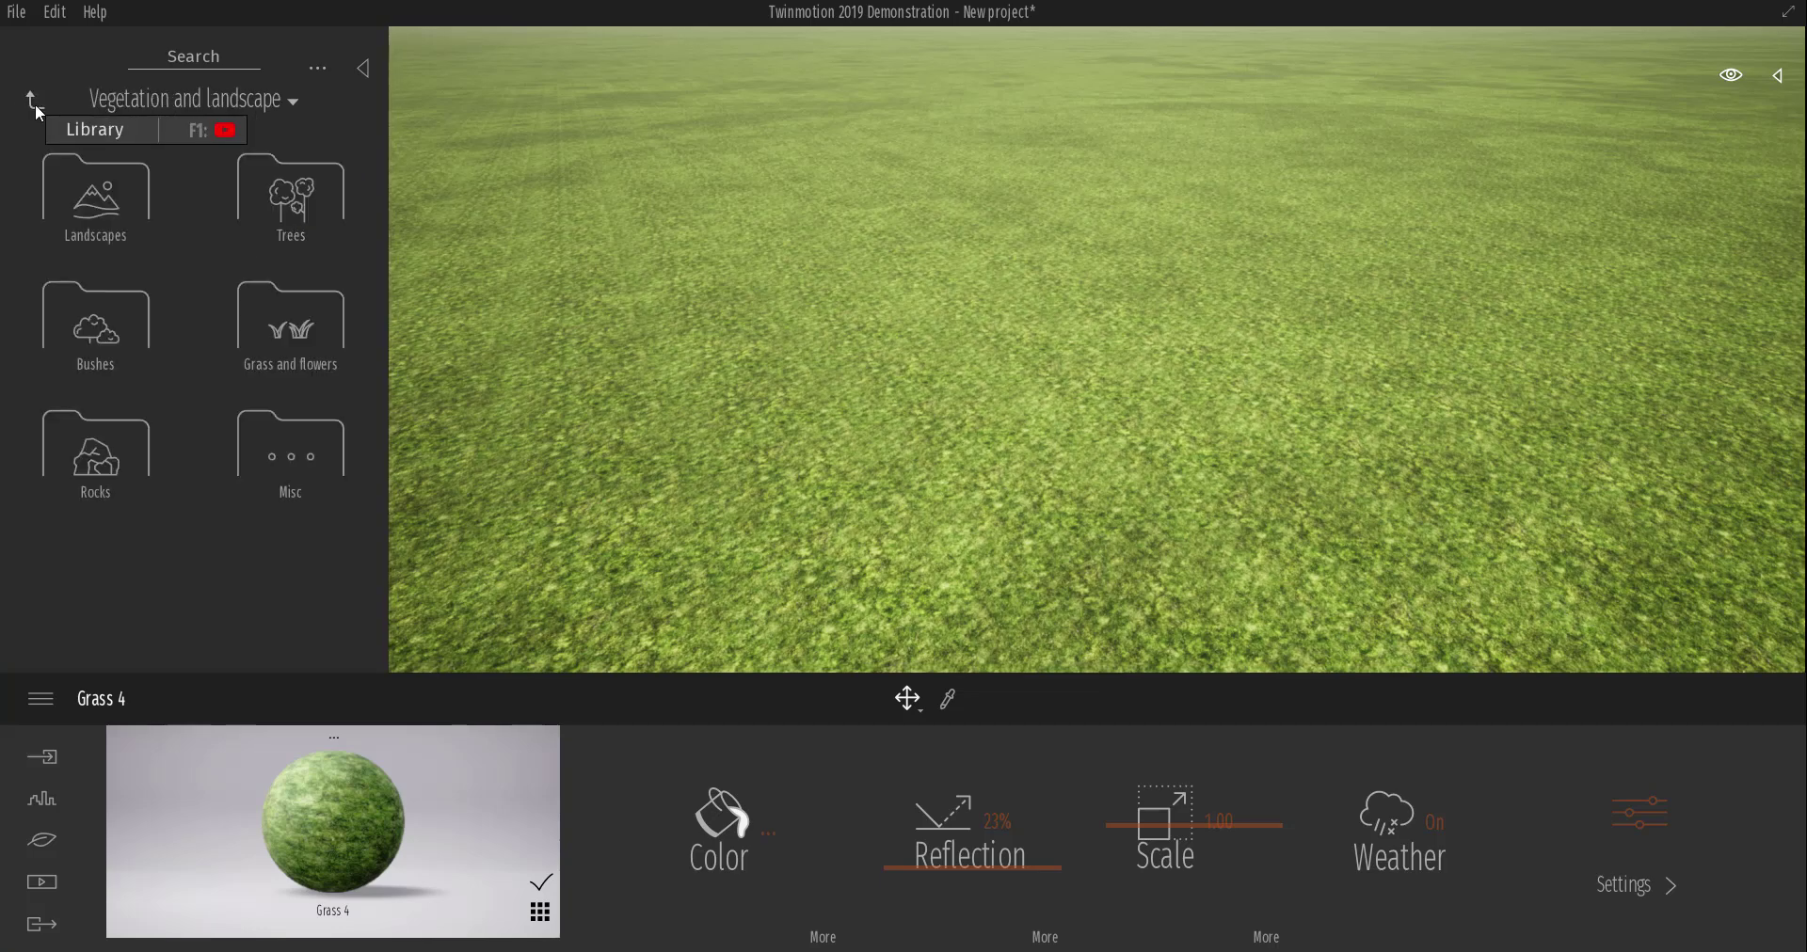
click(36, 103)
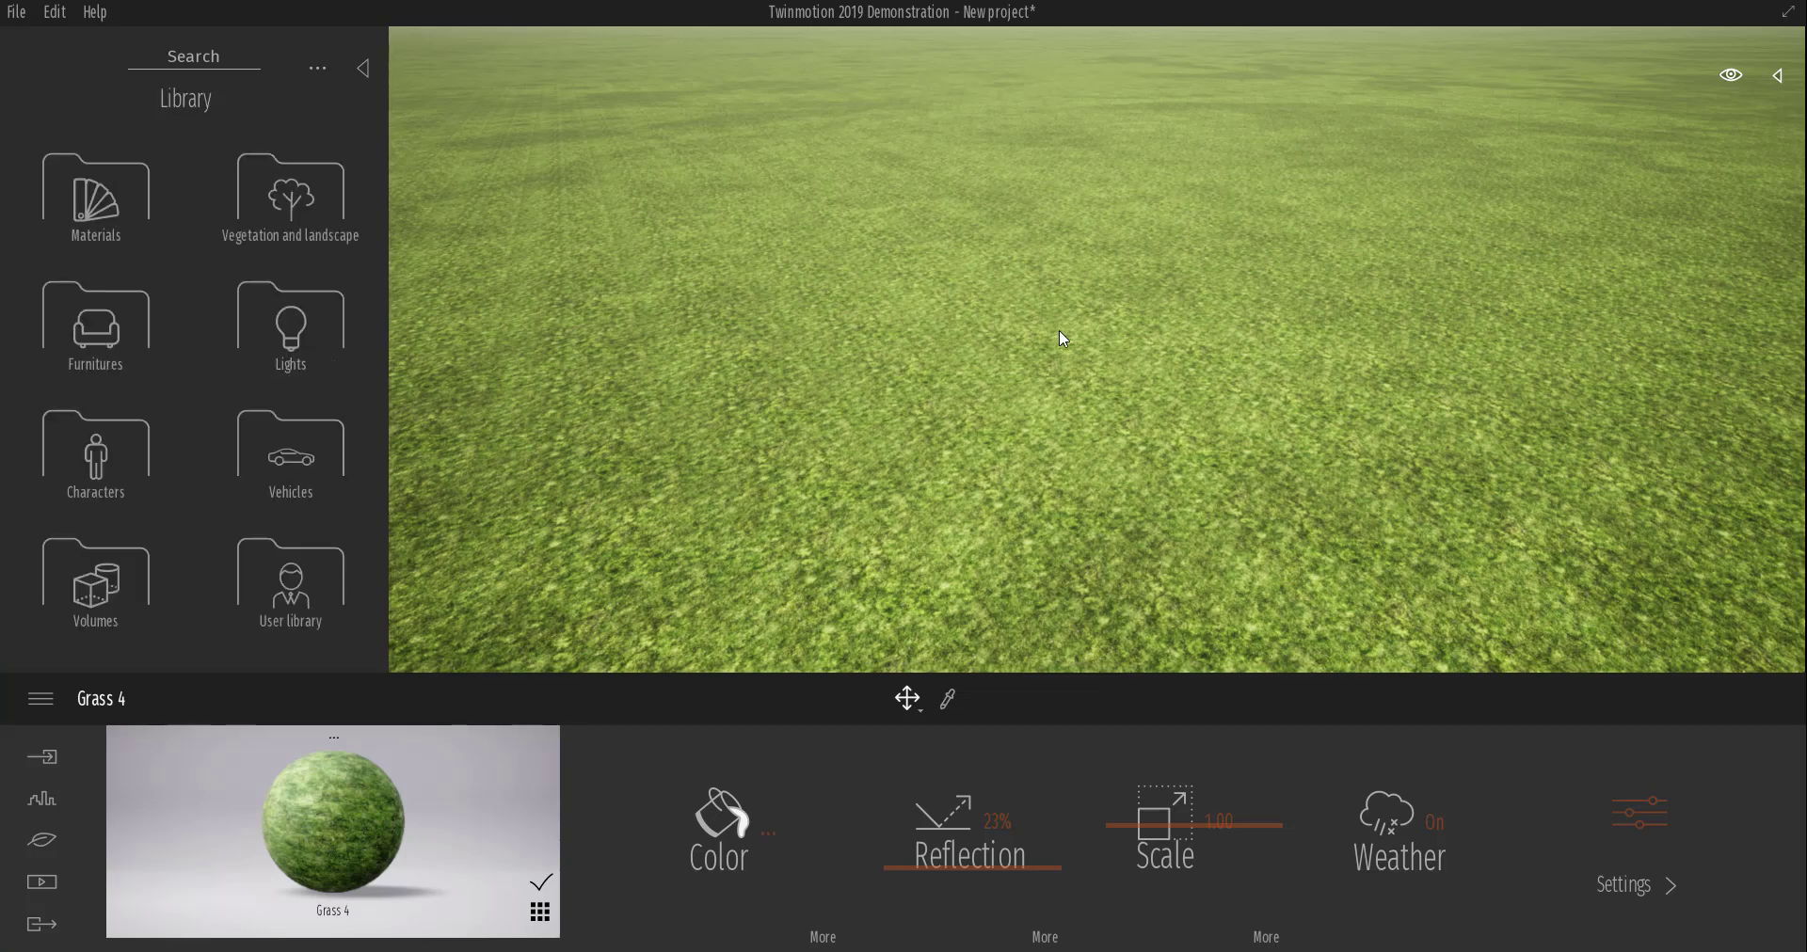
Place a Parking lot 1 - single decal from the furniture decals on the grass.
key(s)
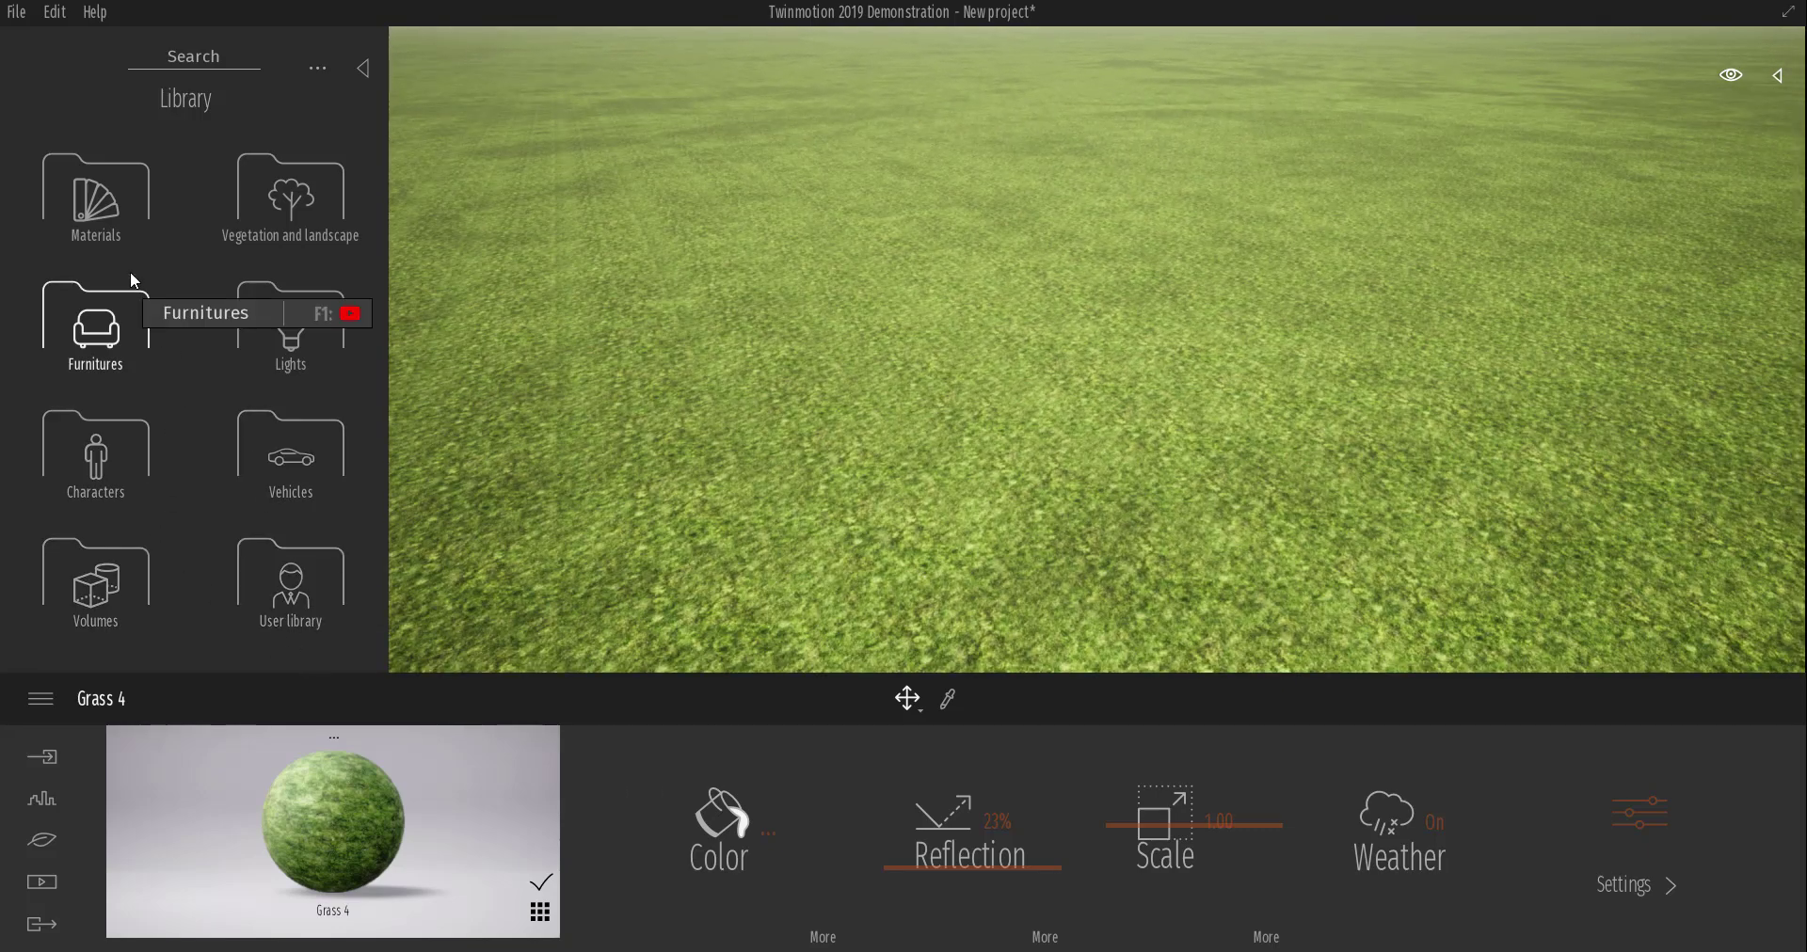
click(107, 334)
click(280, 352)
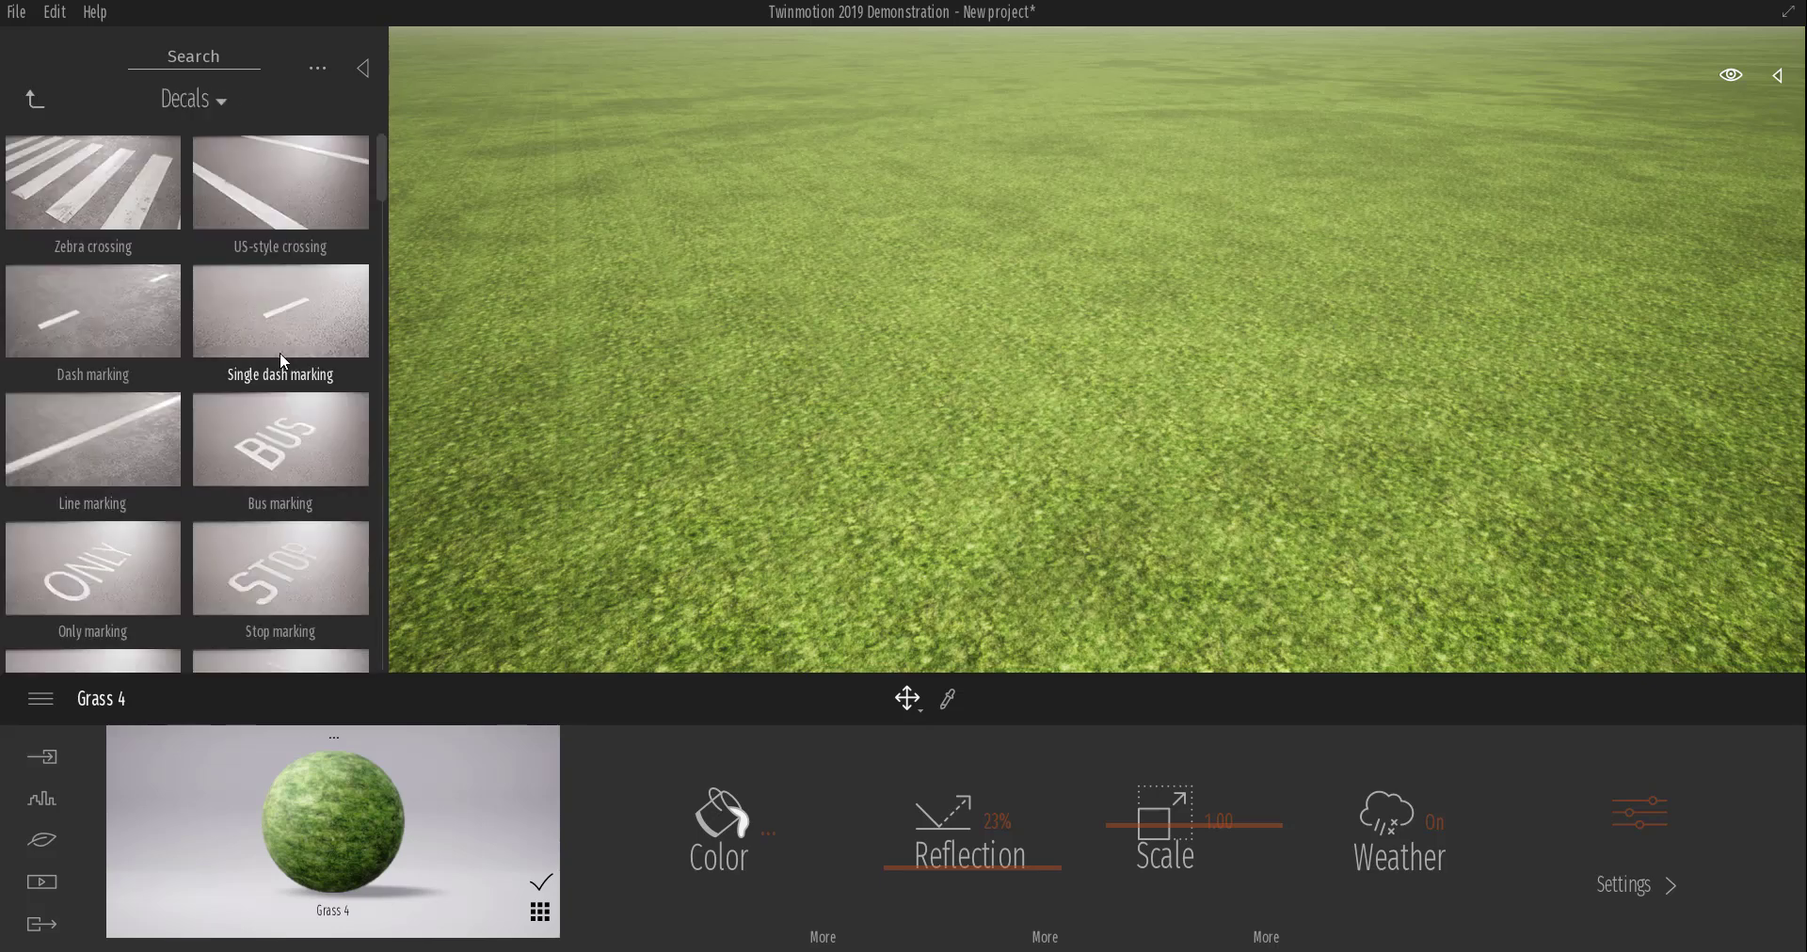
scroll(230, 448, down, 8)
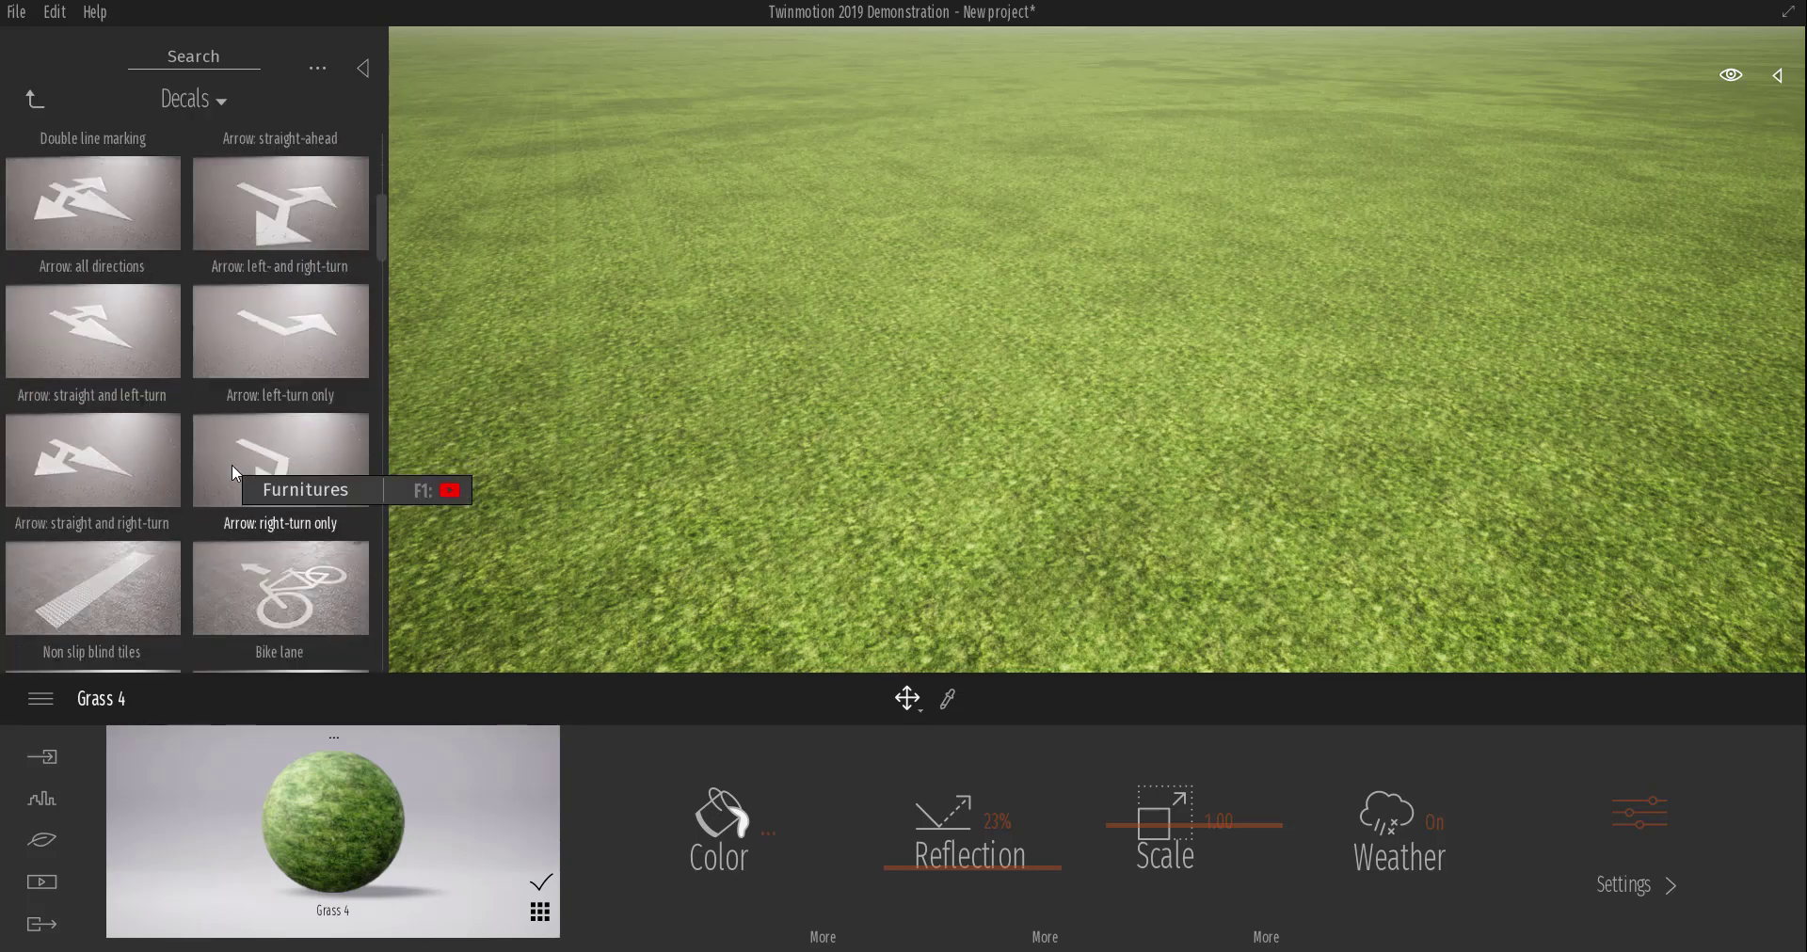
scroll(231, 465, down, 6)
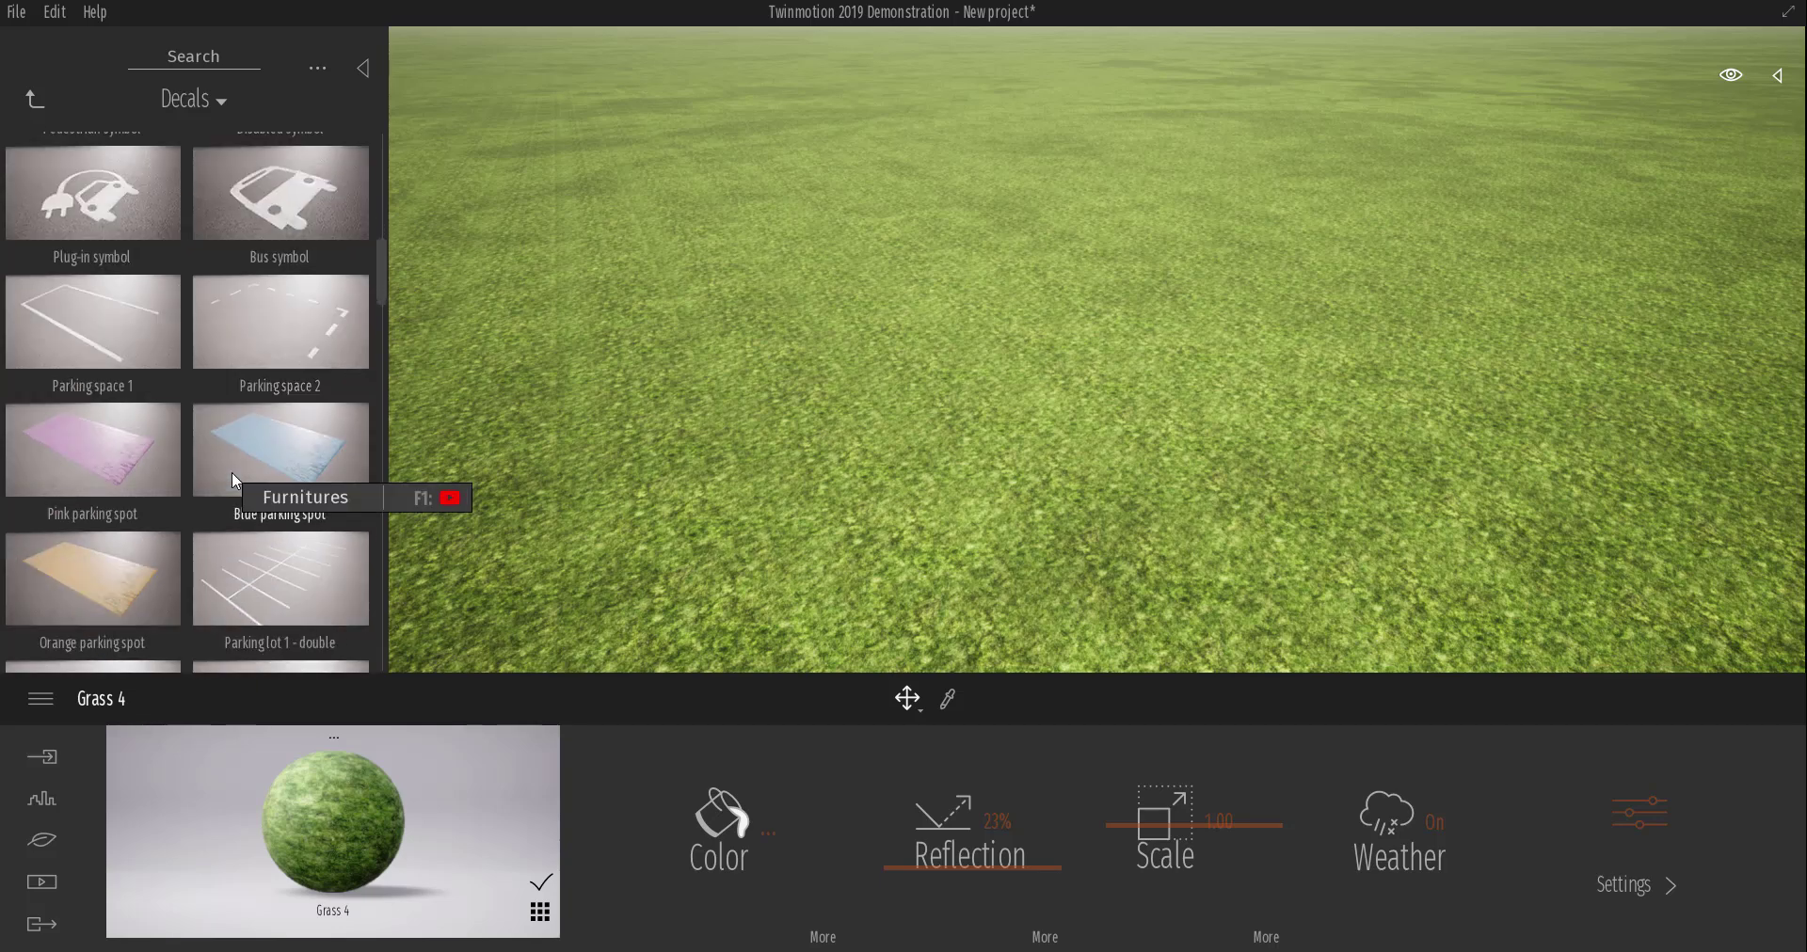
drag(76, 344, 1150, 432)
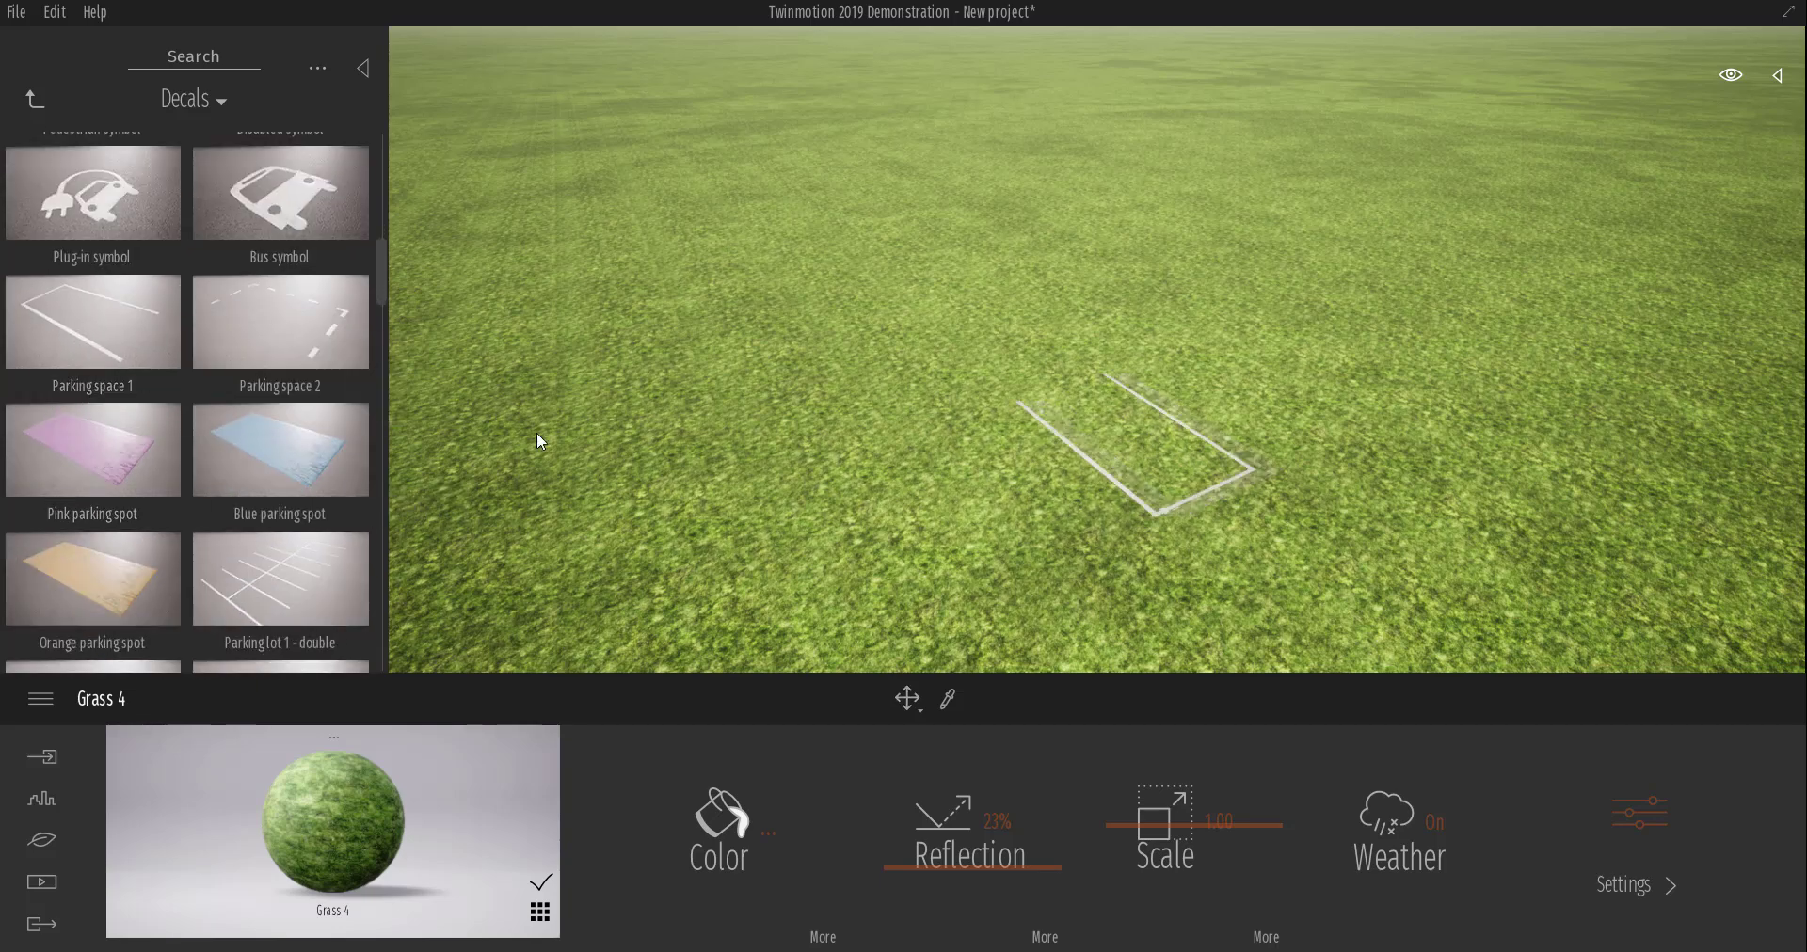
drag(537, 432, 111, 362)
scroll(180, 448, down, 3)
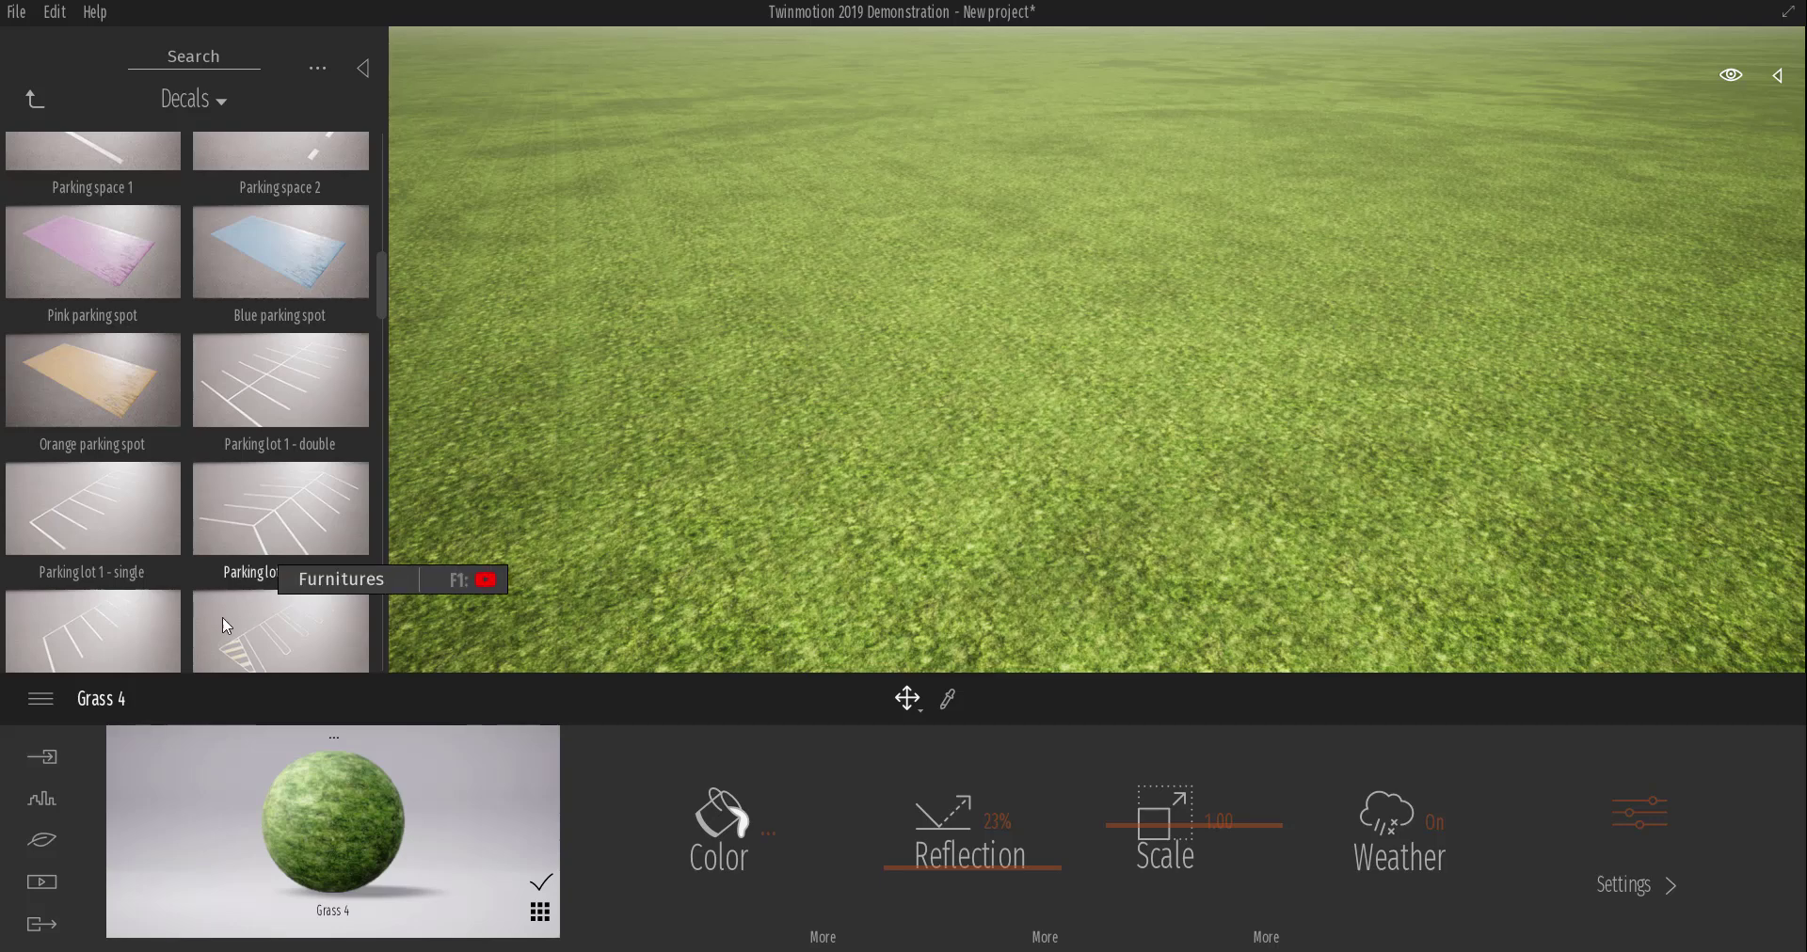
drag(60, 522, 1219, 377)
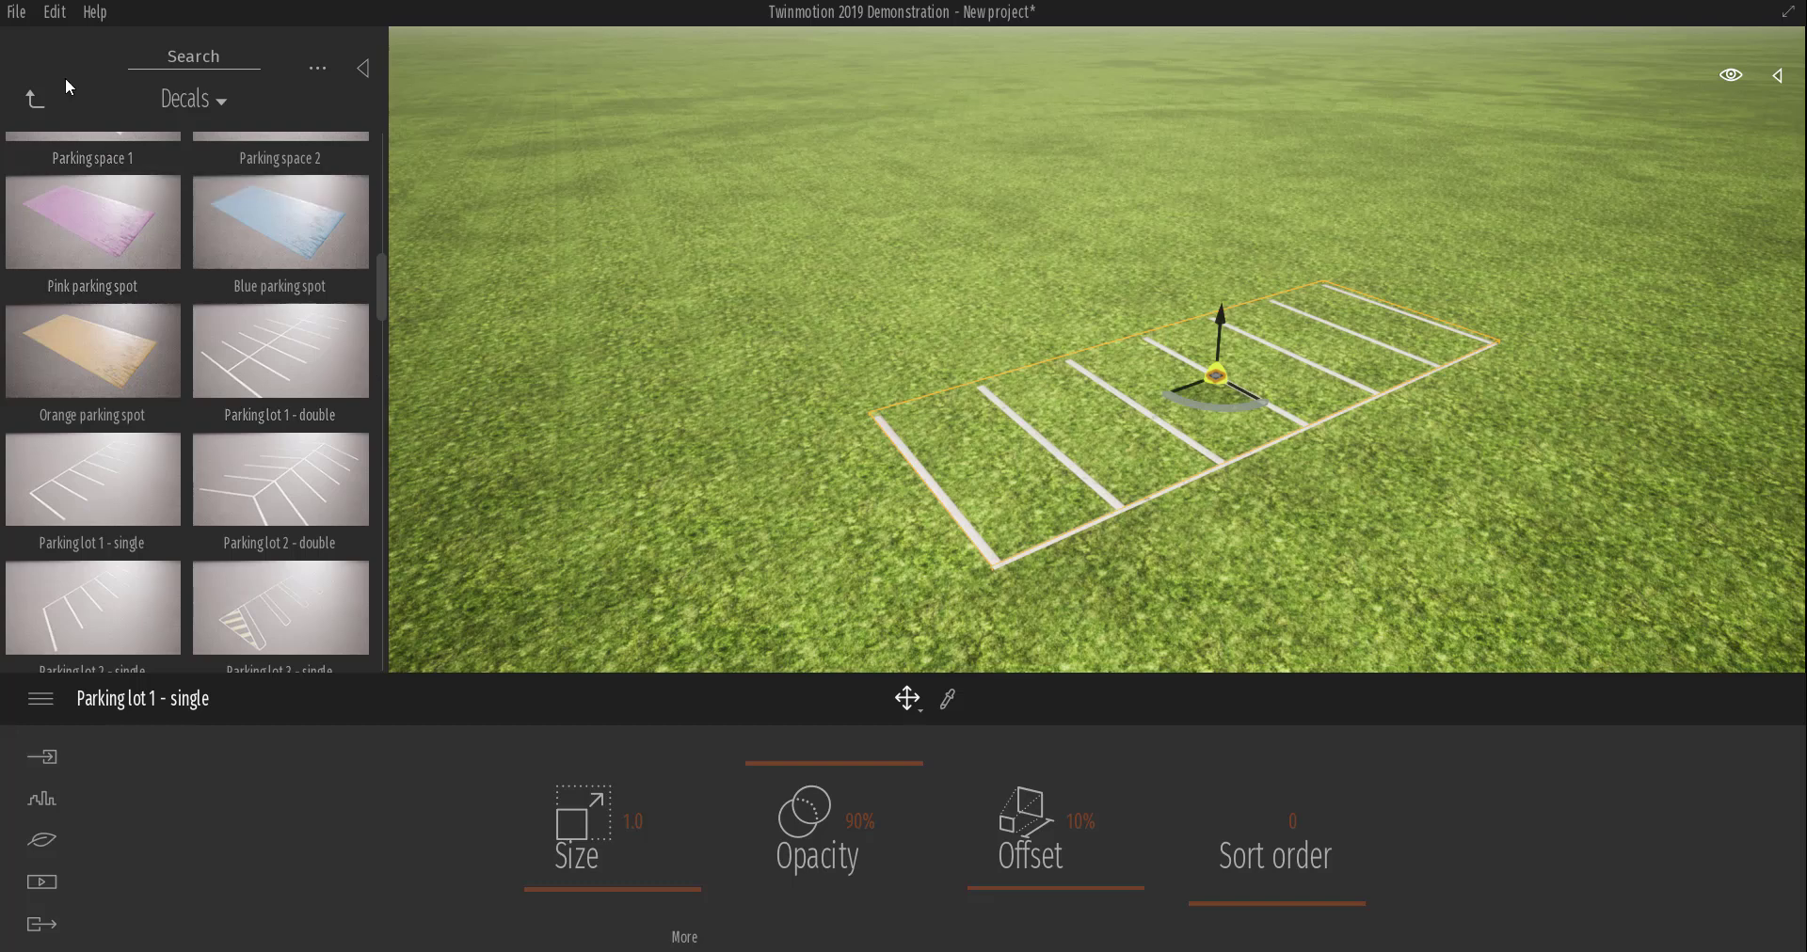
click(31, 96)
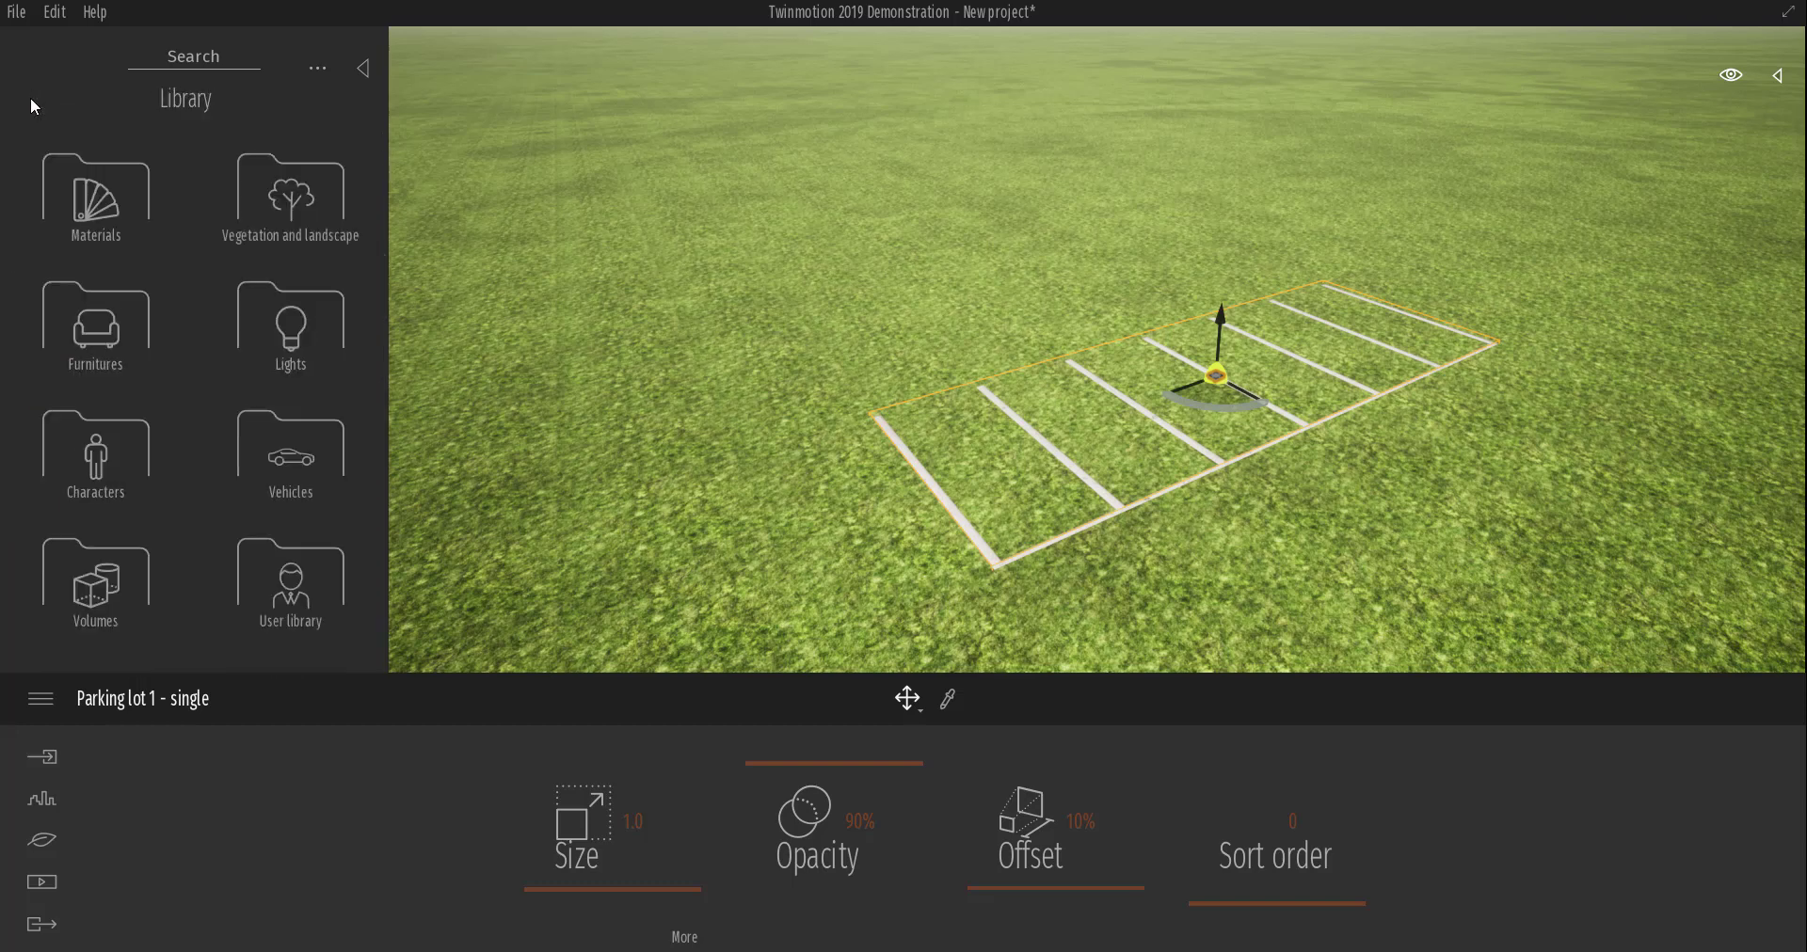
click(292, 458)
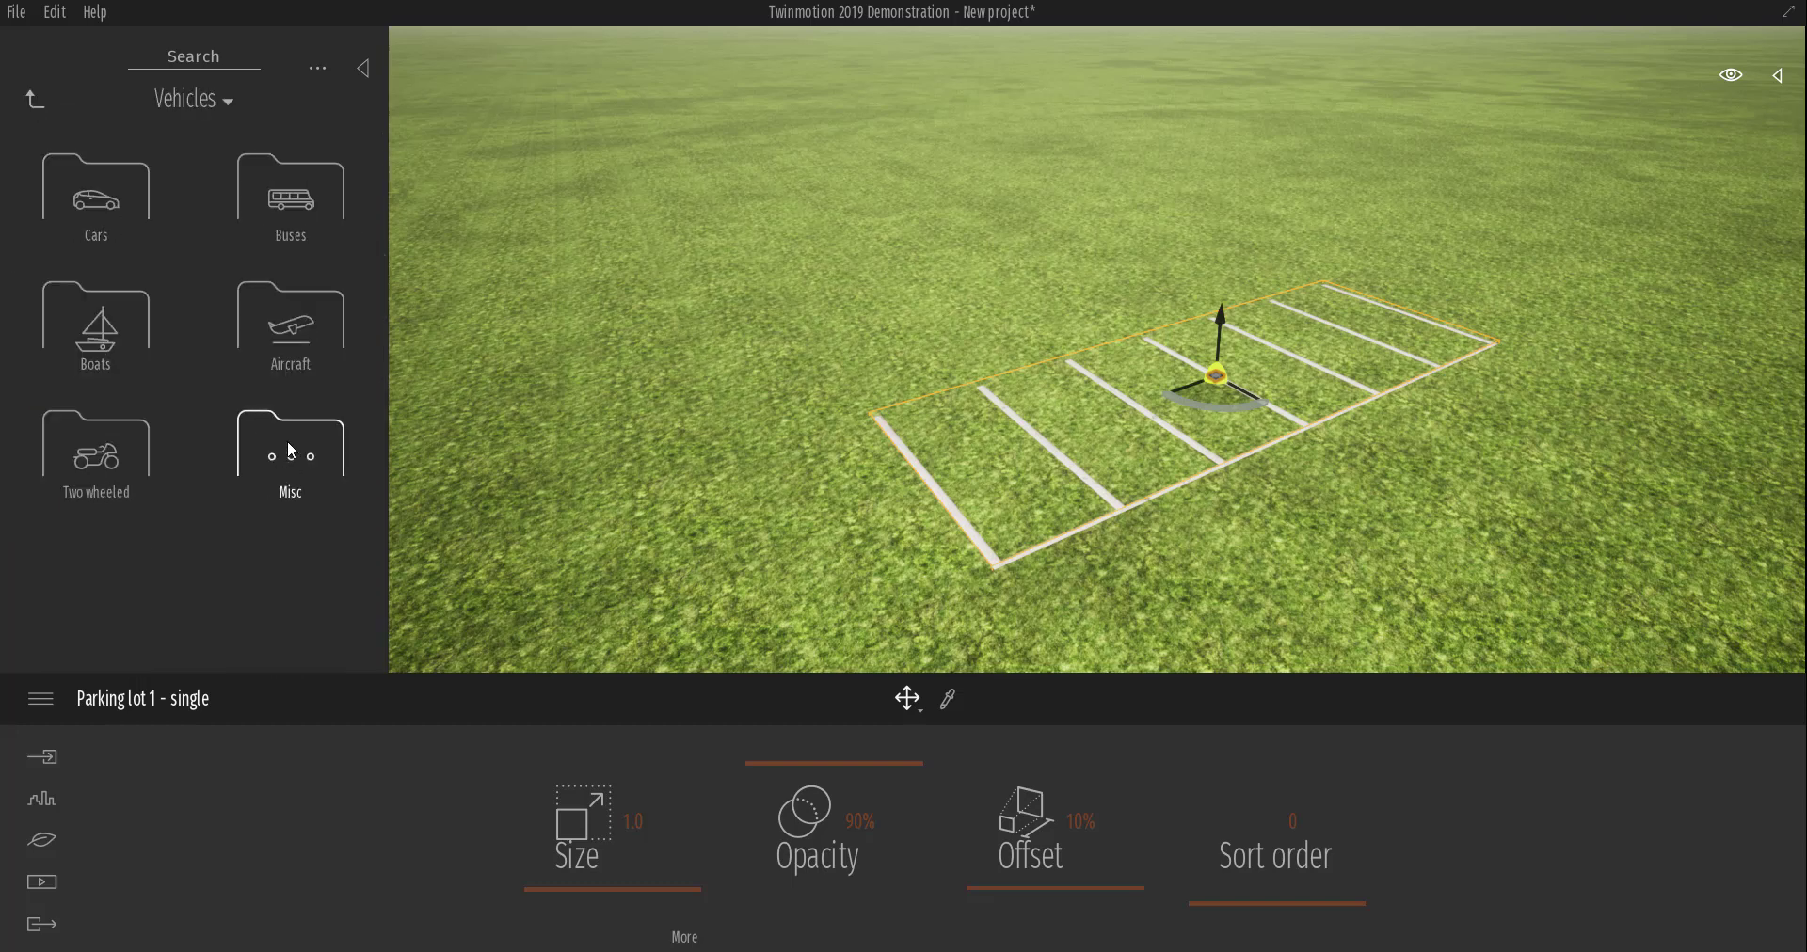
click(94, 222)
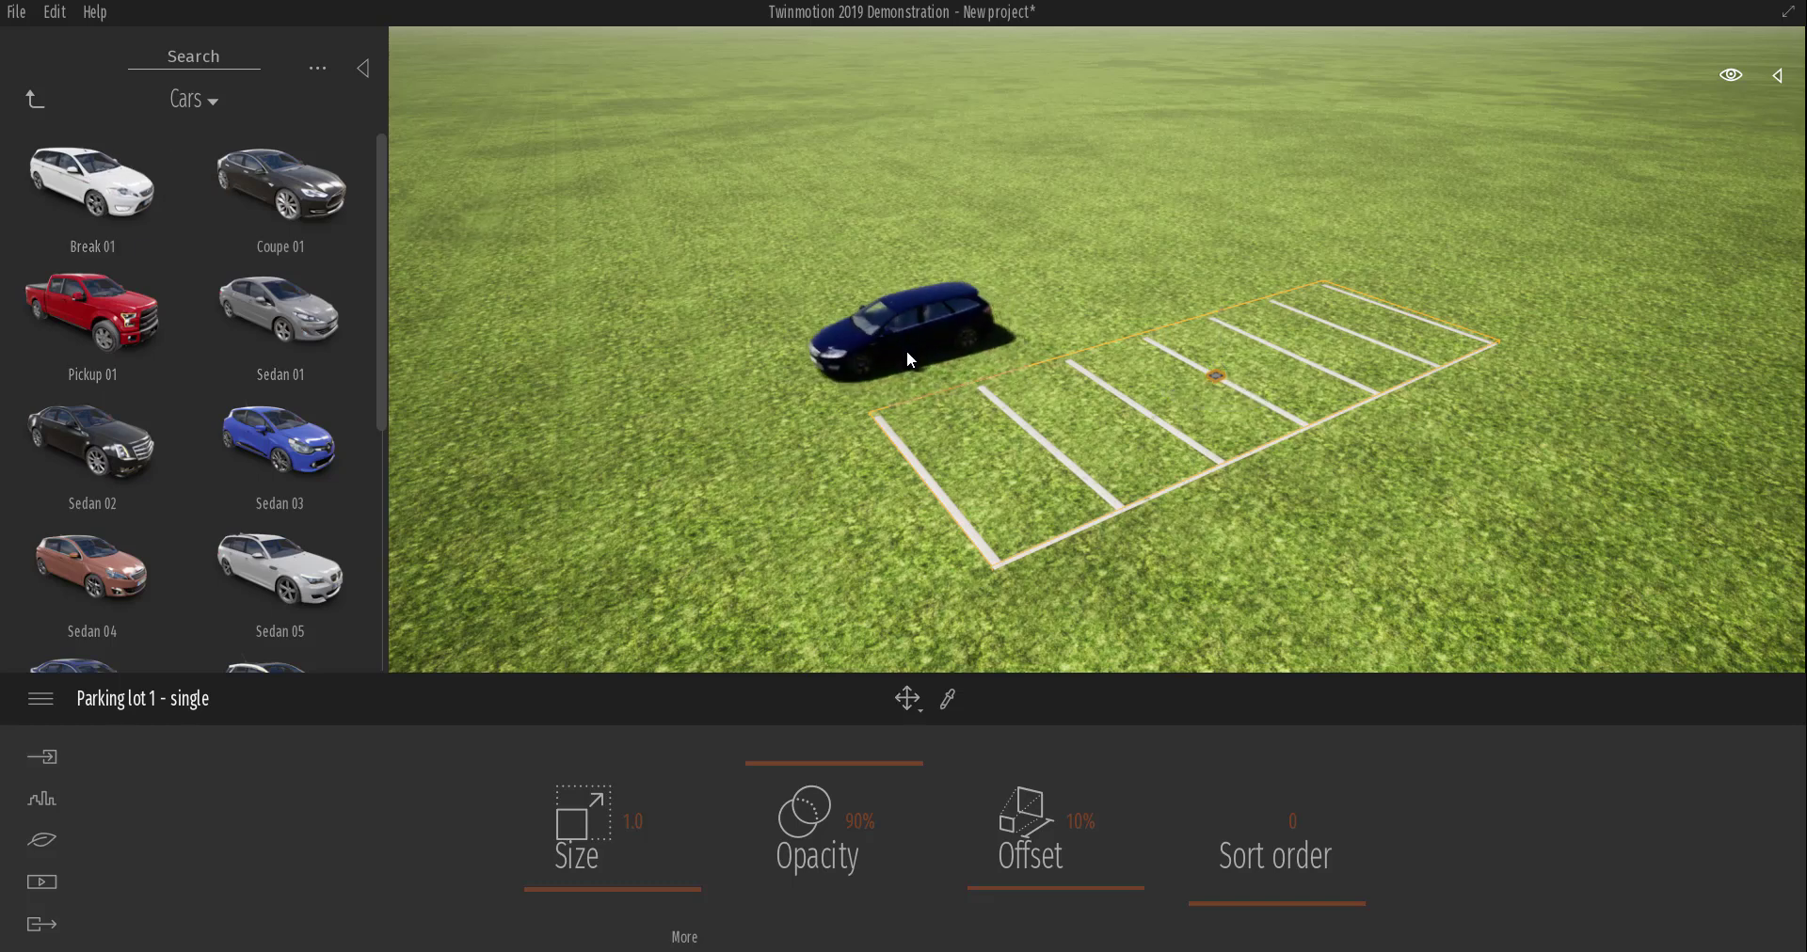
drag(945, 350, 132, 183)
click(37, 105)
click(37, 111)
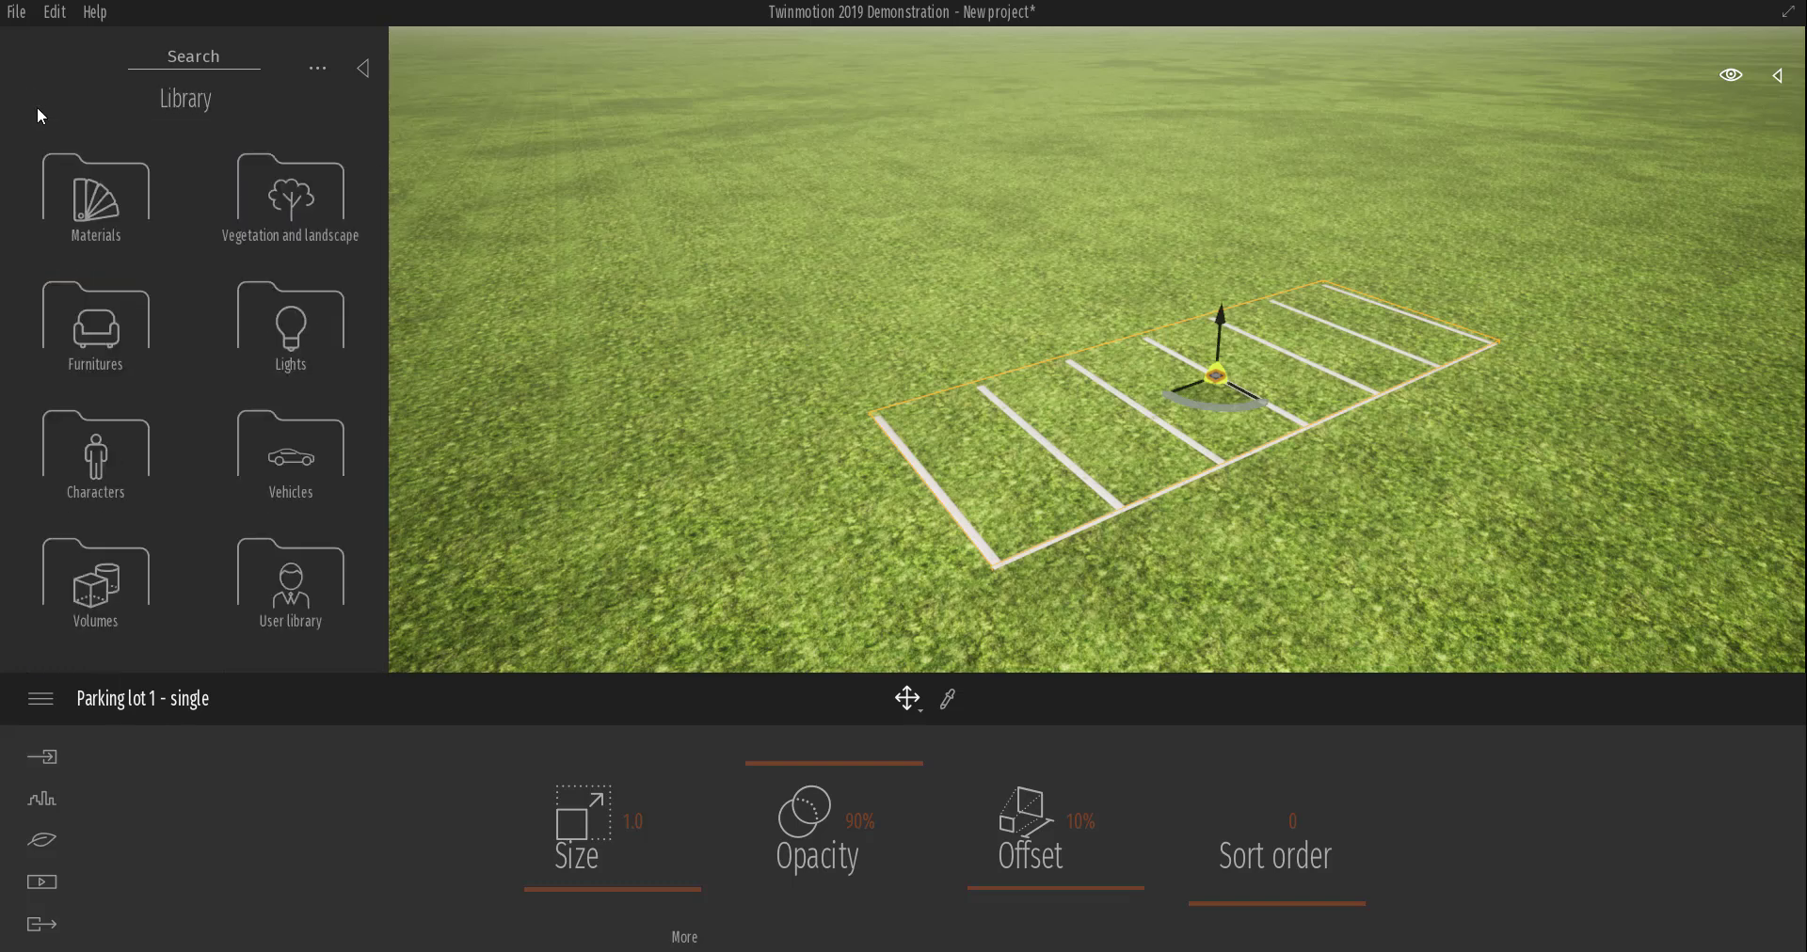
Draw a curved five-point vehicle path across the grass behind the parking lot and set its density to 4%.
click(44, 803)
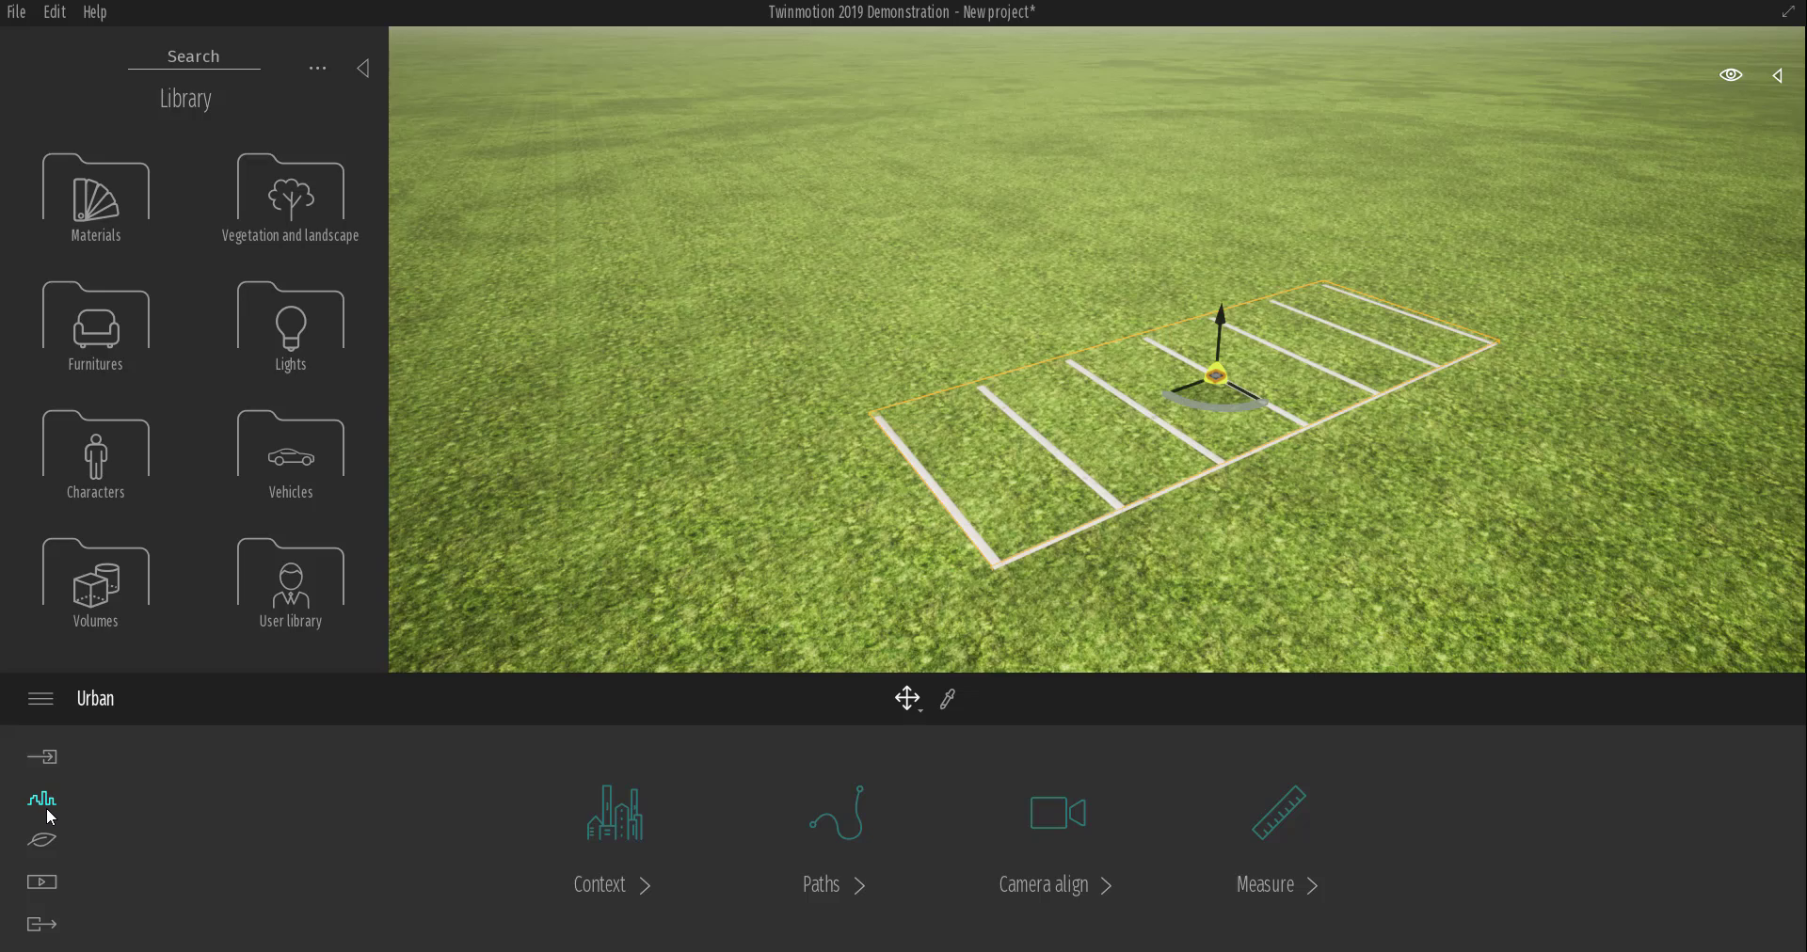
click(847, 826)
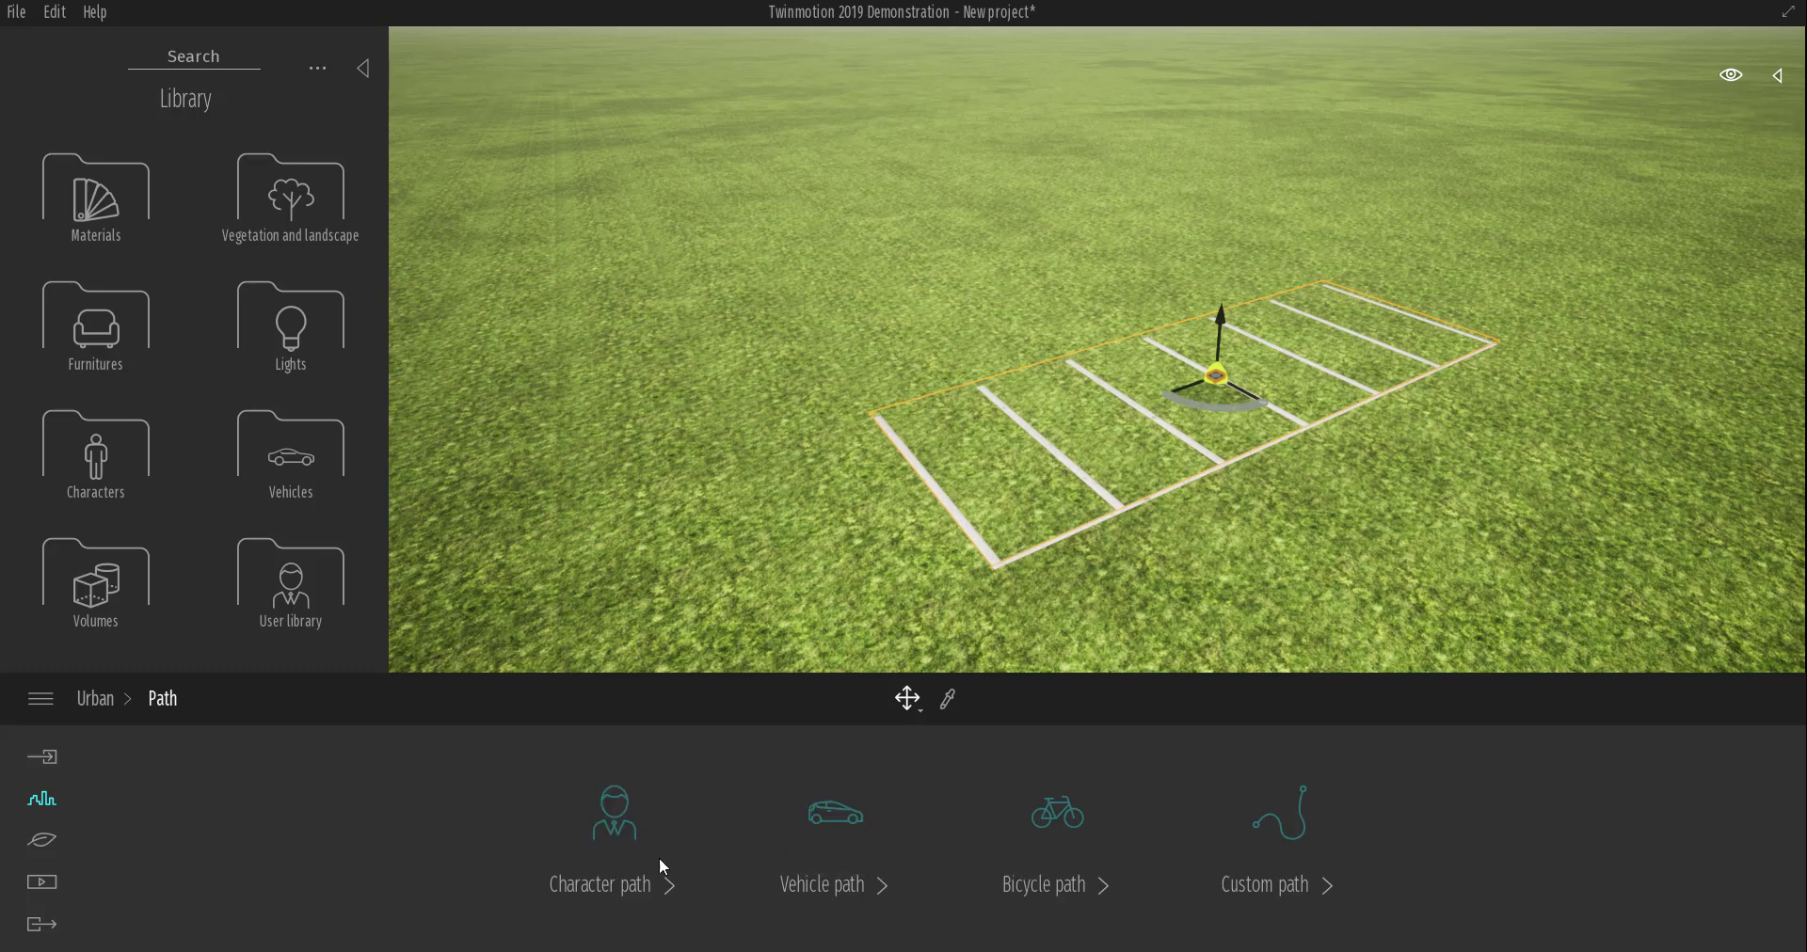
click(826, 815)
click(1004, 698)
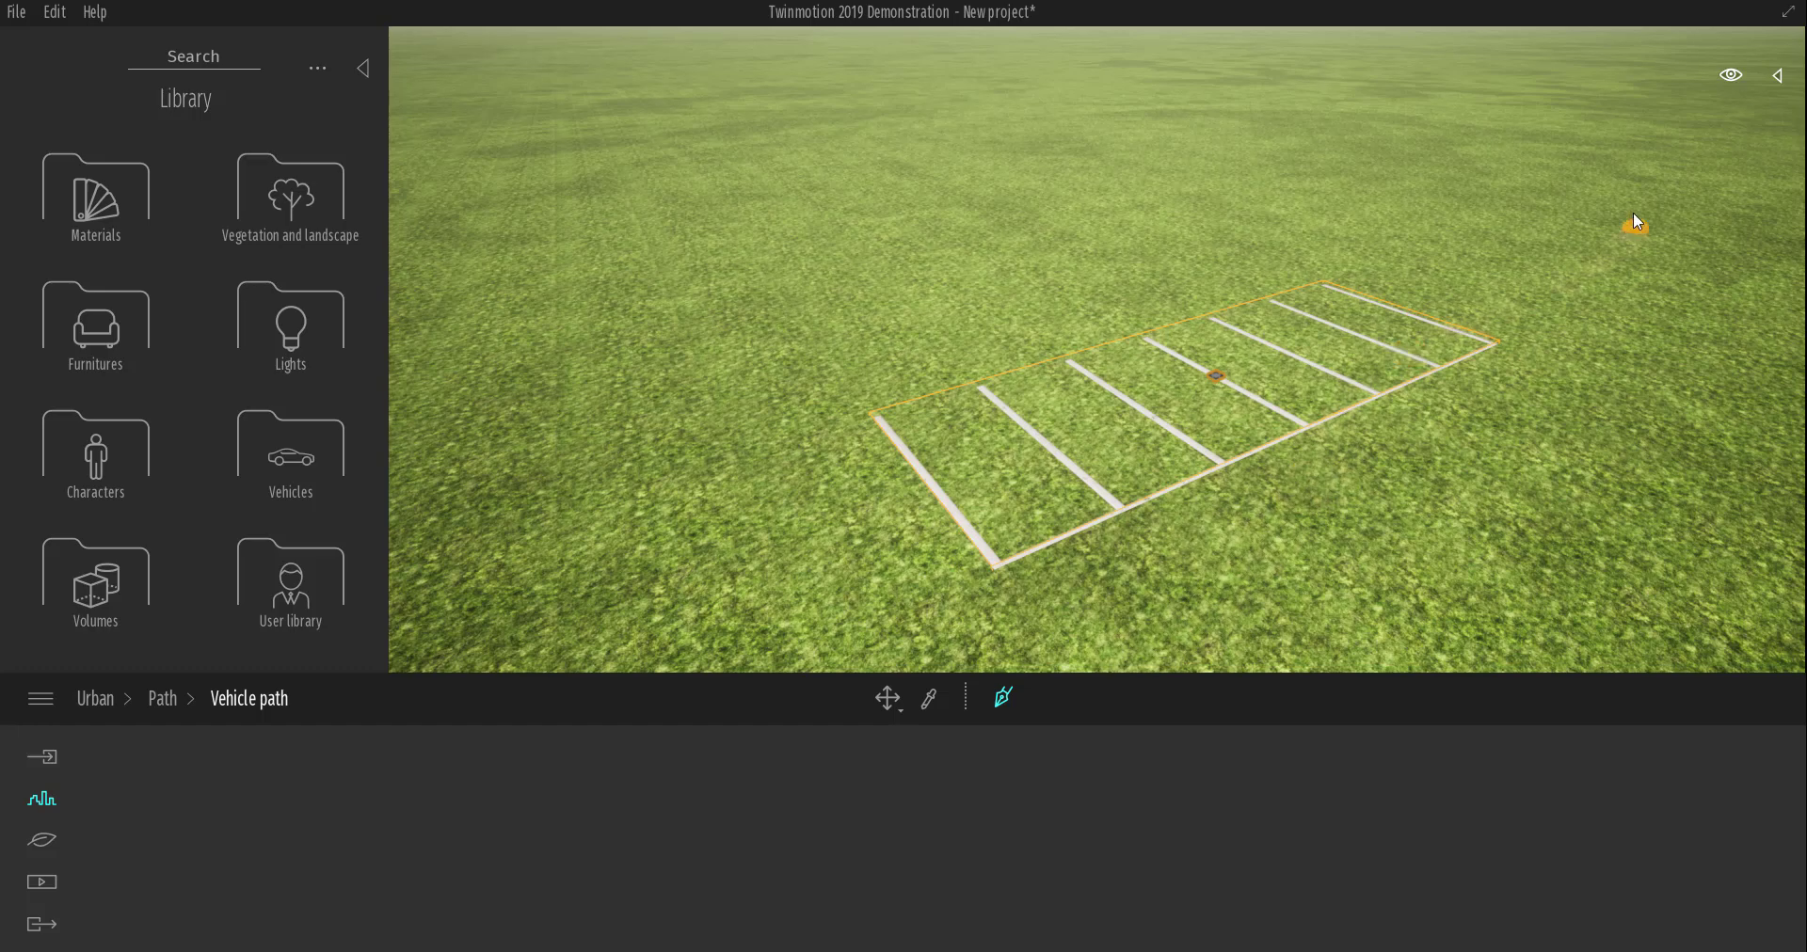
click(1230, 175)
click(742, 274)
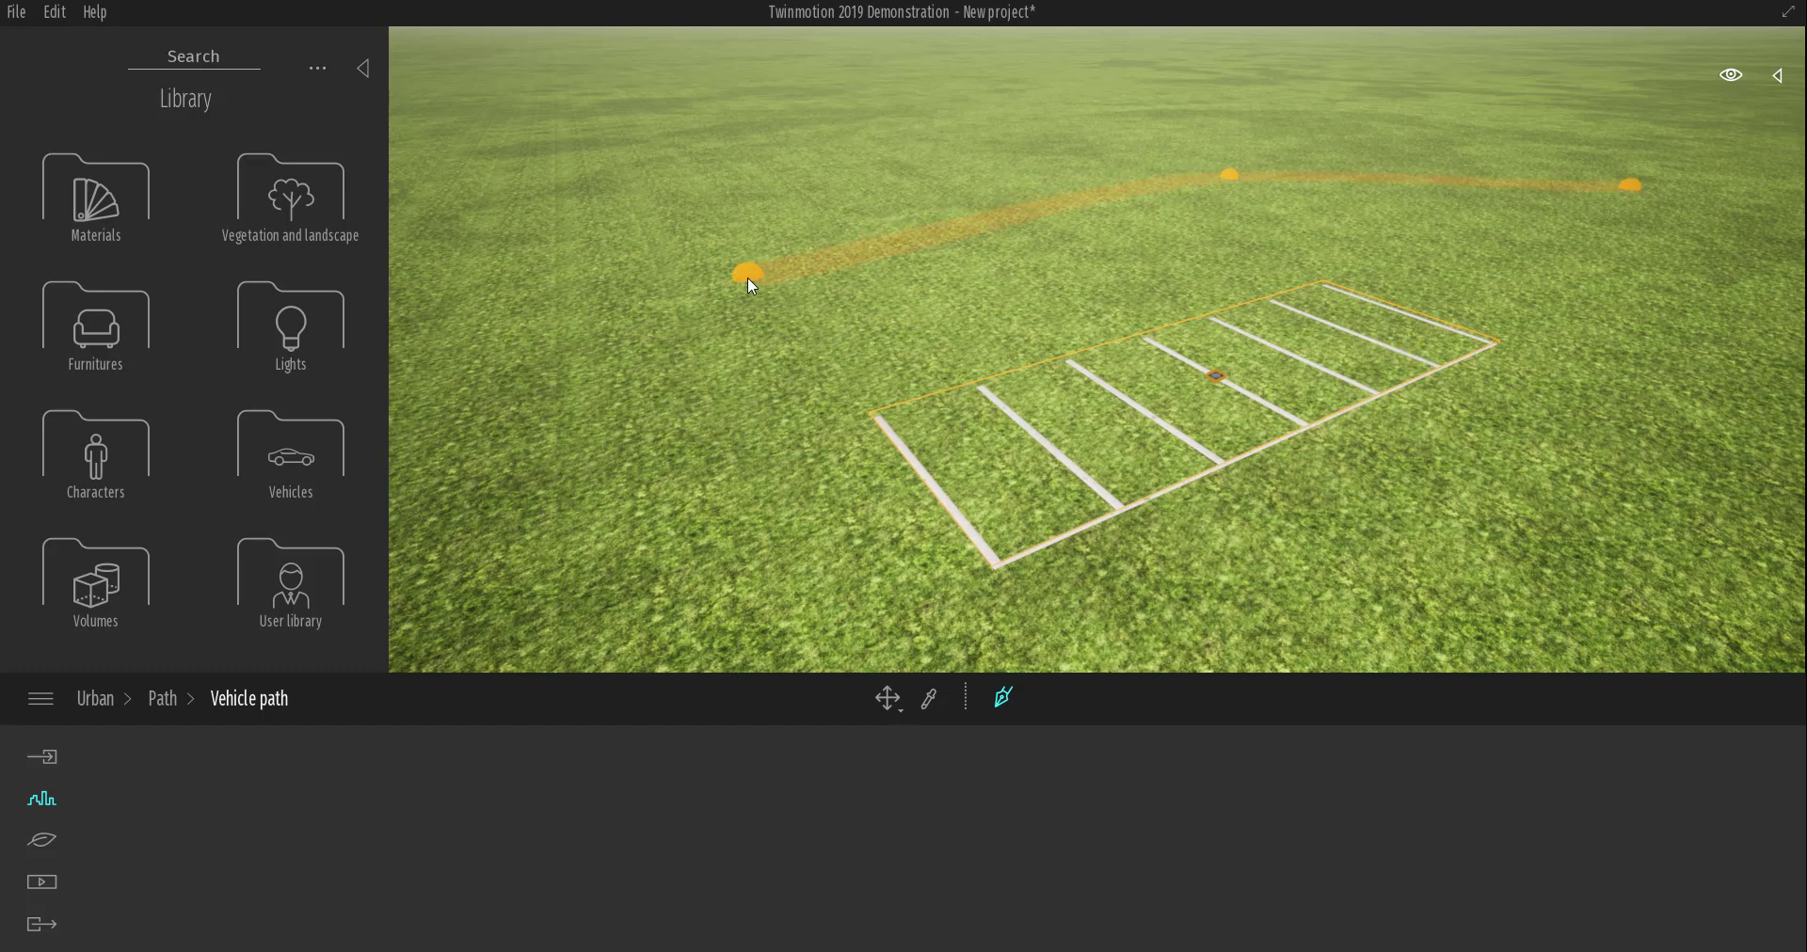
click(480, 162)
double_click(878, 94)
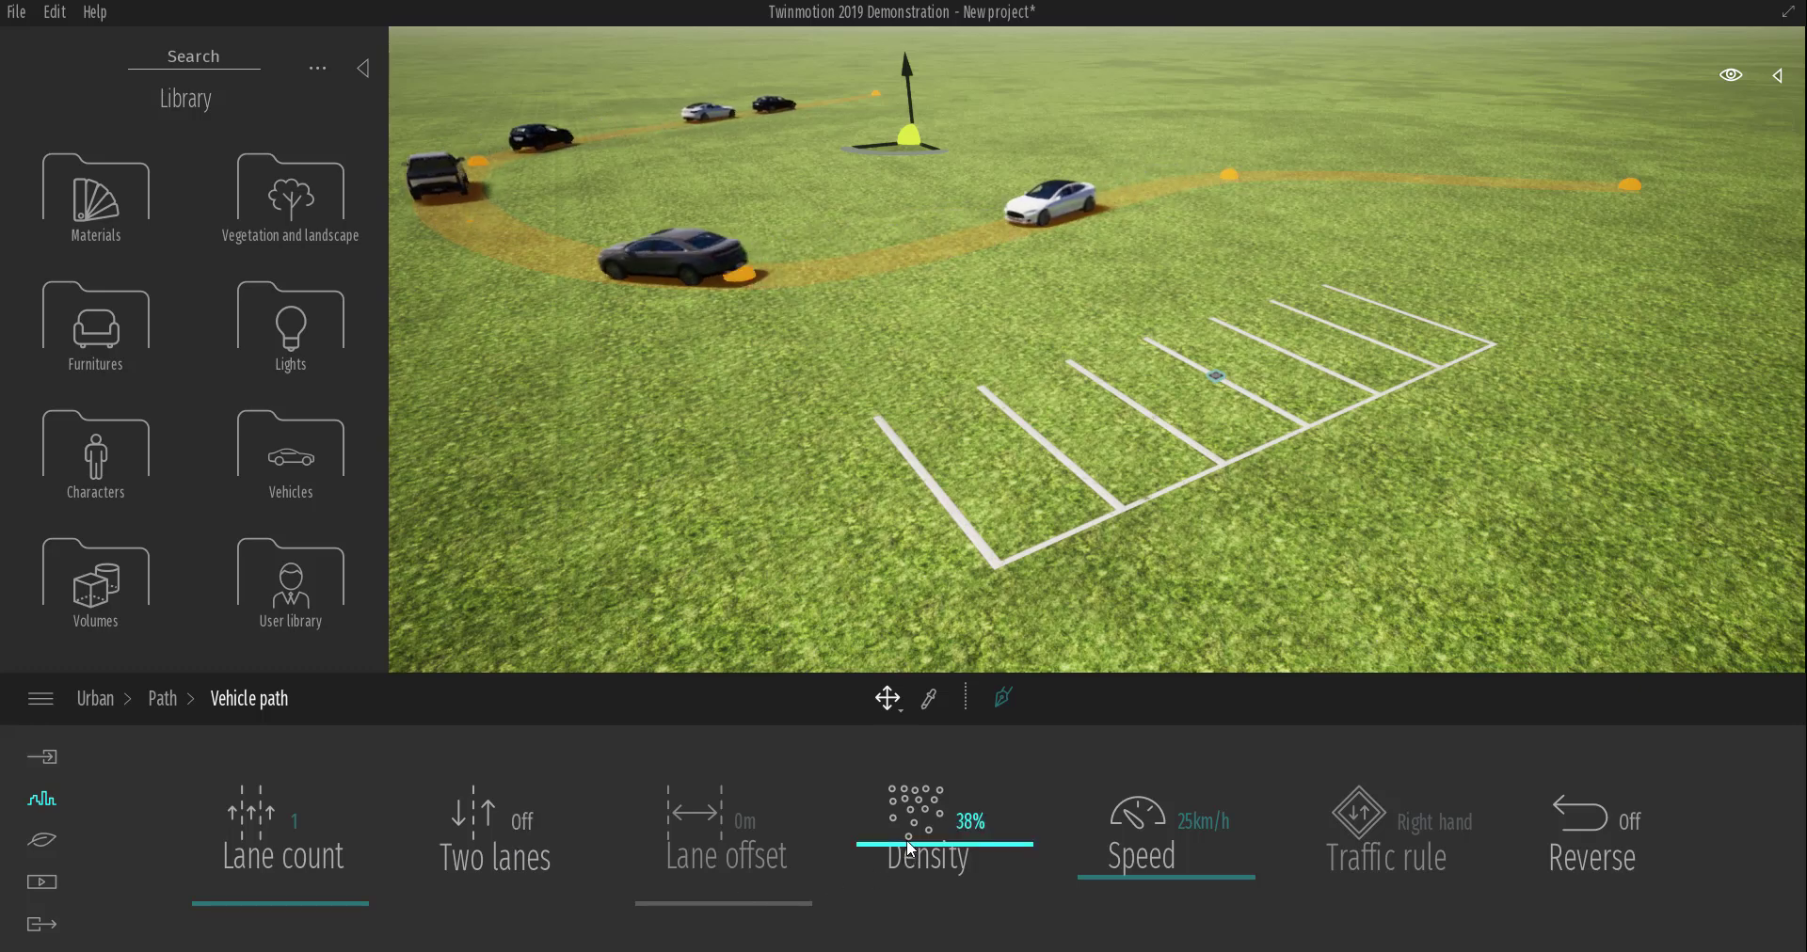
drag(909, 847, 908, 897)
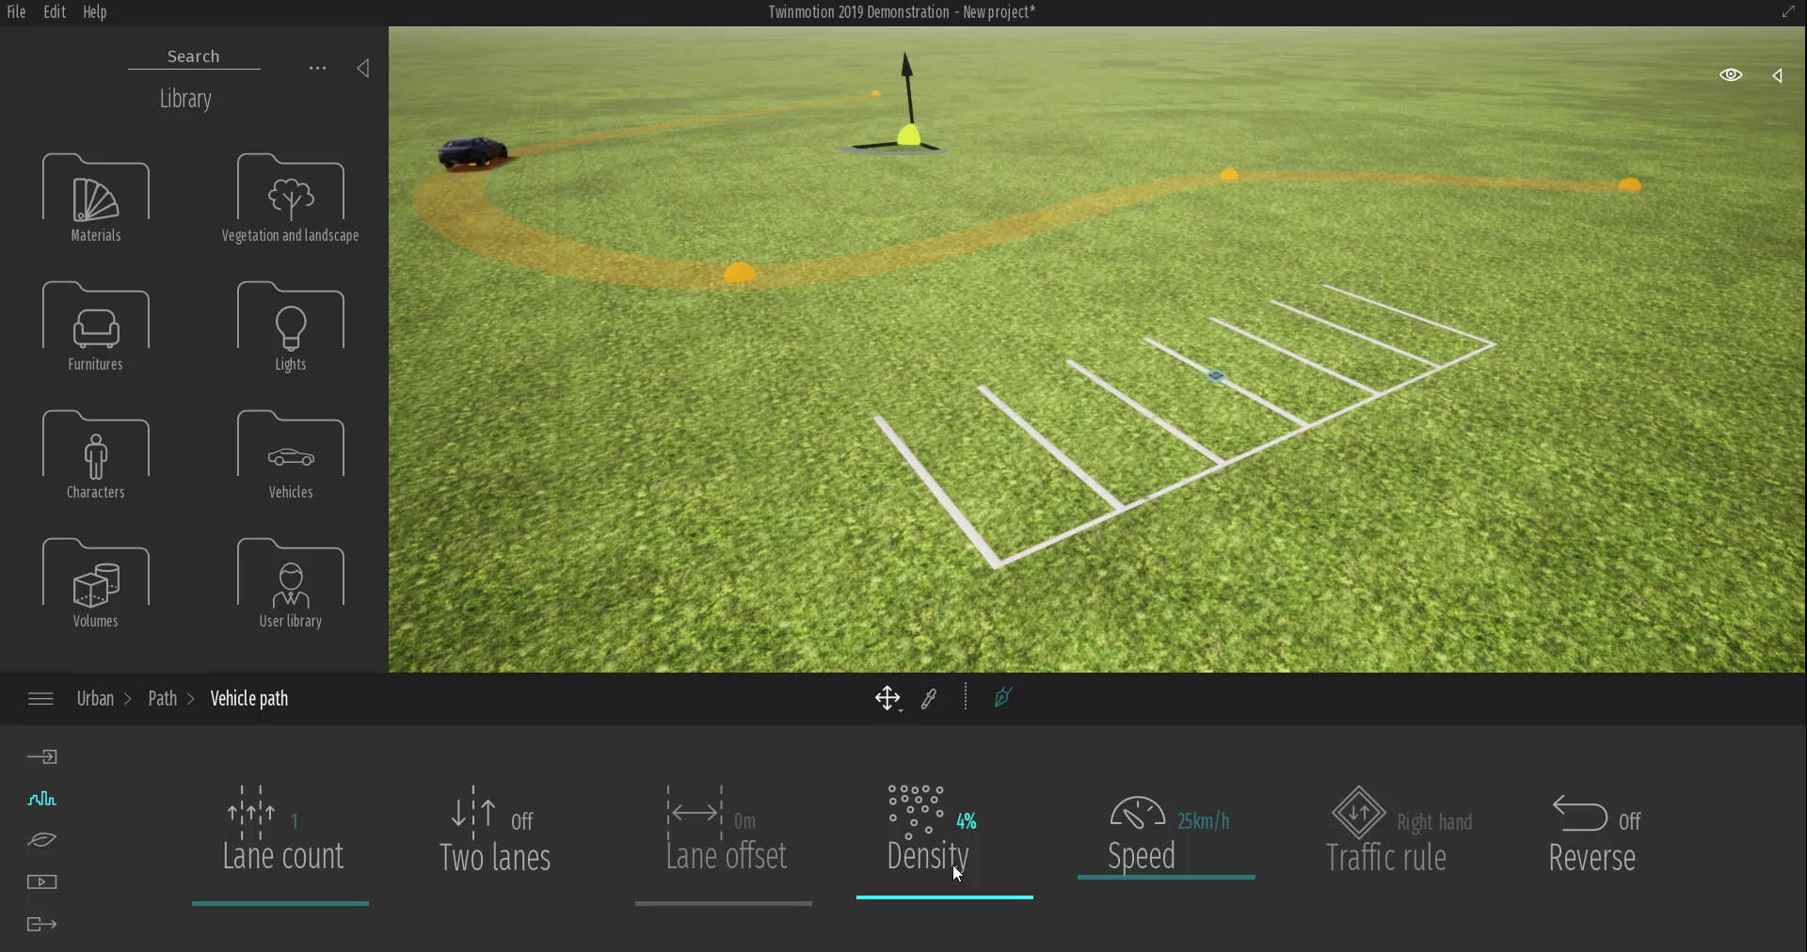
Set the vehicle path's density to 19% and delete the vehicle path from the scene.
drag(958, 882, 958, 860)
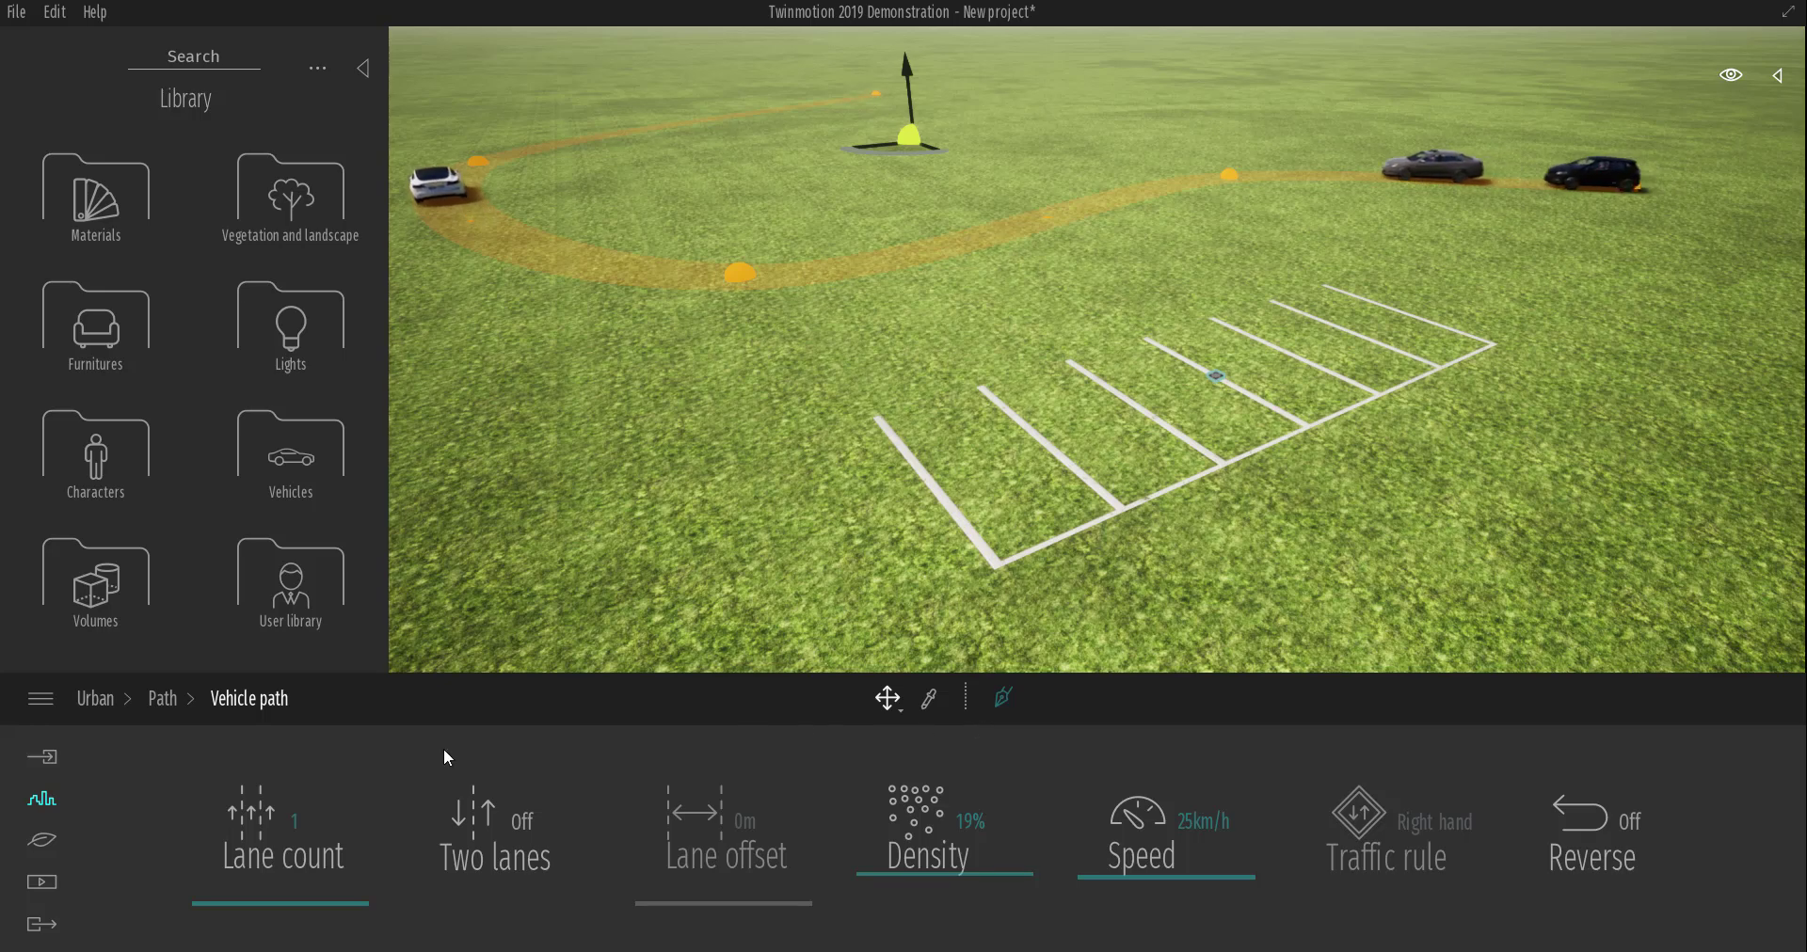
click(1779, 75)
key(Delete)
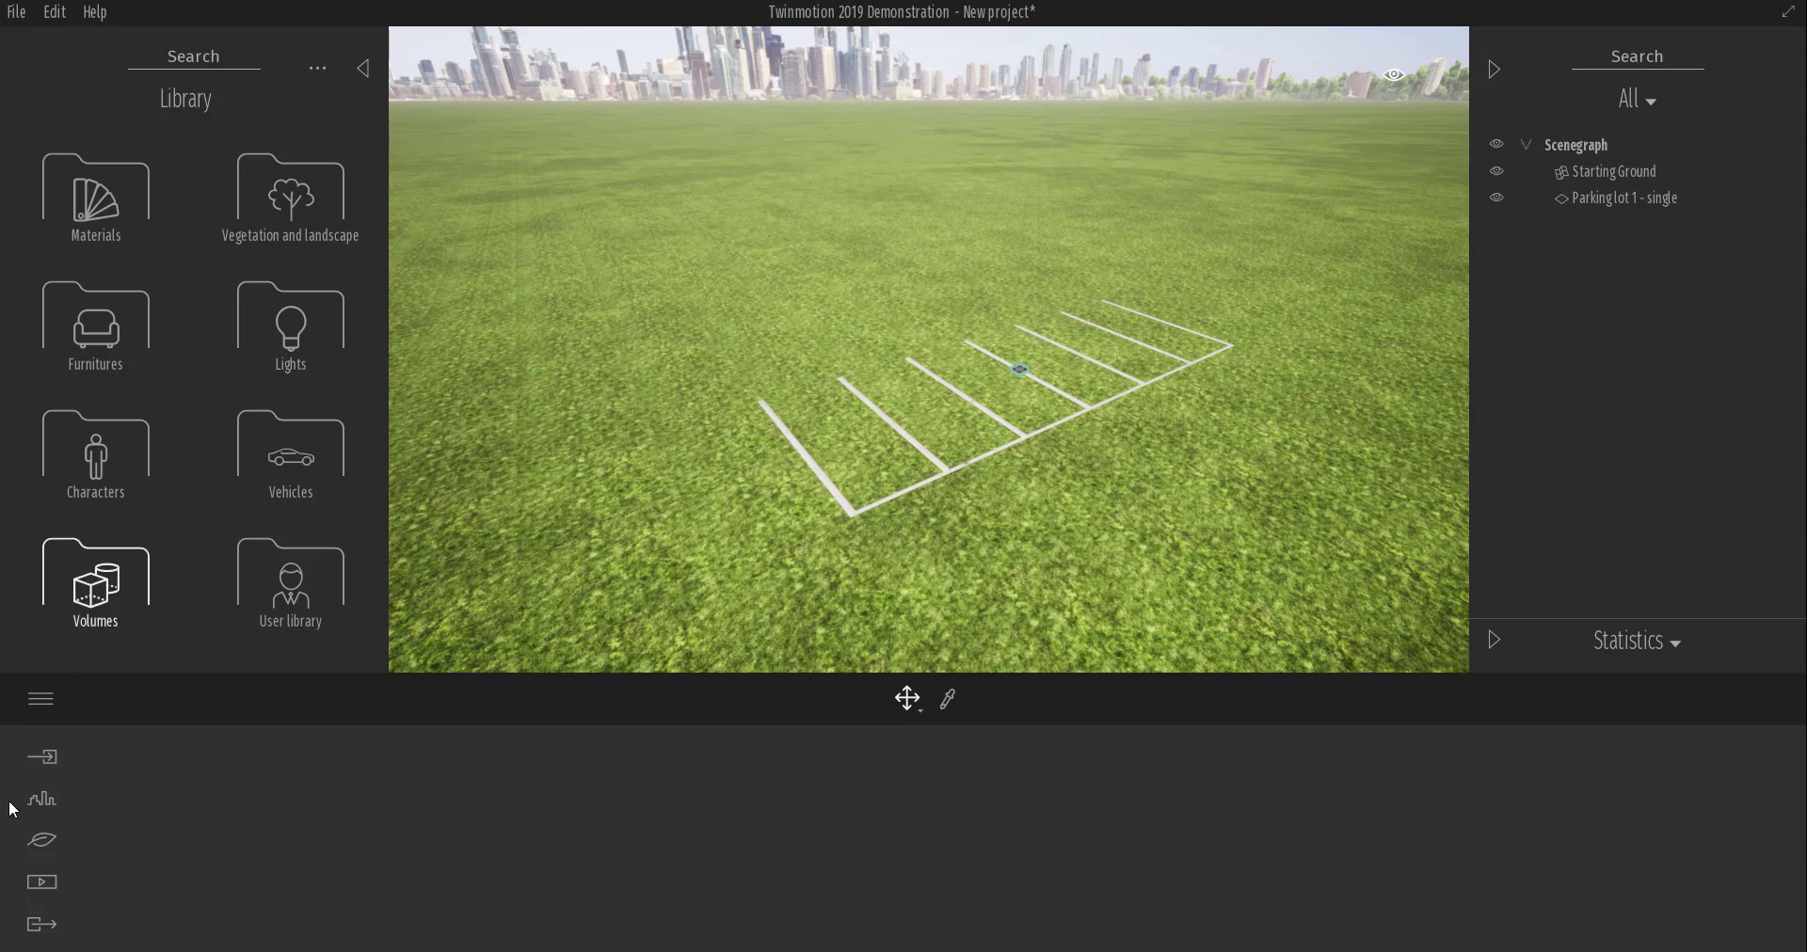
click(41, 802)
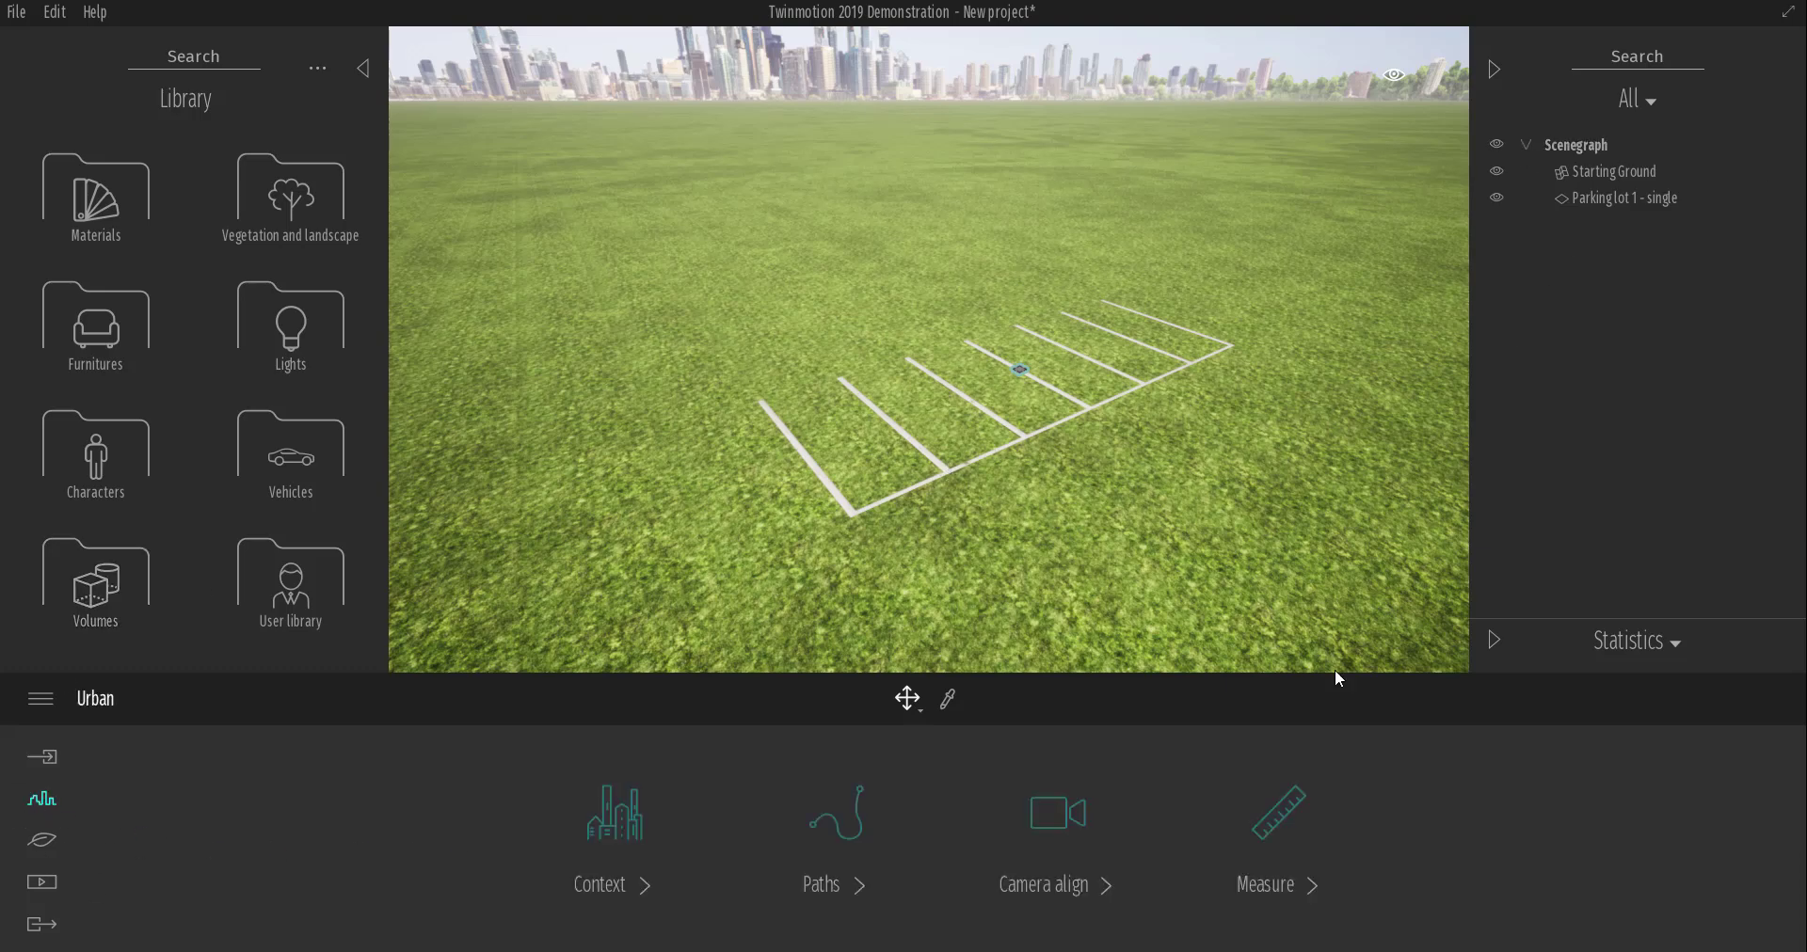
click(1496, 70)
click(846, 821)
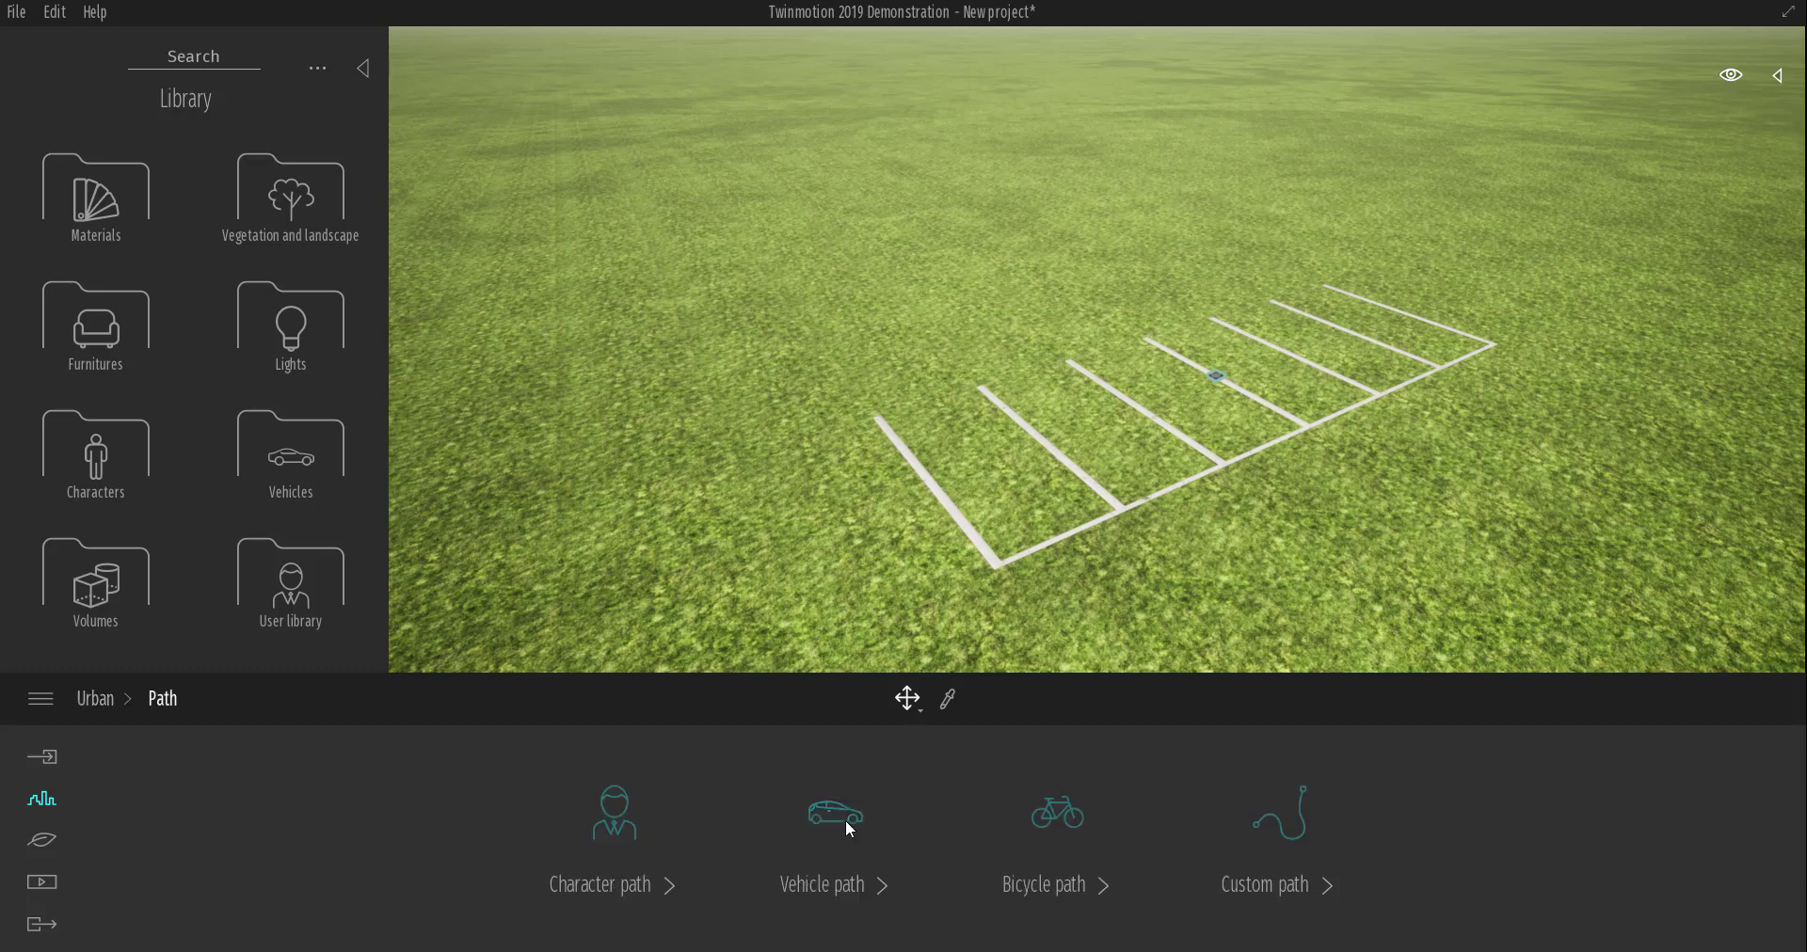
click(1279, 824)
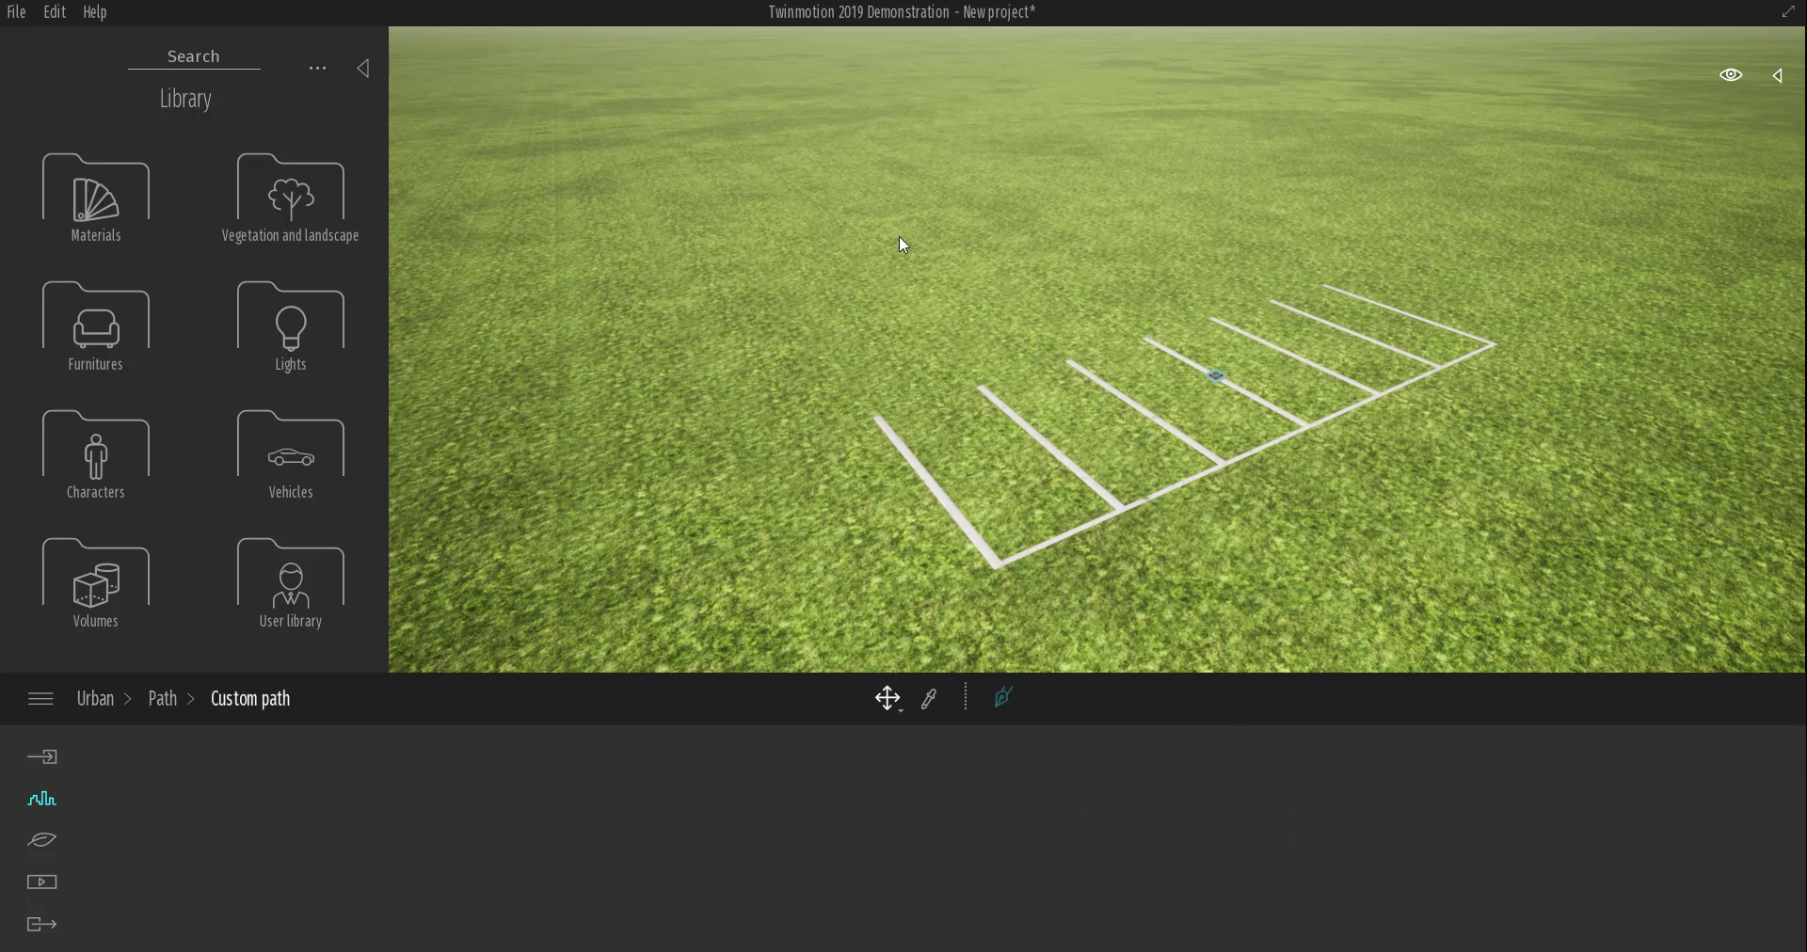
middle_drag(1154, 368, 1159, 457)
key(Escape)
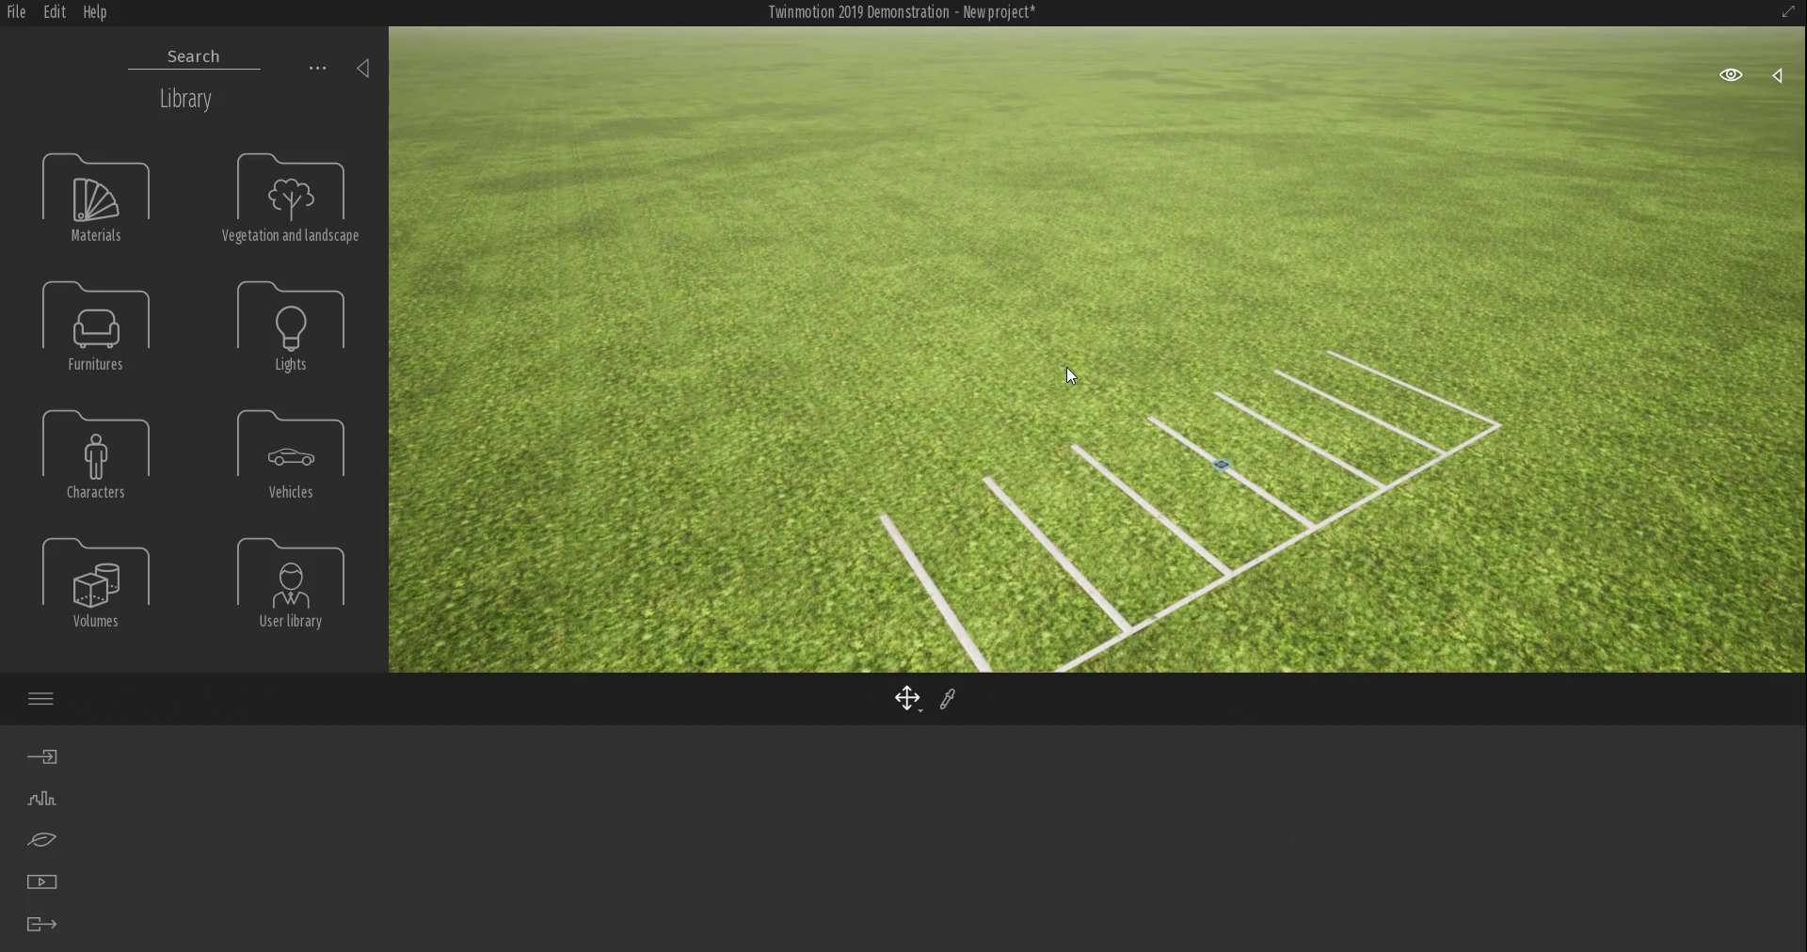
Draw a four-point custom path across the grass, ending in the nearest bay of the parking lot.
click(41, 801)
click(882, 843)
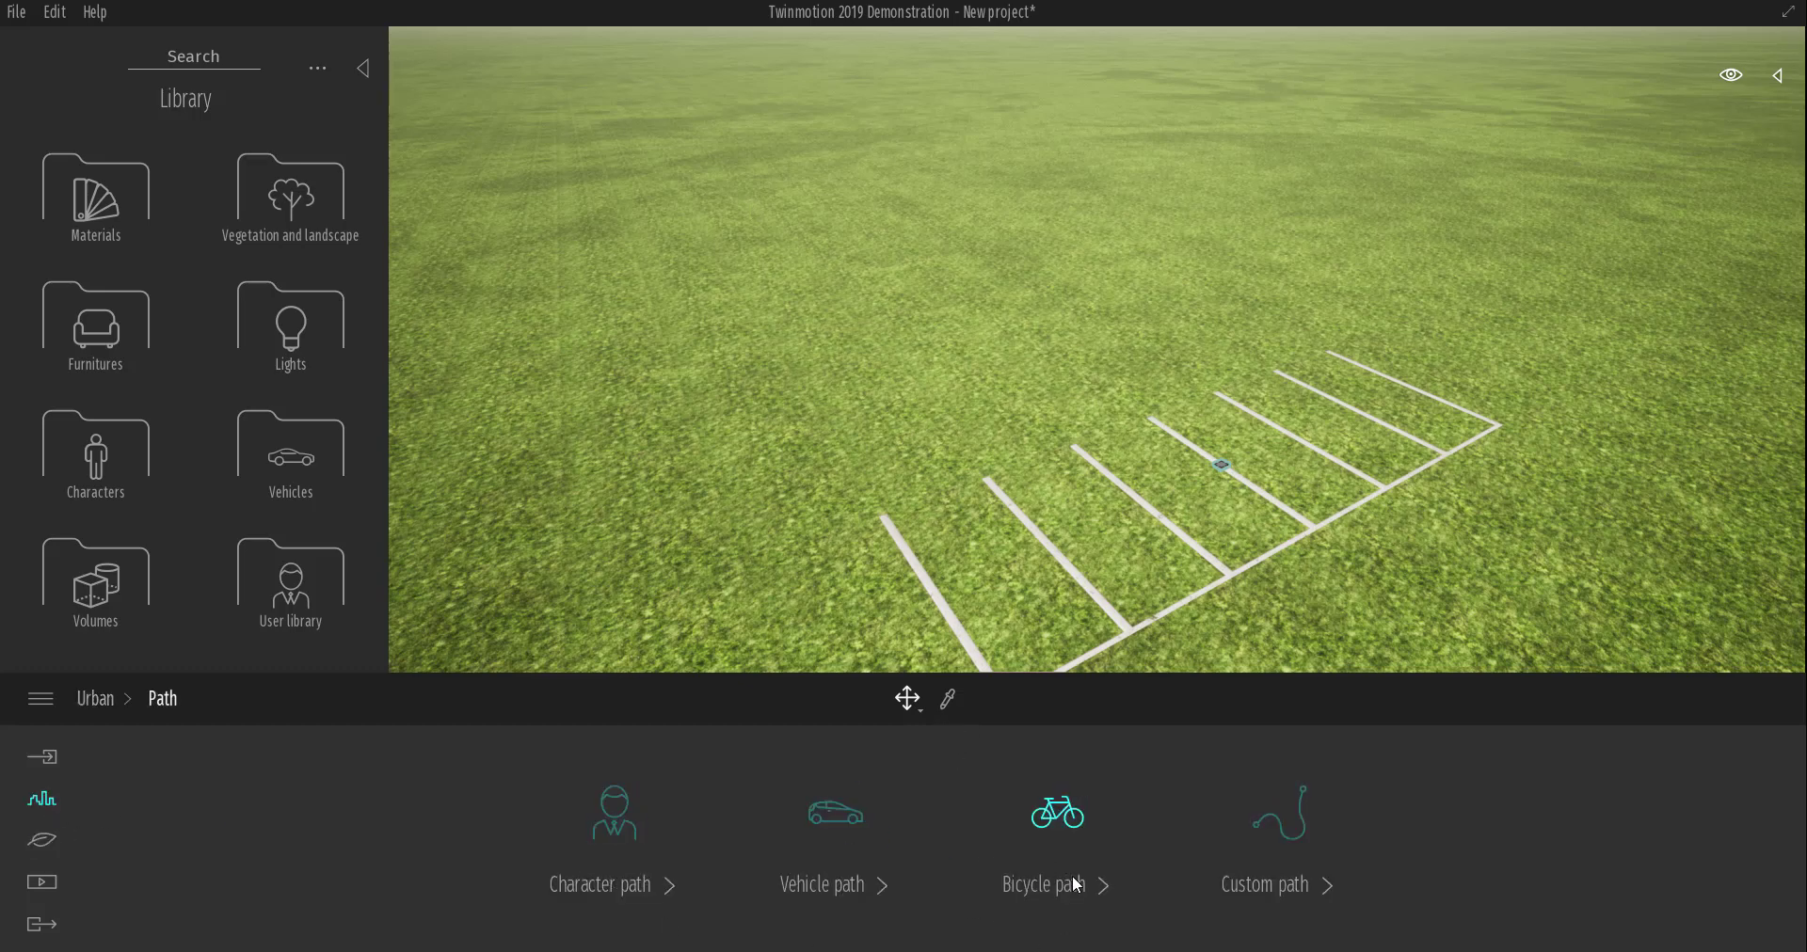
click(1261, 841)
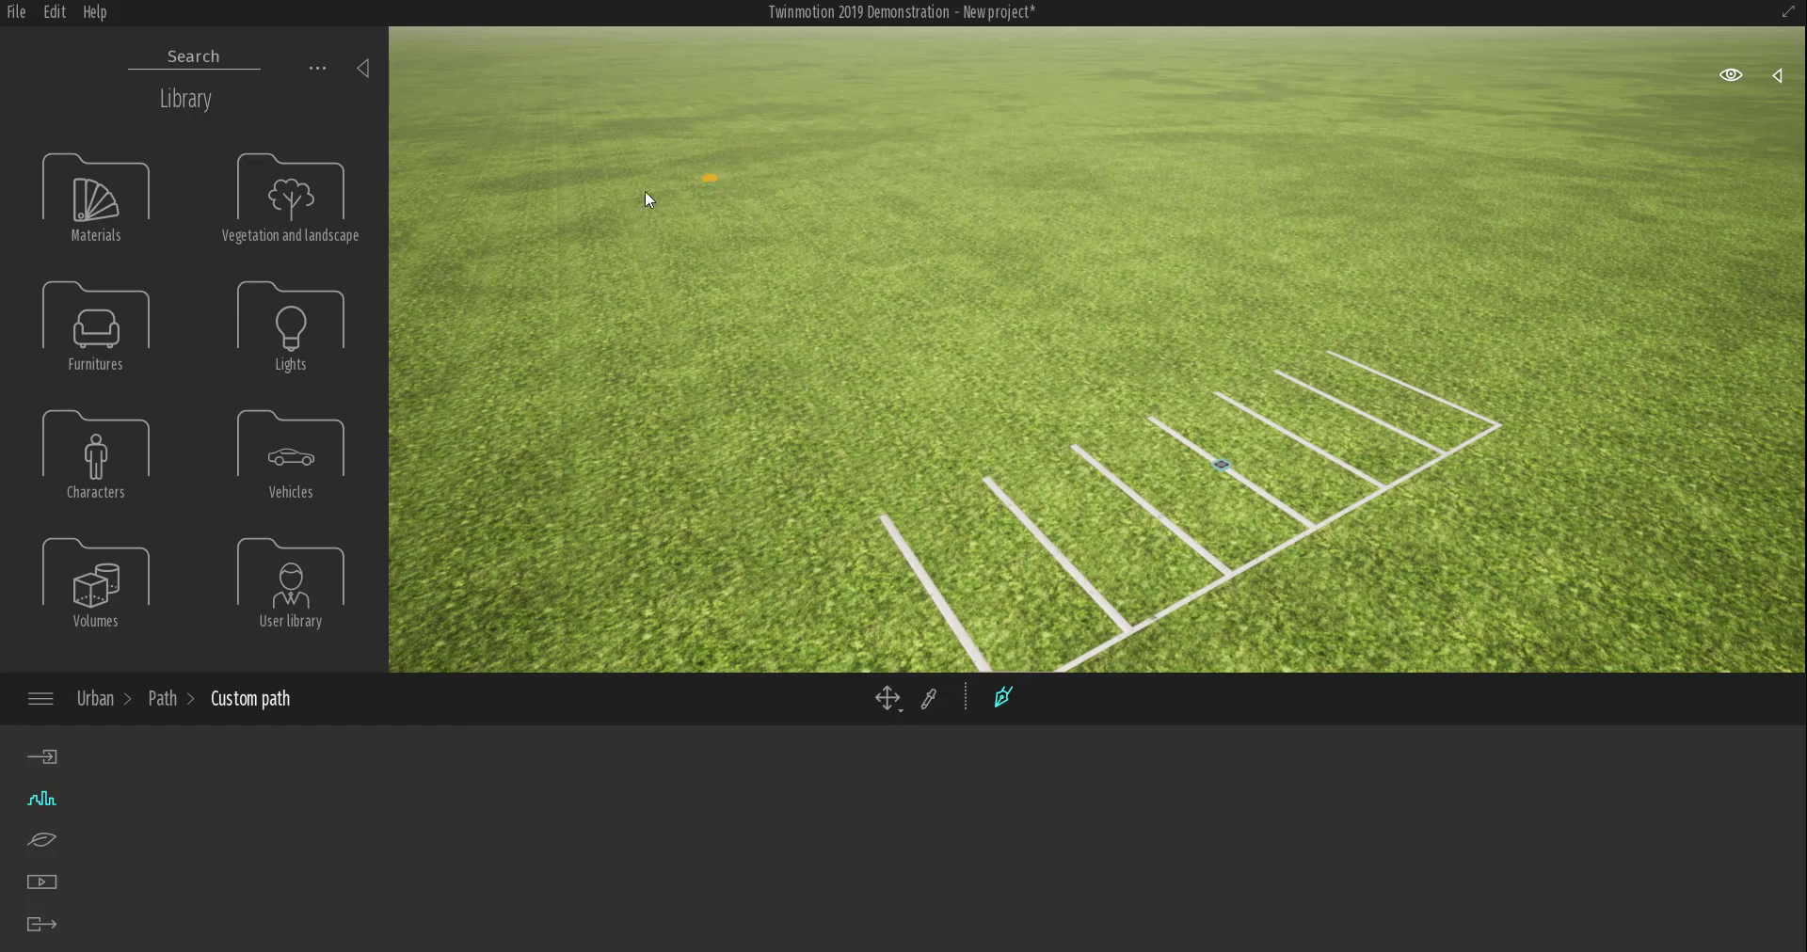
click(416, 193)
click(748, 192)
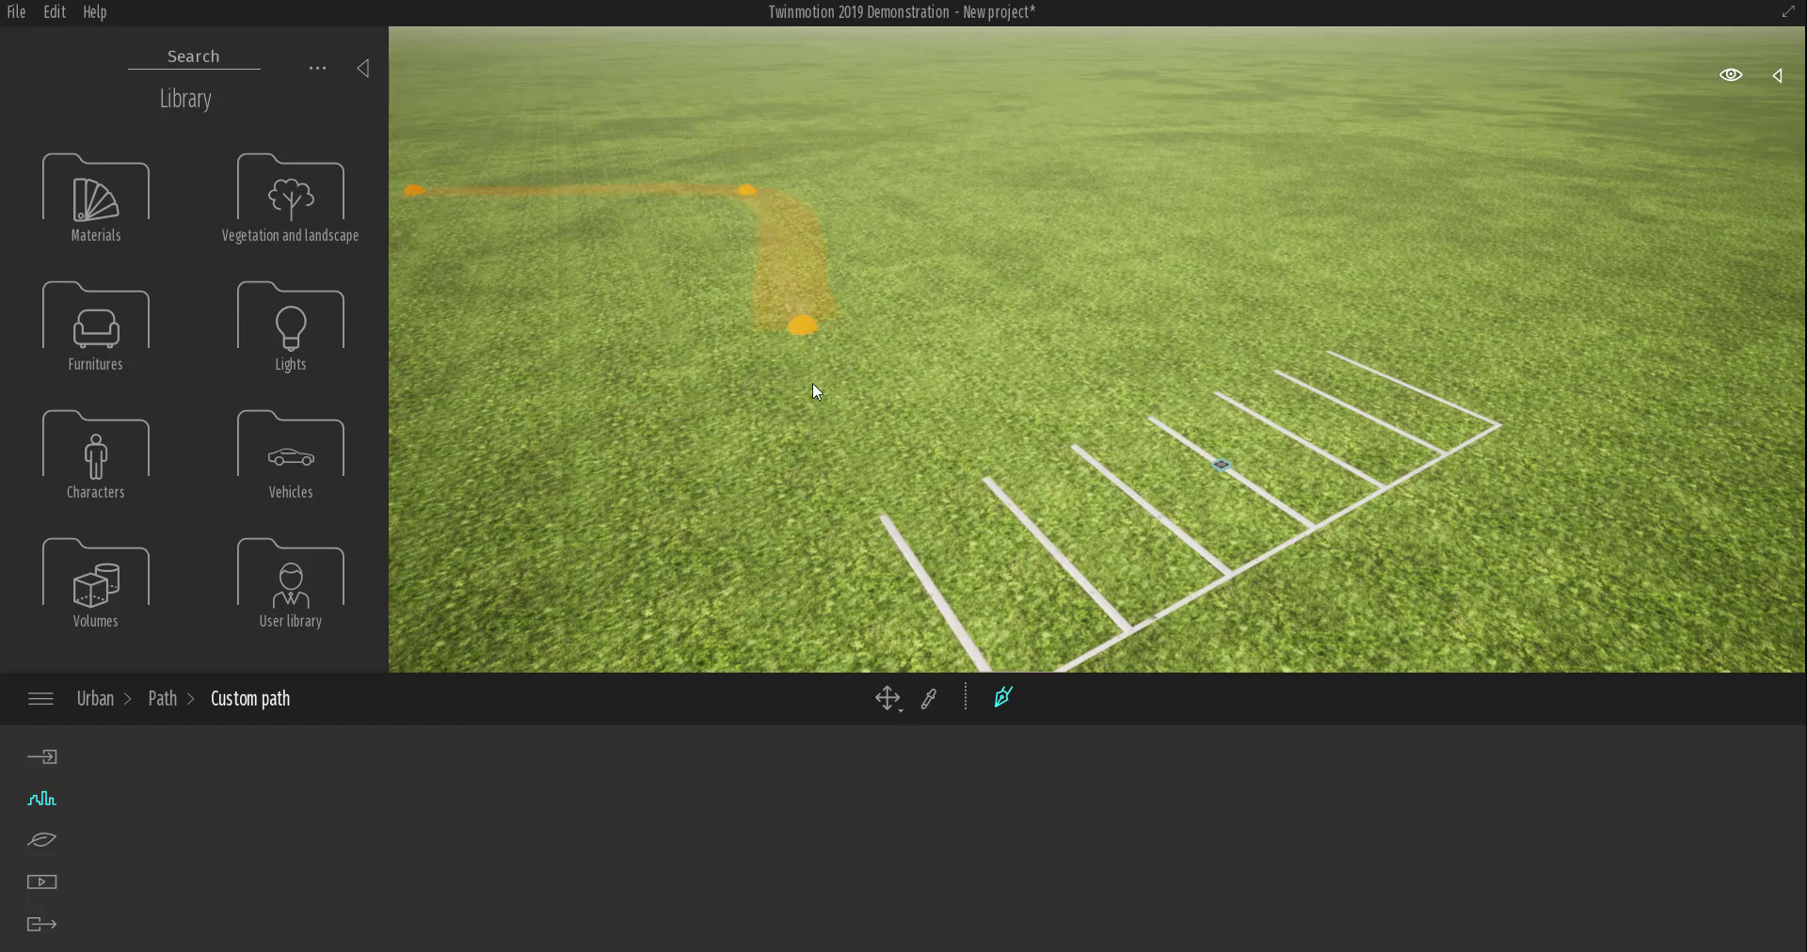
click(900, 455)
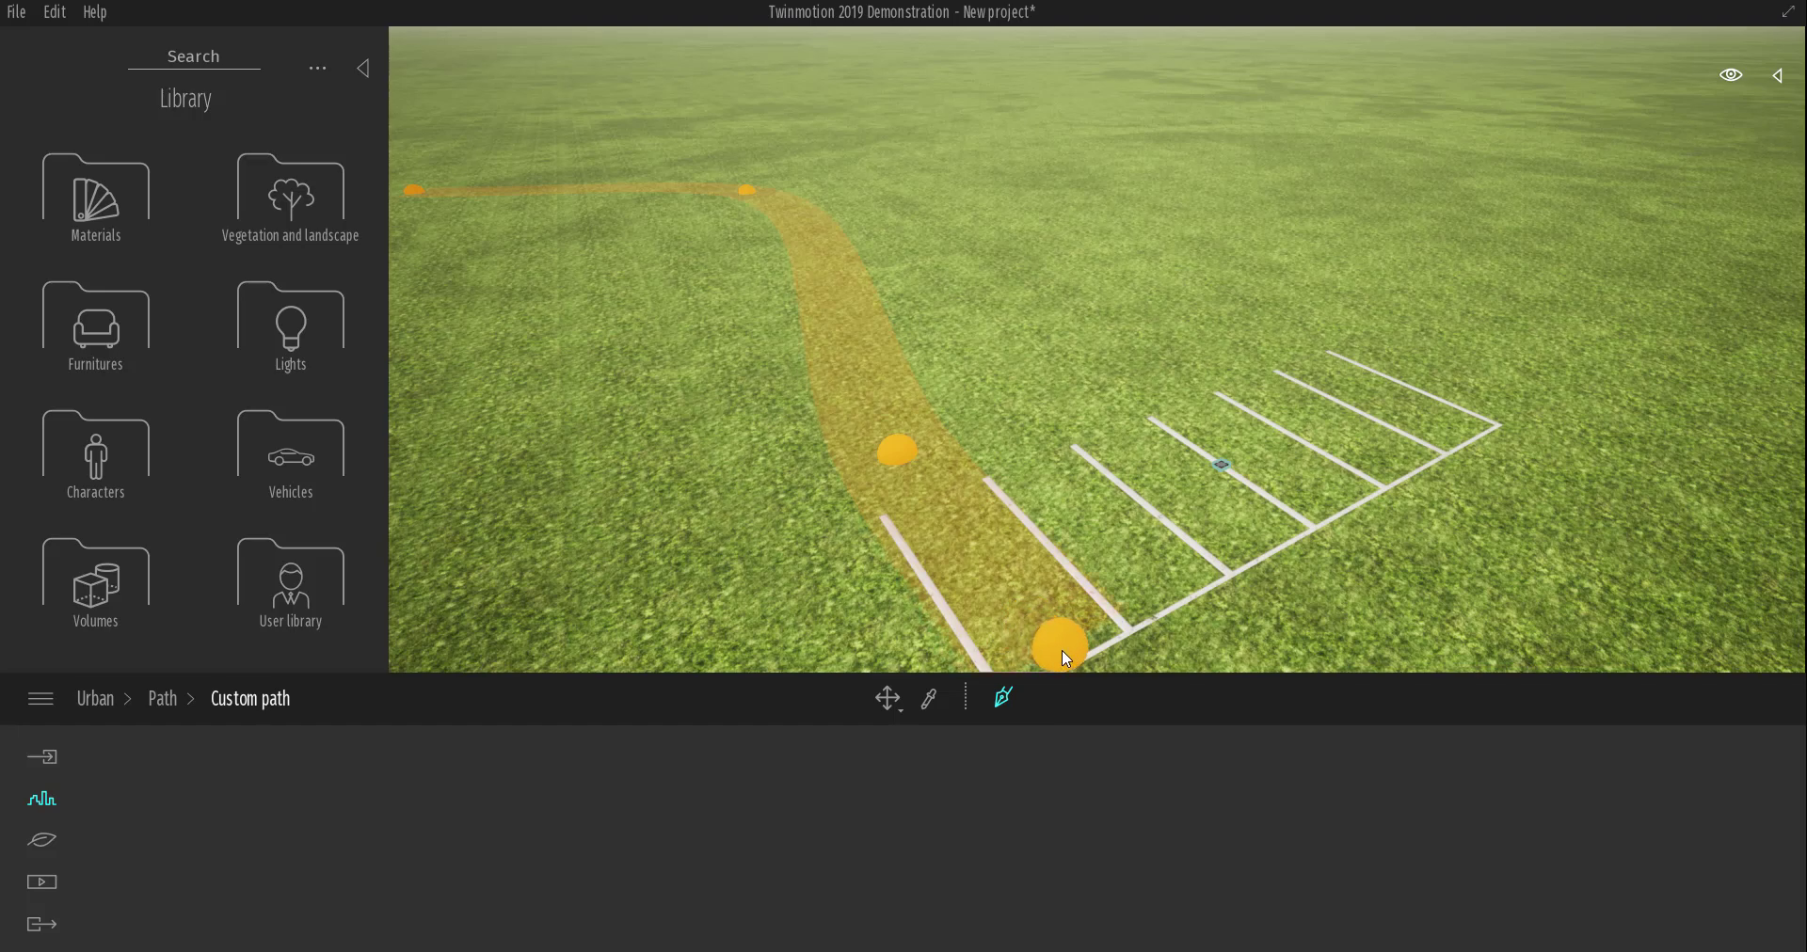
click(1062, 651)
right_click(1042, 574)
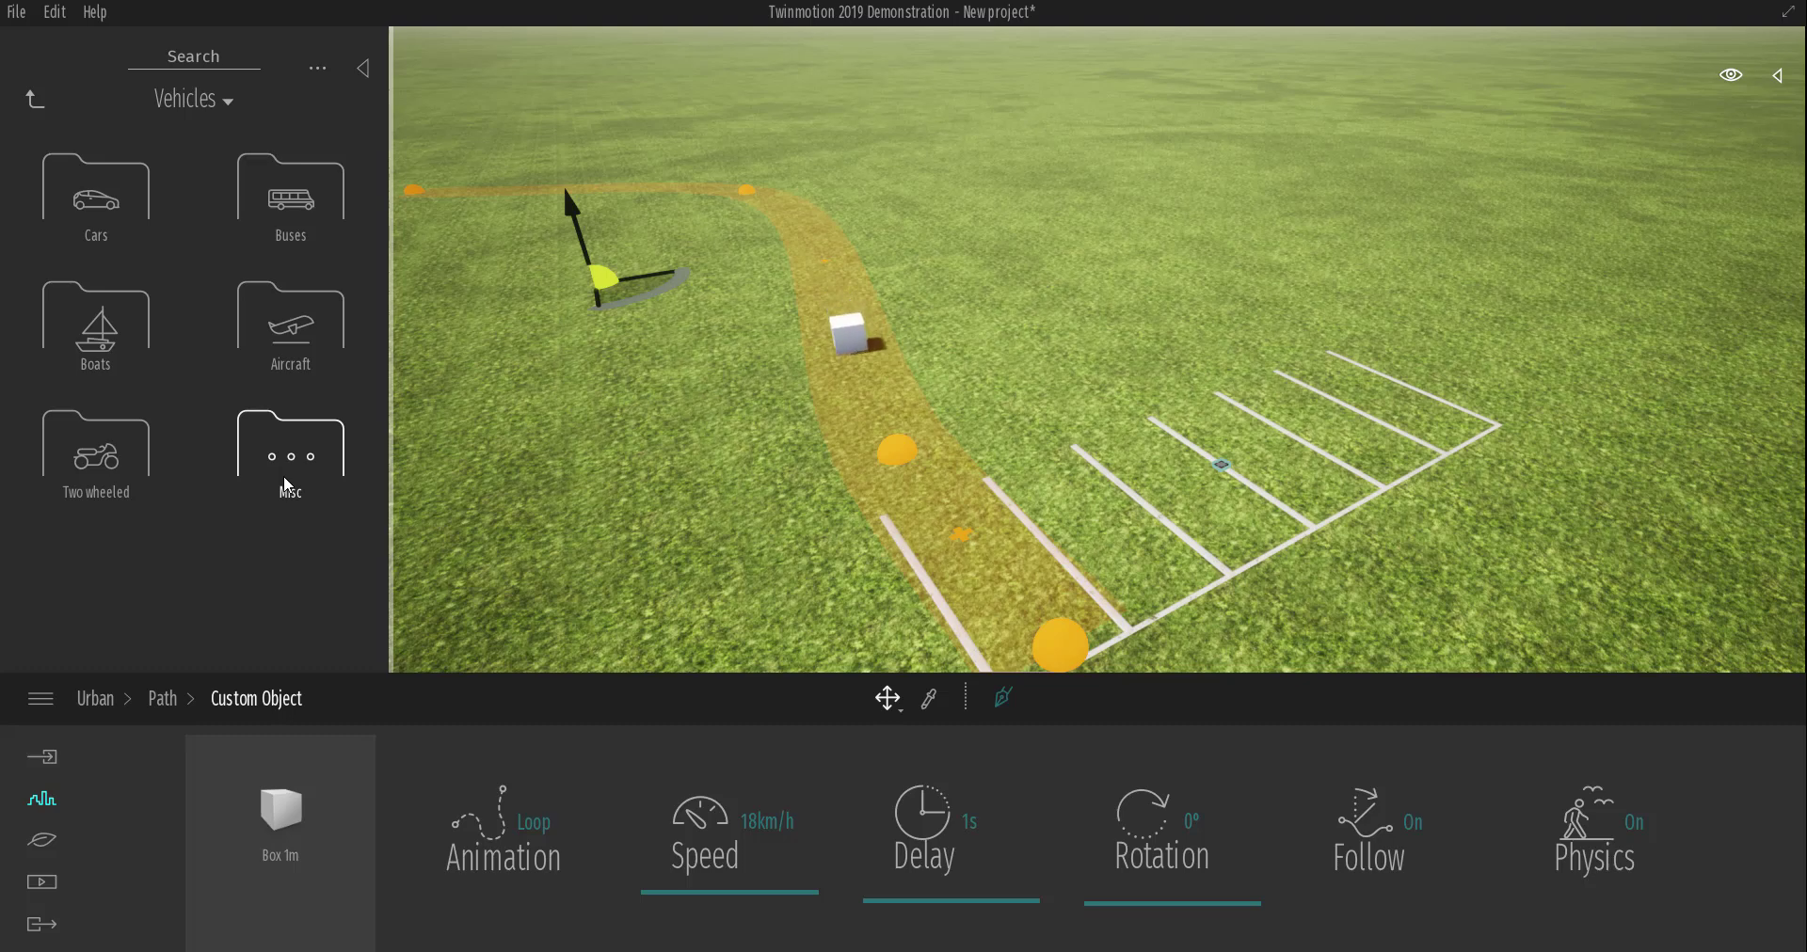
Replace the custom path's default box with Sportcar 01 from the library's cars.
click(116, 202)
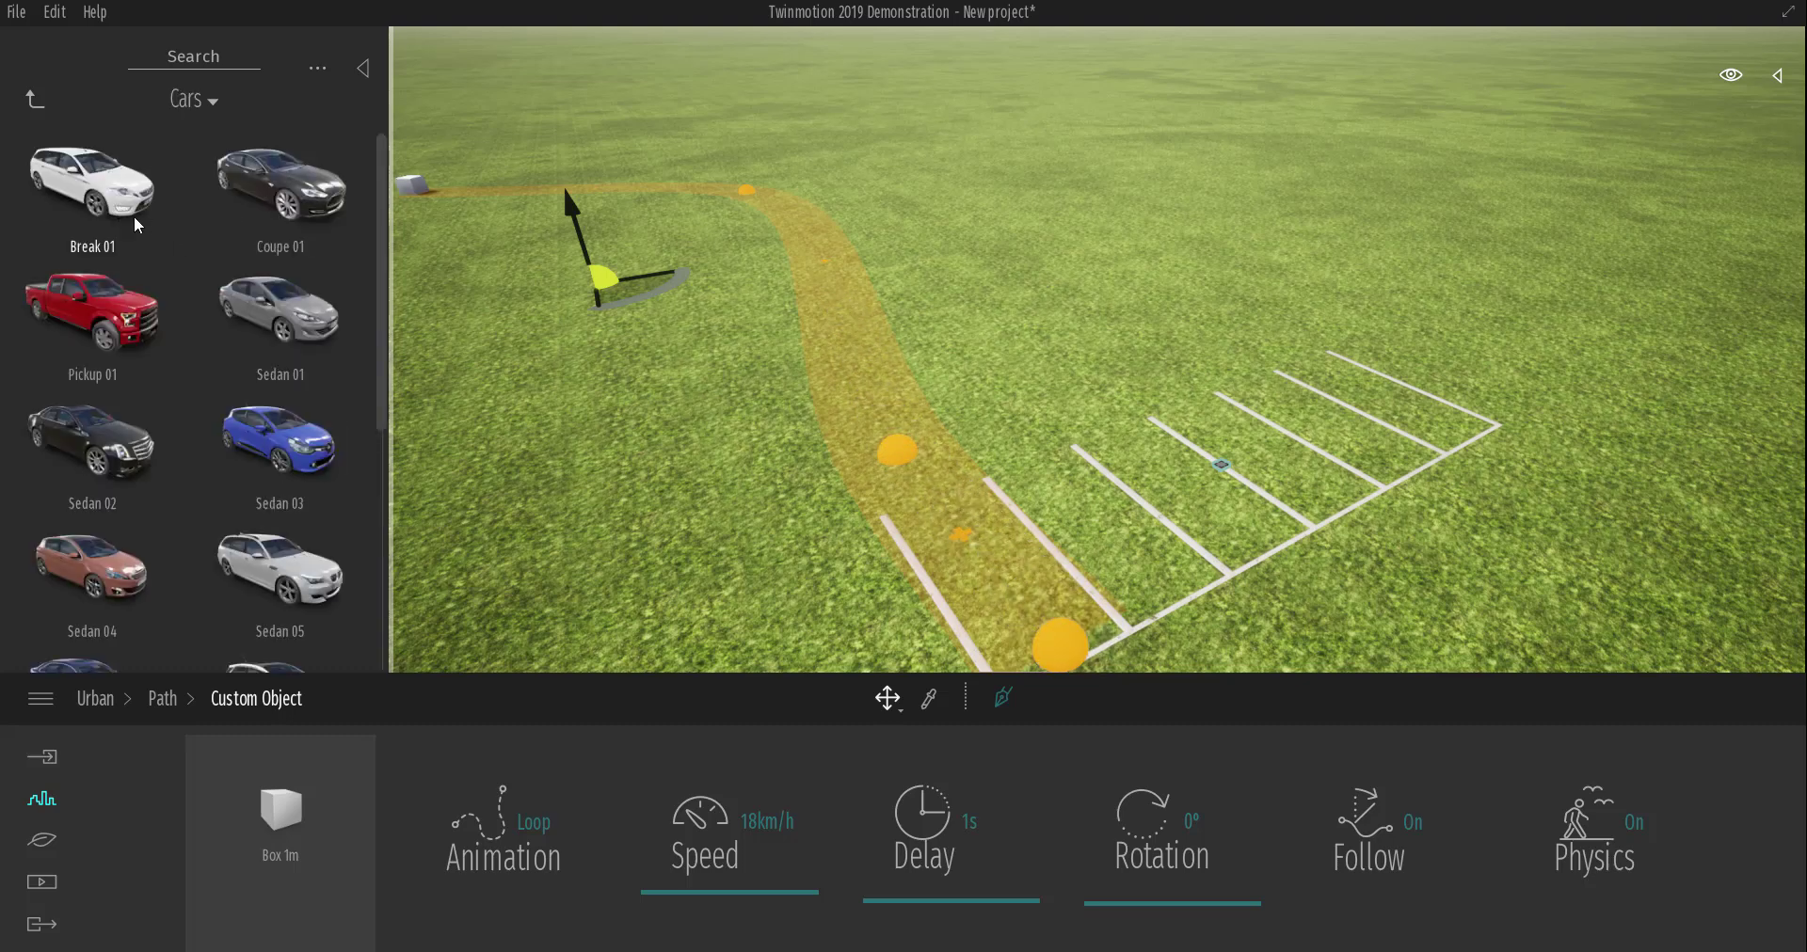
scroll(143, 409, down, 5)
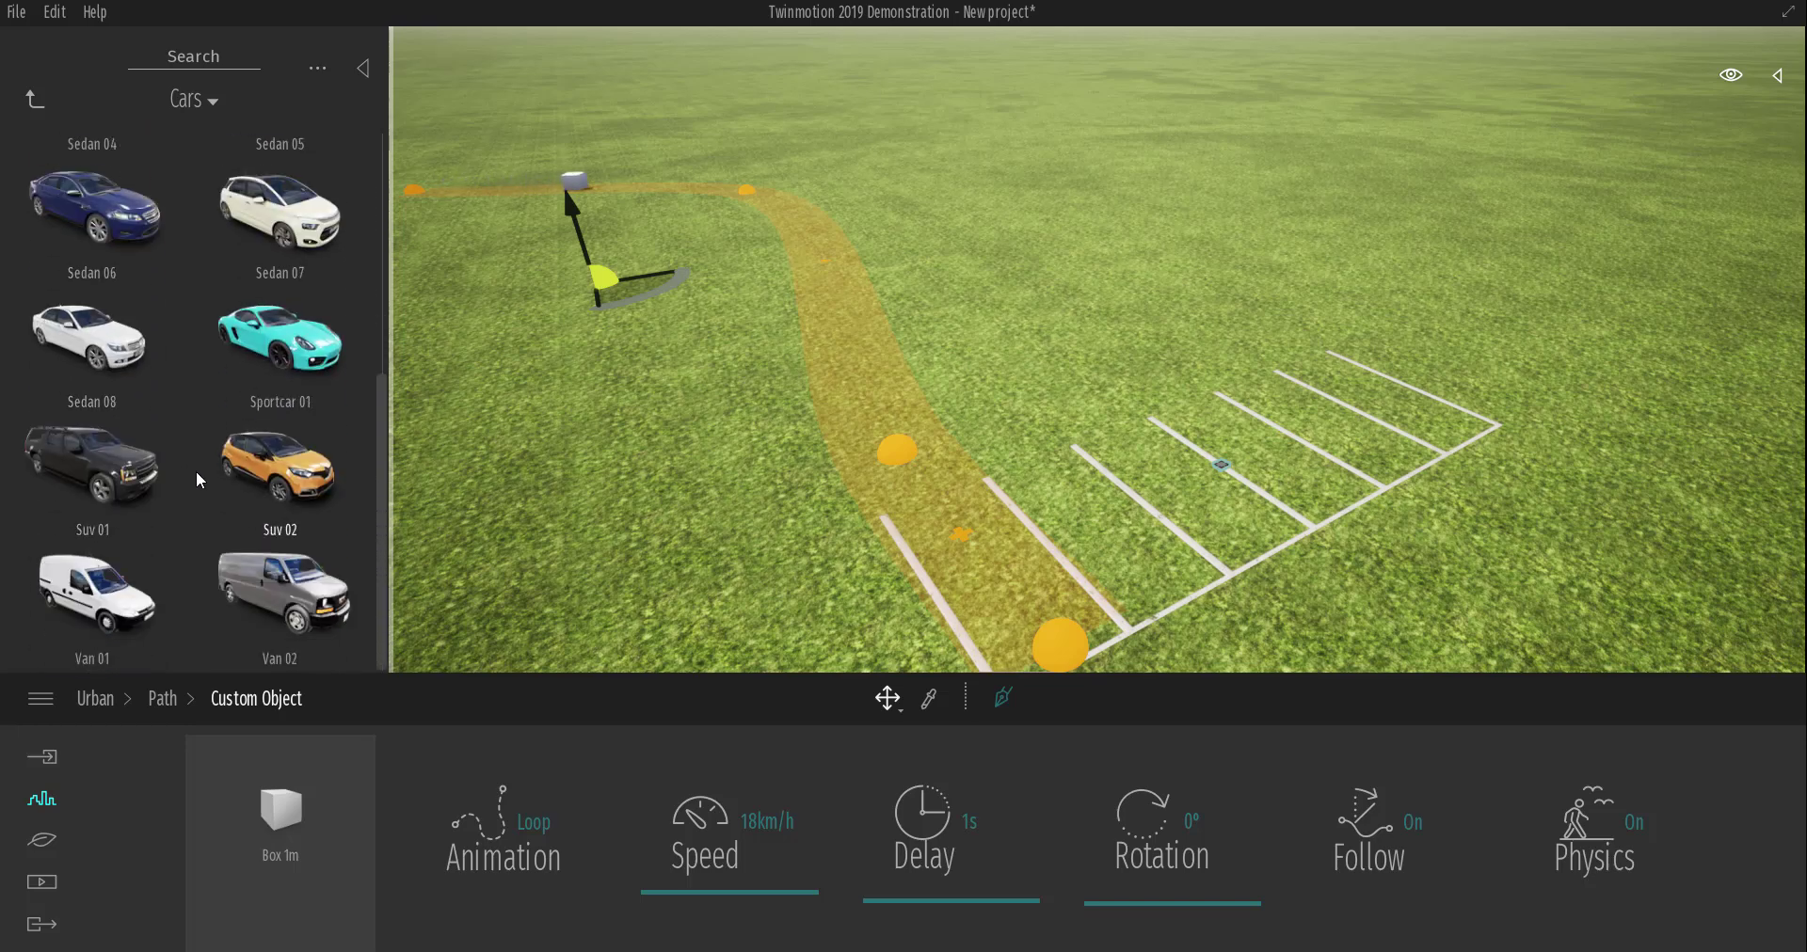
drag(347, 399, 300, 844)
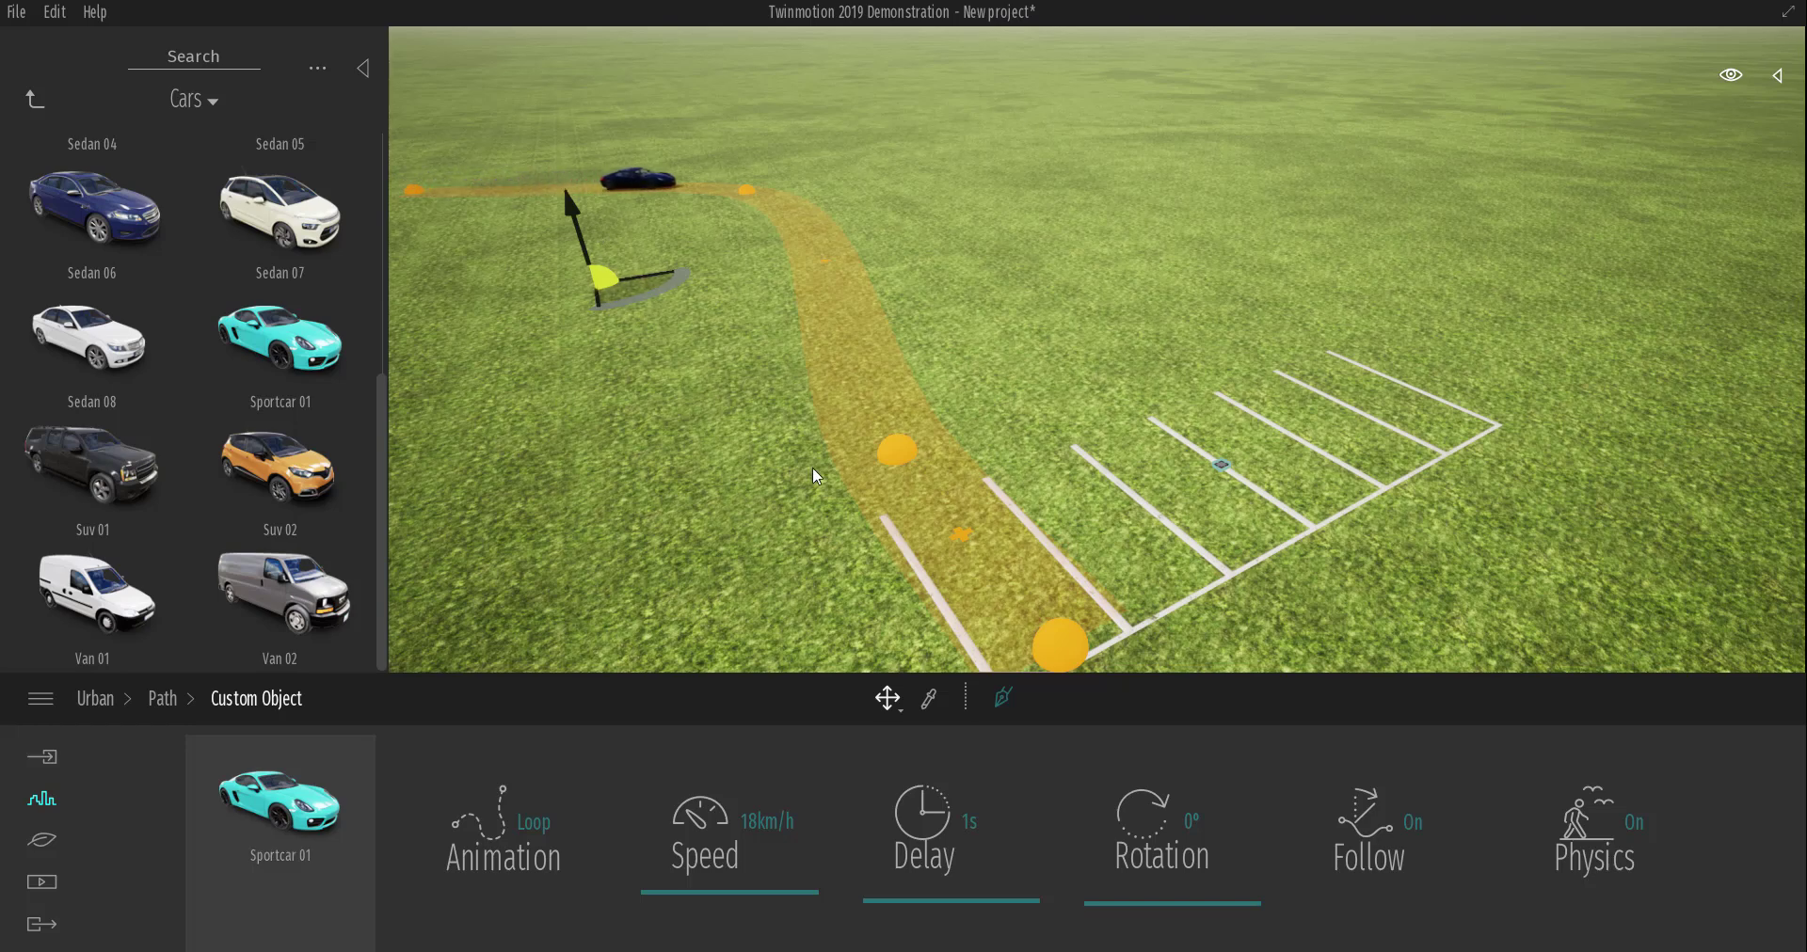
Move the custom path's end point back inside the first parking bay and place its third point just behind it.
click(899, 450)
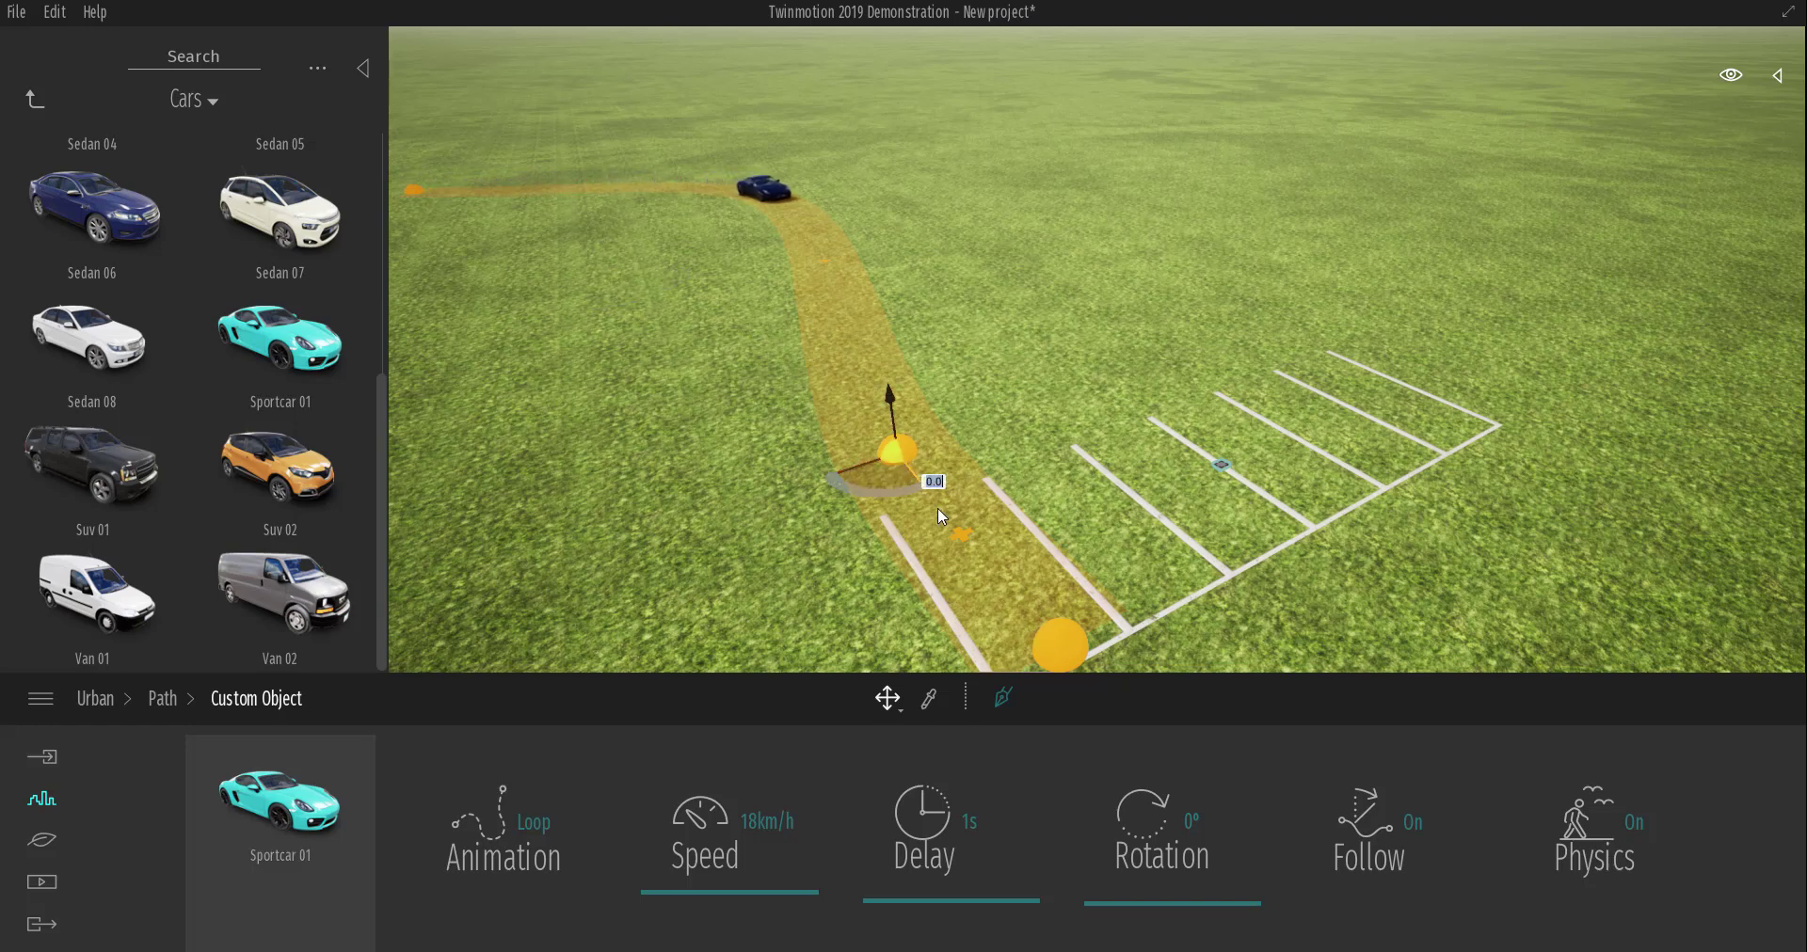
drag(883, 466, 837, 355)
click(1056, 644)
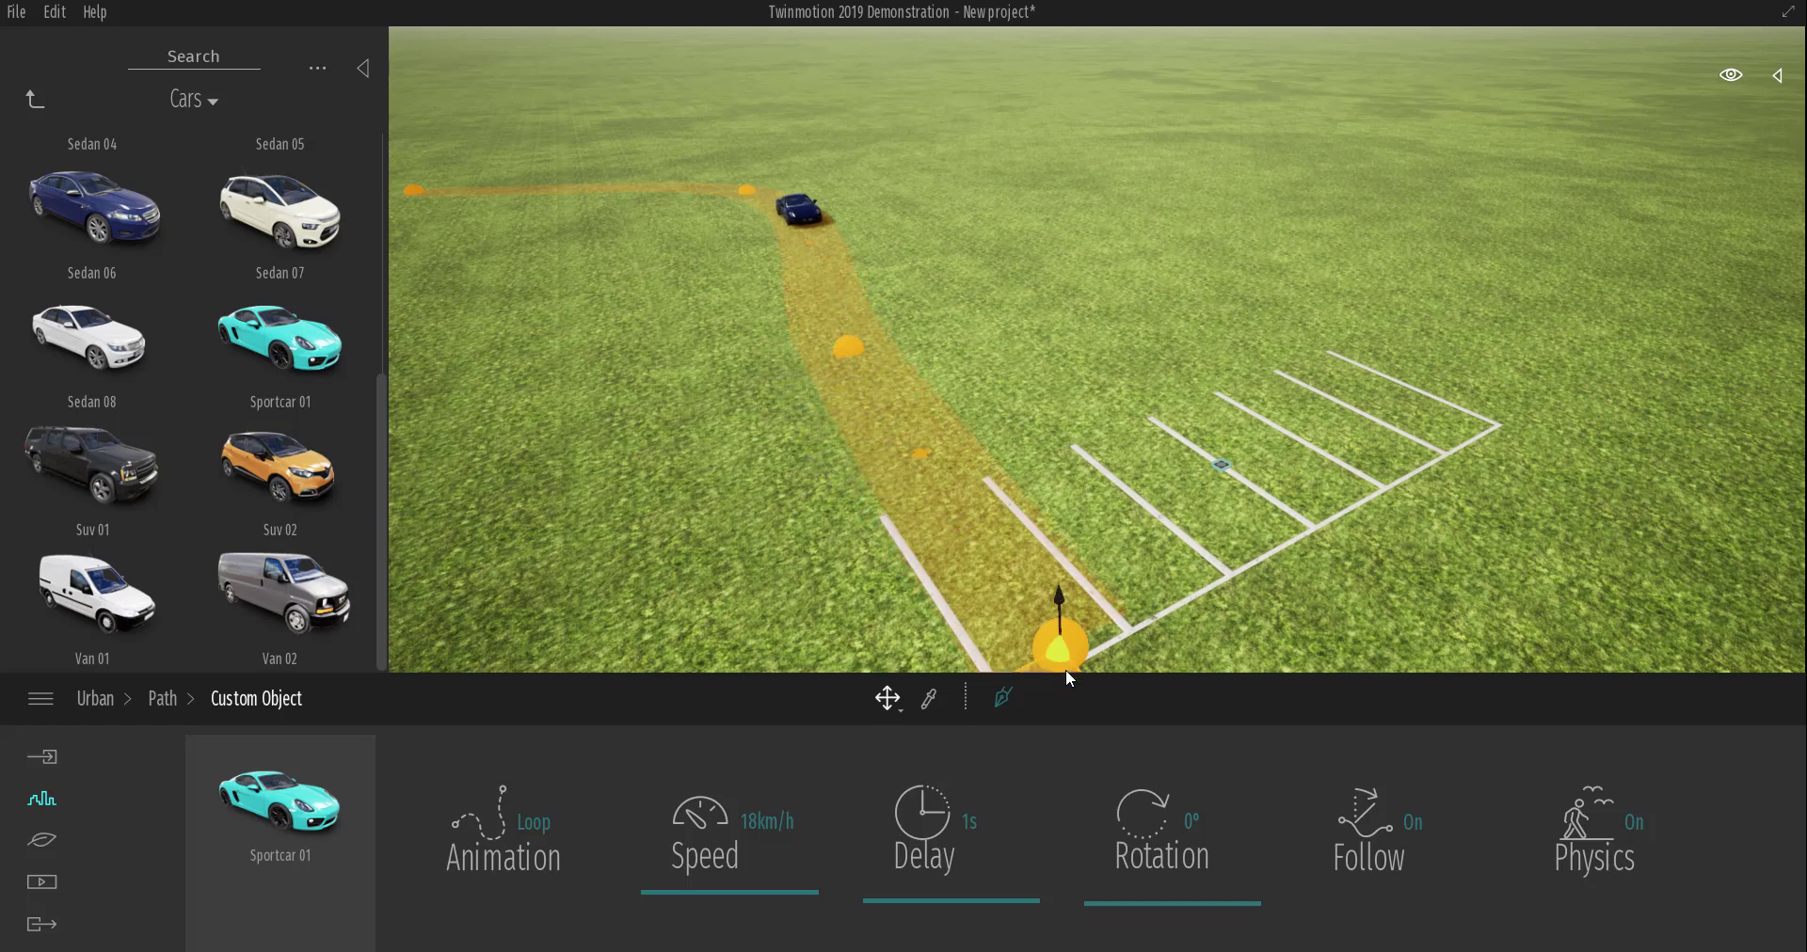
drag(1058, 647, 975, 567)
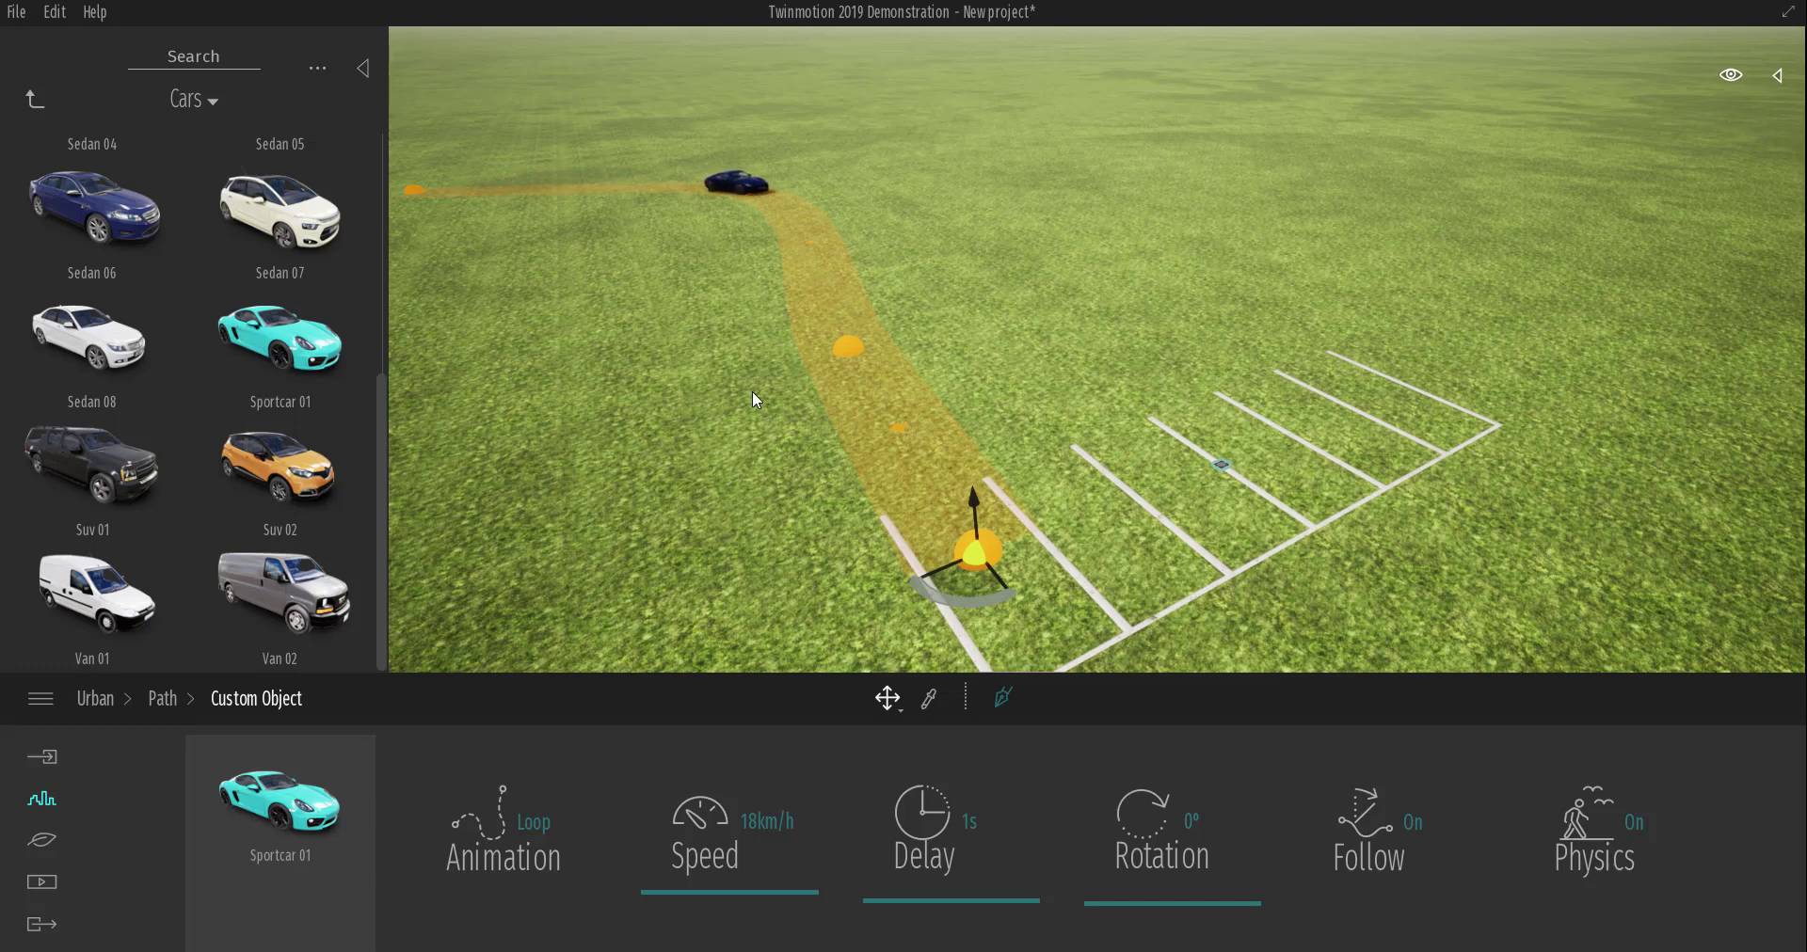
drag(846, 346, 903, 440)
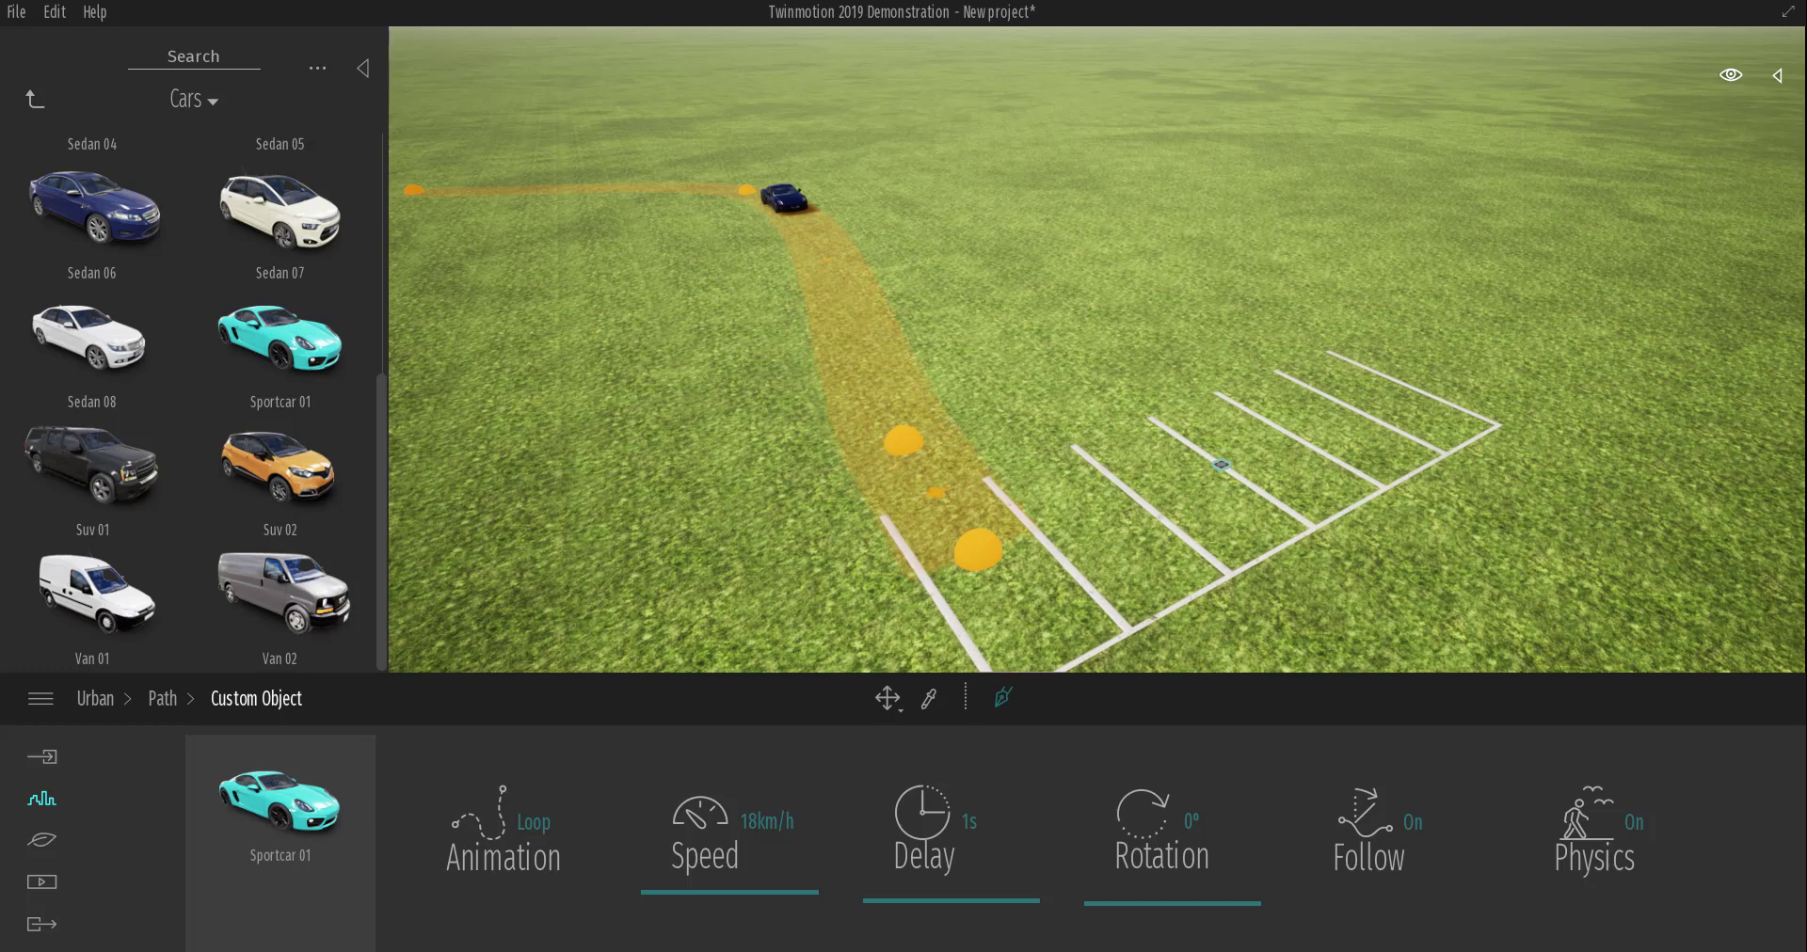
Shorten the custom path by moving its second and first points closer to the parking bay.
click(766, 205)
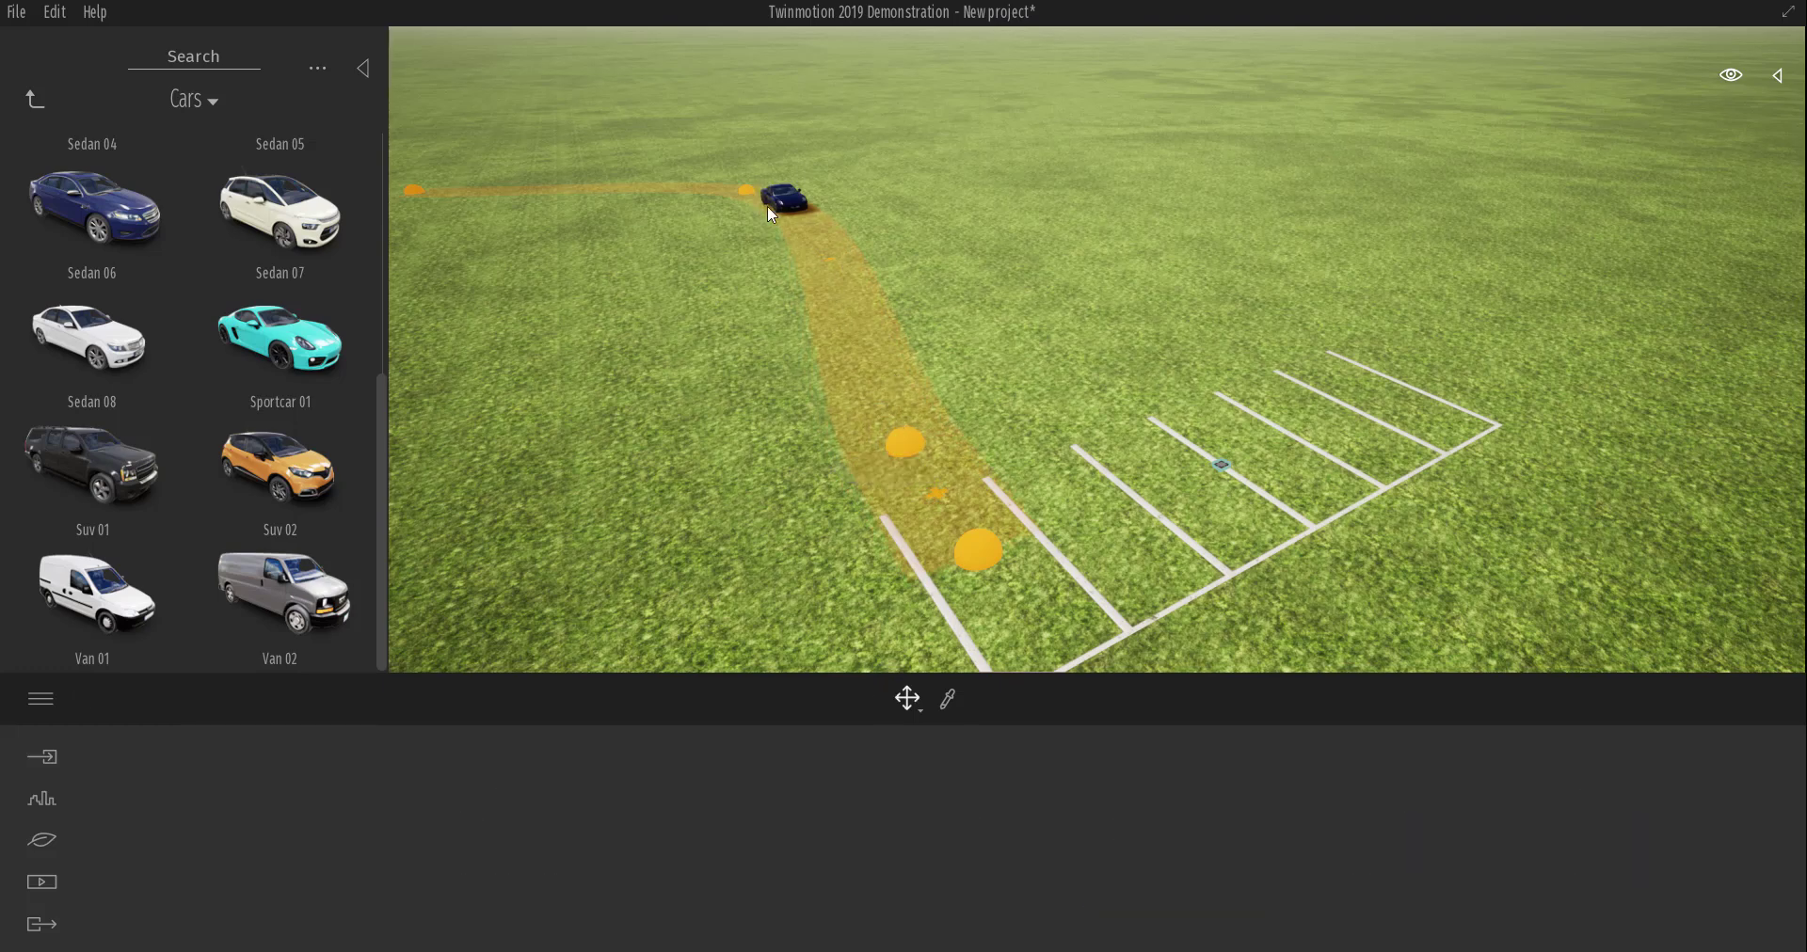
drag(748, 189, 835, 355)
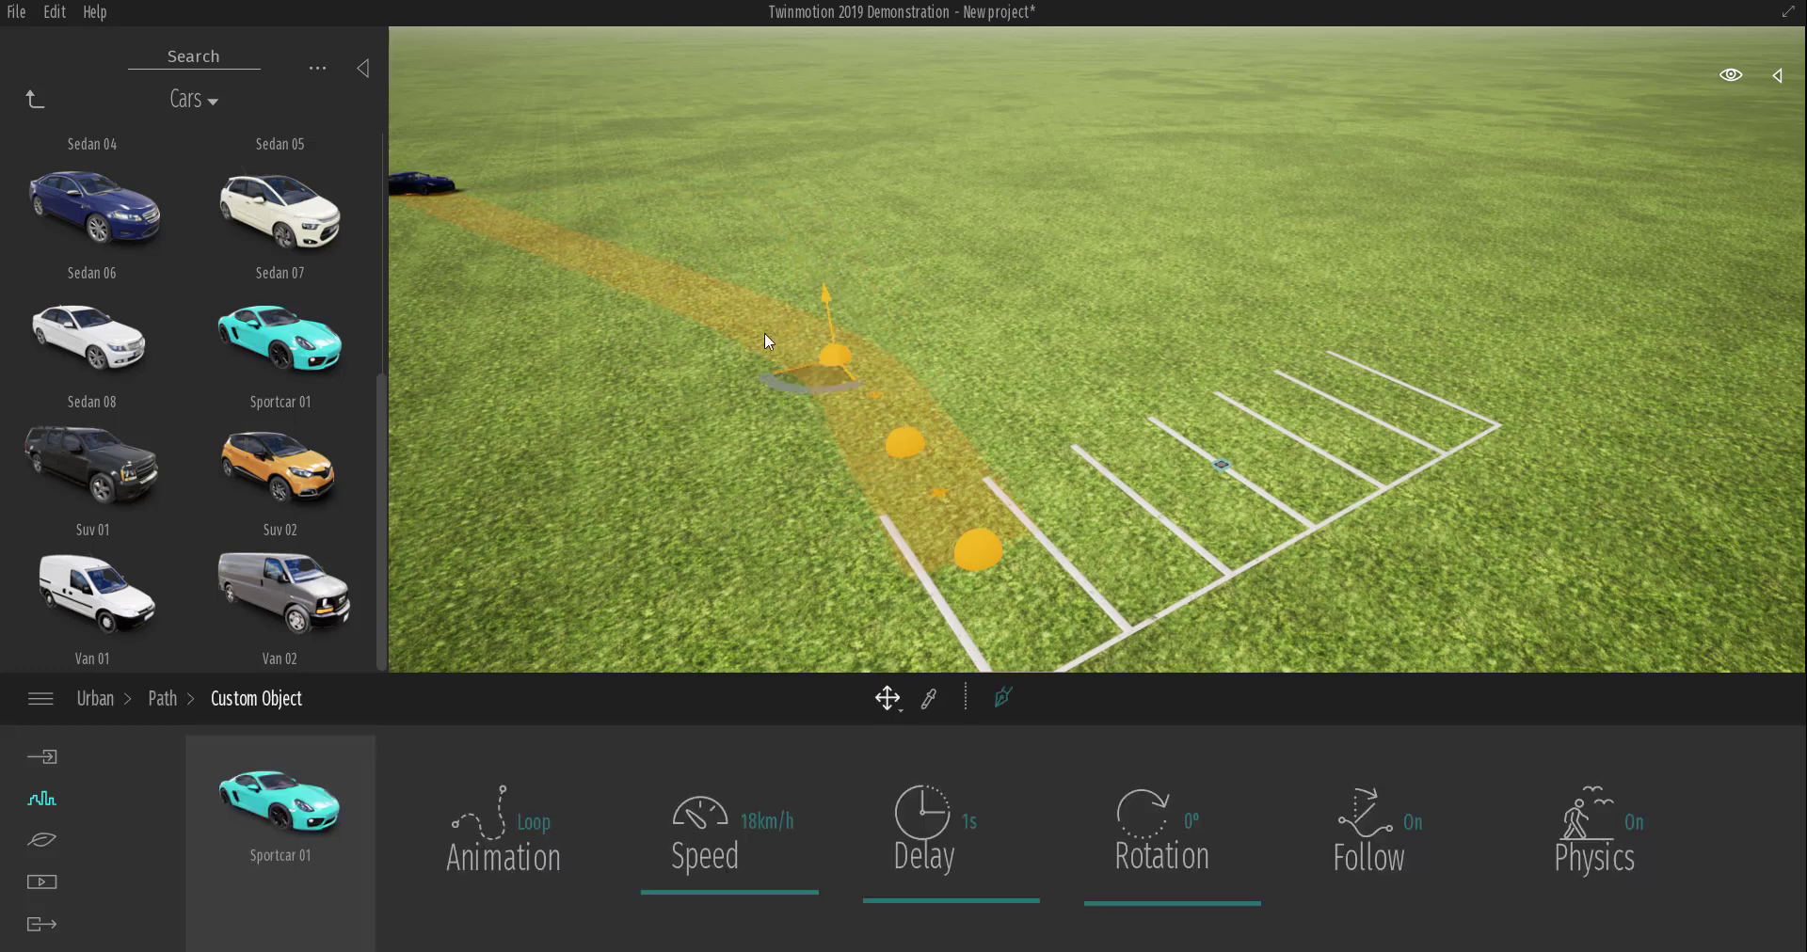
click(411, 190)
drag(467, 194, 698, 312)
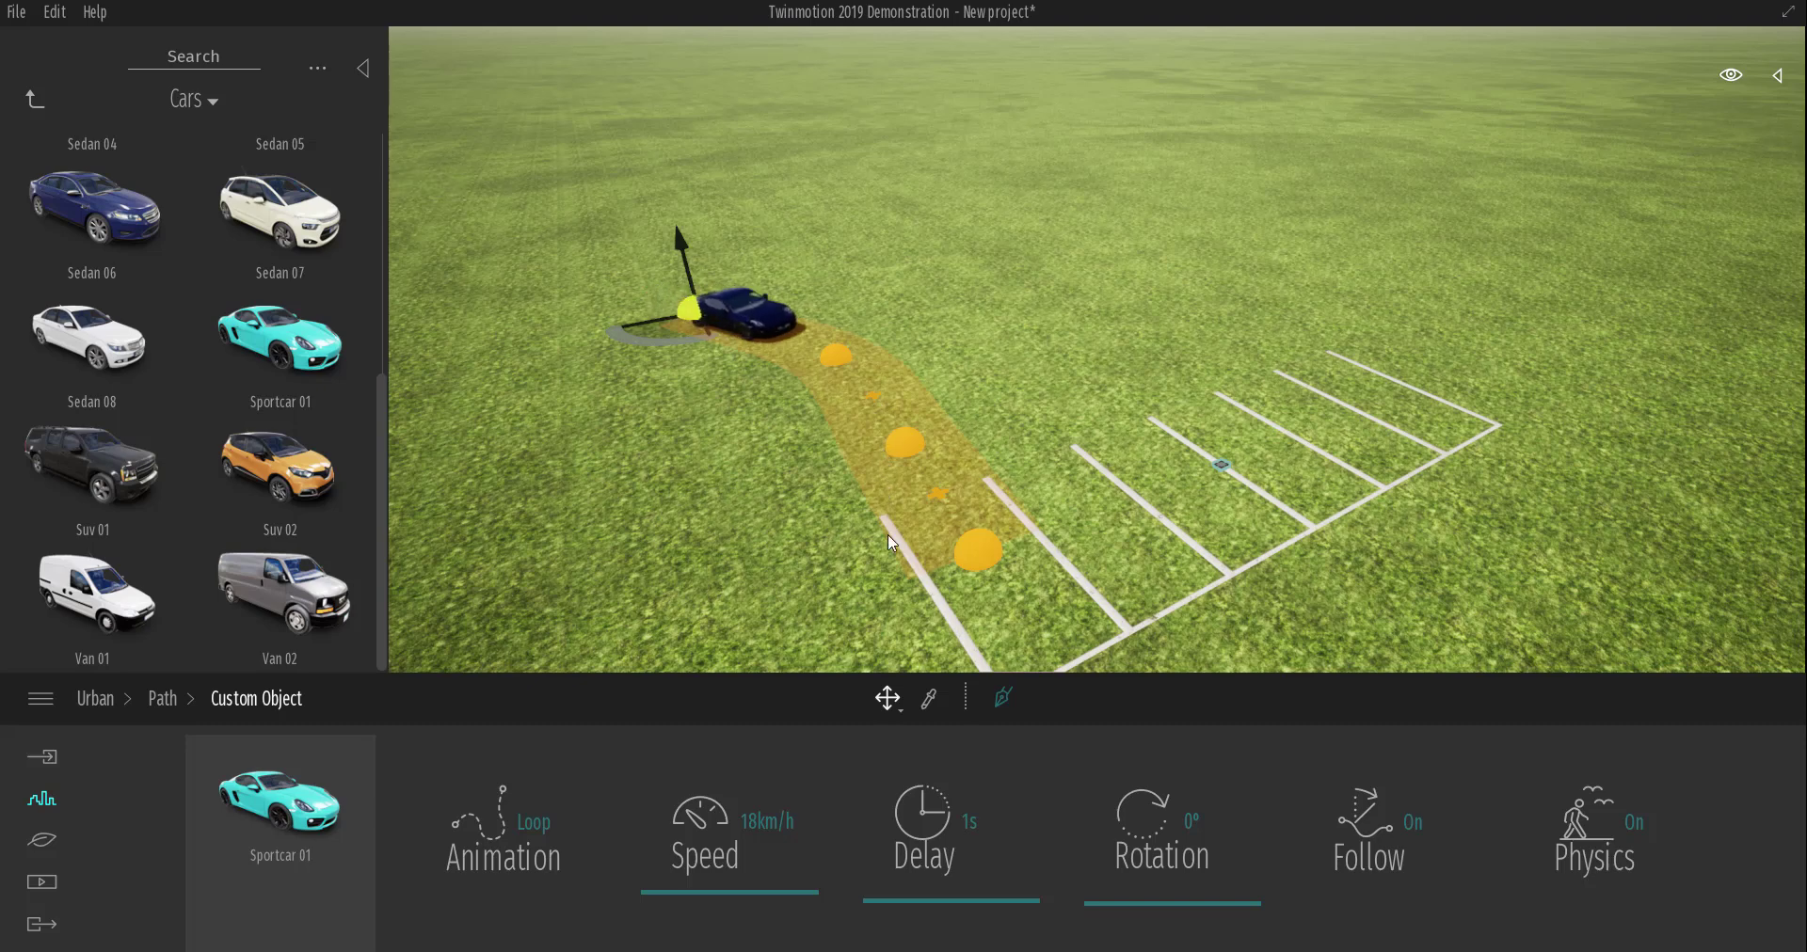
middle_drag(892, 557, 896, 543)
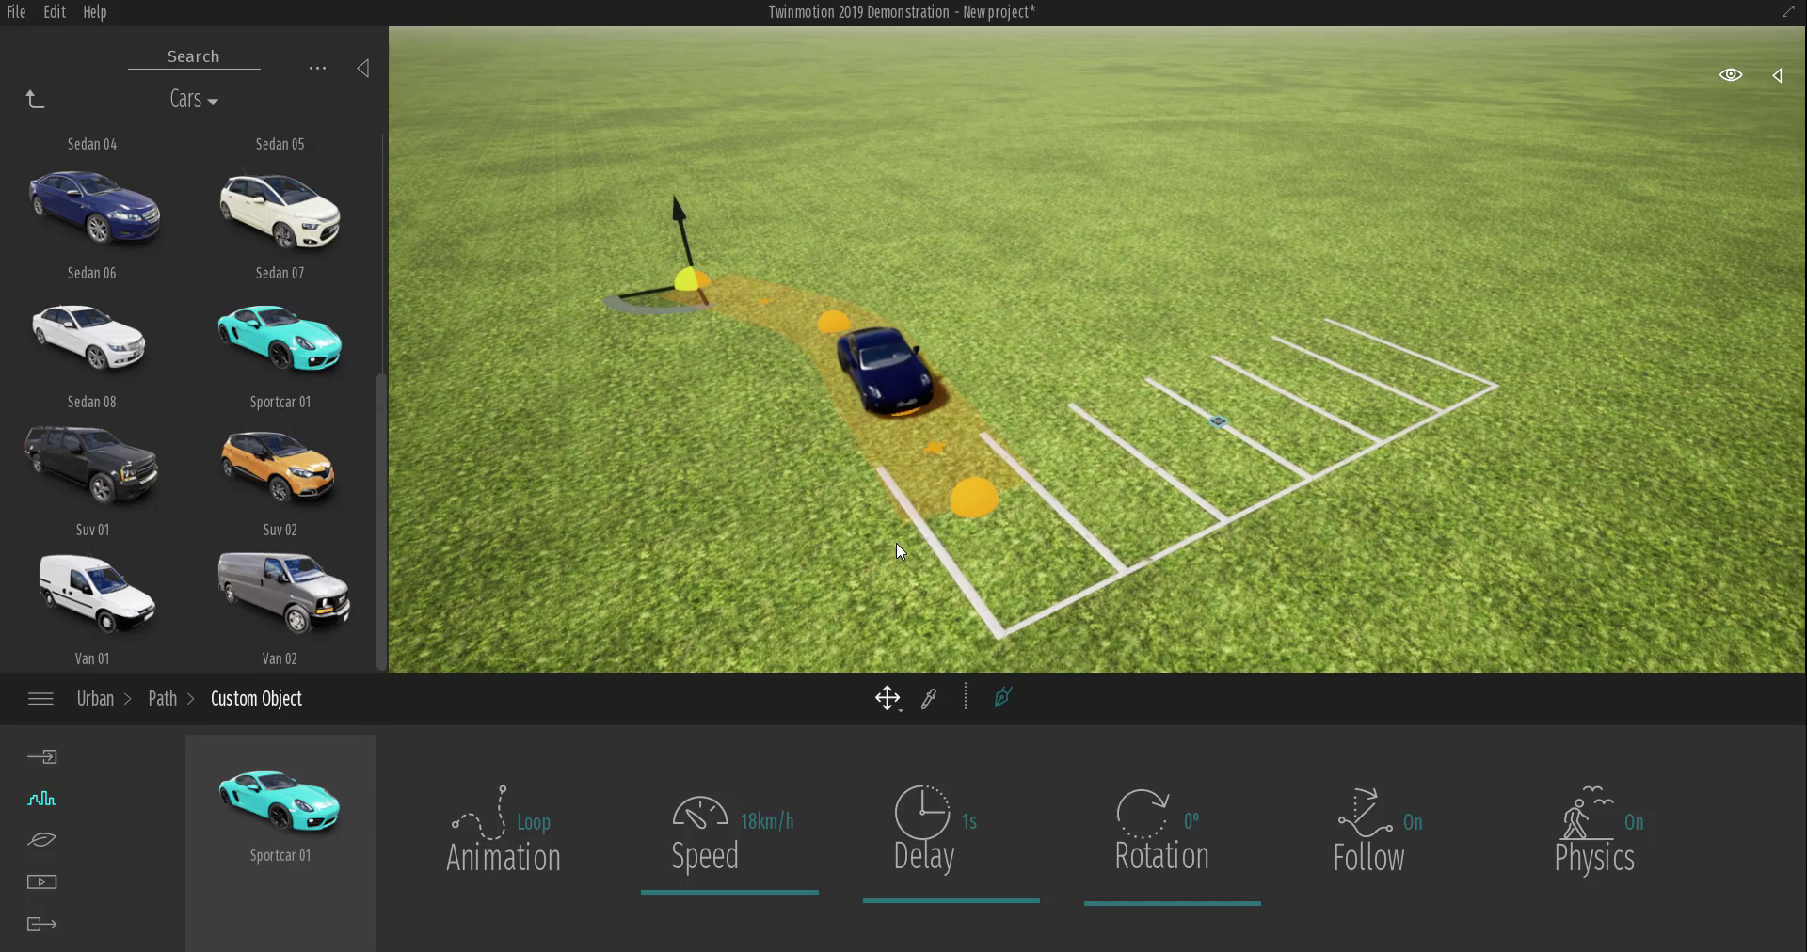
key(Escape)
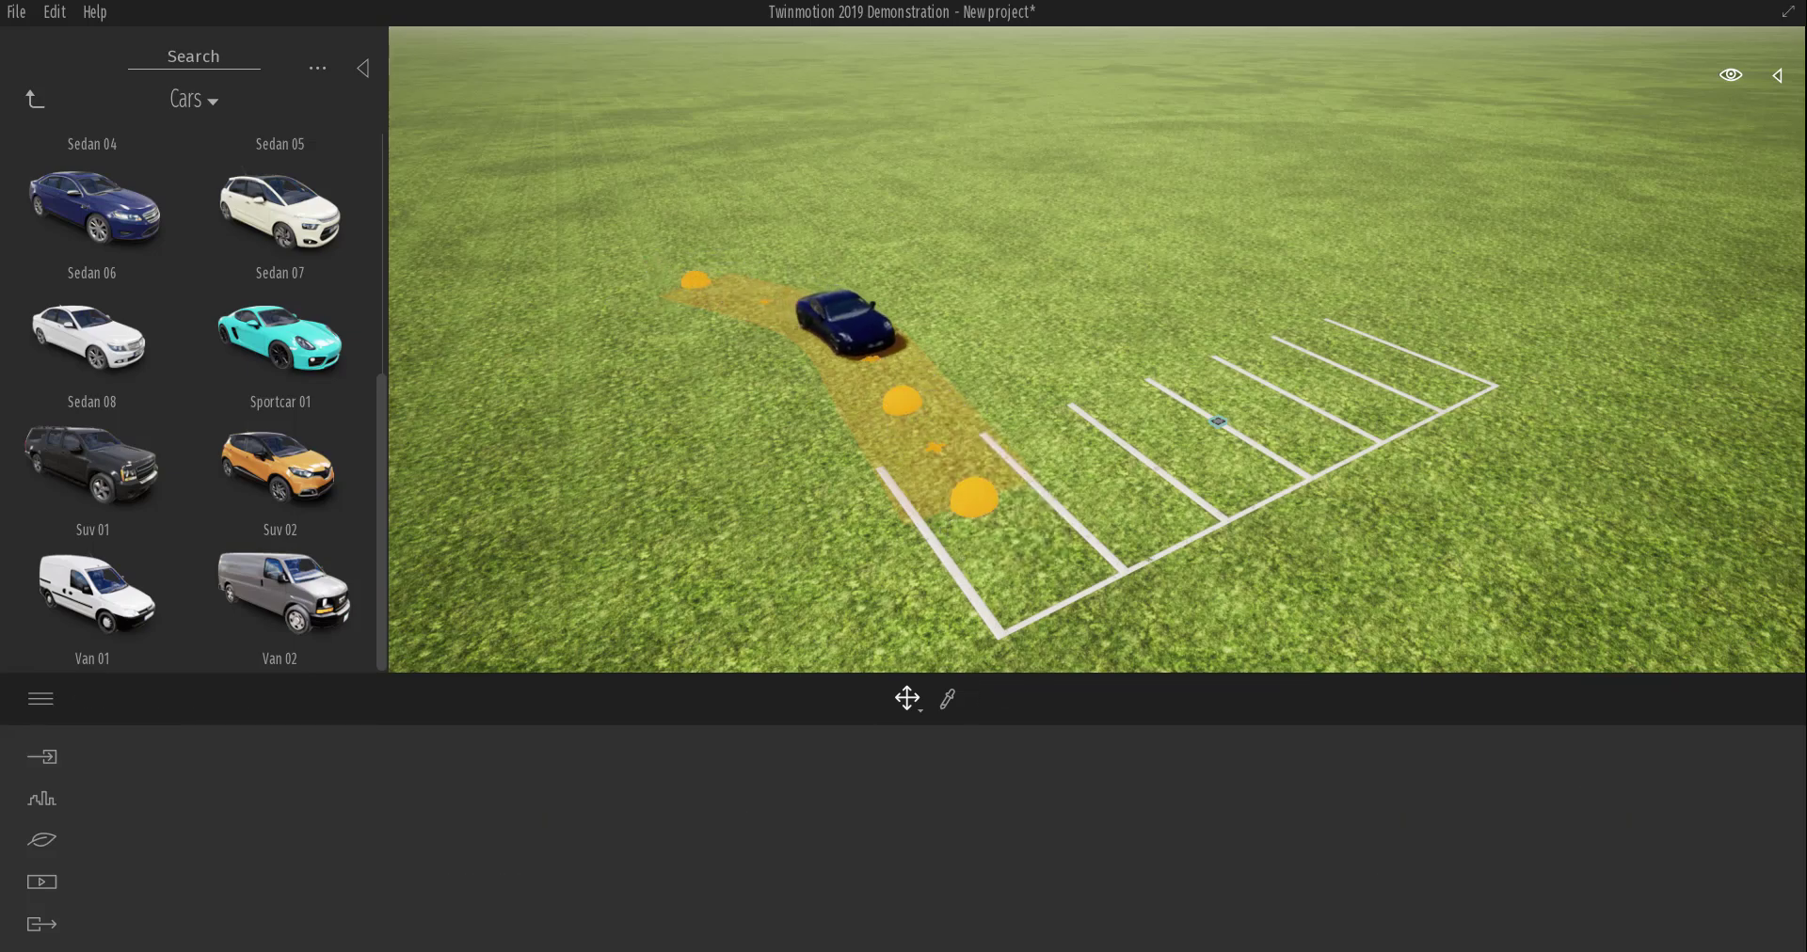
Replace the custom path's vehicle with Suv 01 and set its animation to Once.
right_drag(941, 506, 920, 618)
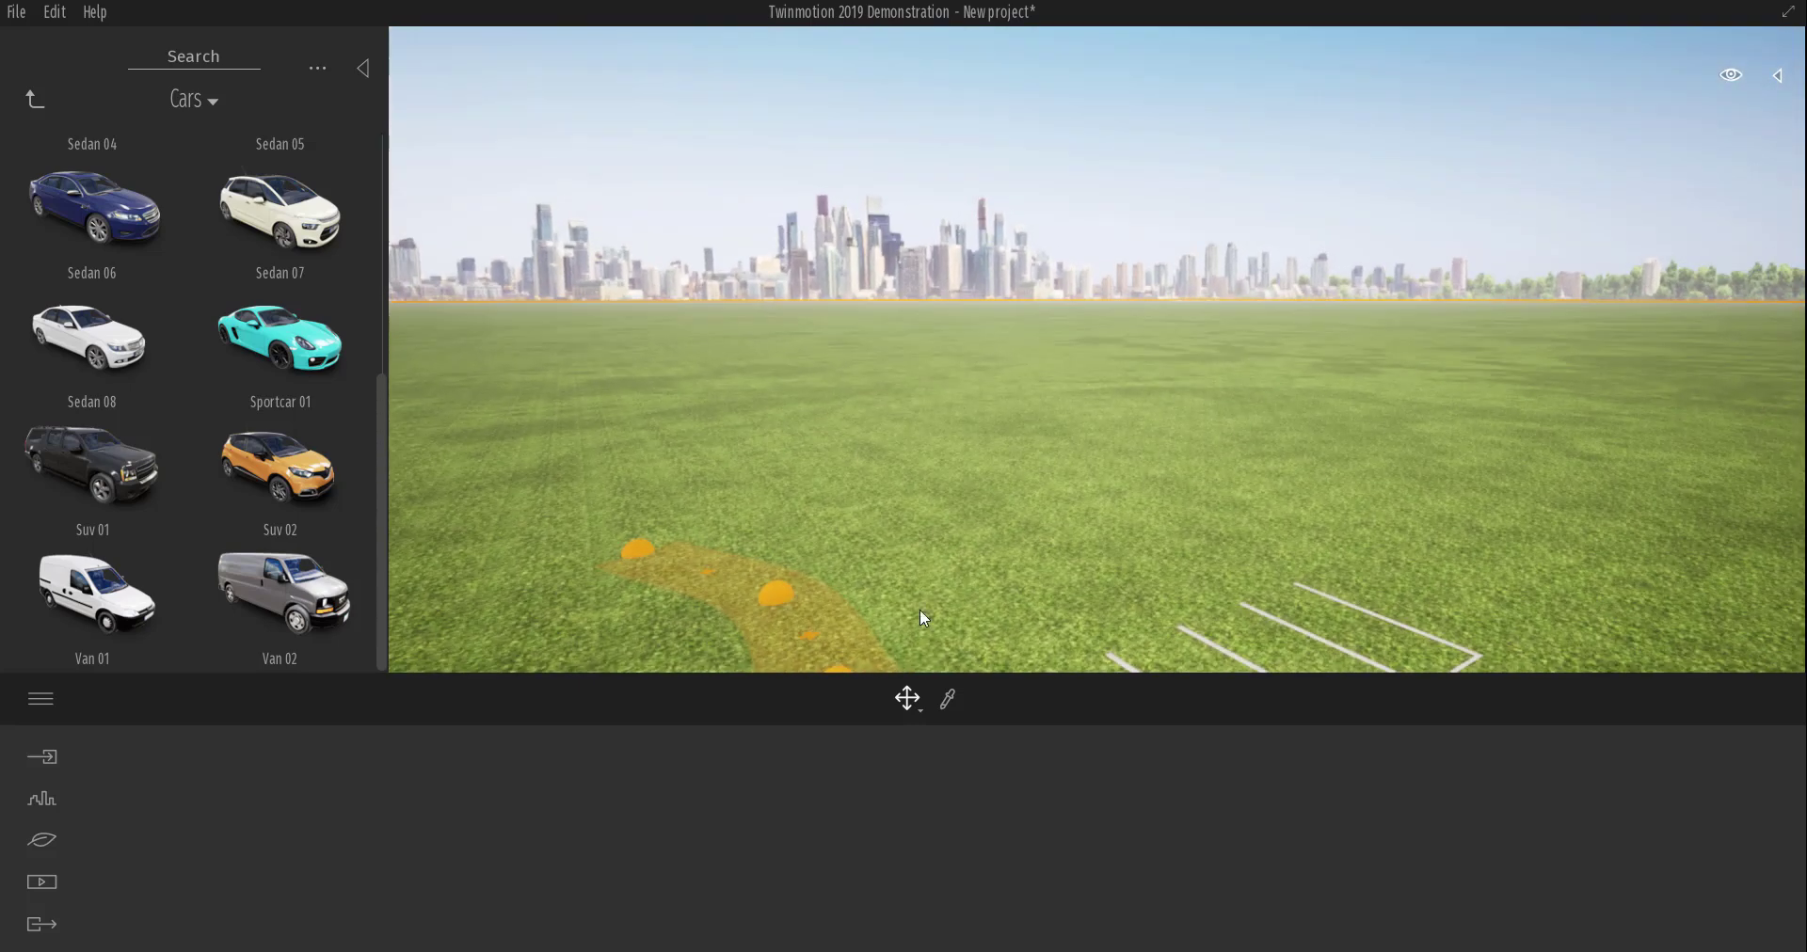
mouse_move(920, 618)
middle_down()
mouse_move(899, 555)
mouse_move(888, 606)
middle_up()
scroll(889, 606, up, 2)
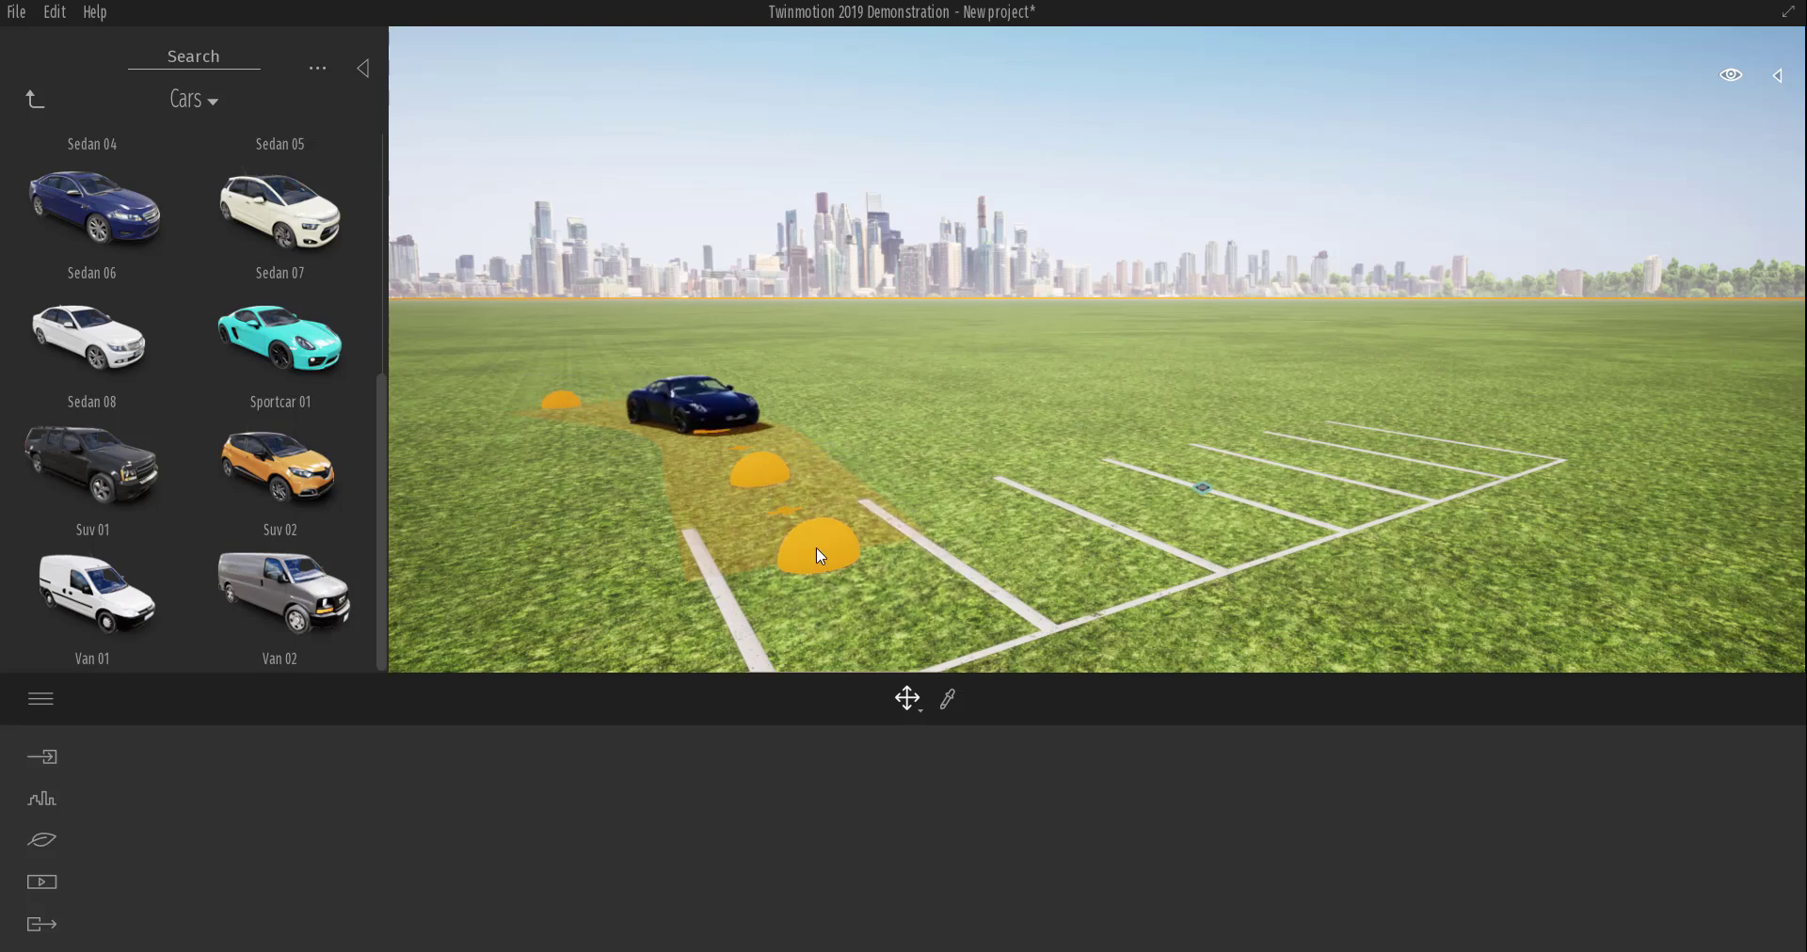
click(816, 548)
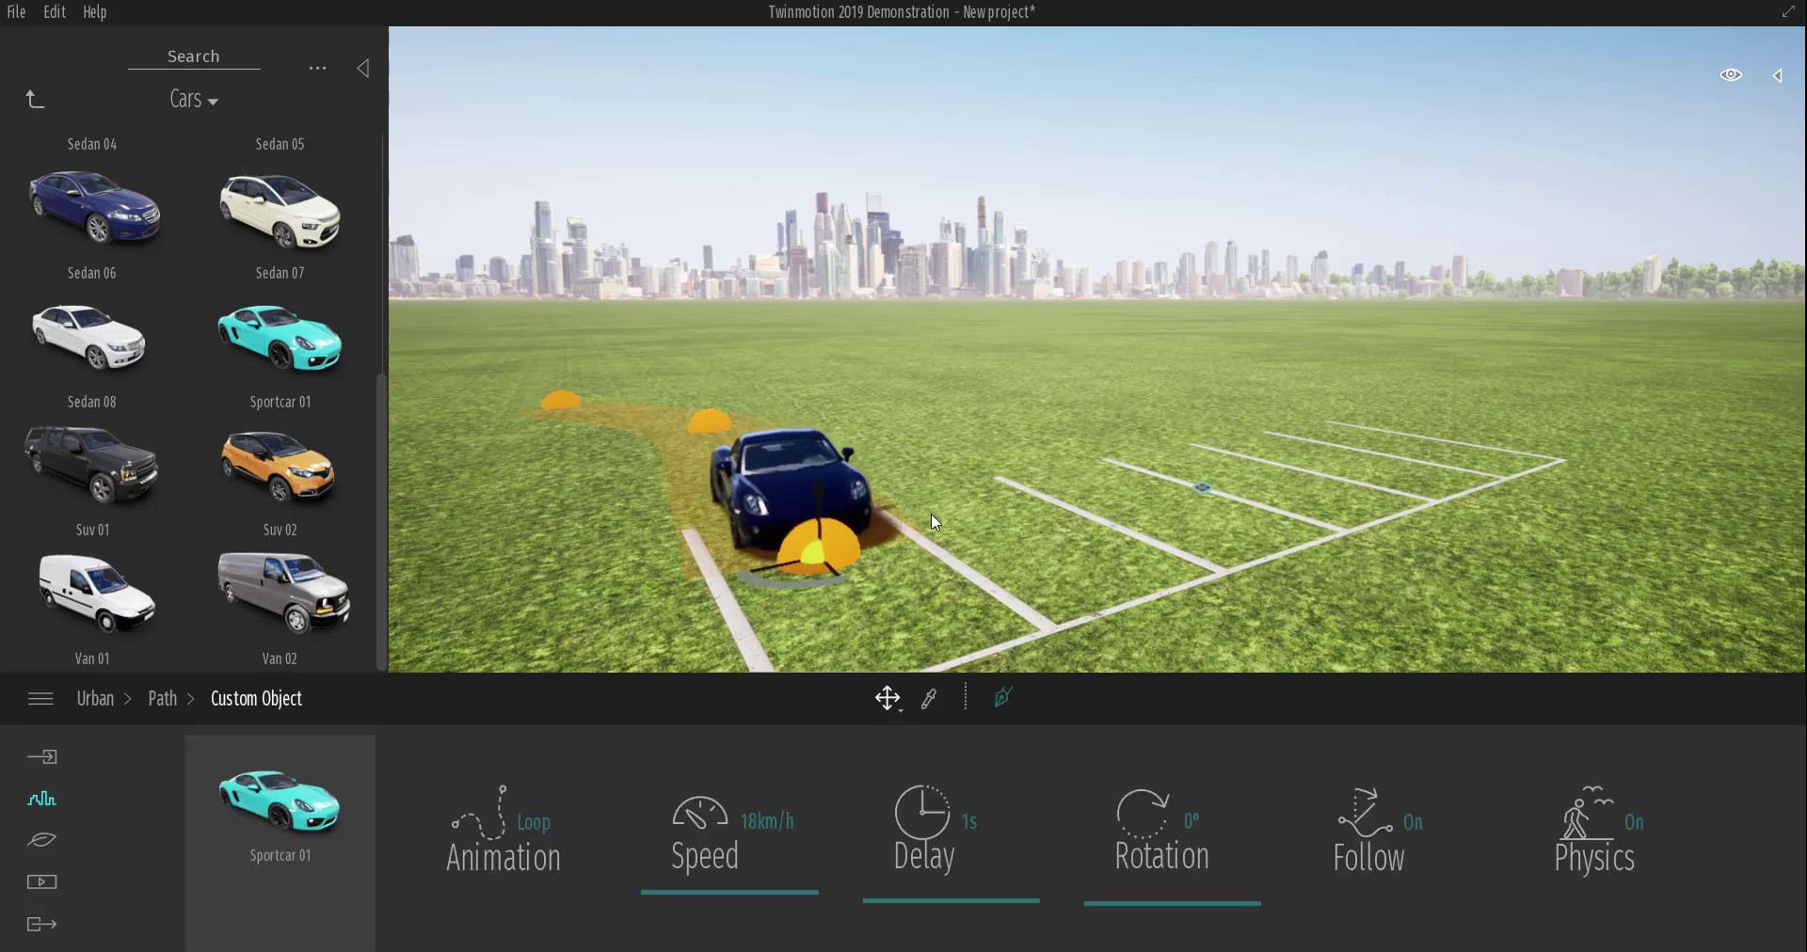
drag(91, 468, 273, 823)
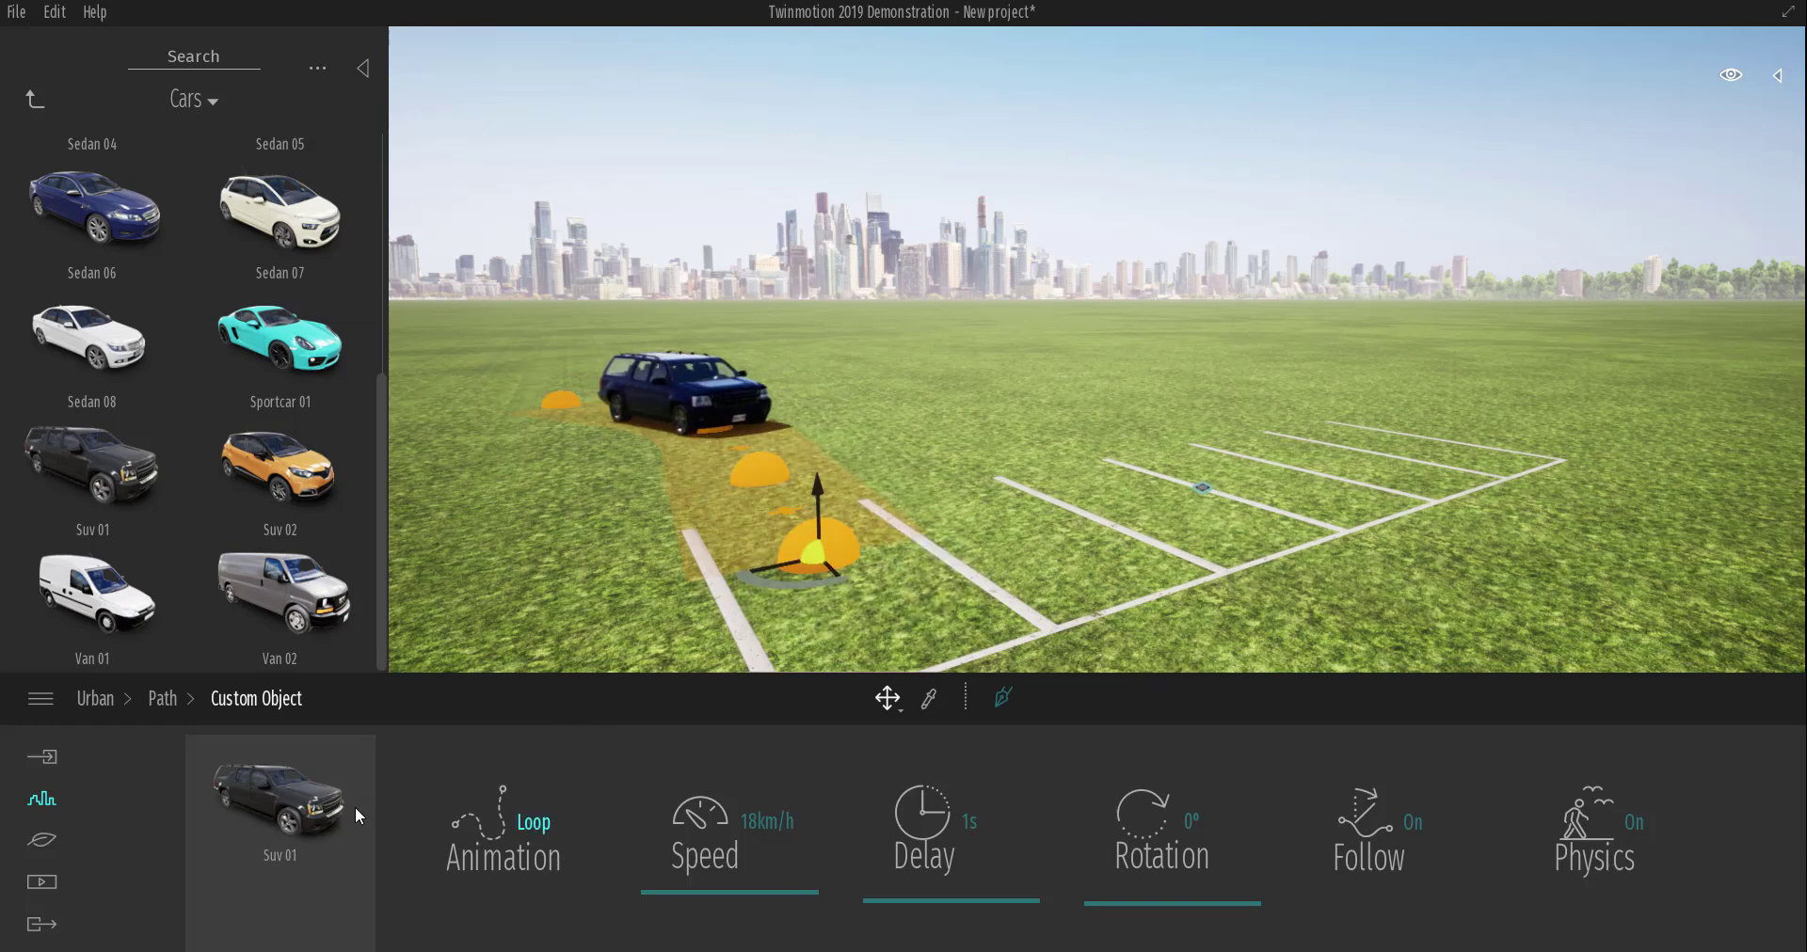
click(533, 825)
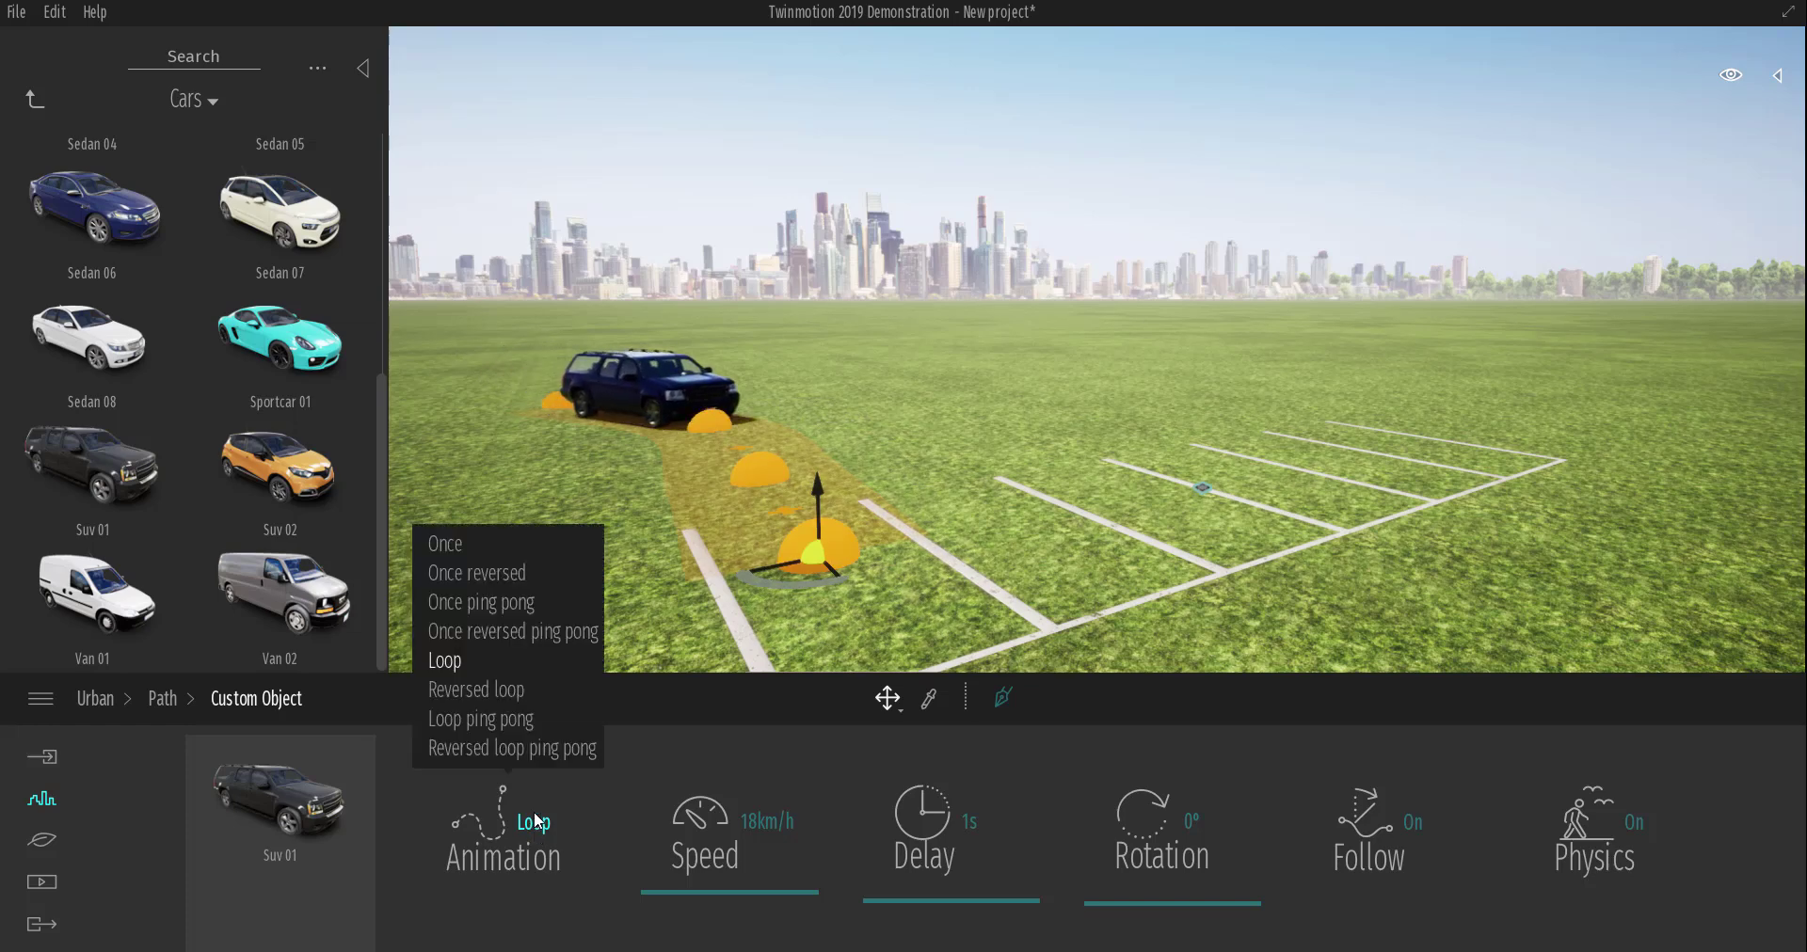
click(460, 546)
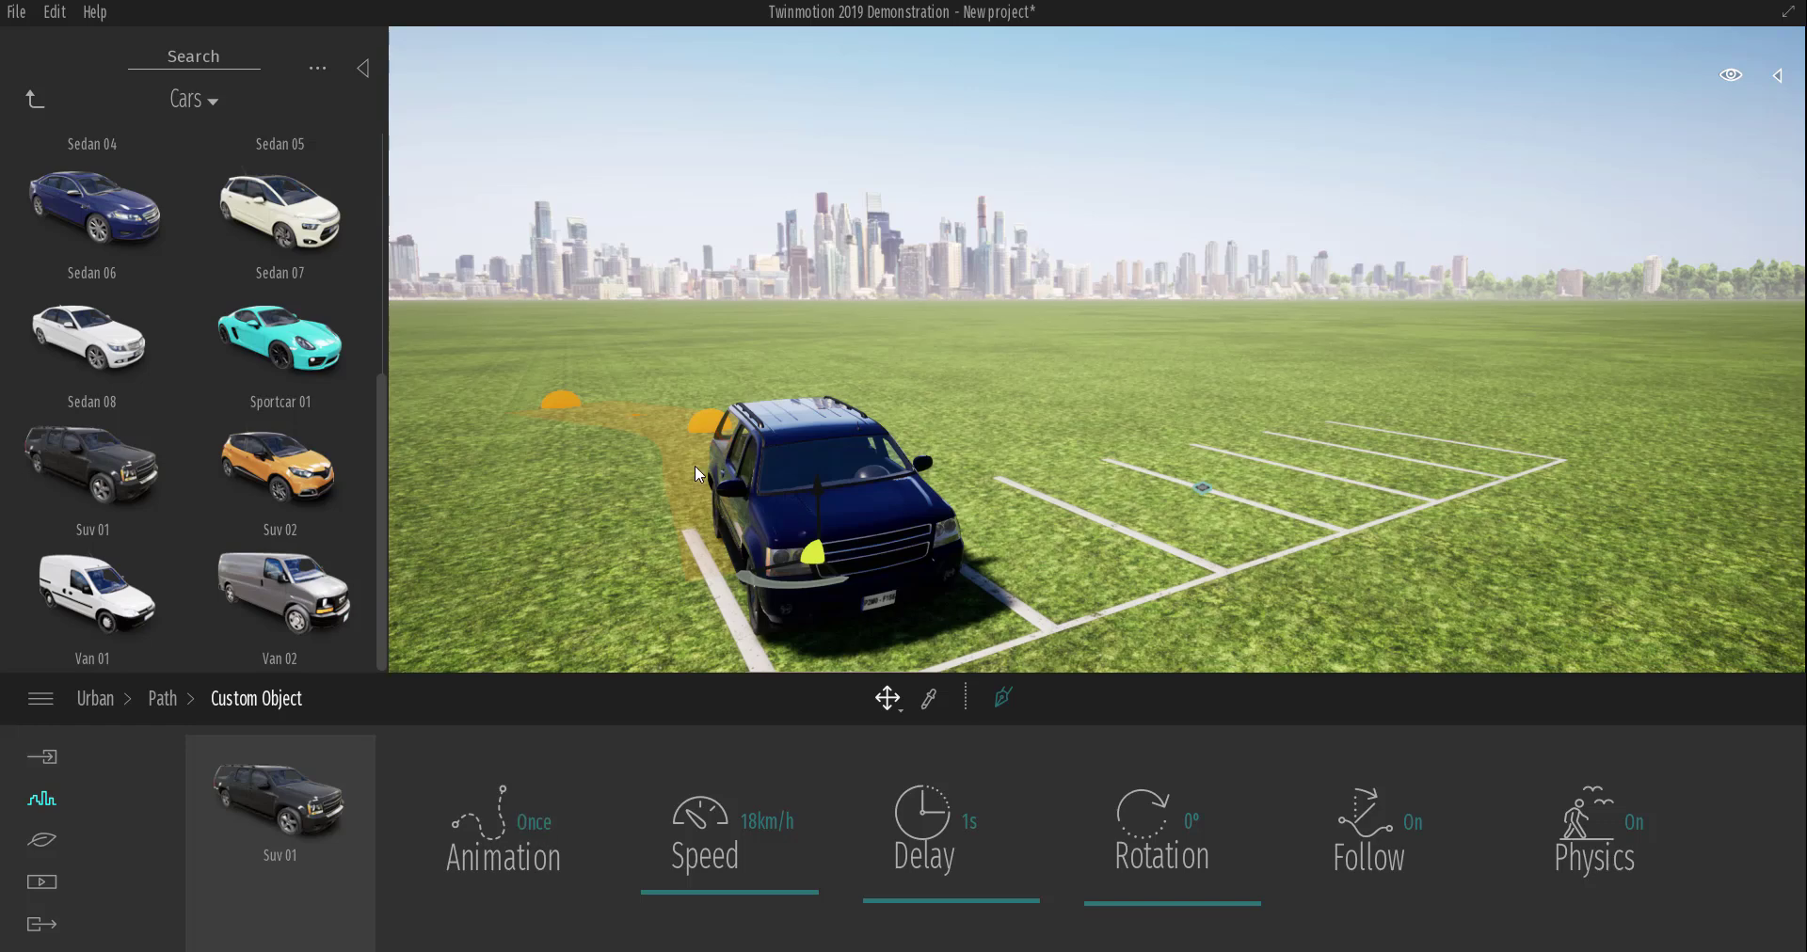
Place a Suv 02 from the library's cars in an empty bay near the middle of the parking lot.
scroll(695, 466, down, 1)
scroll(695, 467, up, 1)
middle_drag(817, 470, 828, 467)
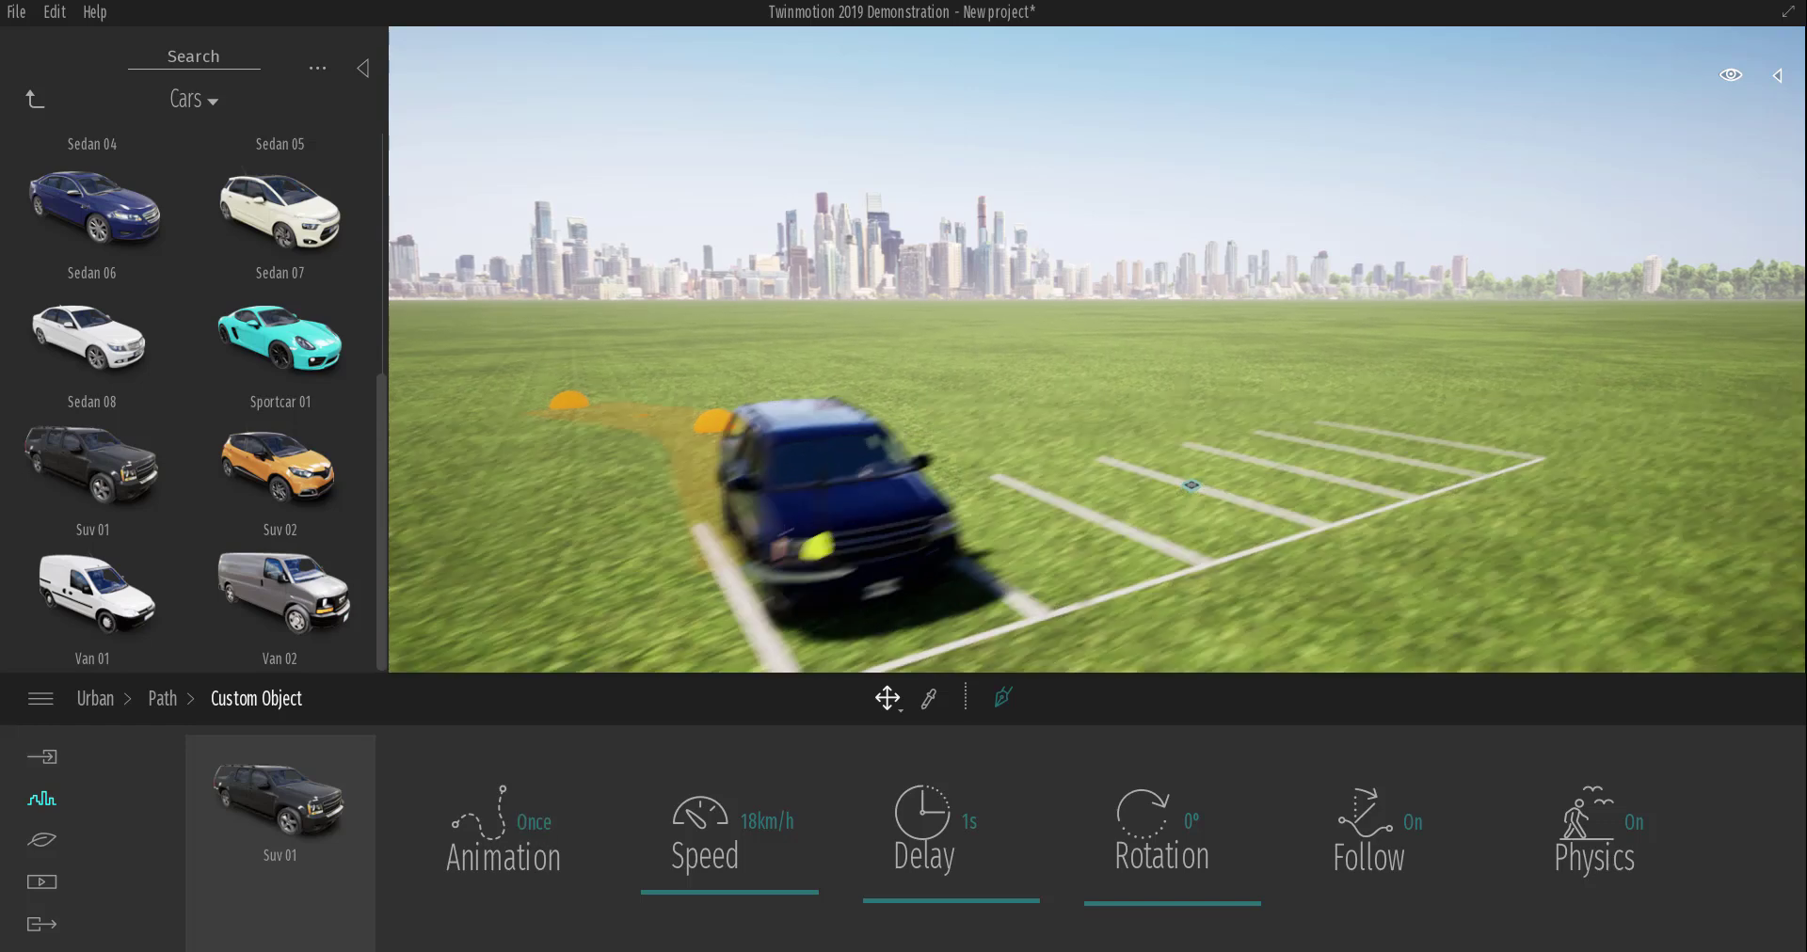
mouse_move(1191, 485)
middle_down()
mouse_move(1009, 553)
mouse_move(1050, 455)
mouse_move(1050, 555)
middle_up()
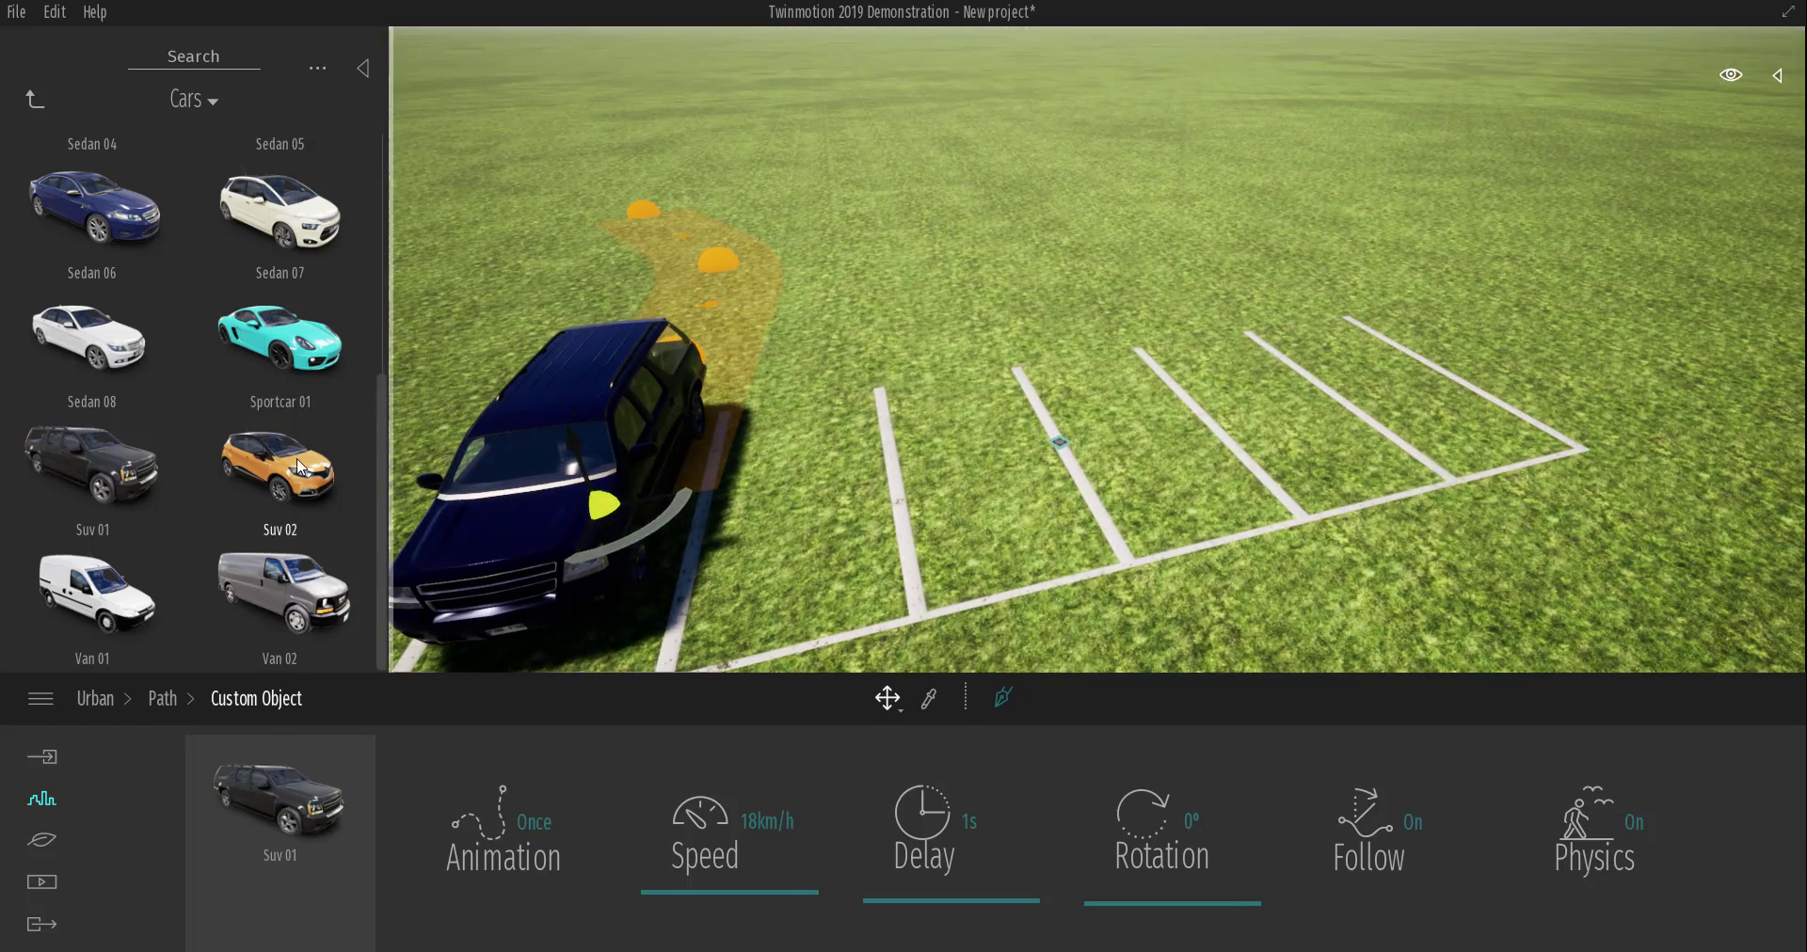
drag(297, 460, 1108, 474)
shift+middle_drag(1109, 475, 906, 566)
middle_drag(1019, 527, 965, 514)
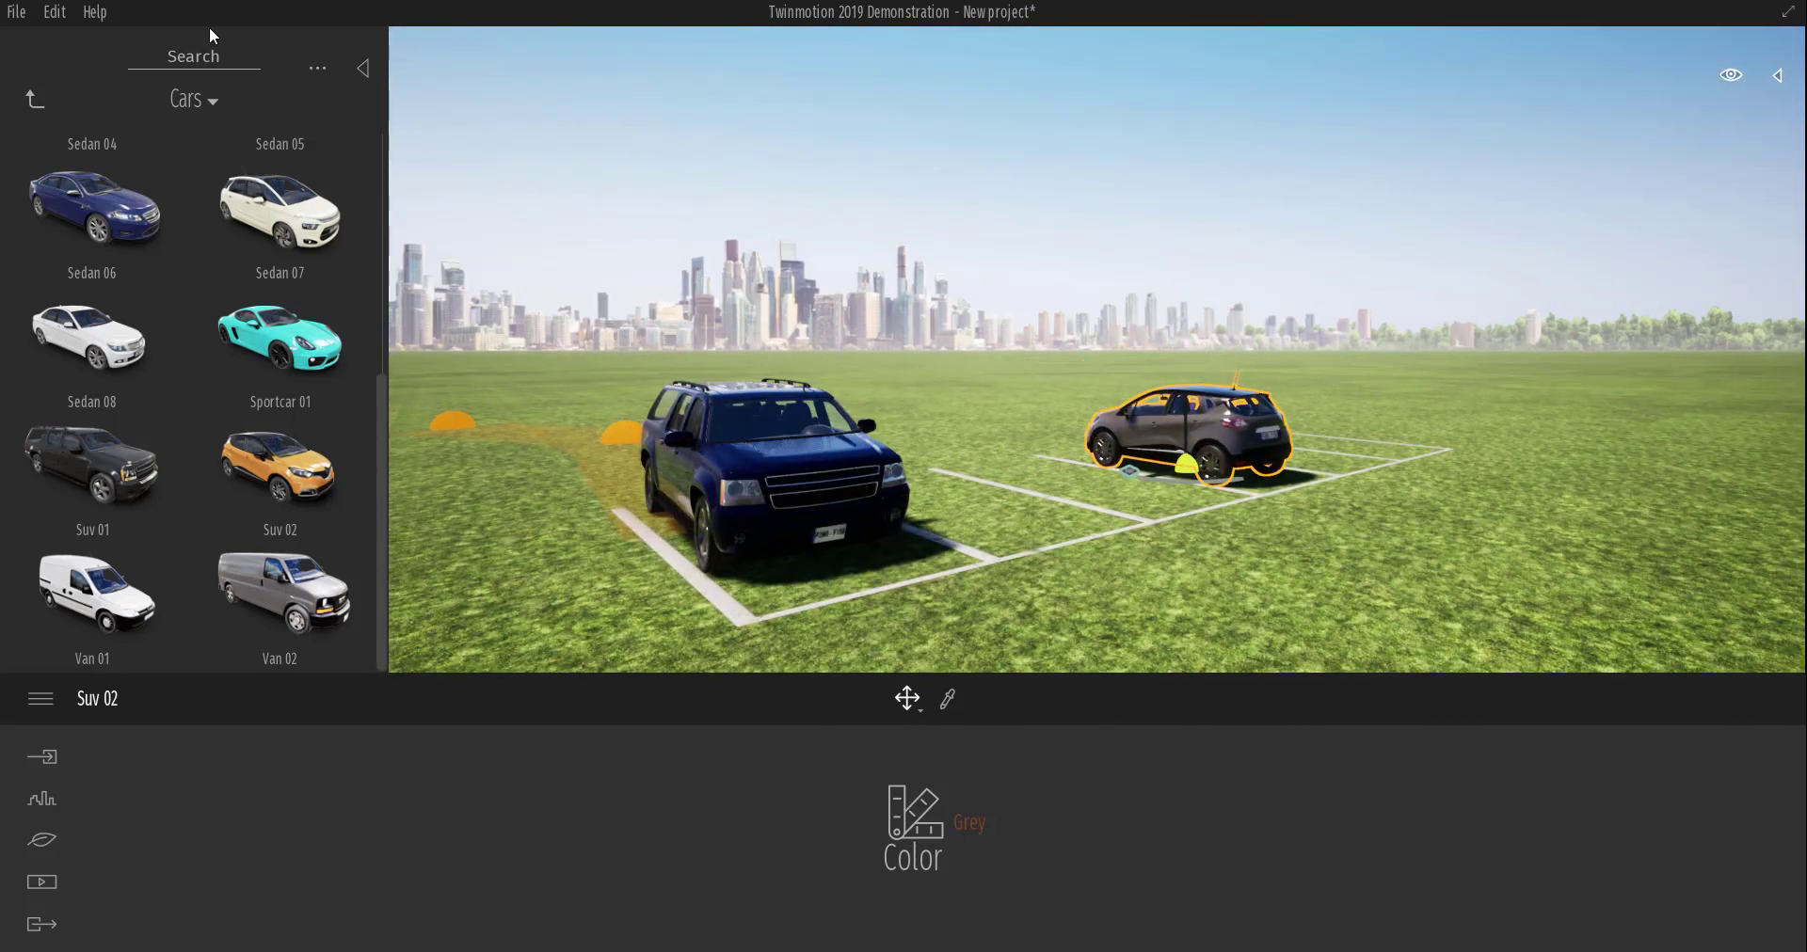
Return to the library's top level and set the scene's weather to just short of cloudy.
click(27, 97)
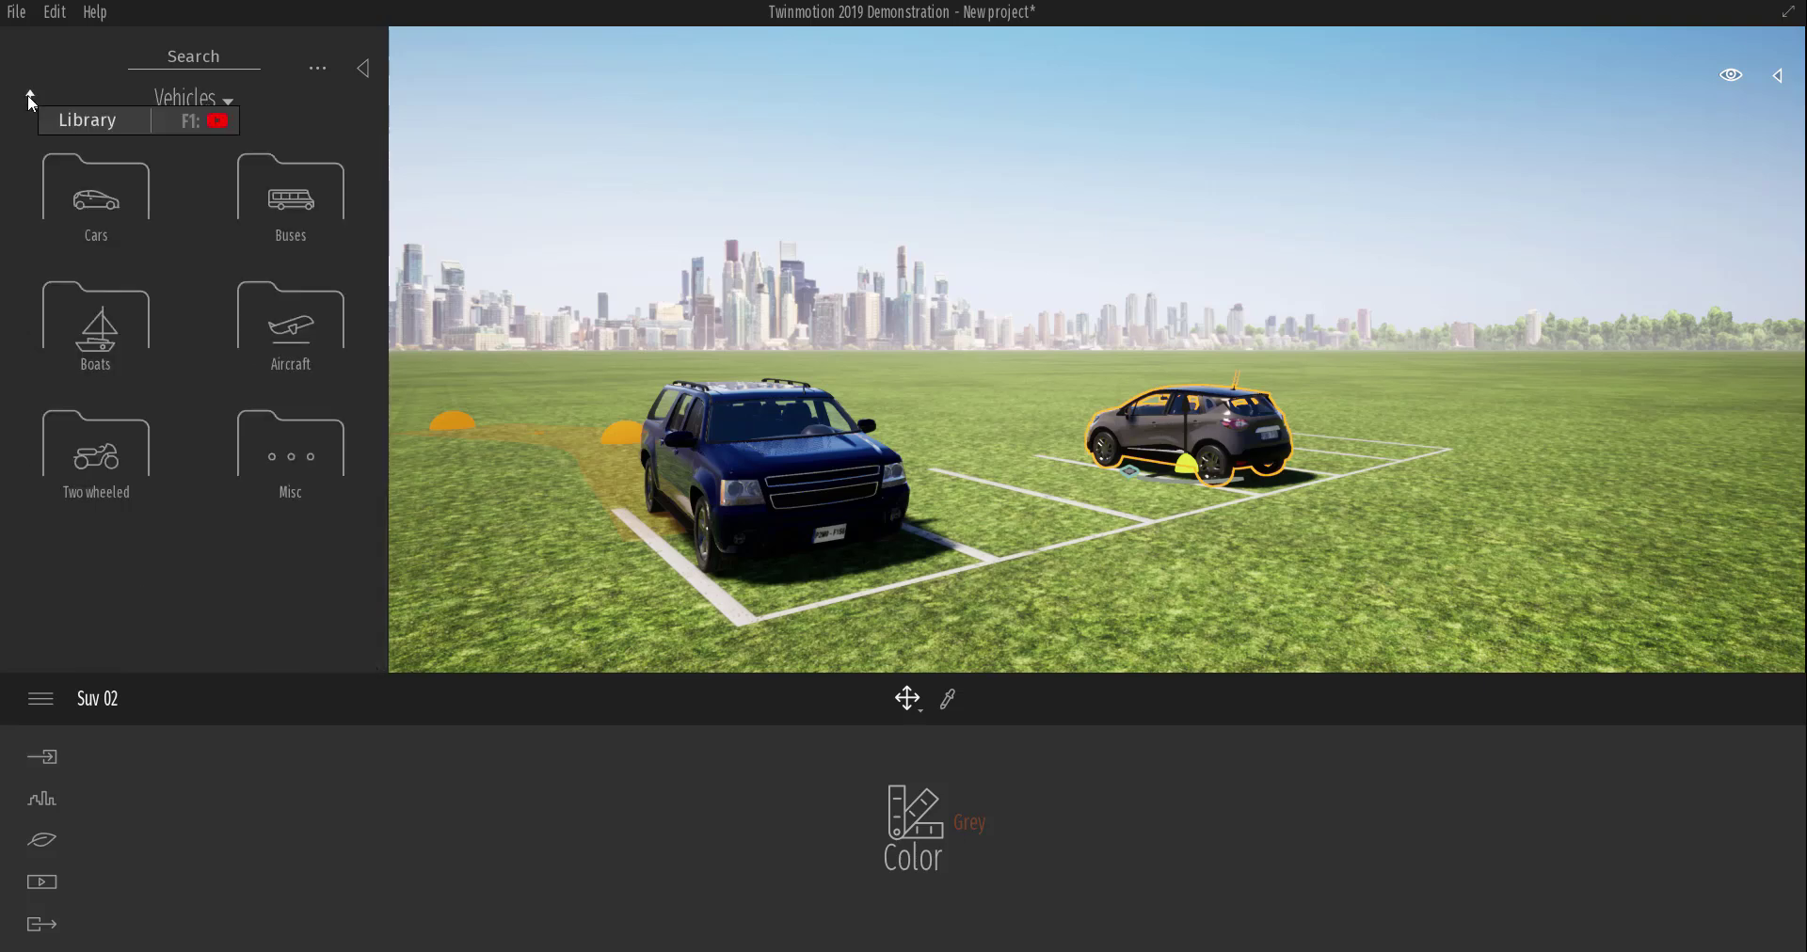
click(30, 96)
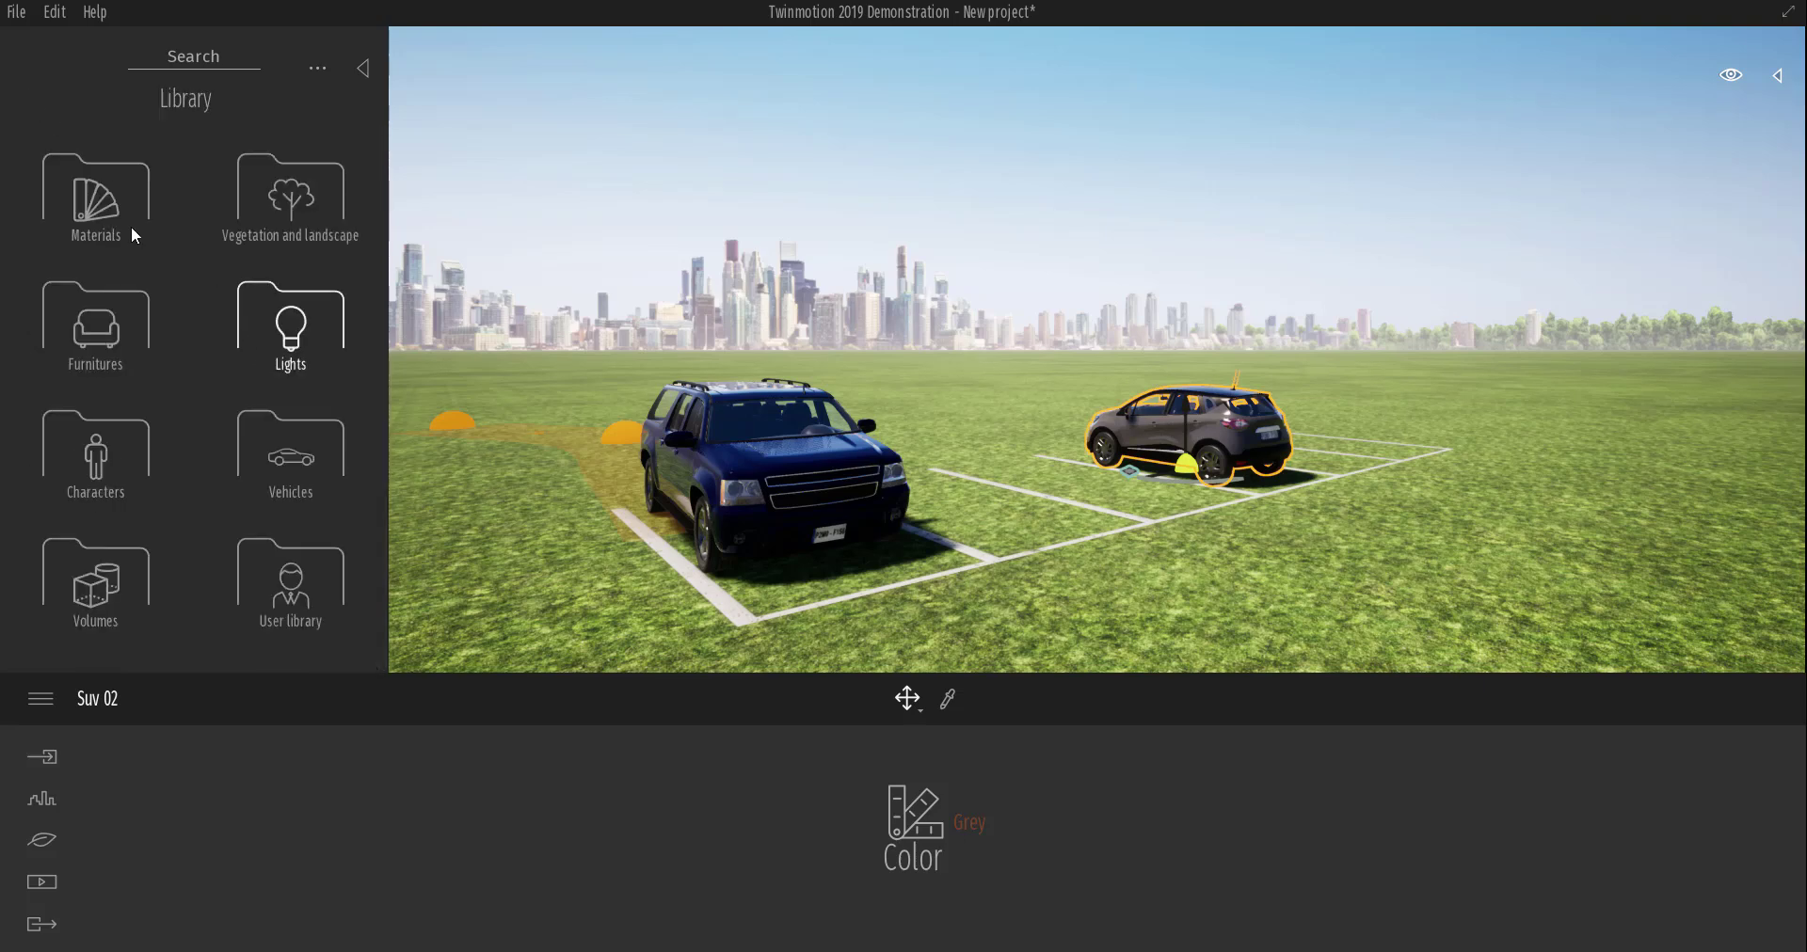
click(42, 800)
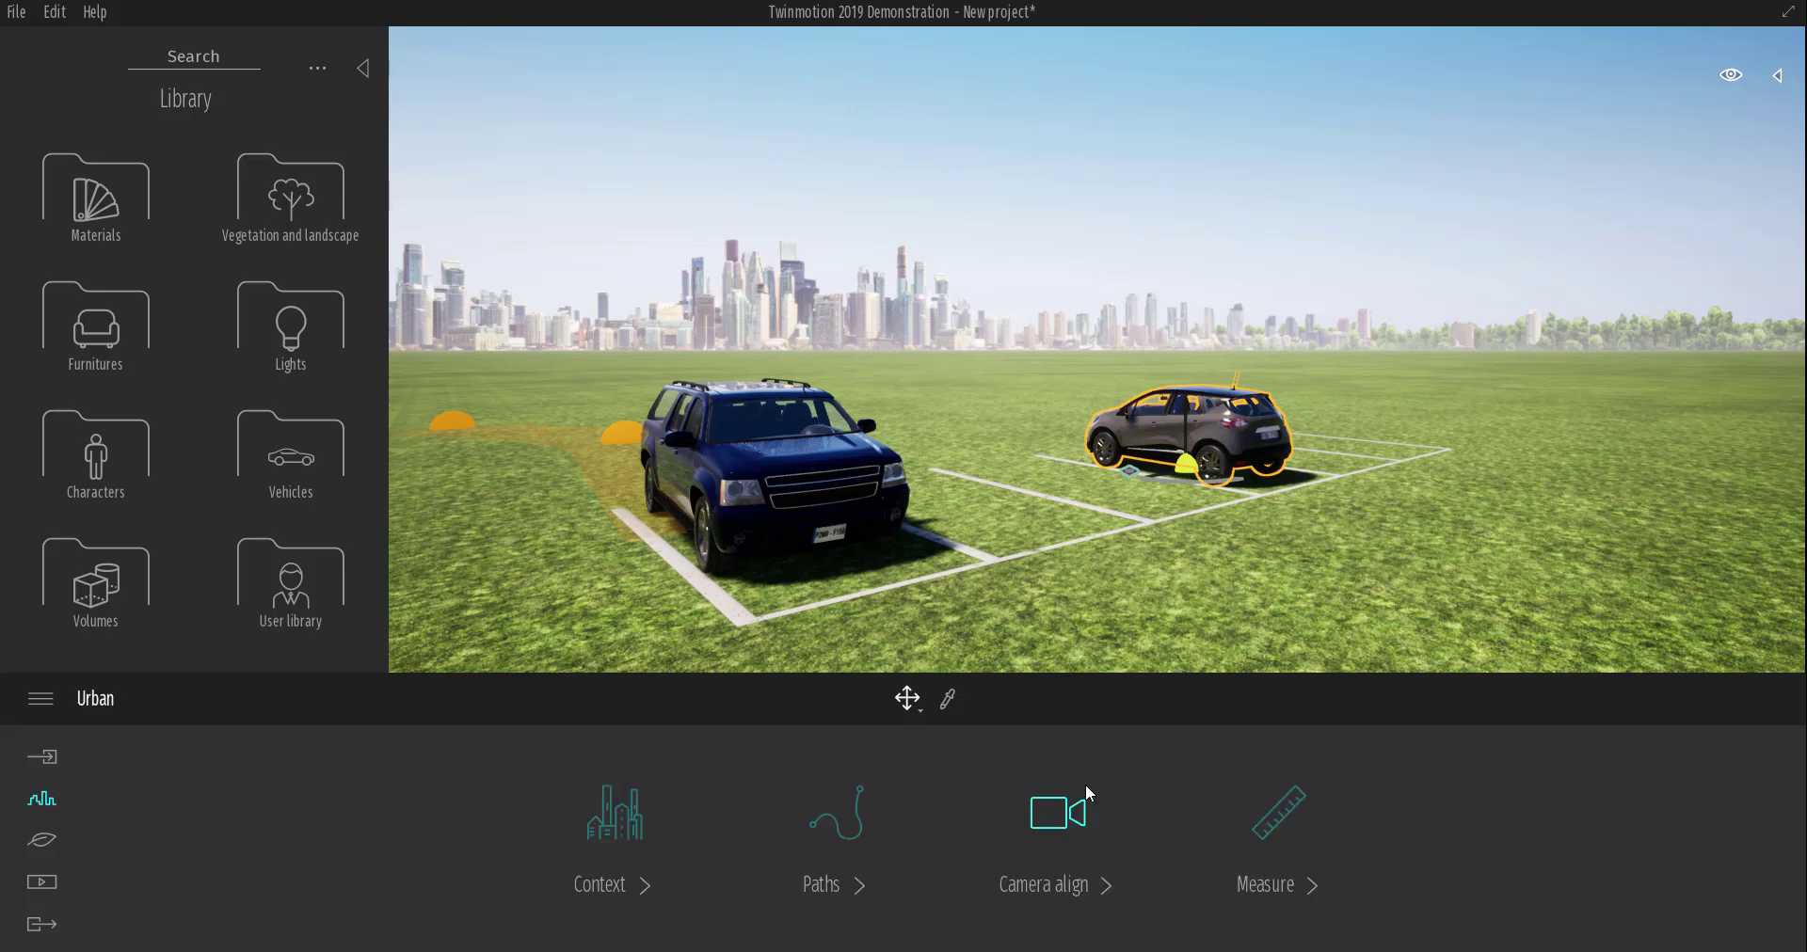
click(43, 840)
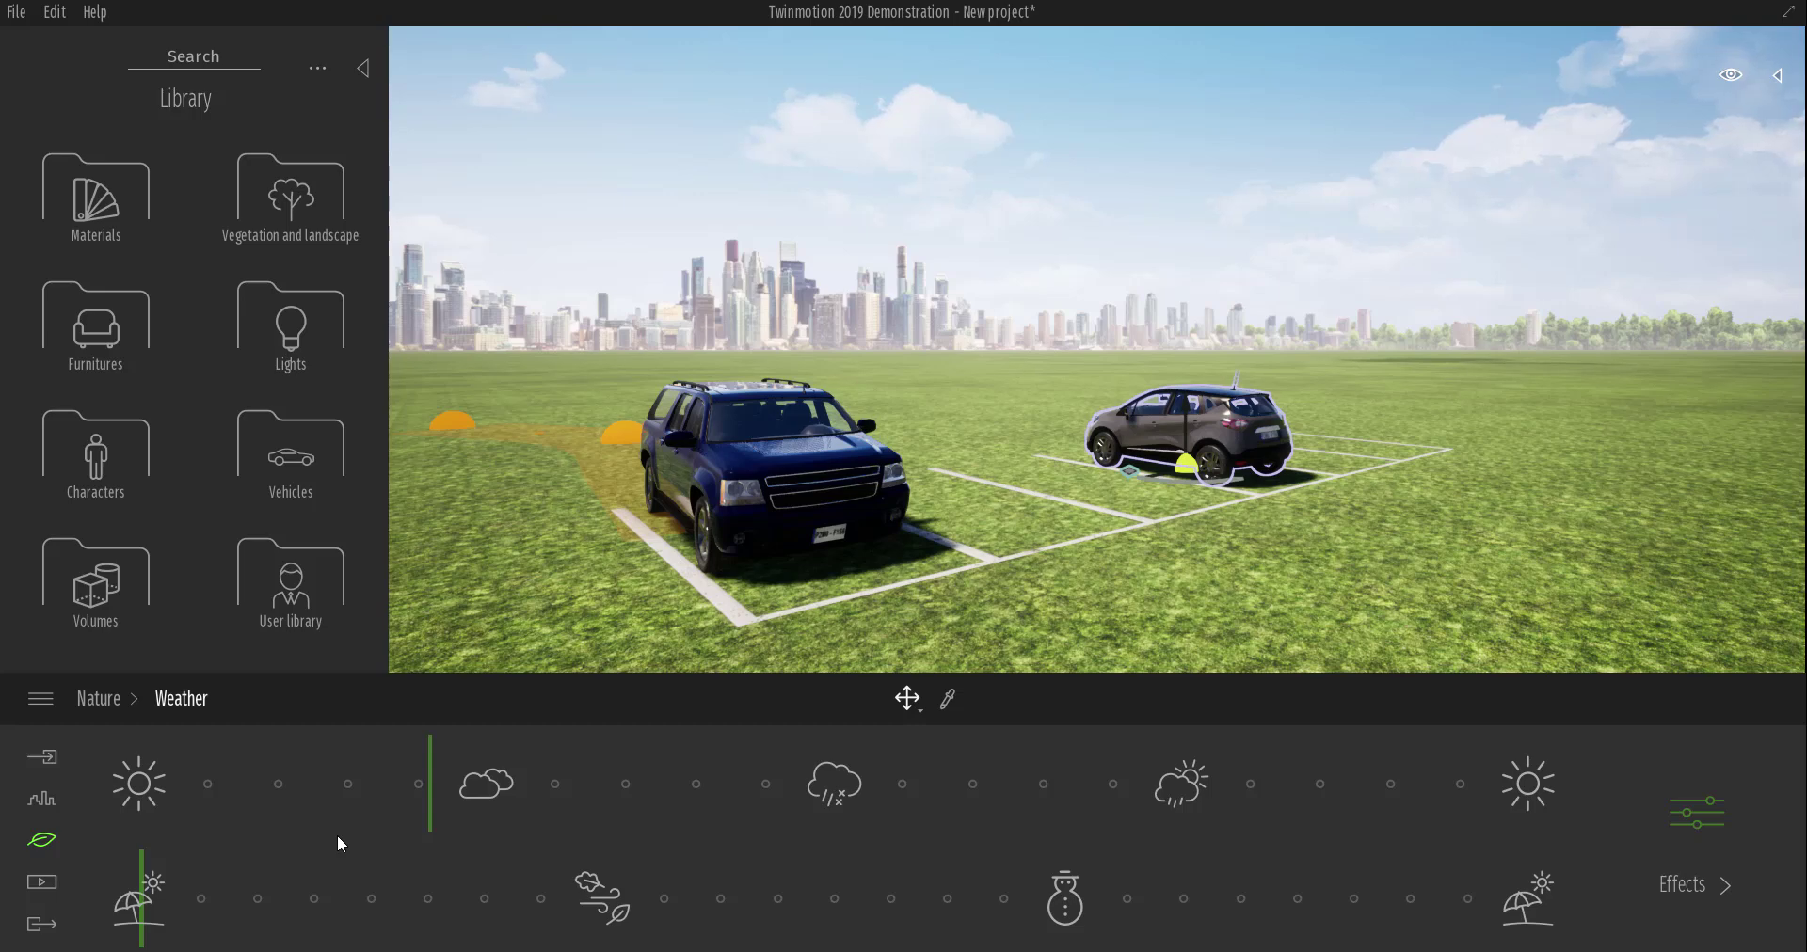
Create a first video clip from the current view of the two vehicles.
click(53, 889)
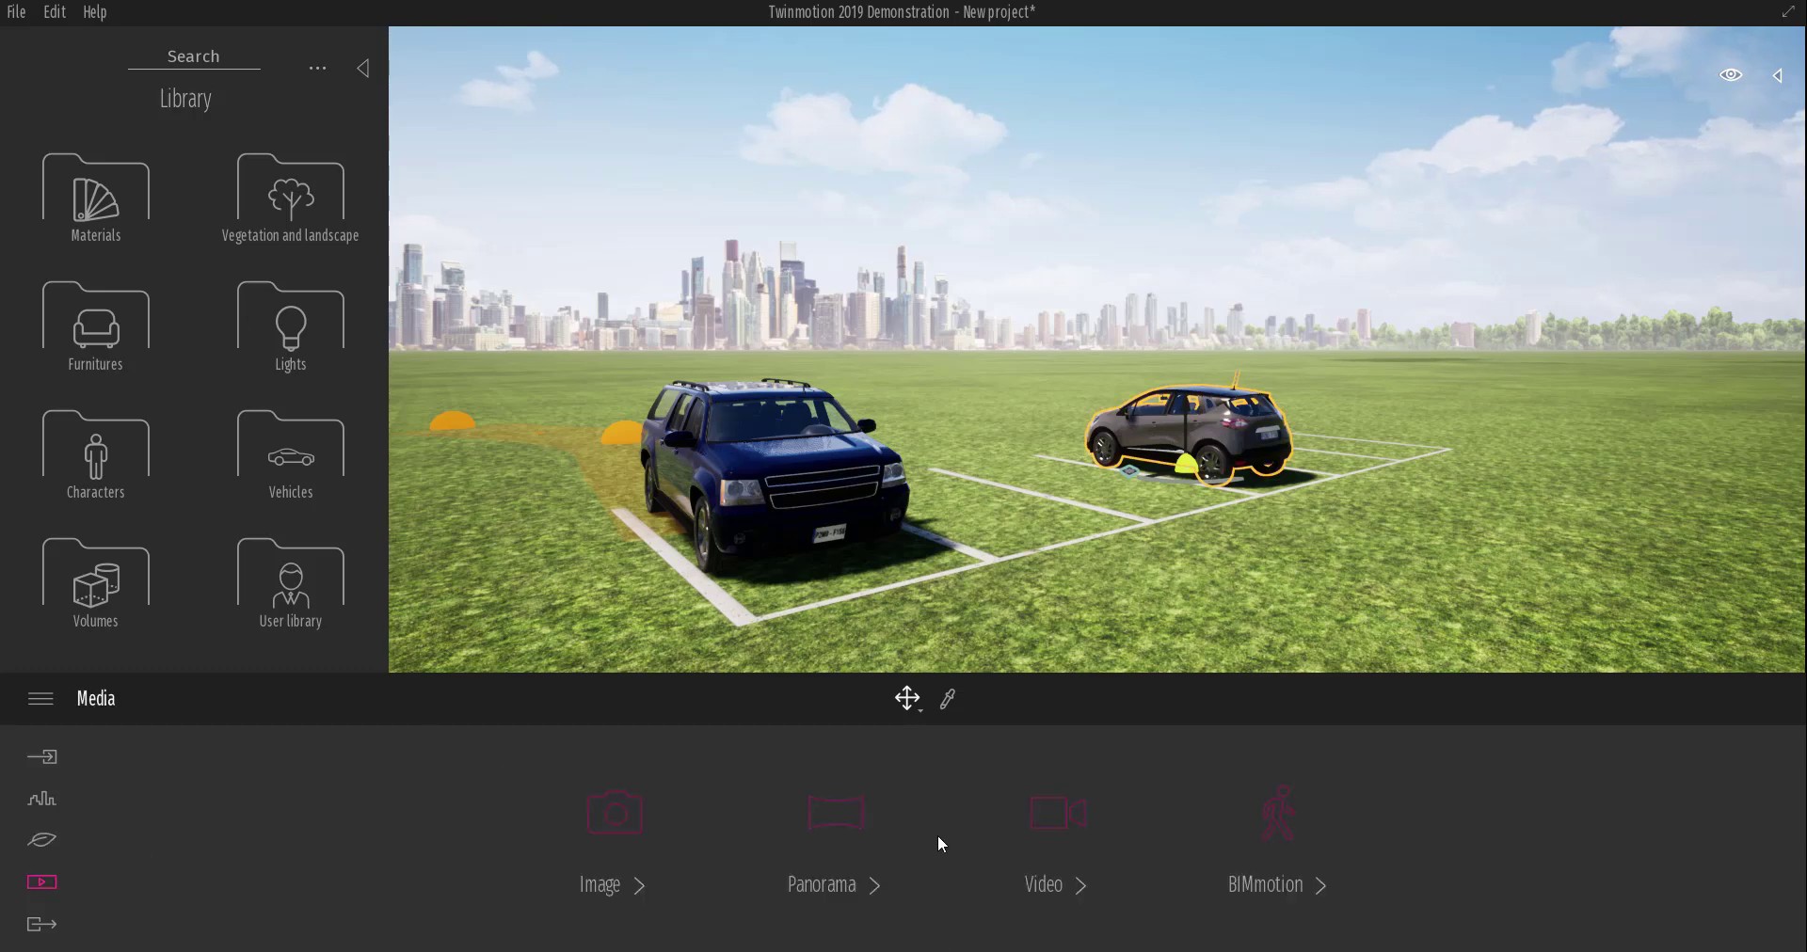
click(1046, 821)
click(840, 816)
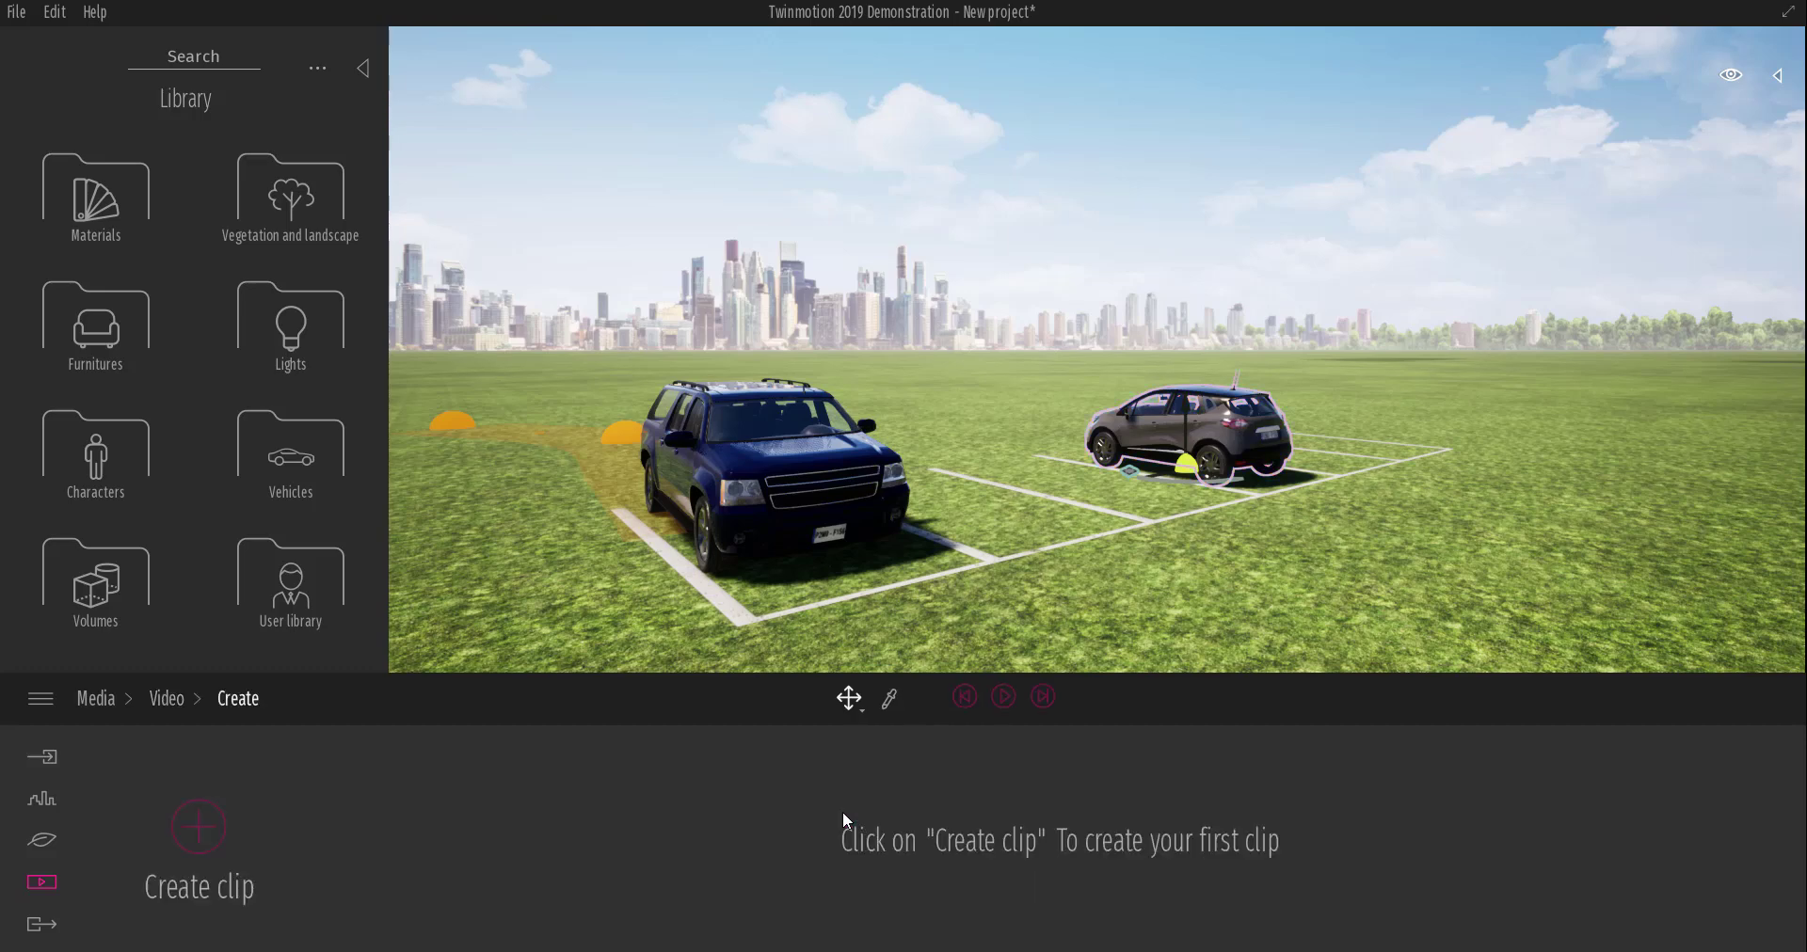
click(209, 837)
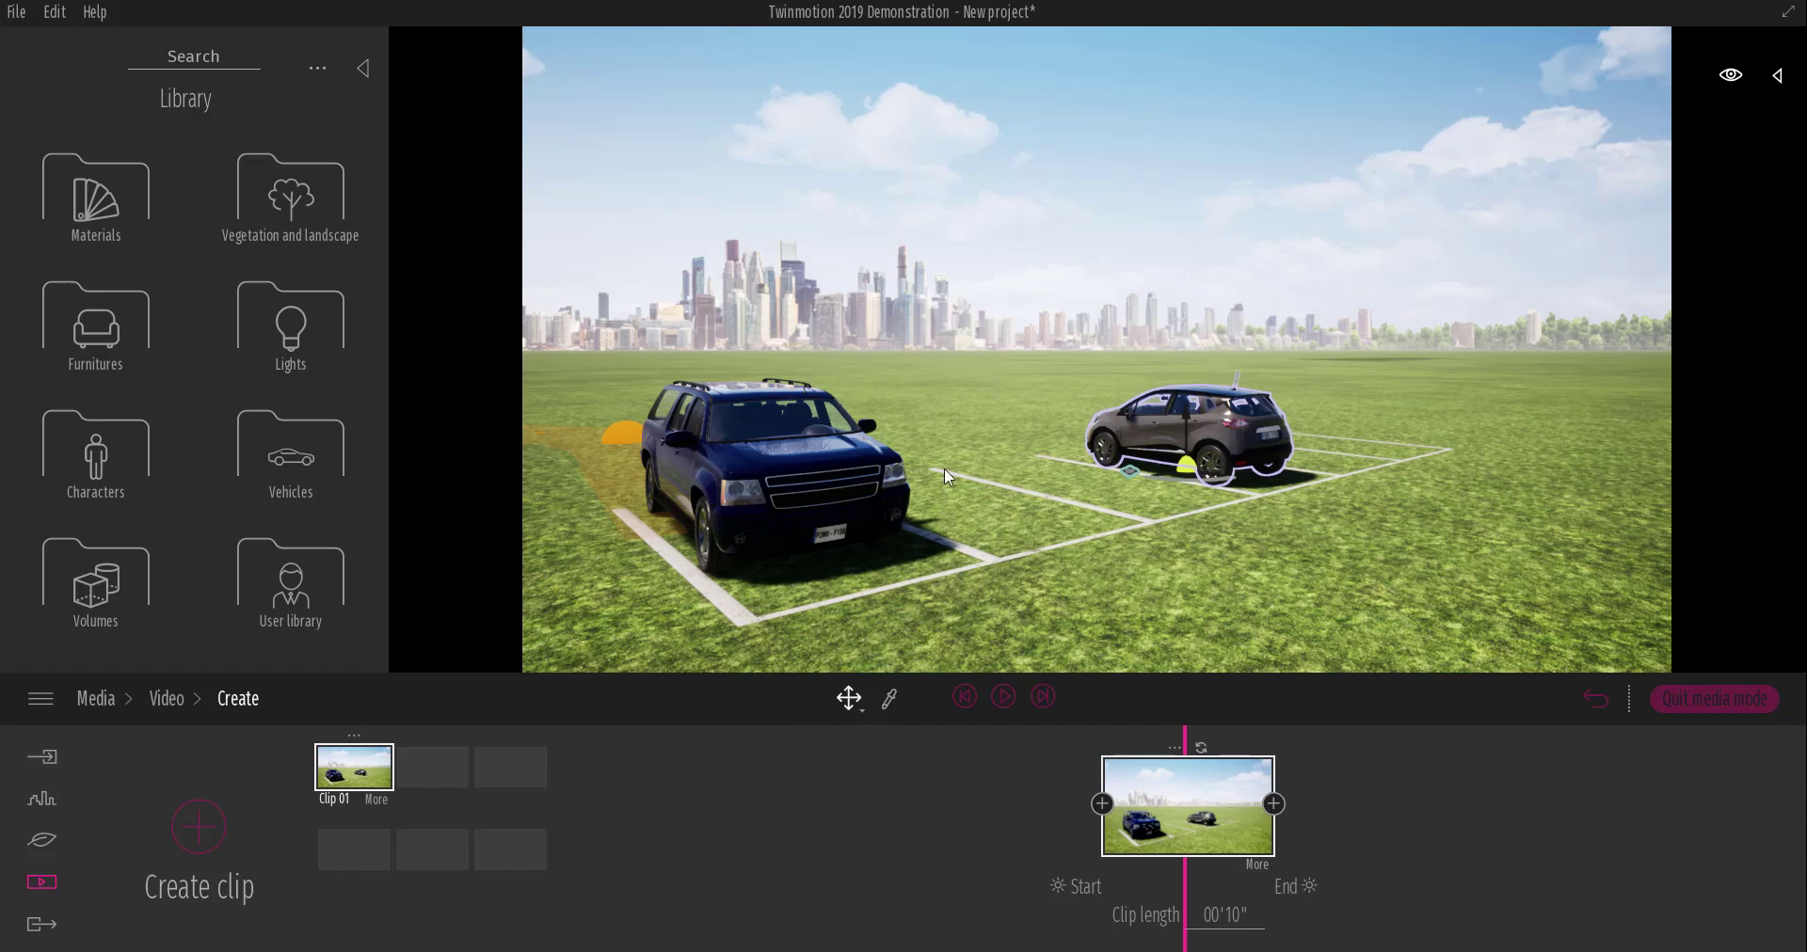
Restore the first keyframe's view, add a second keyframe after it, and hide the library.
scroll(1024, 386, up, 4)
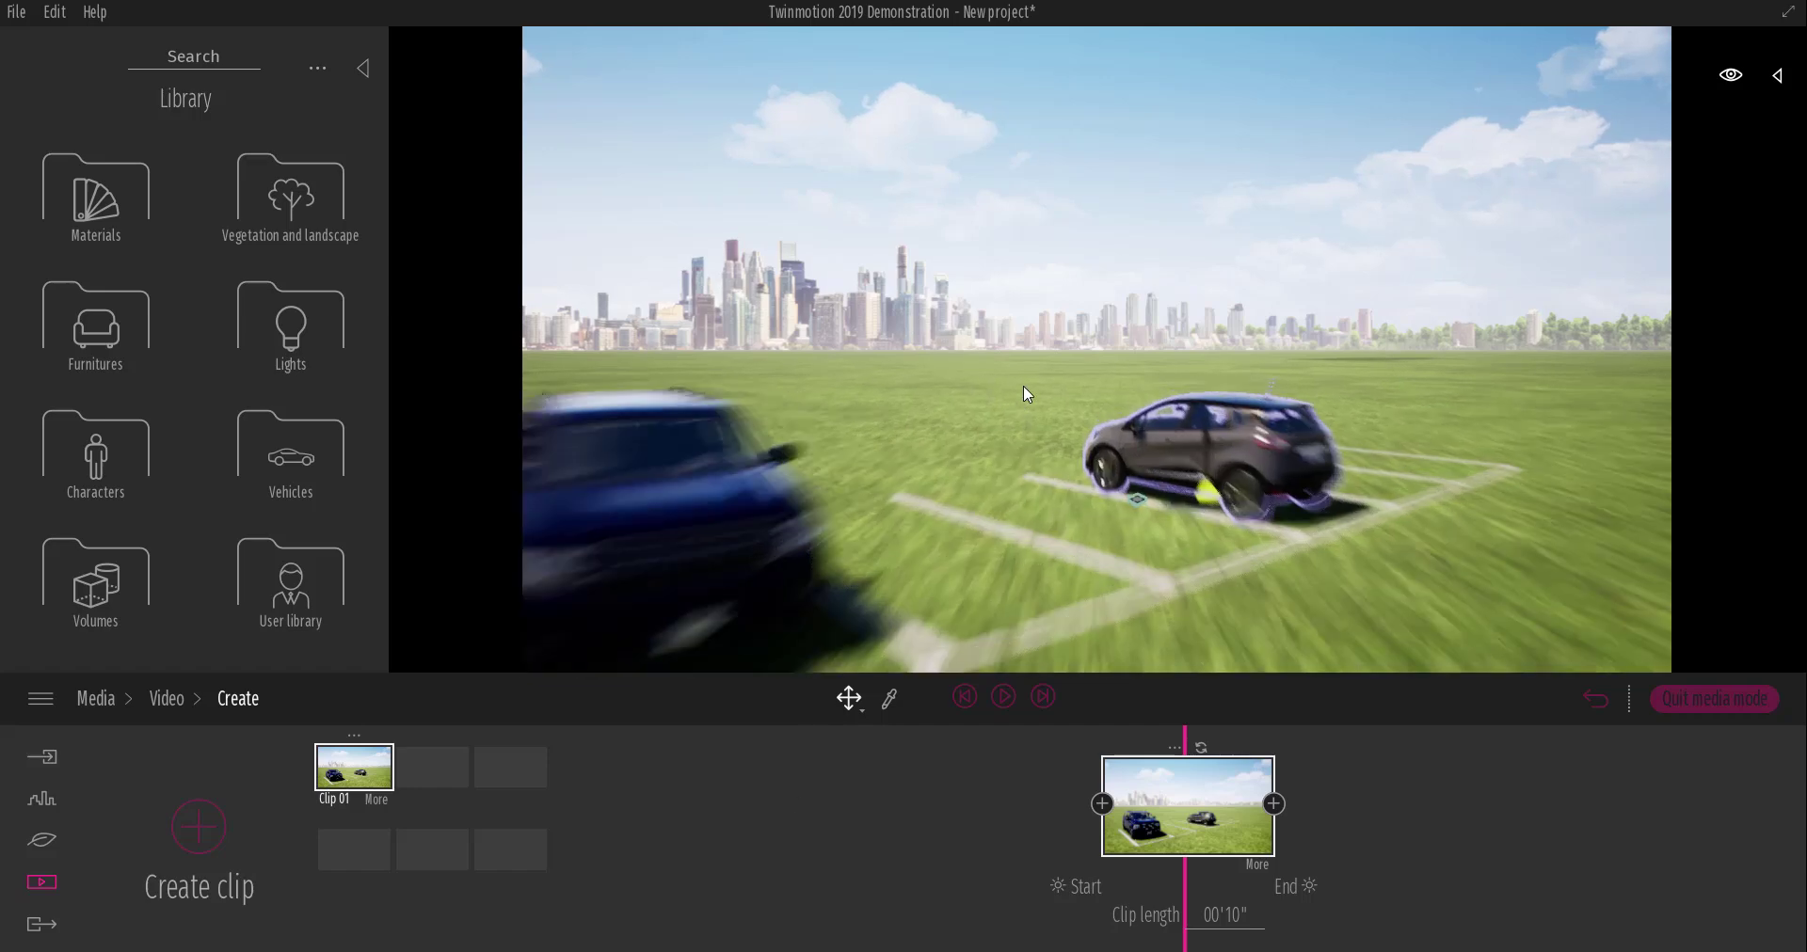
shift+middle_drag(1169, 505, 1182, 504)
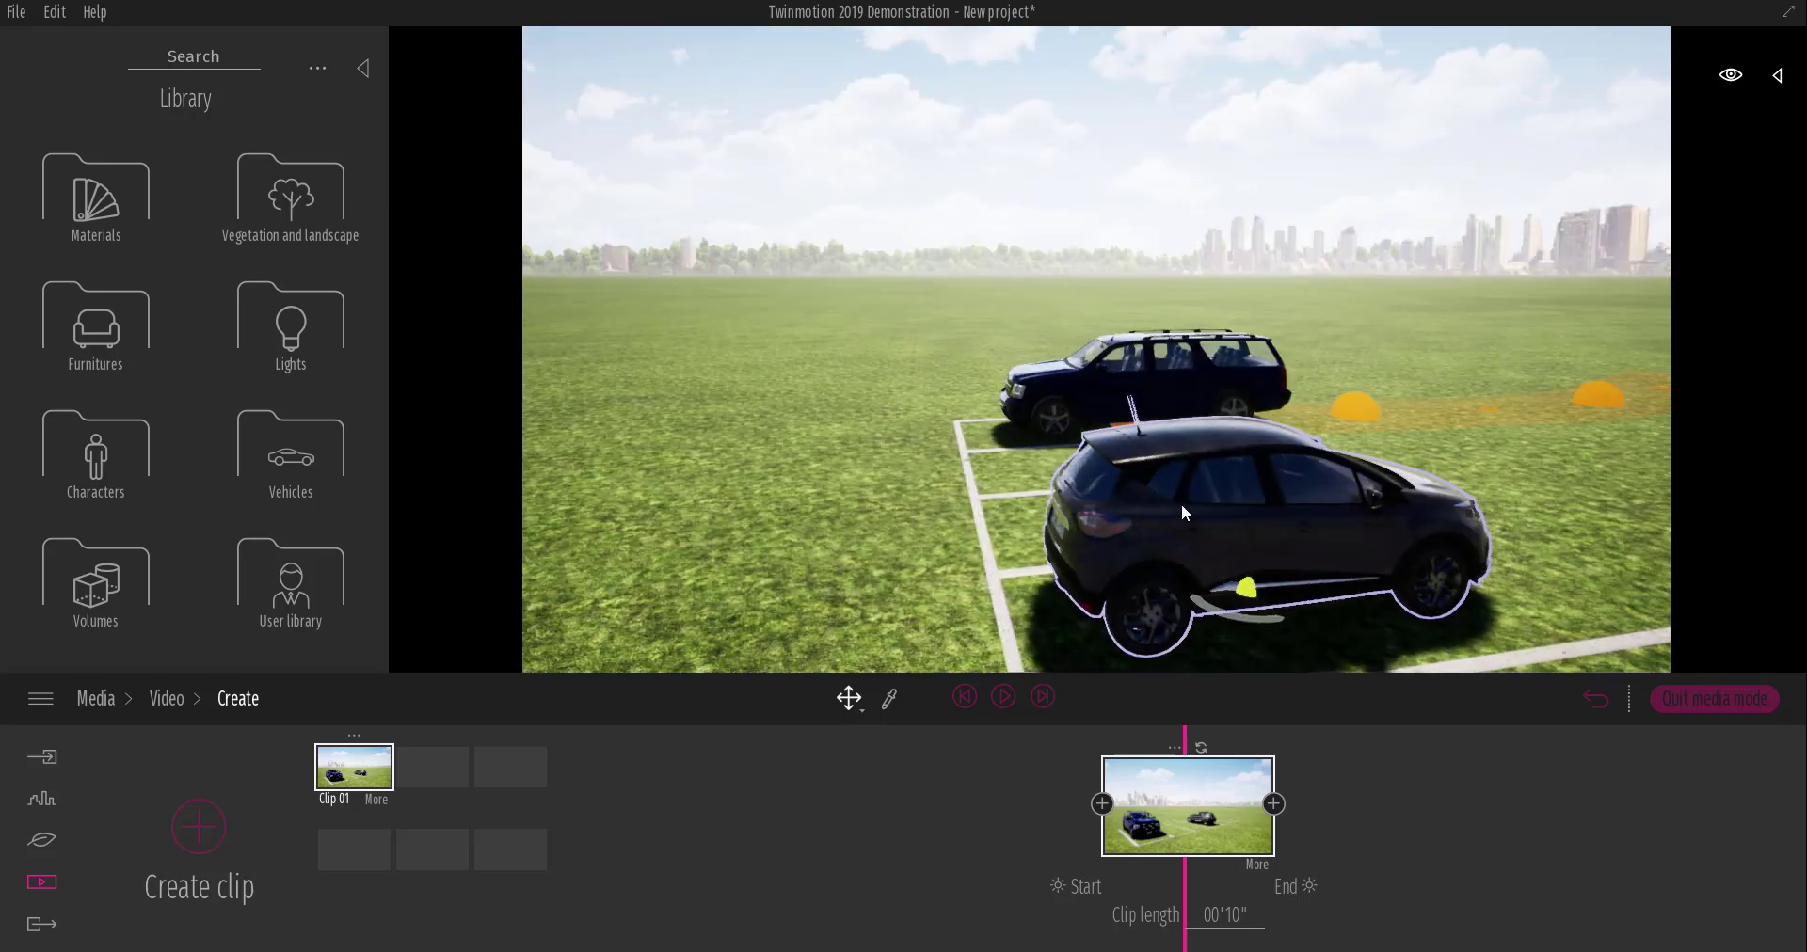
click(1187, 817)
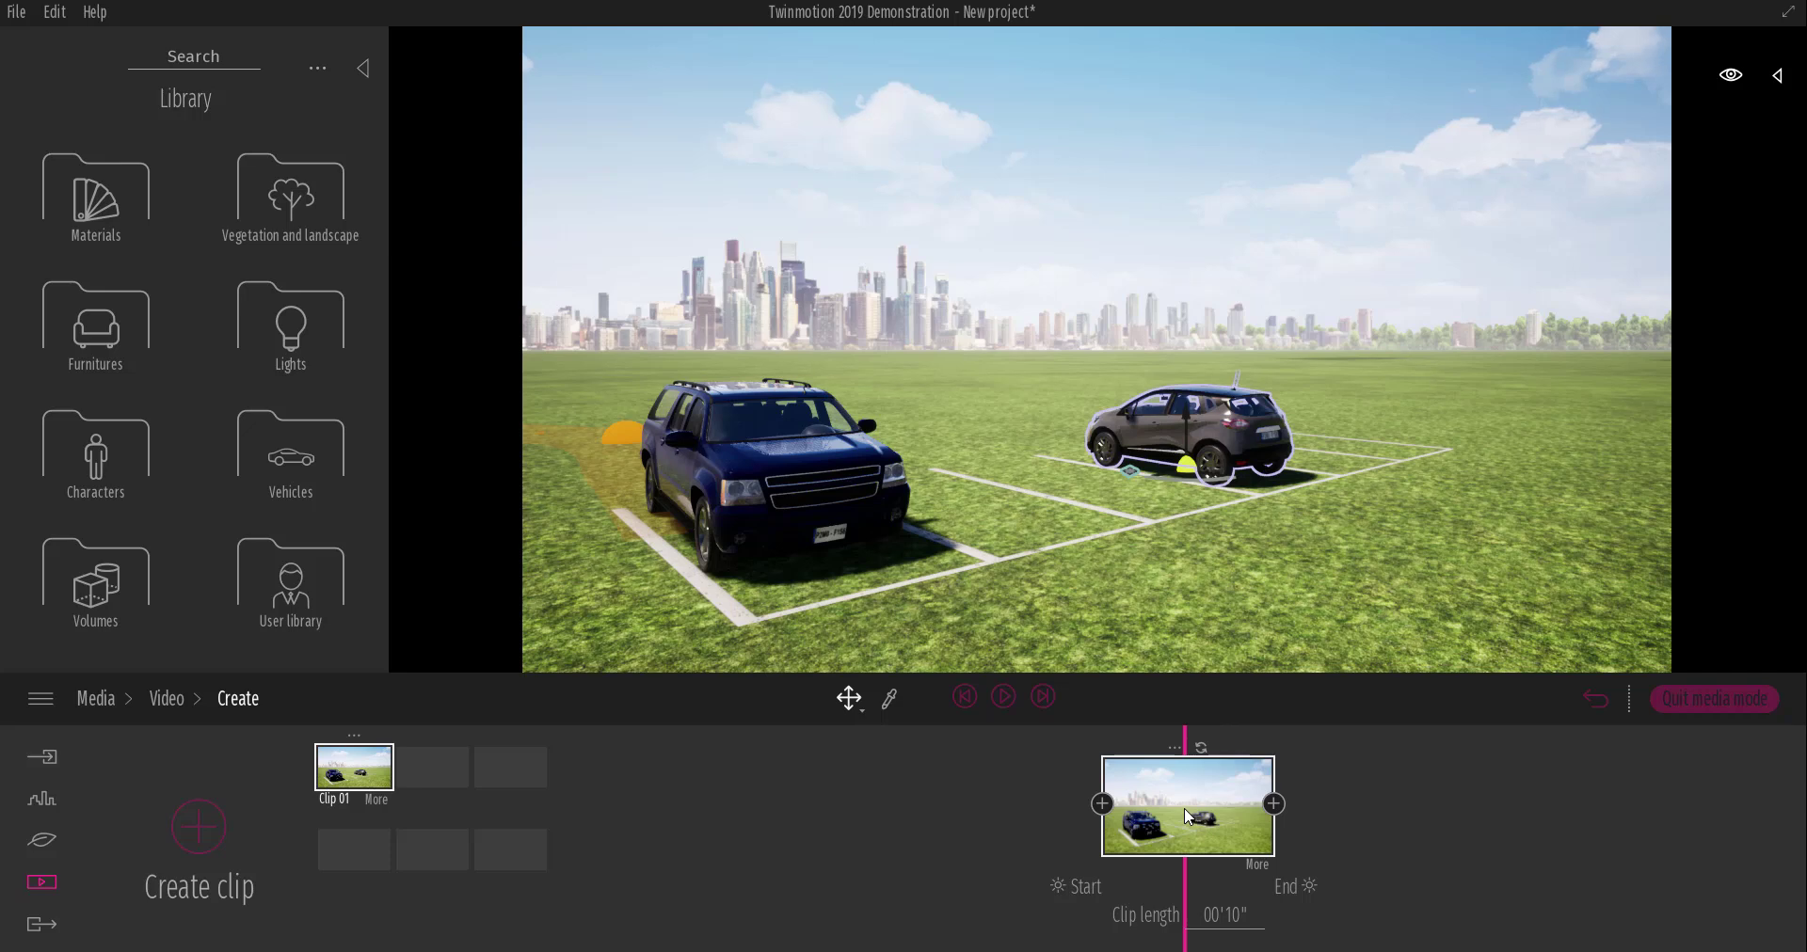
click(1275, 808)
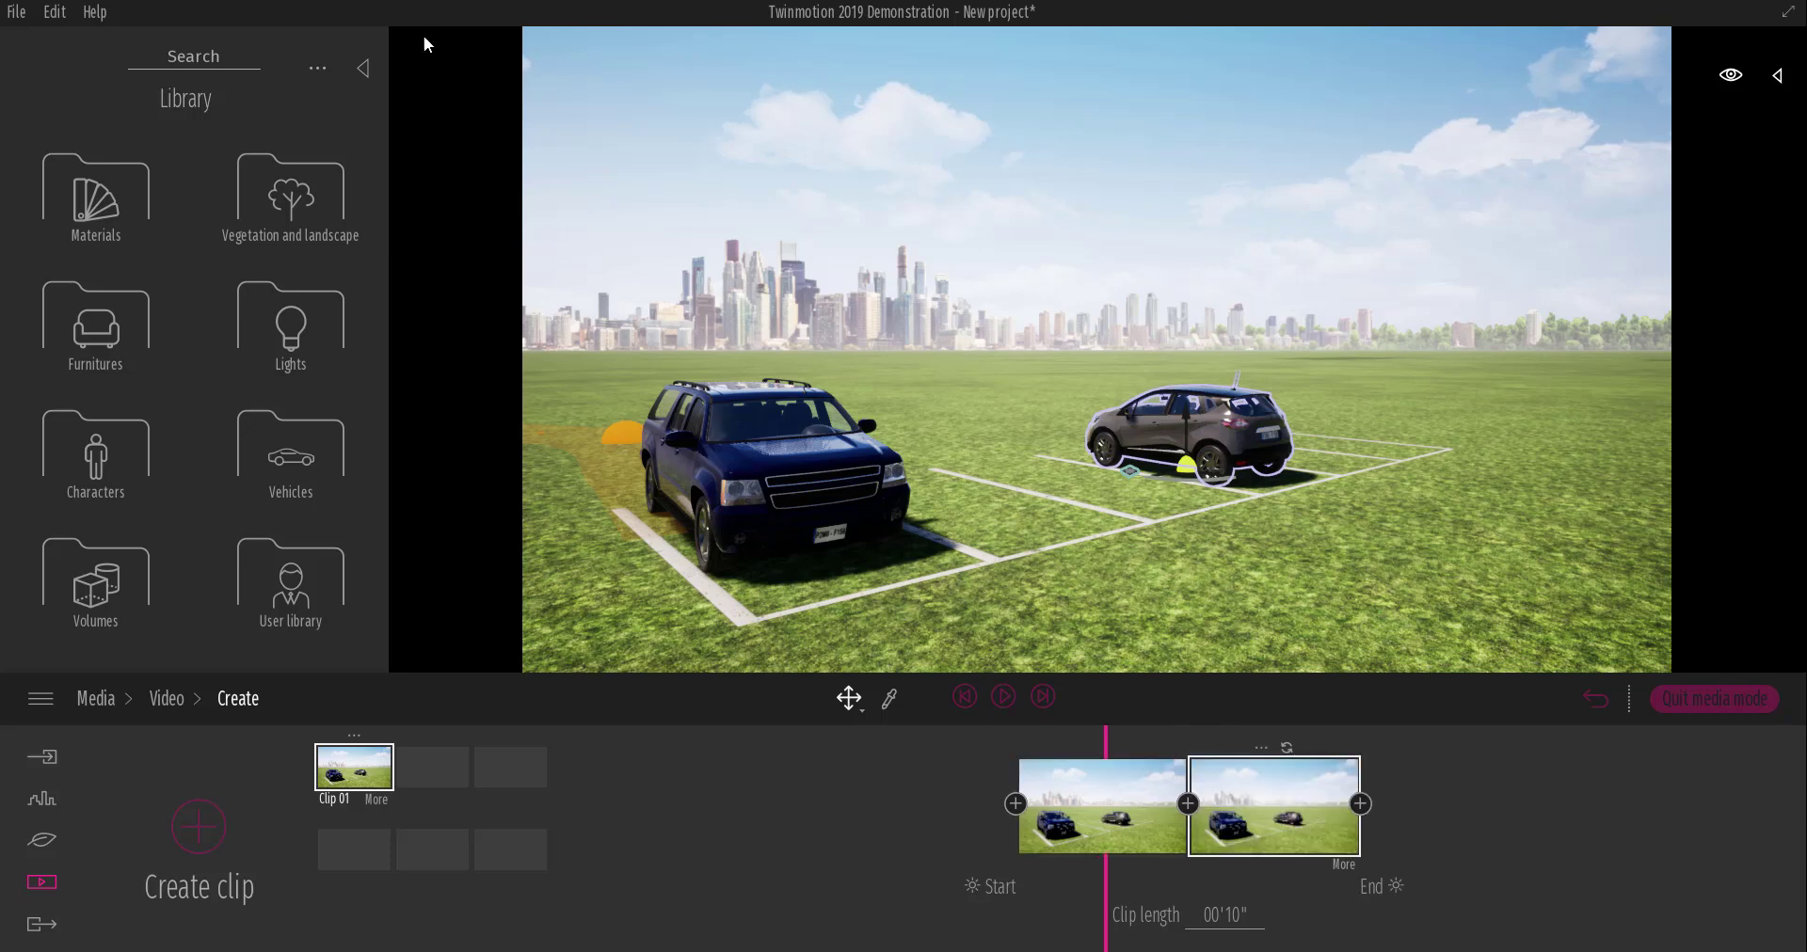
click(363, 70)
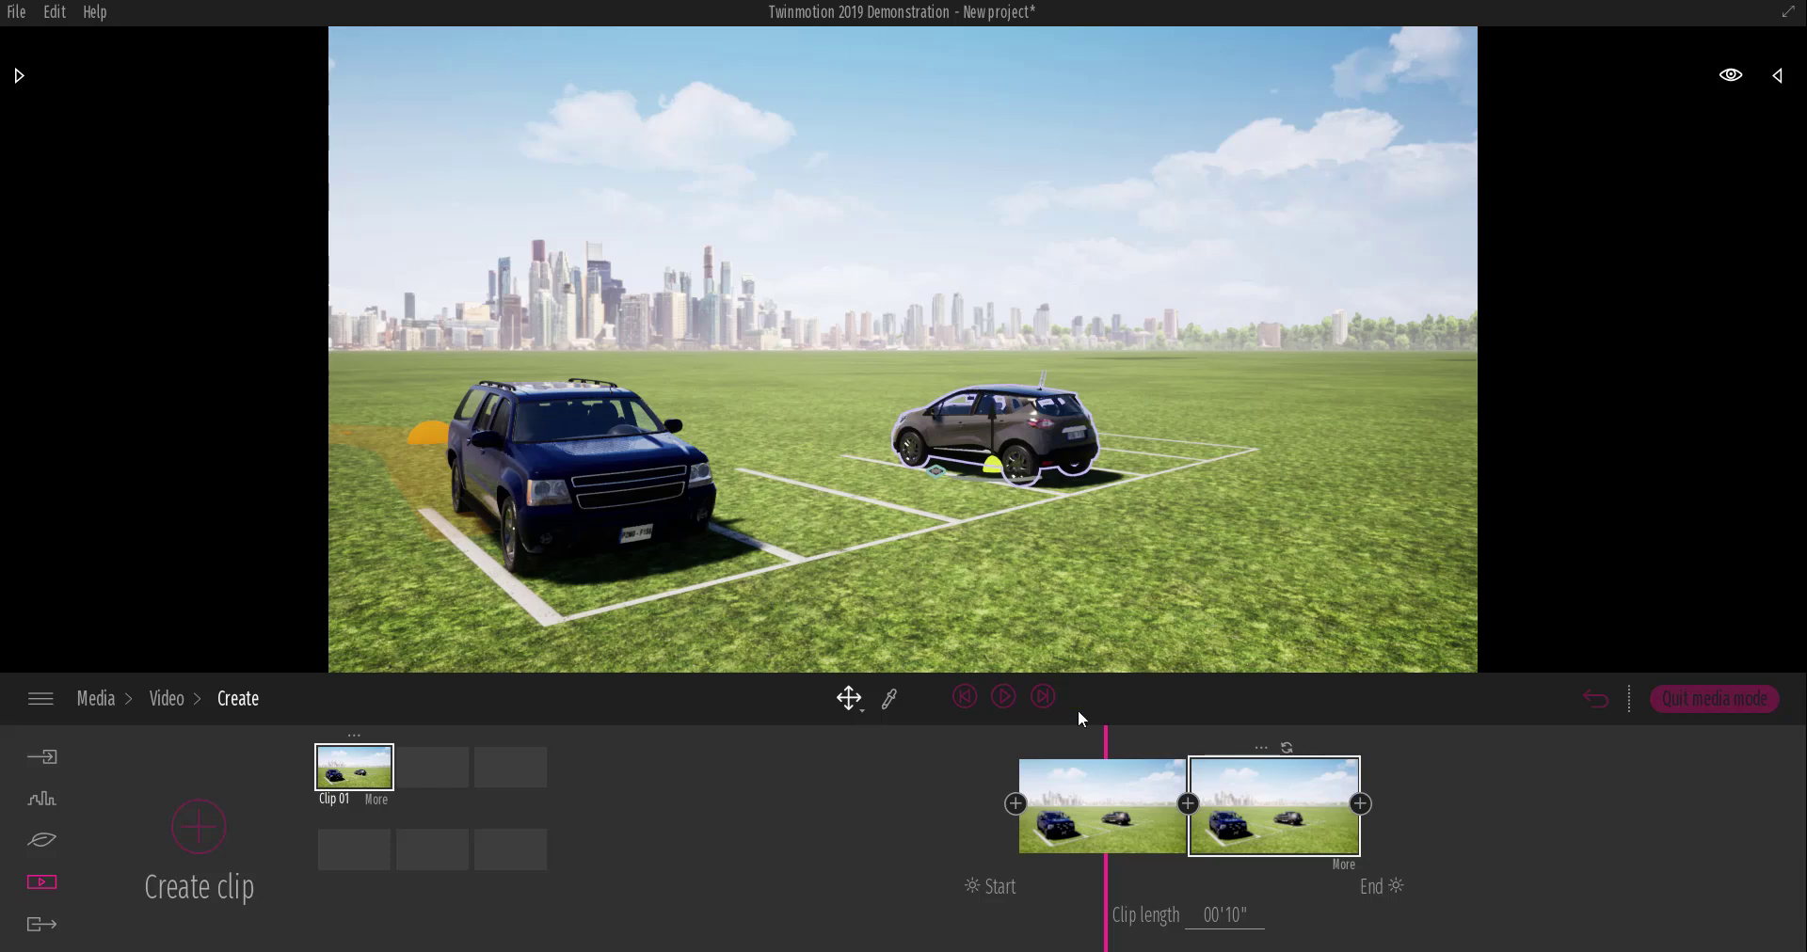
Update the second keyframe with a low close-up view from behind the grey Suv 02.
click(1262, 815)
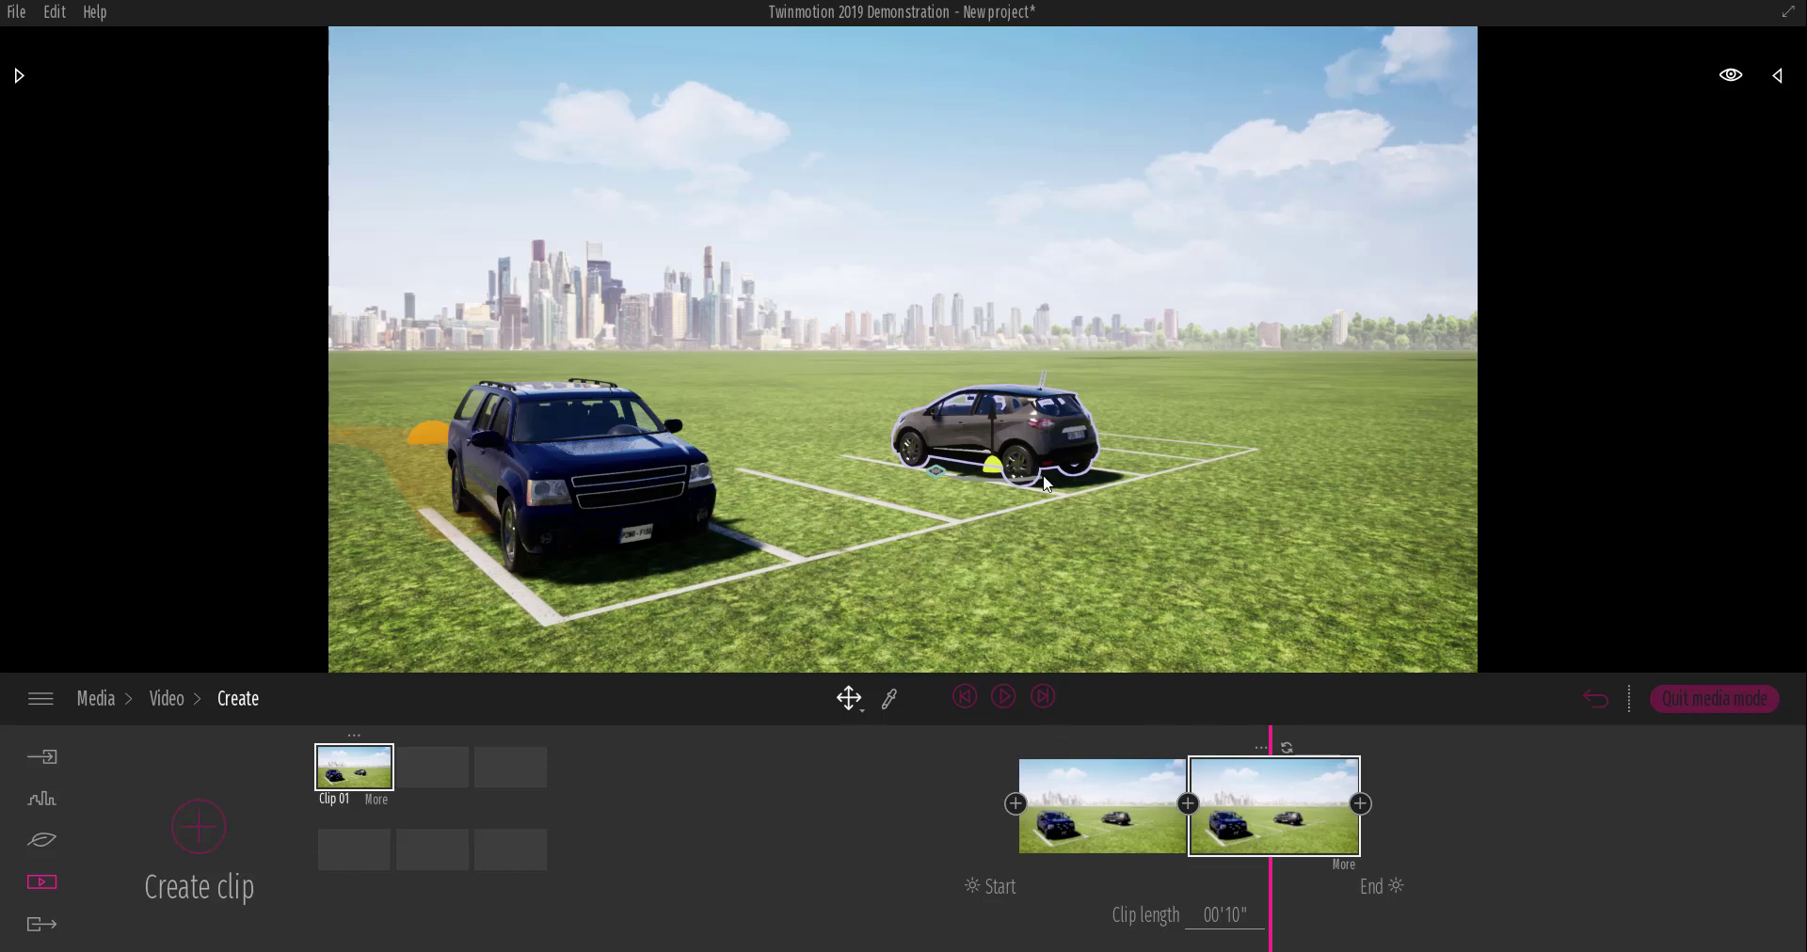
shift+middle_drag(1095, 478, 1069, 442)
scroll(1070, 529, up, 4)
scroll(1069, 529, up, 3)
scroll(1069, 529, up, 2)
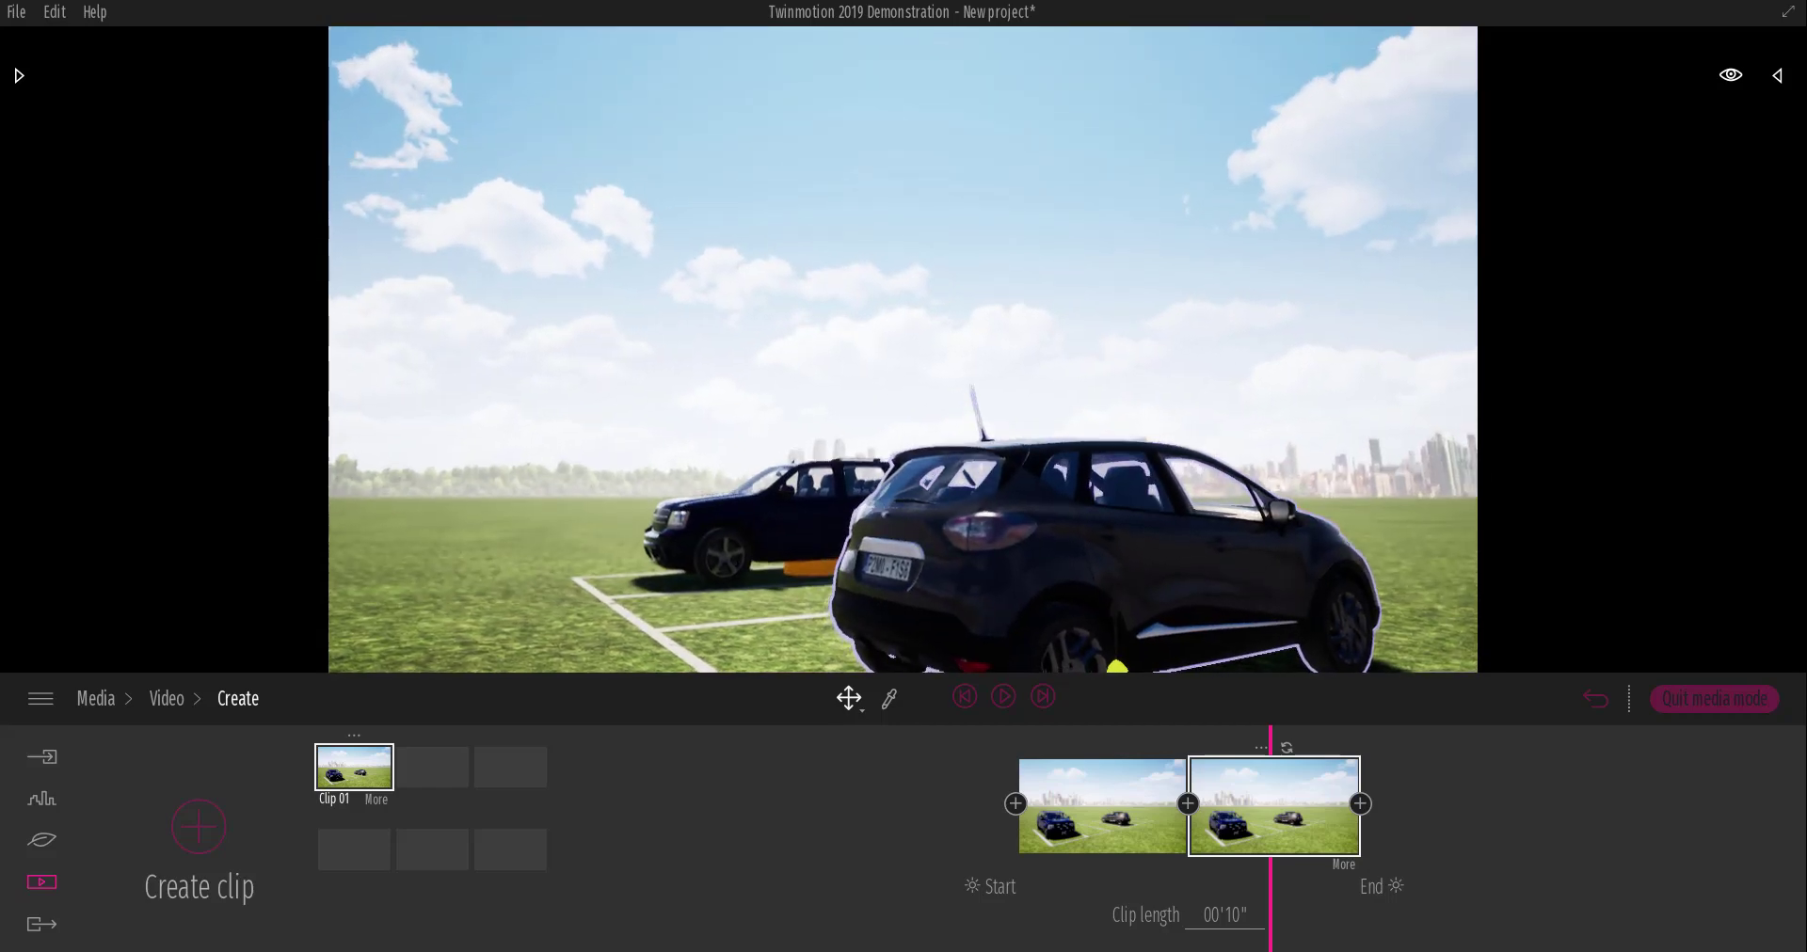
middle_drag(1069, 528, 1033, 499)
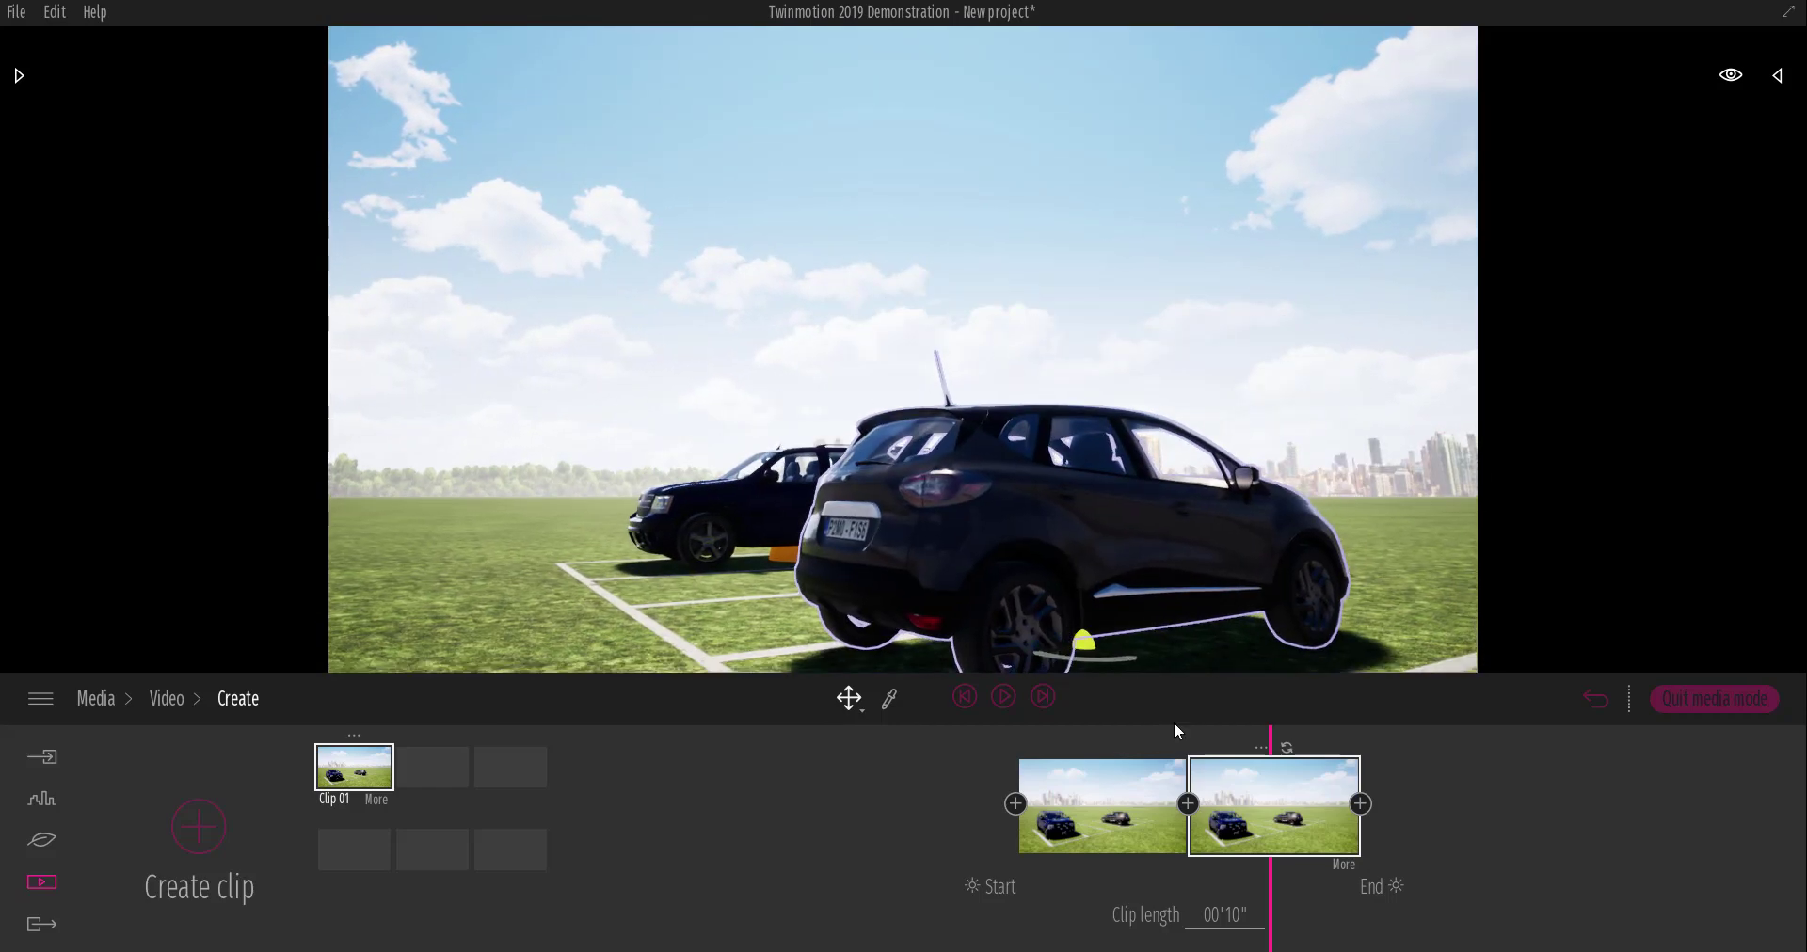
click(1286, 747)
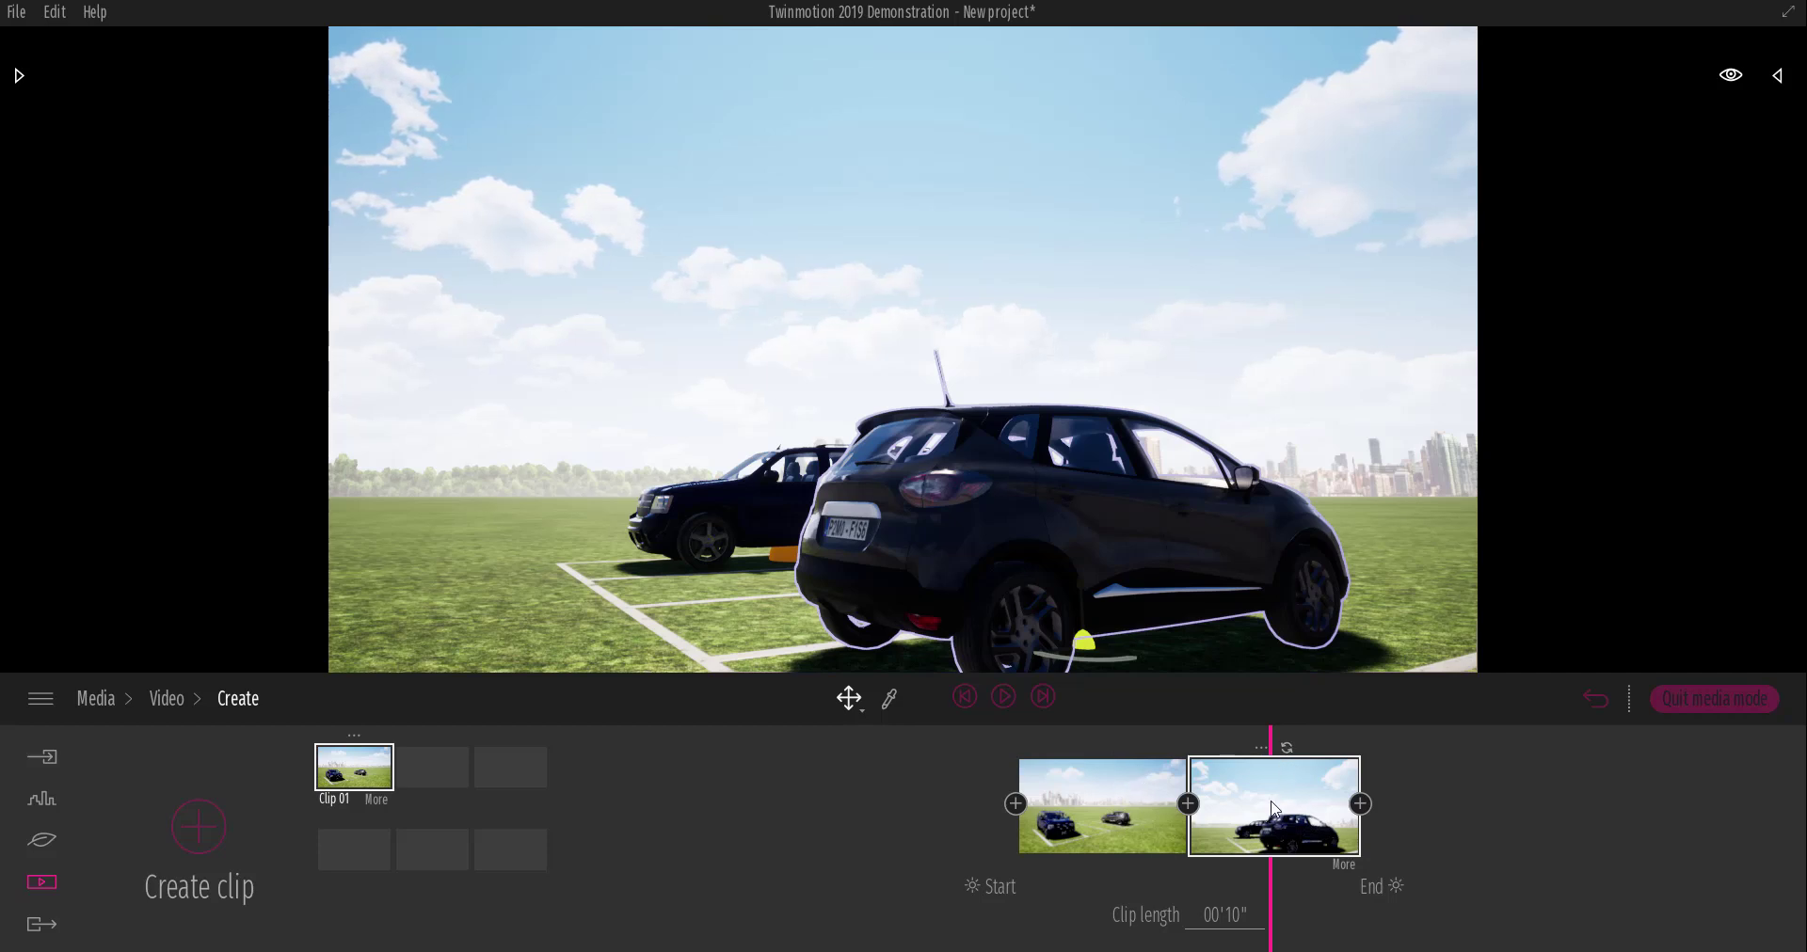
shift+middle_drag(937, 398, 827, 279)
scroll(827, 279, down, 3)
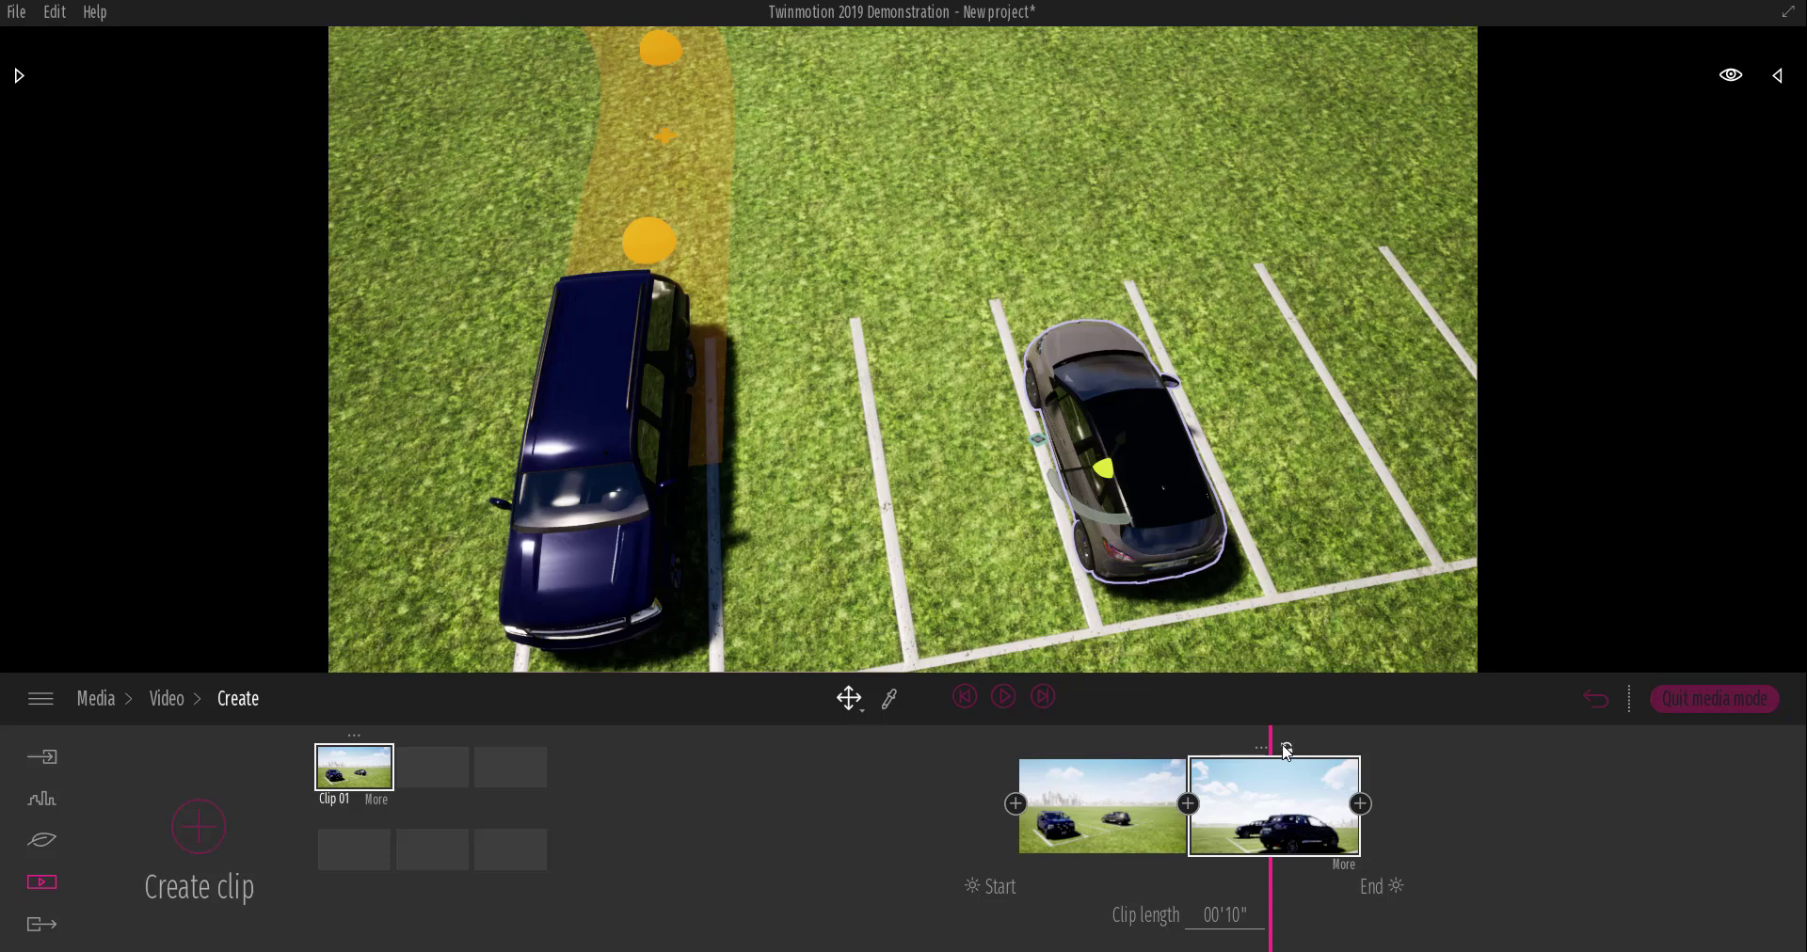
click(1261, 822)
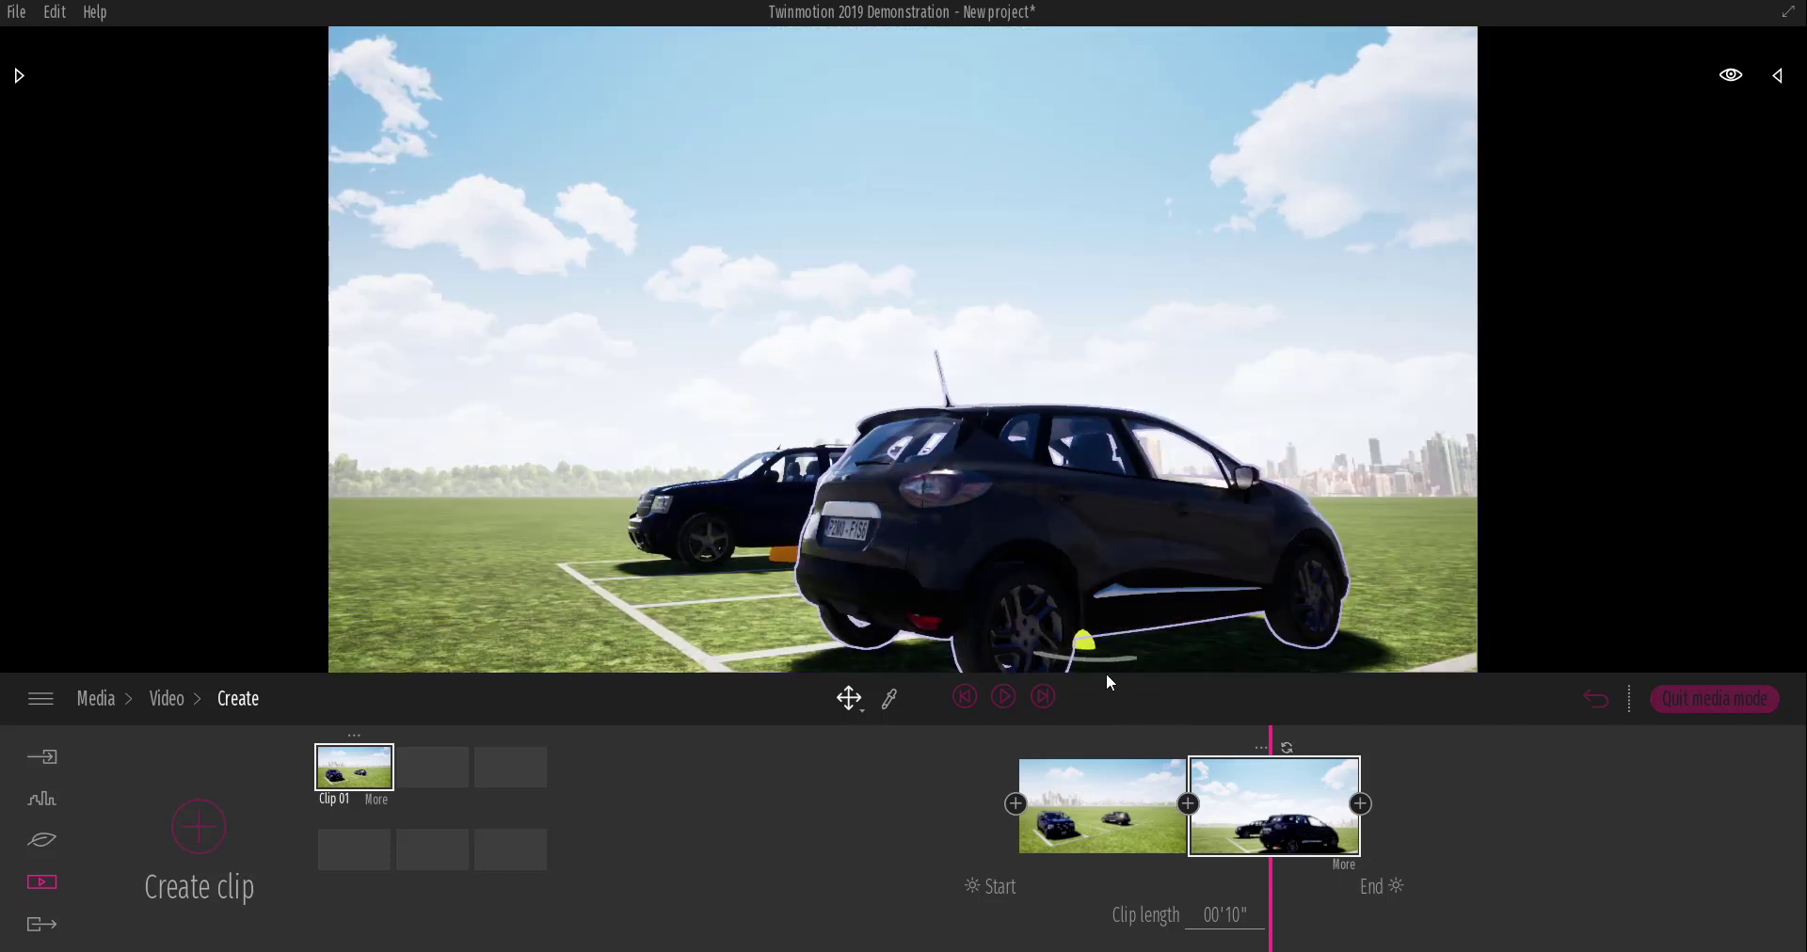
Nudge the grey Suv 02 towards the middle of its bay and update the second keyframe with an overhead view of both vehicles.
shift+middle_drag(940, 436, 866, 354)
scroll(866, 354, down, 3)
shift+middle_drag(844, 427, 918, 433)
scroll(798, 435, down, 2)
scroll(781, 403, up, 1)
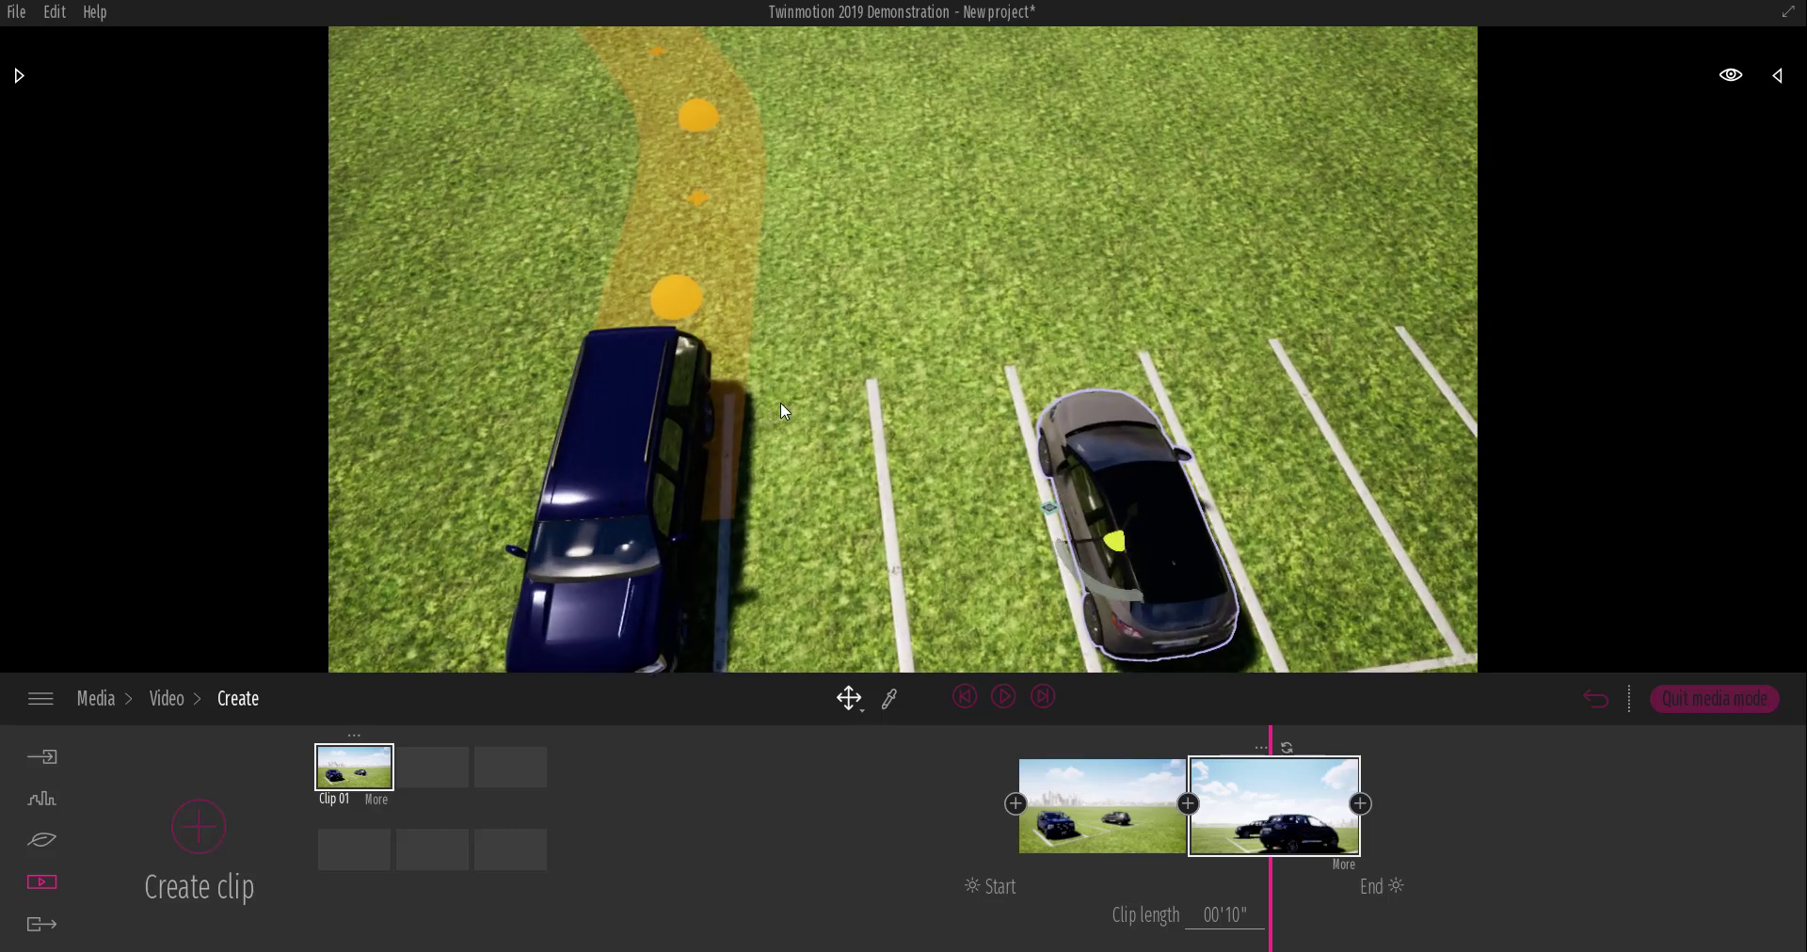
scroll(782, 403, down, 2)
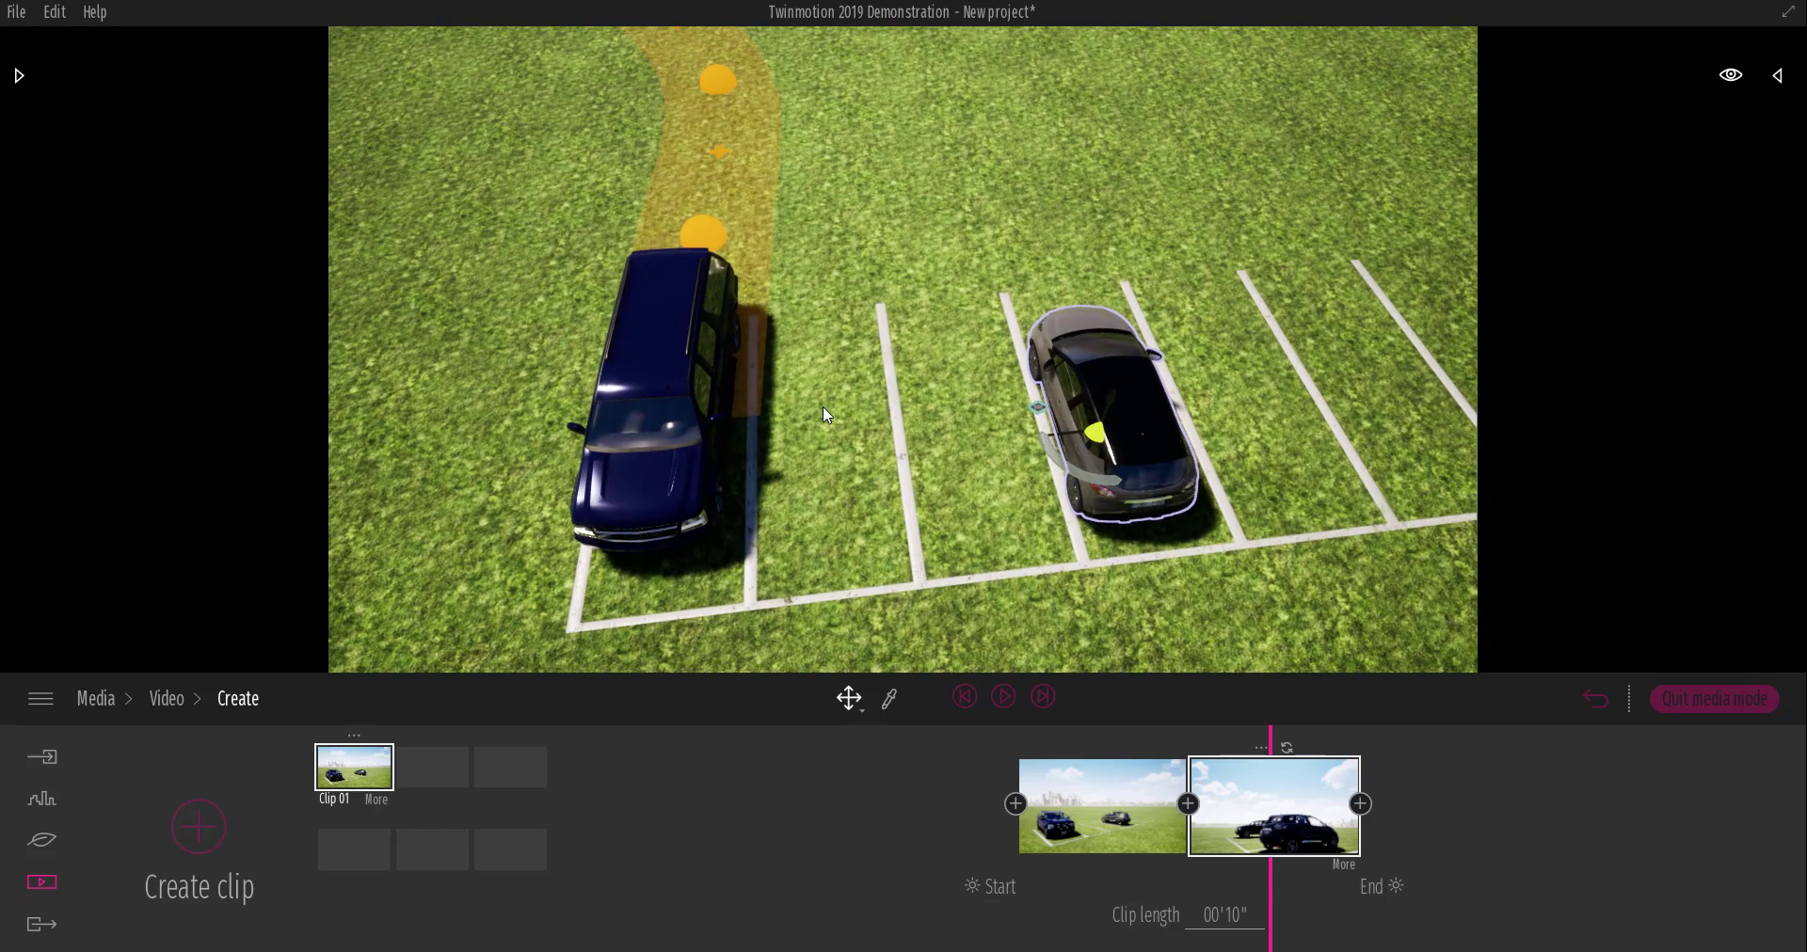
shift+middle_drag(823, 407, 837, 442)
scroll(823, 407, up, 1)
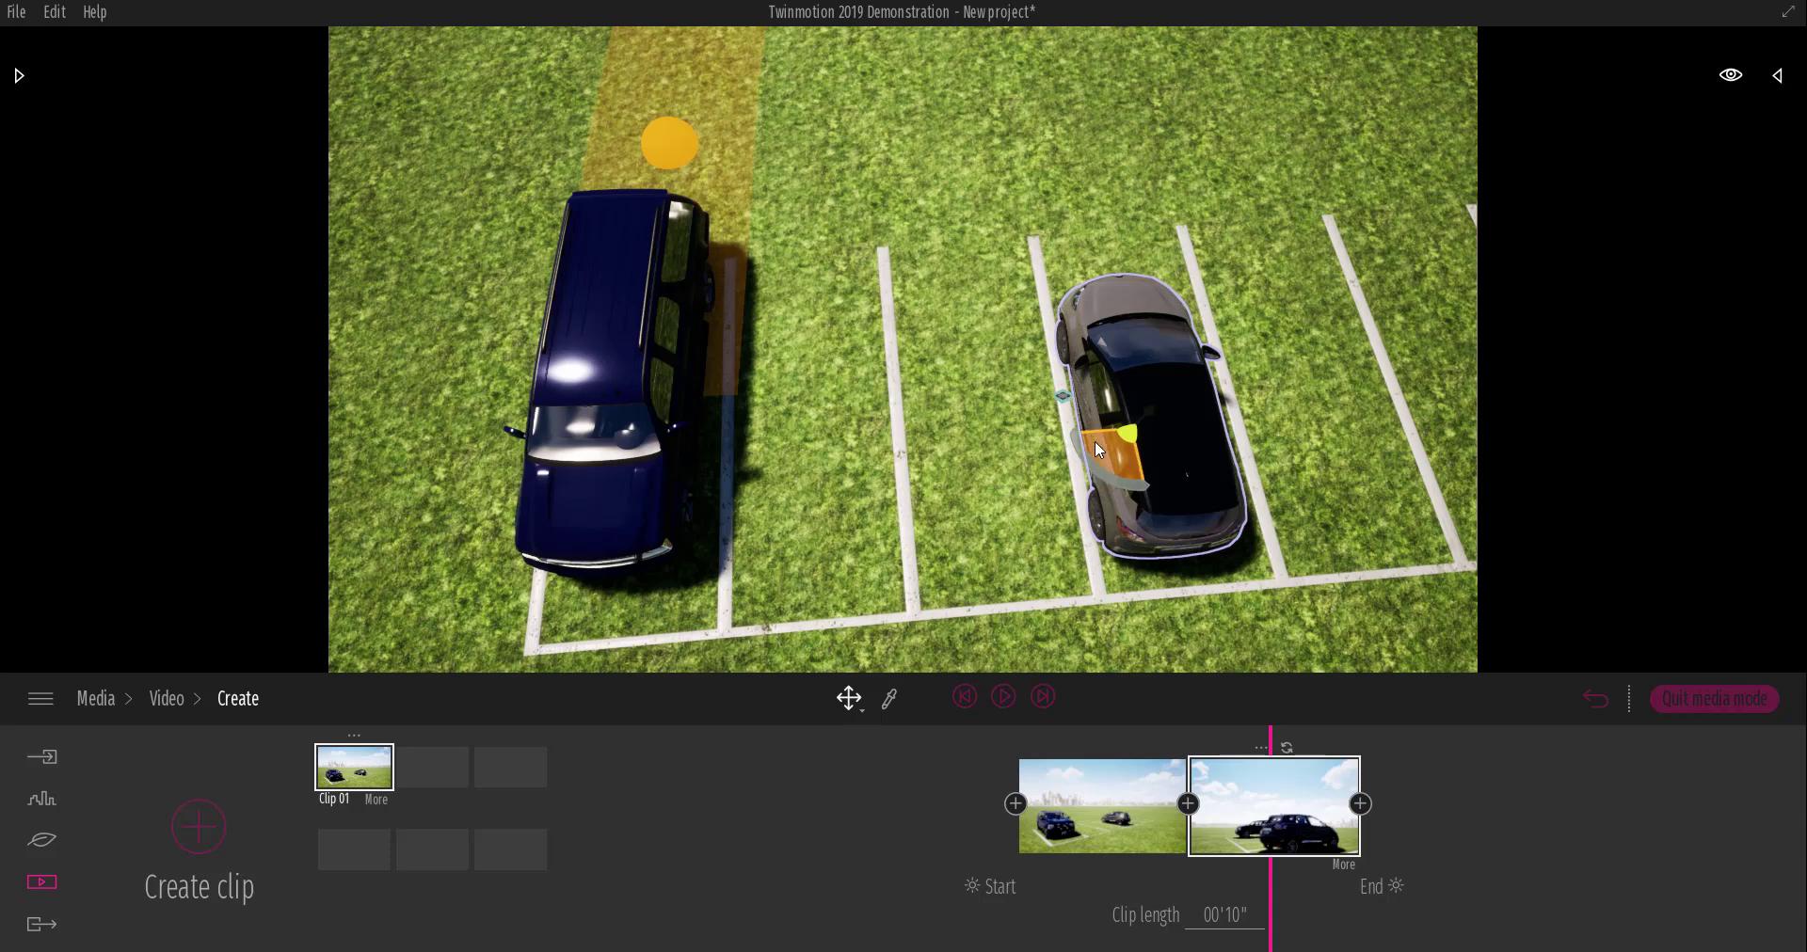
drag(1095, 443, 1106, 444)
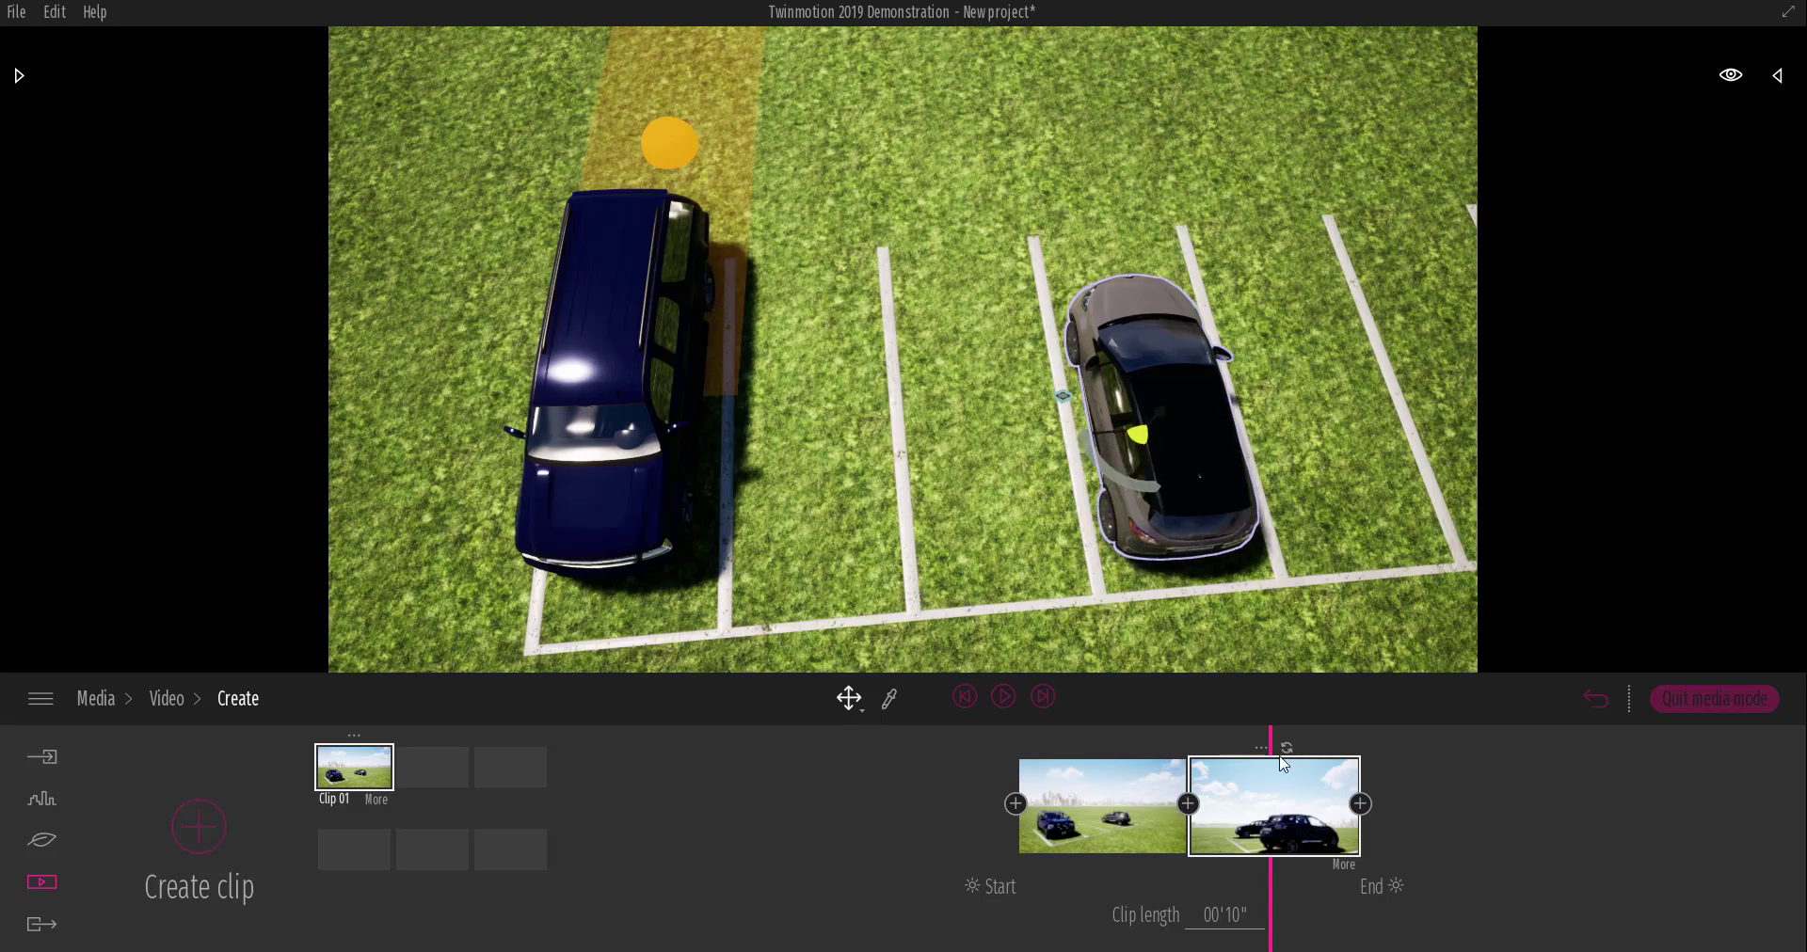
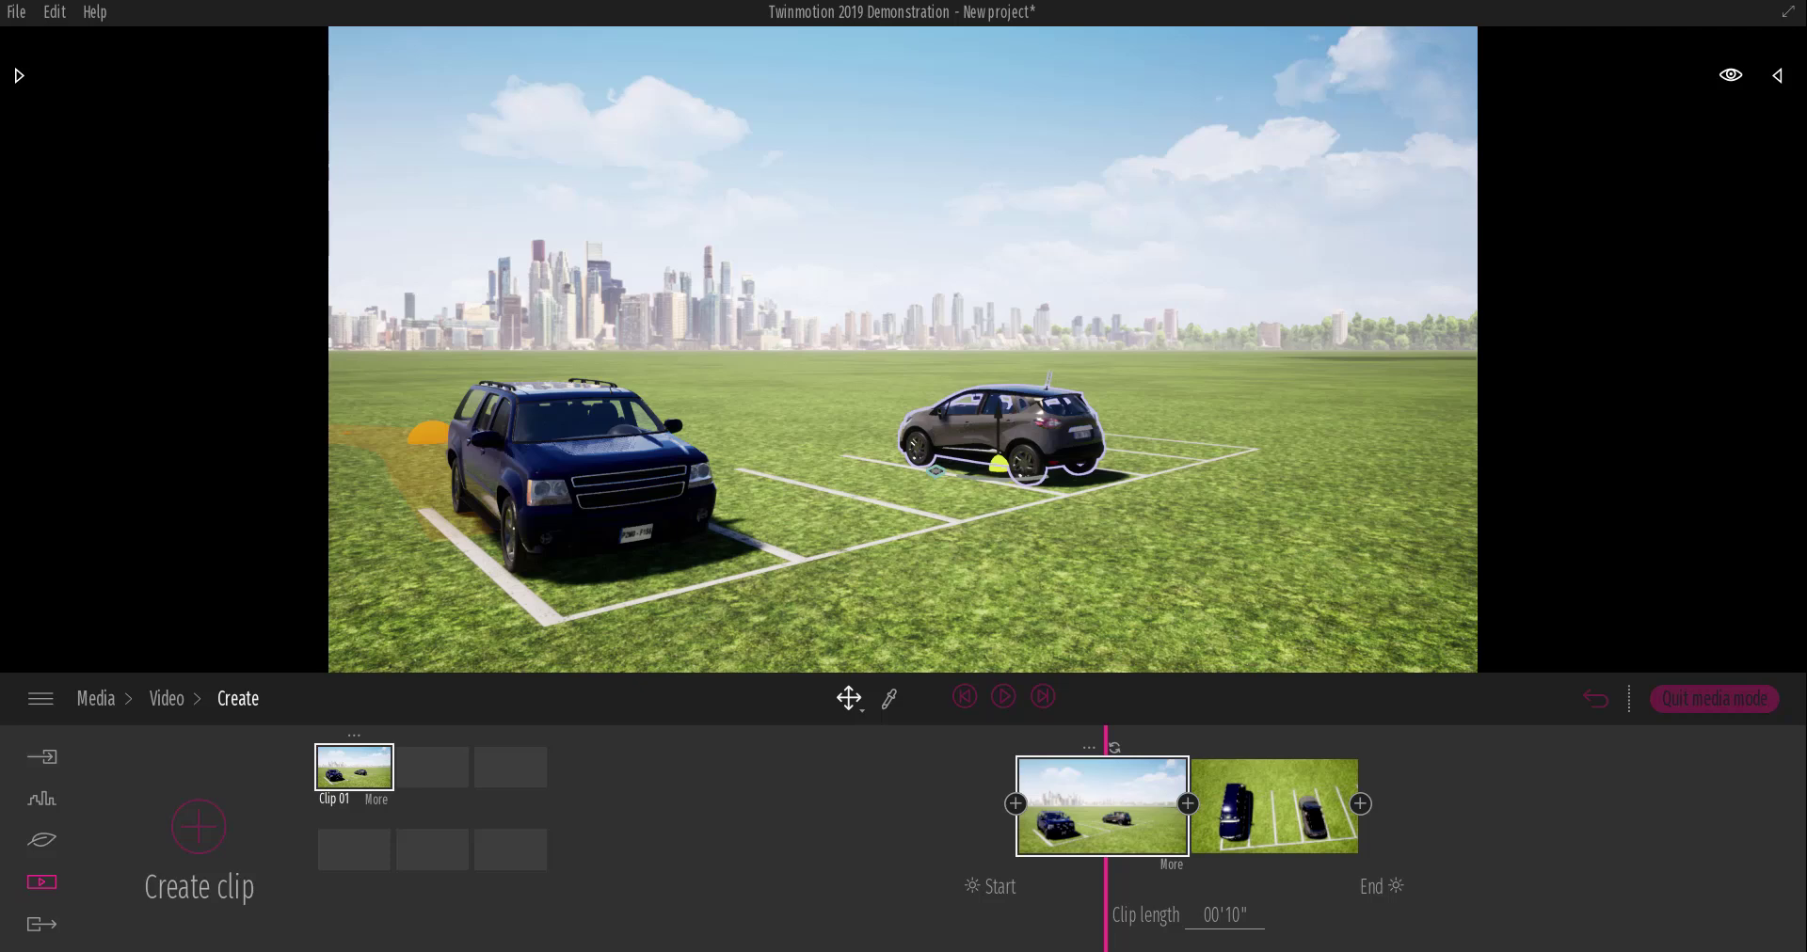
Set the clip's start time of day to 07:28 and its end time of day to 16:32.
click(977, 883)
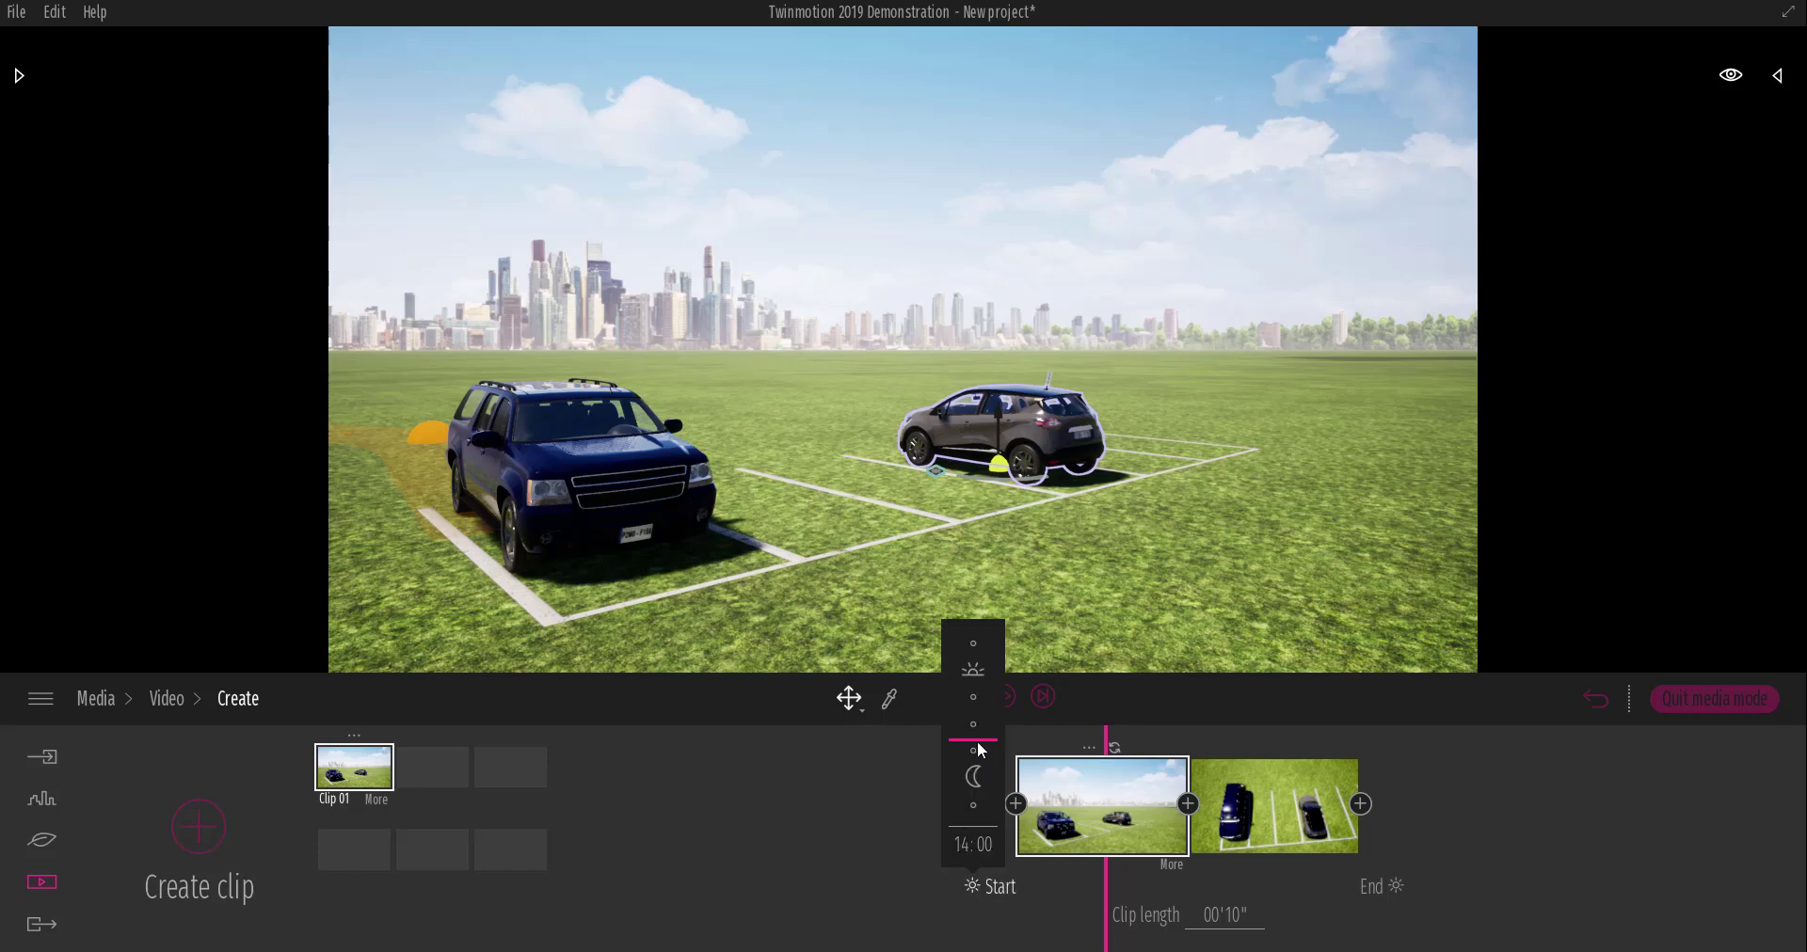
drag(979, 749, 970, 690)
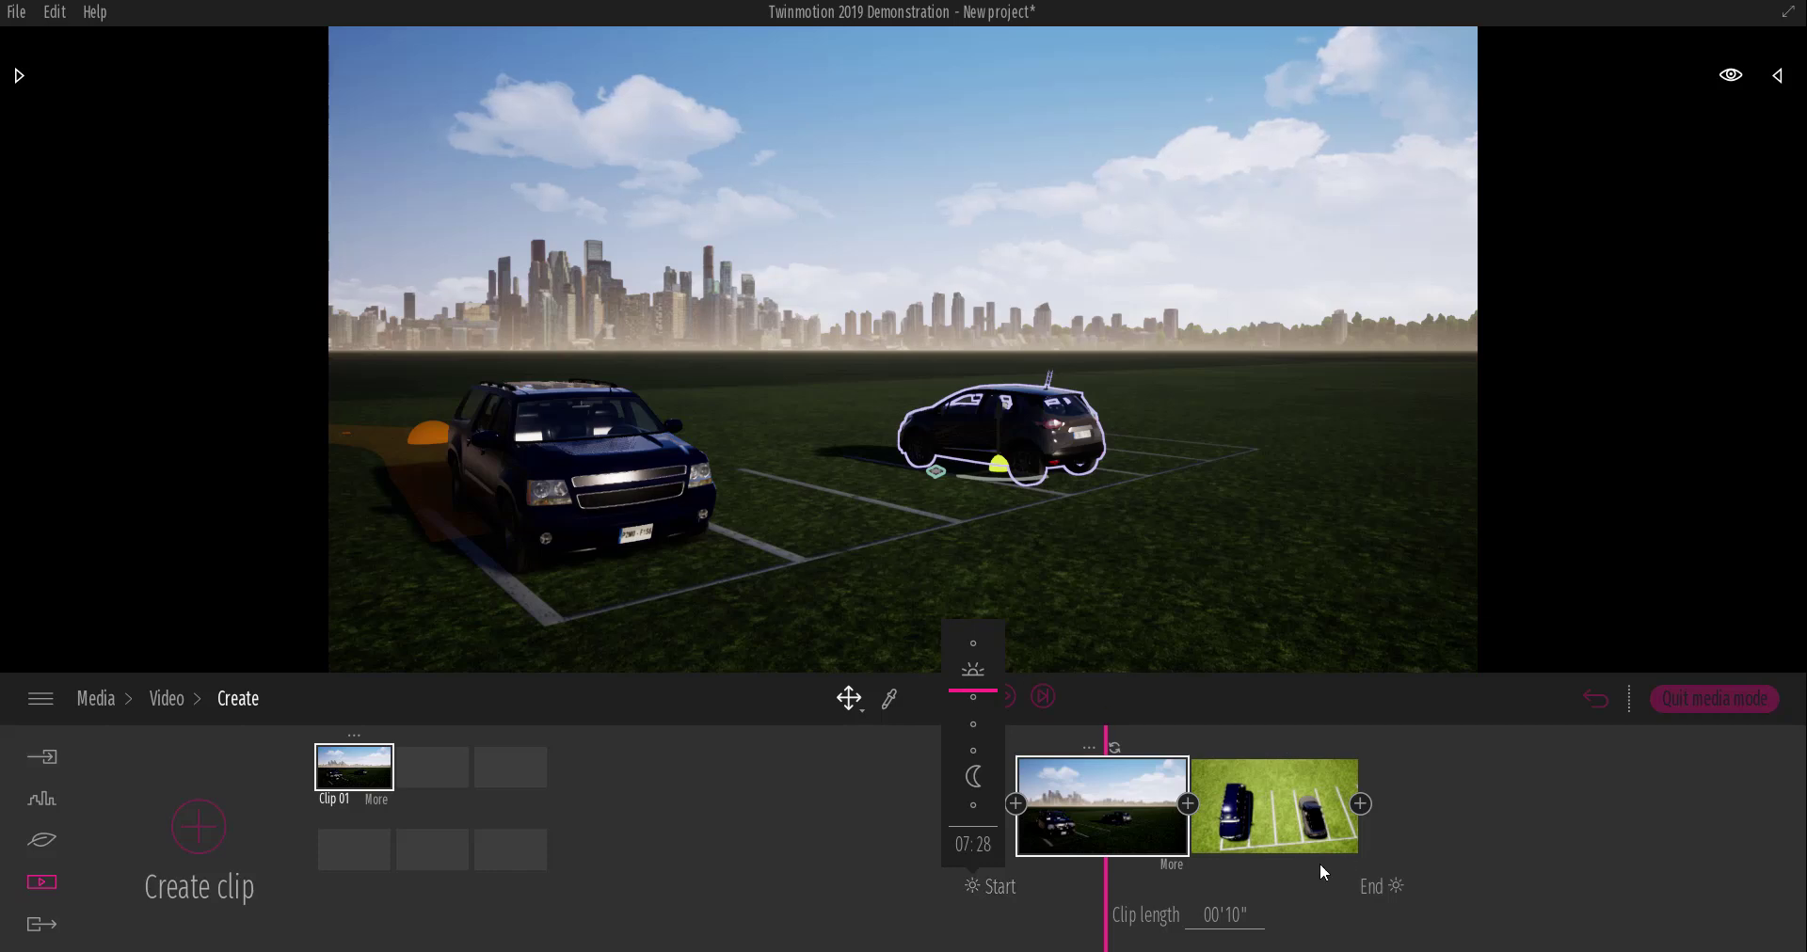
click(1395, 887)
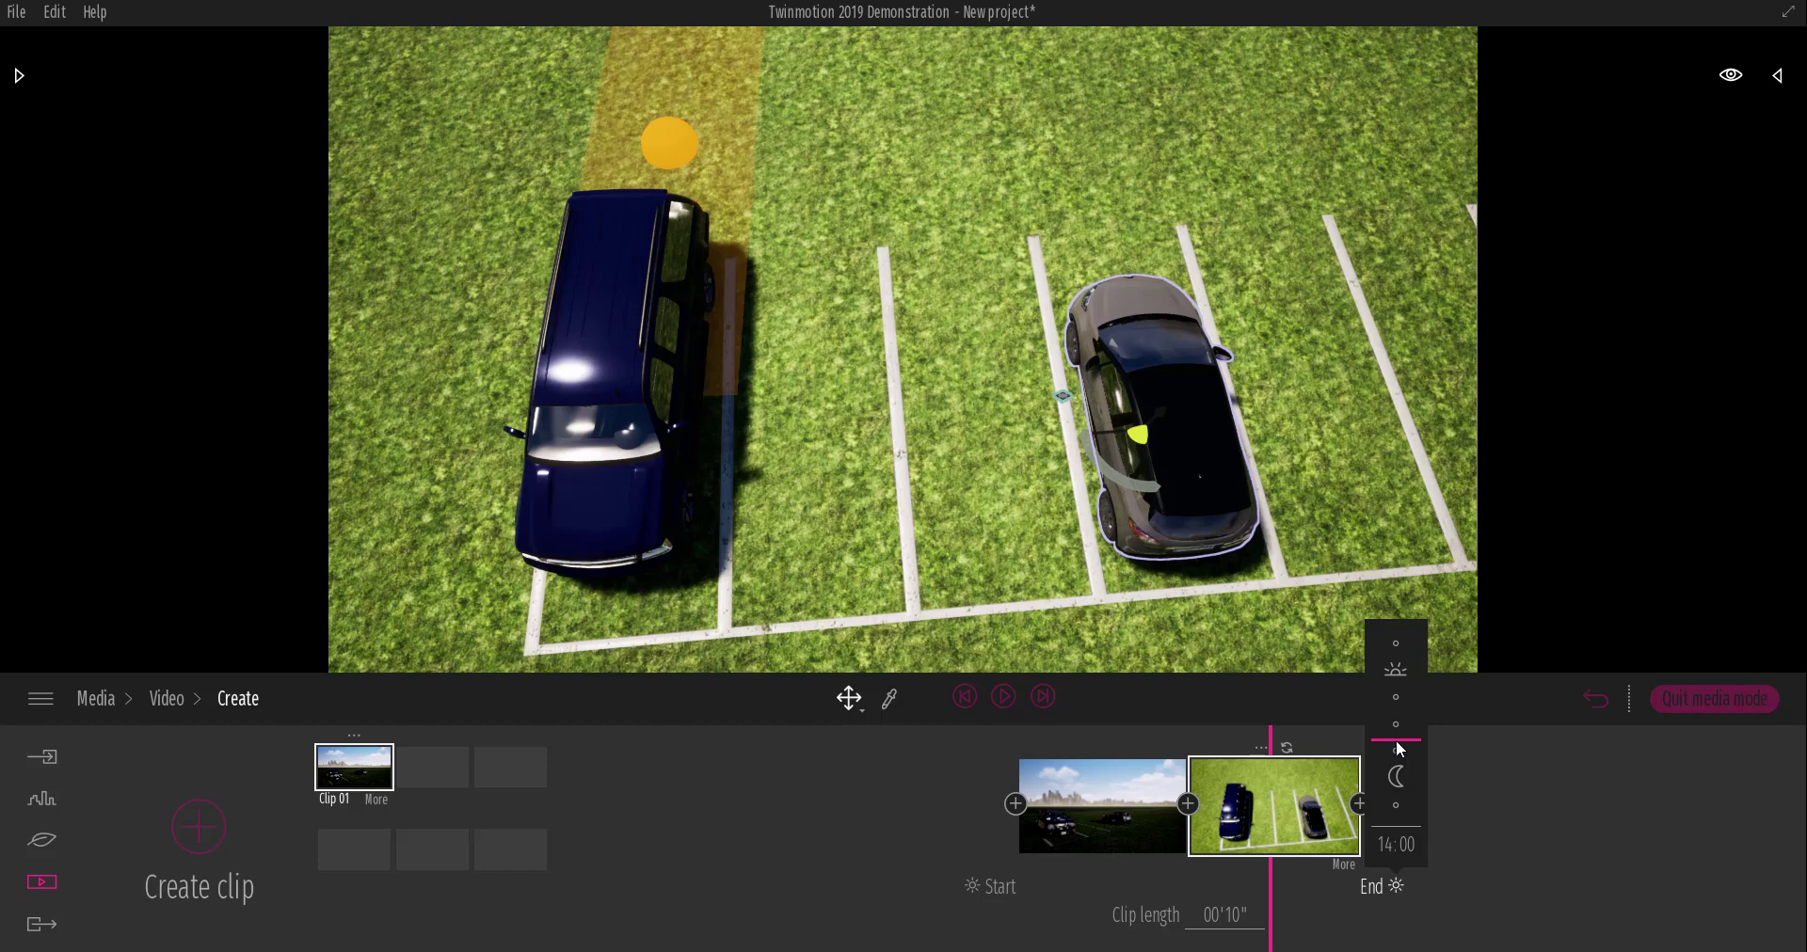
drag(1396, 740, 1390, 758)
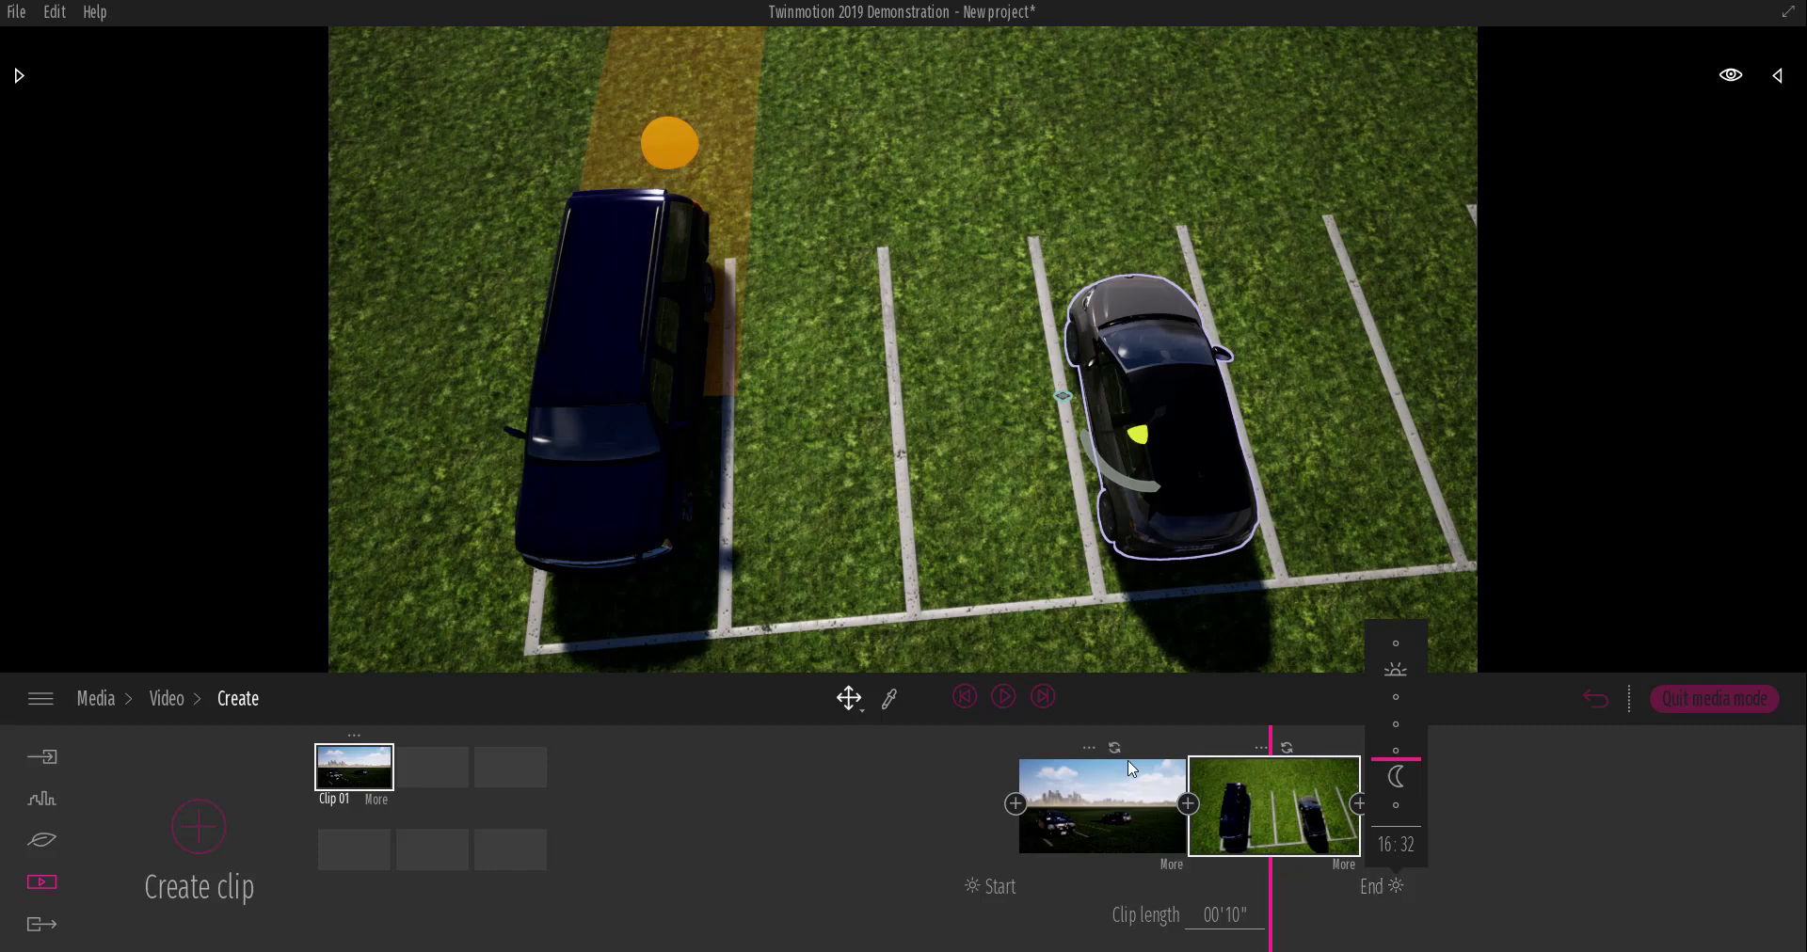
Shift the first keyframe's weather closer to clear sunshine to reduce the clouds.
click(1130, 787)
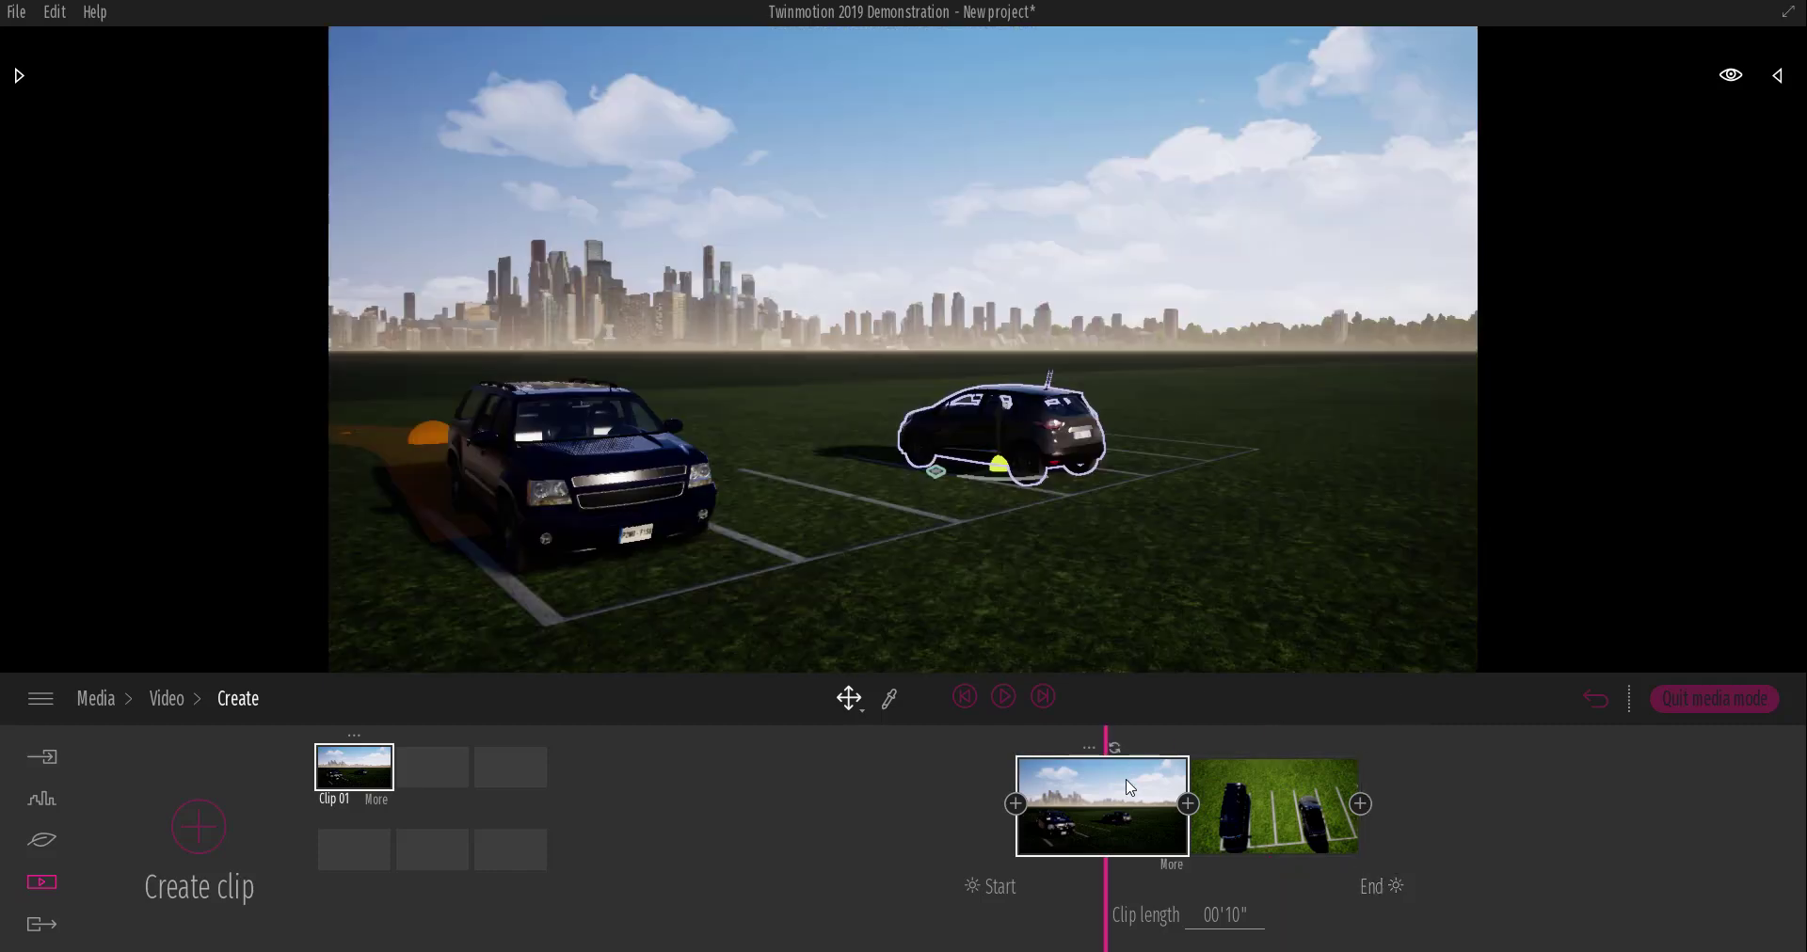
click(1173, 866)
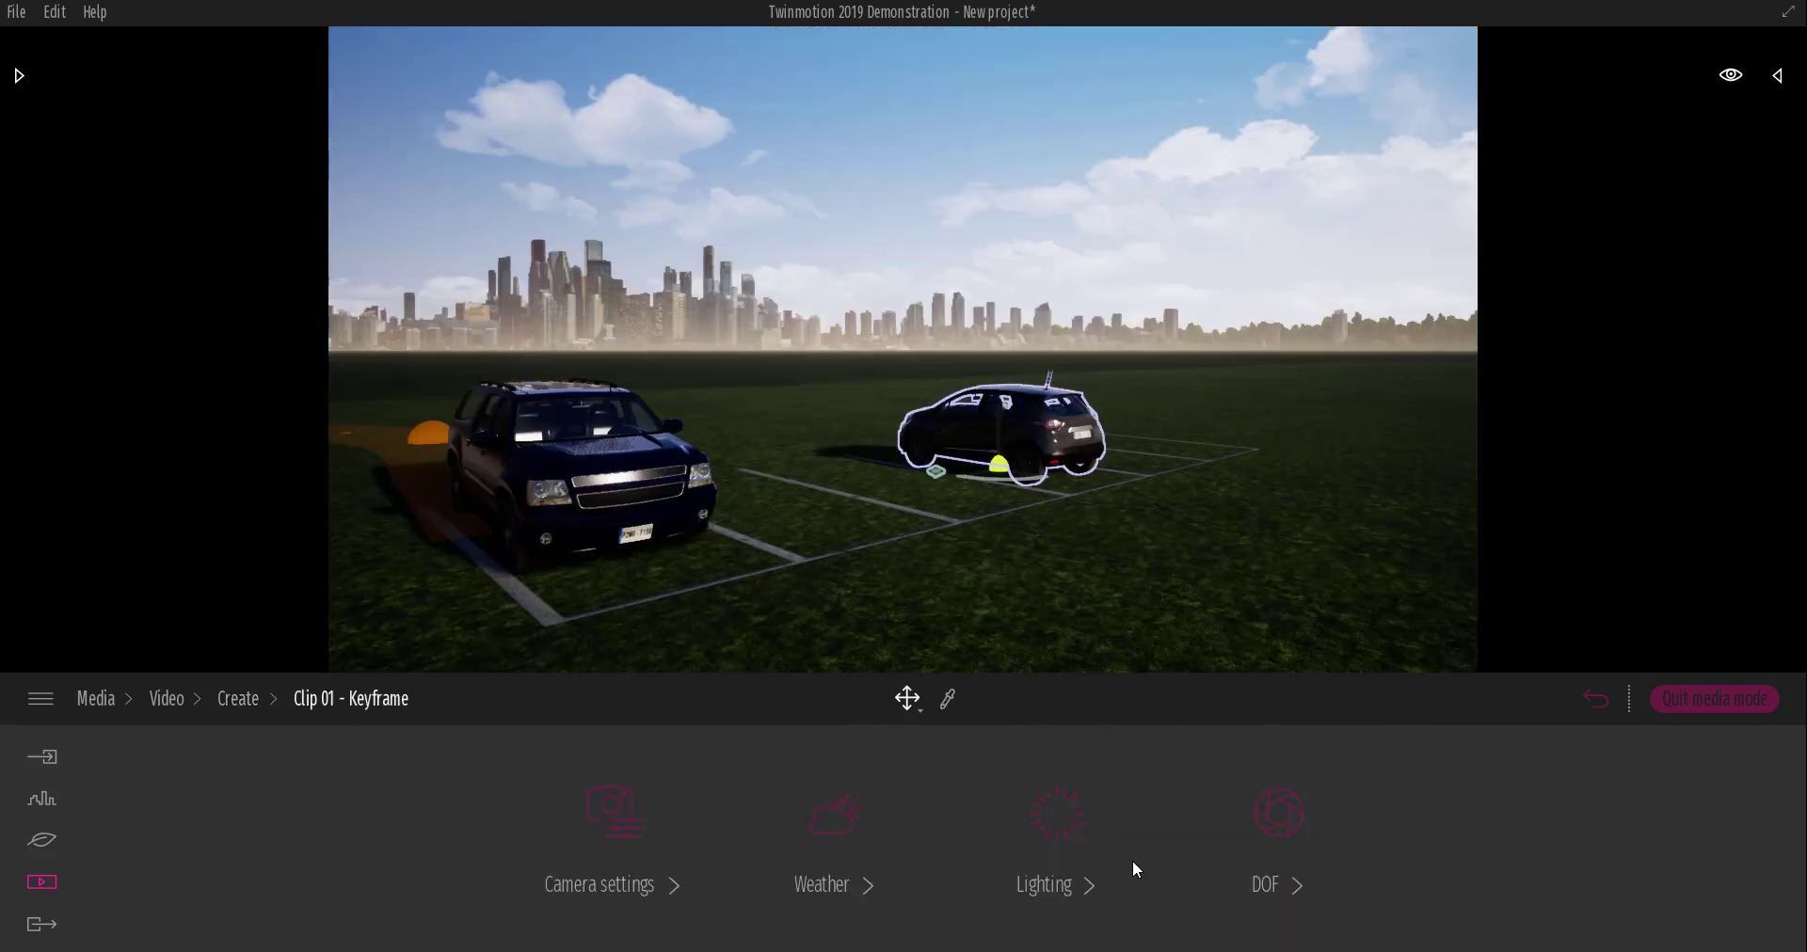
click(845, 823)
drag(472, 791, 259, 817)
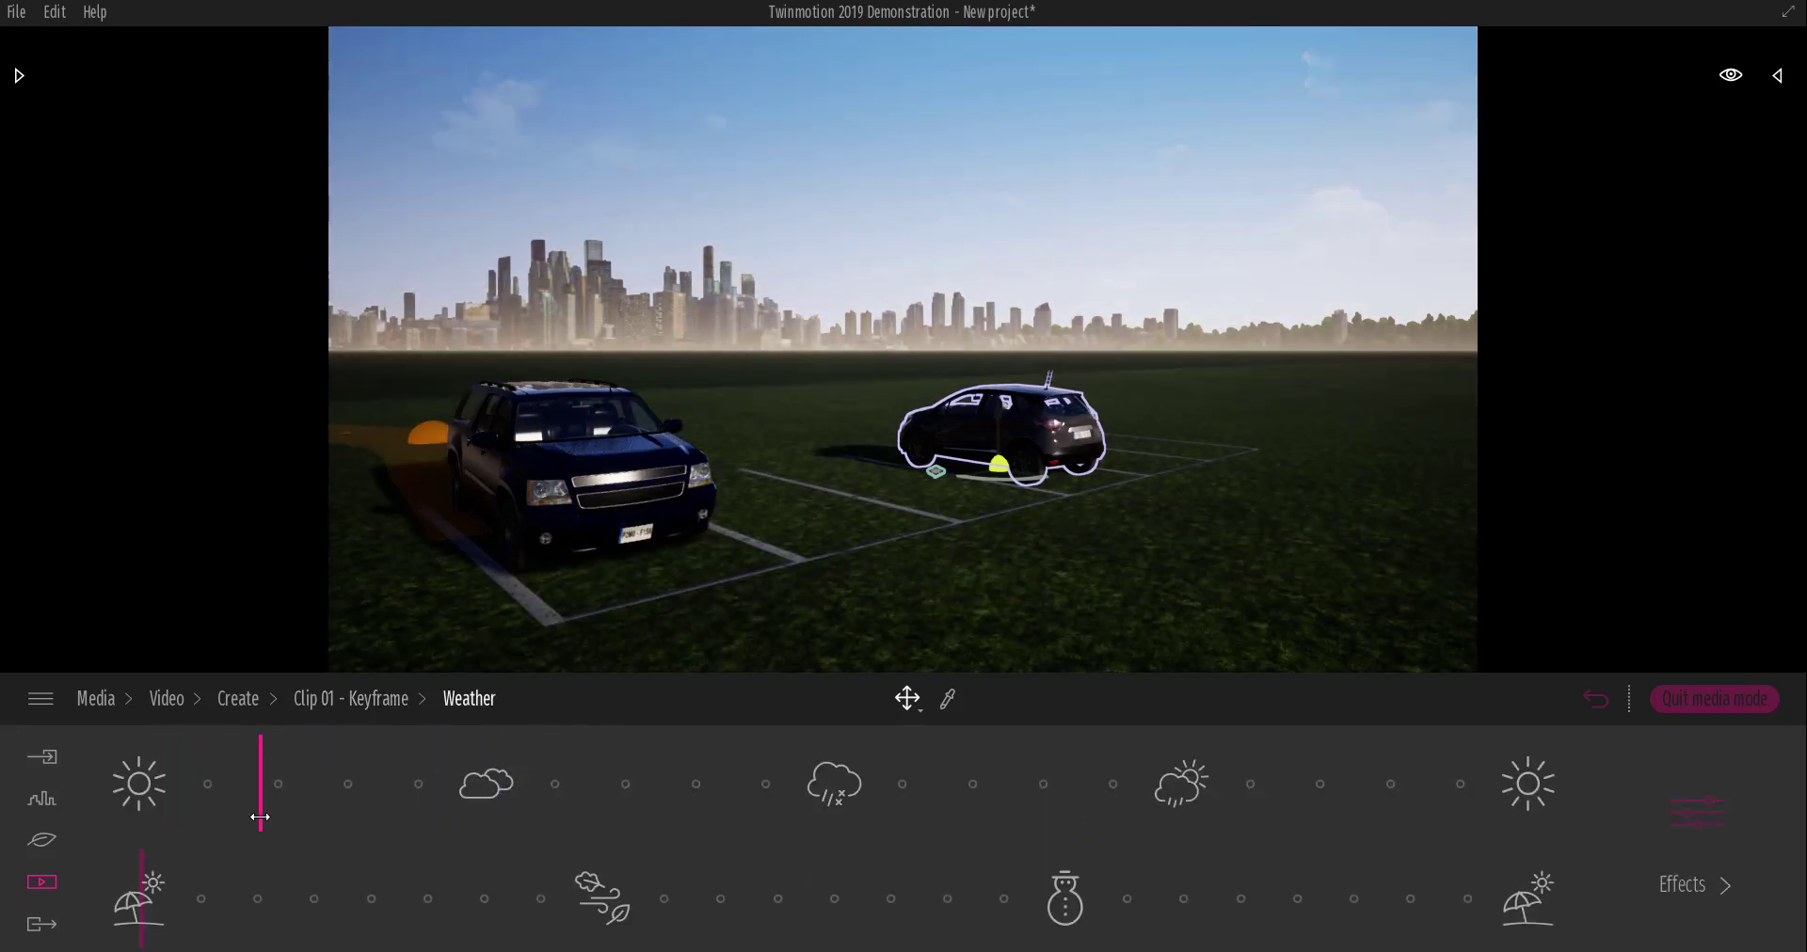
Raise the Sun intensity in the first keyframe's lighting and return to the clip overview.
click(333, 700)
click(1044, 826)
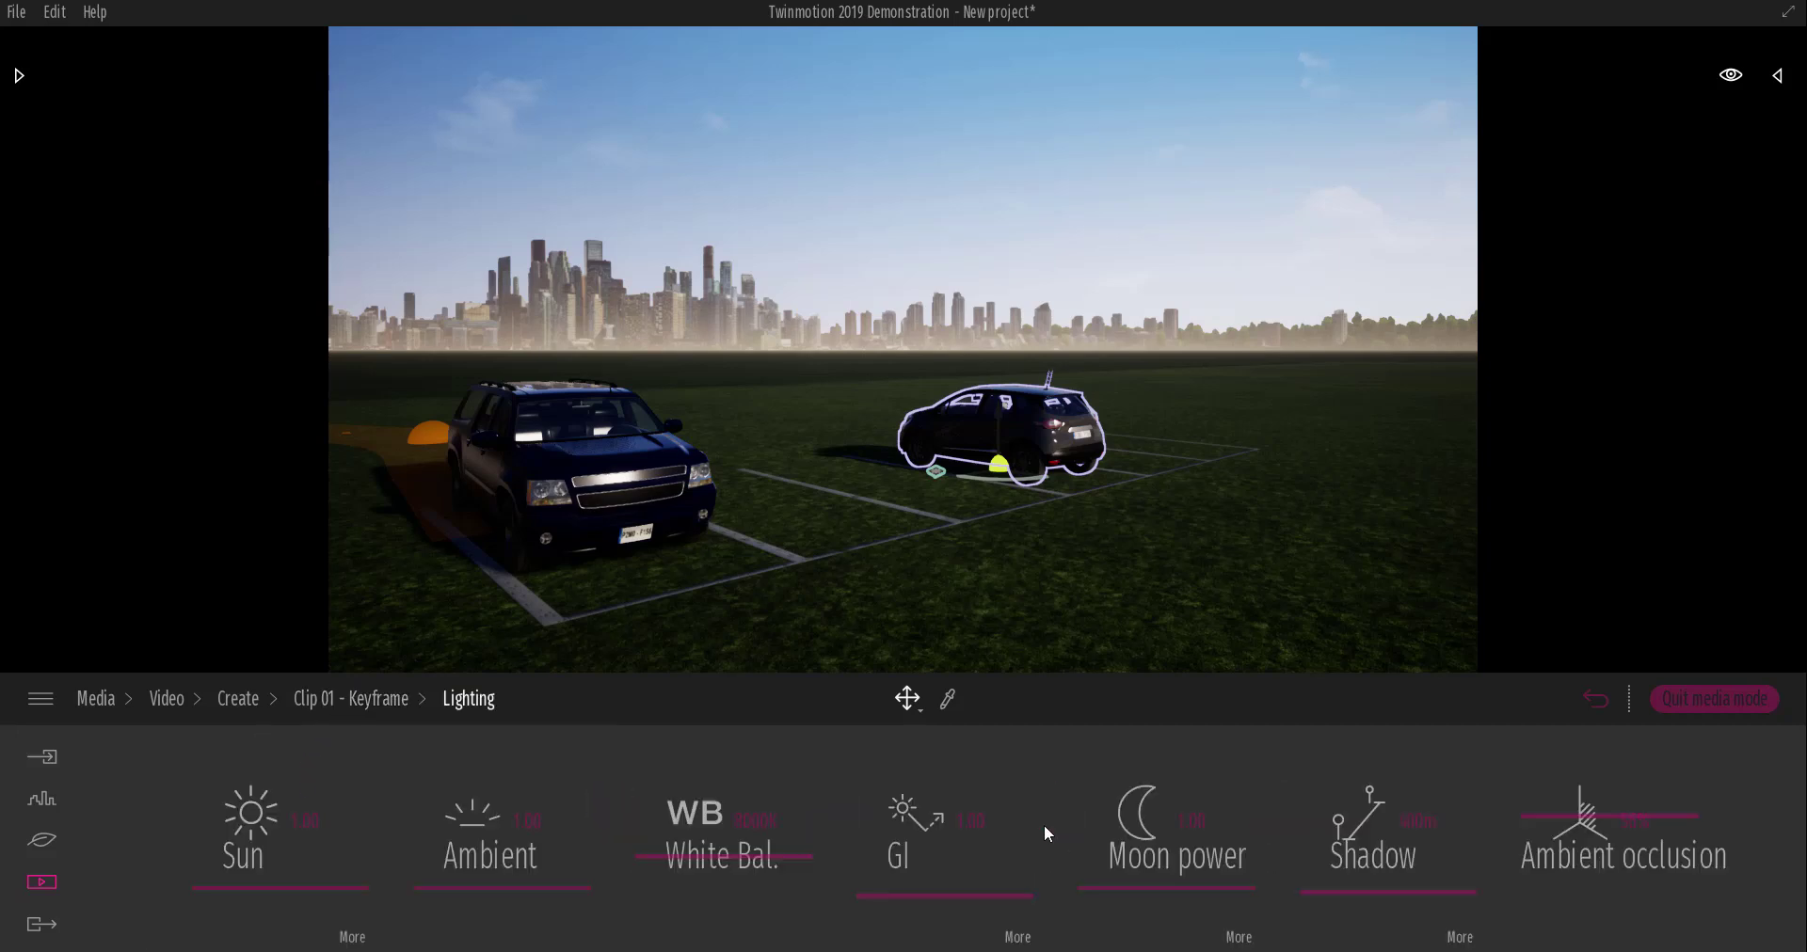
drag(361, 874, 363, 858)
click(238, 700)
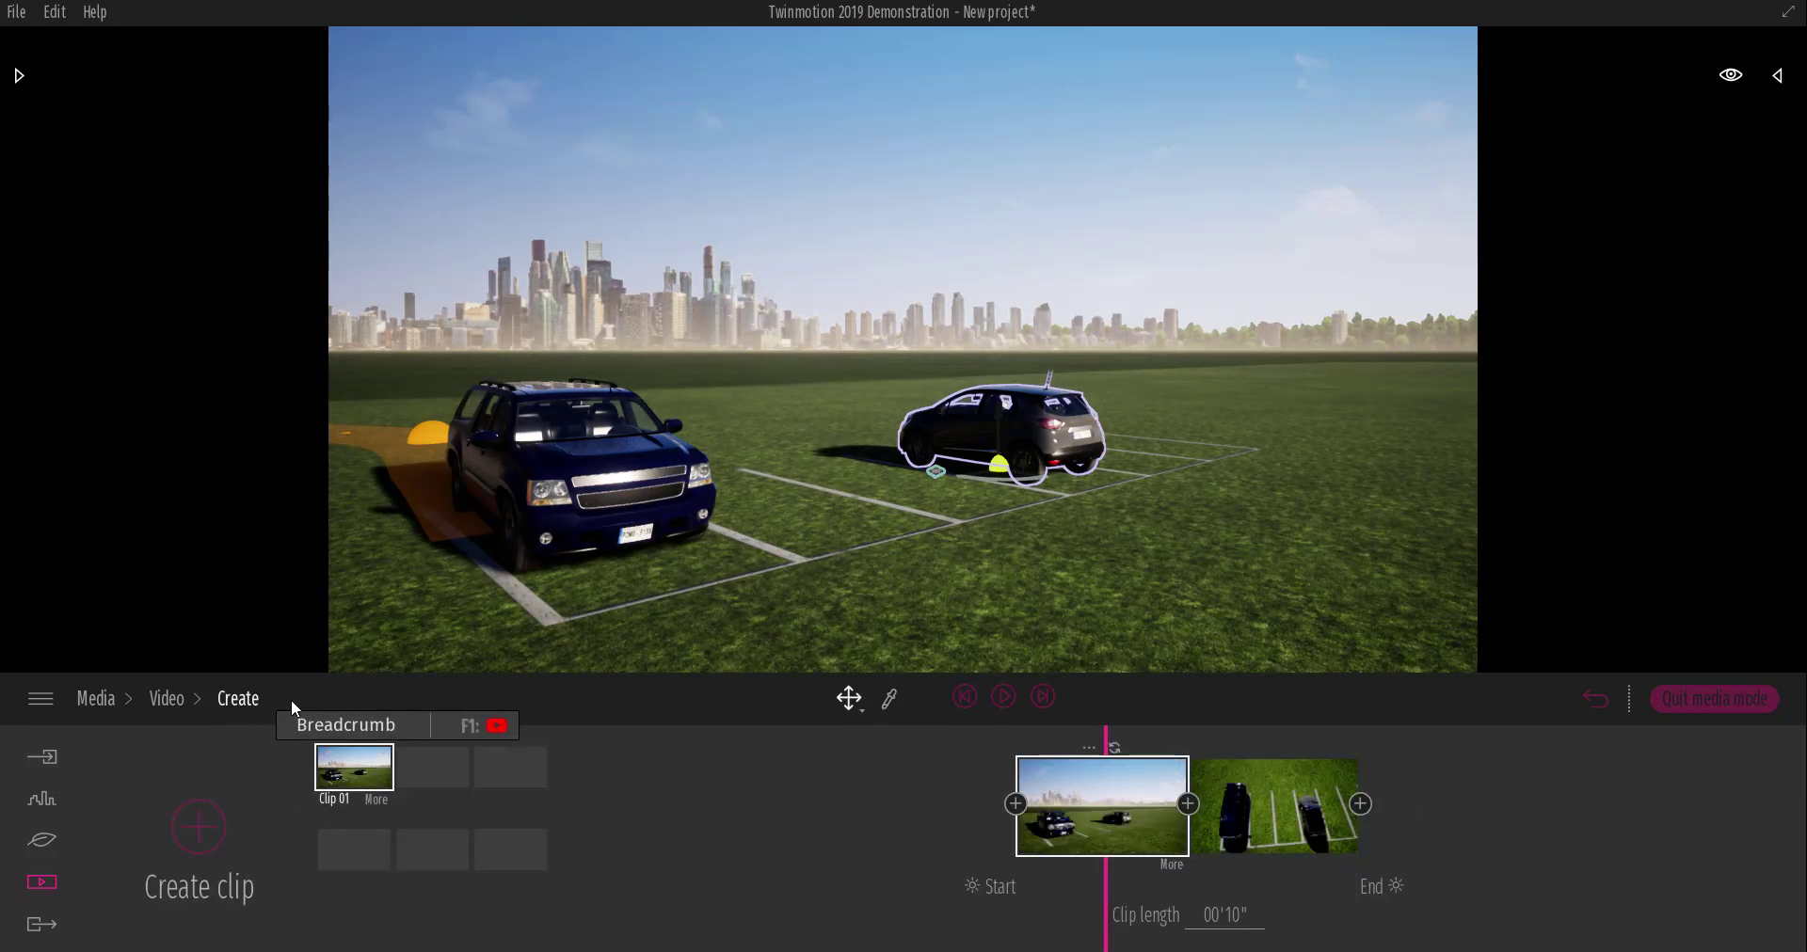
Set the Ambient lighting of the second keyframe to 2.20.
click(1340, 809)
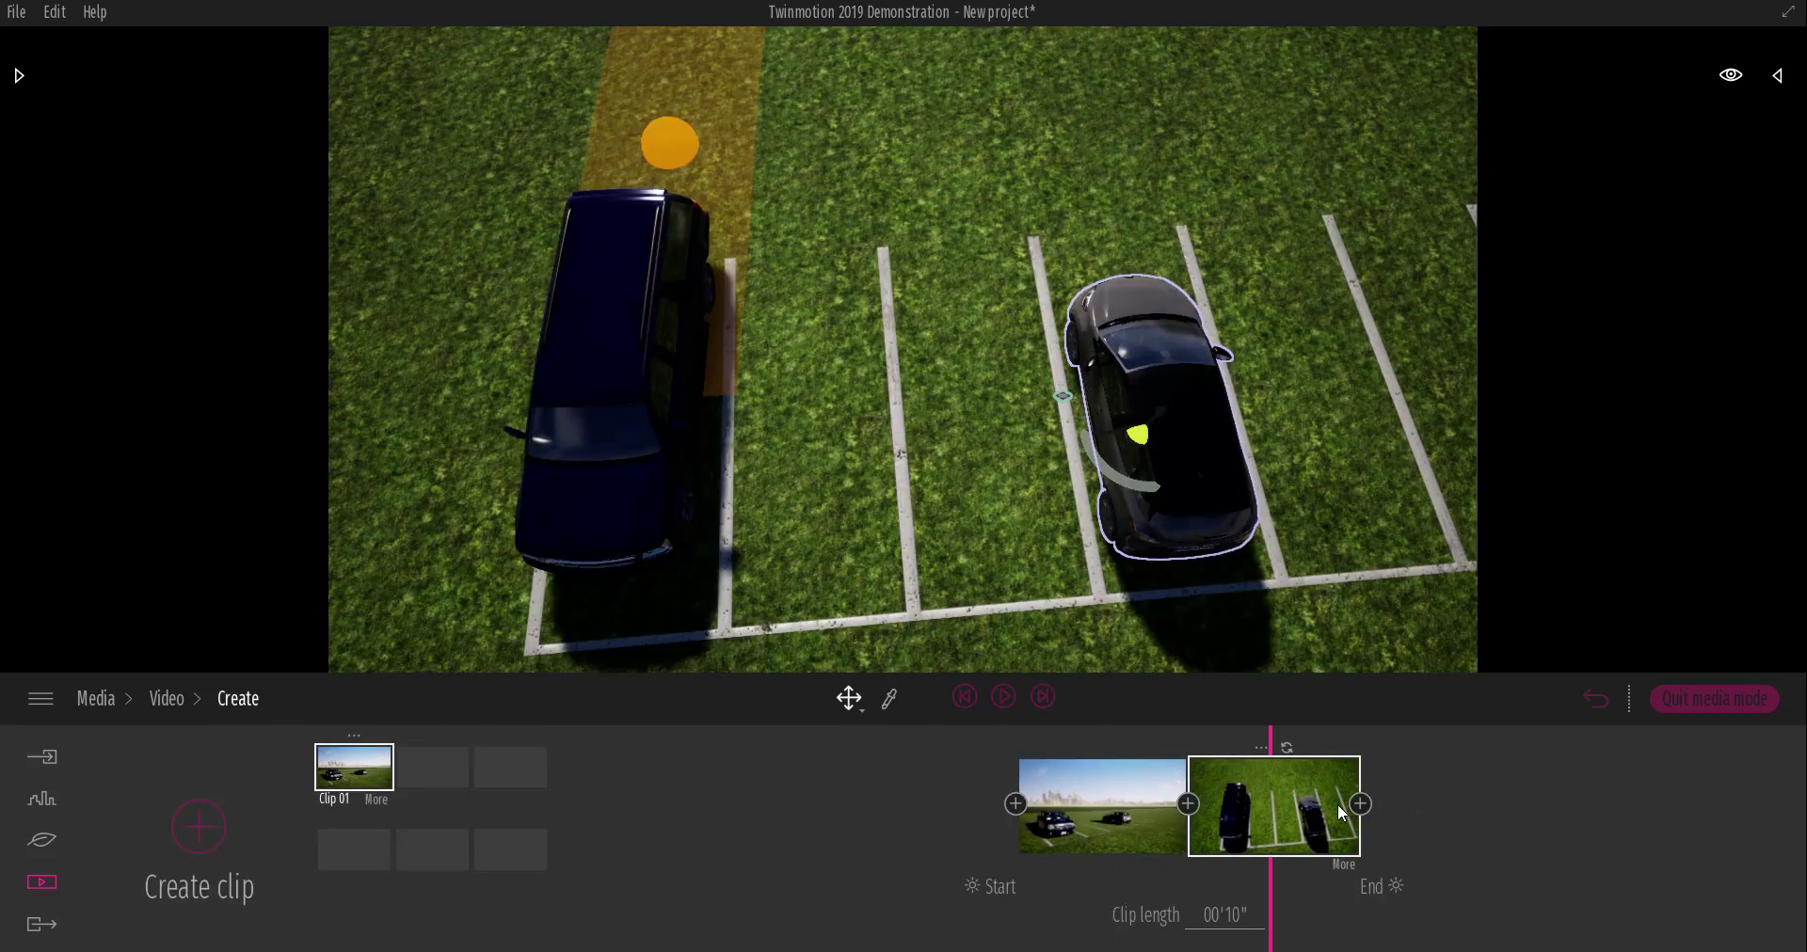
click(1343, 866)
click(1041, 828)
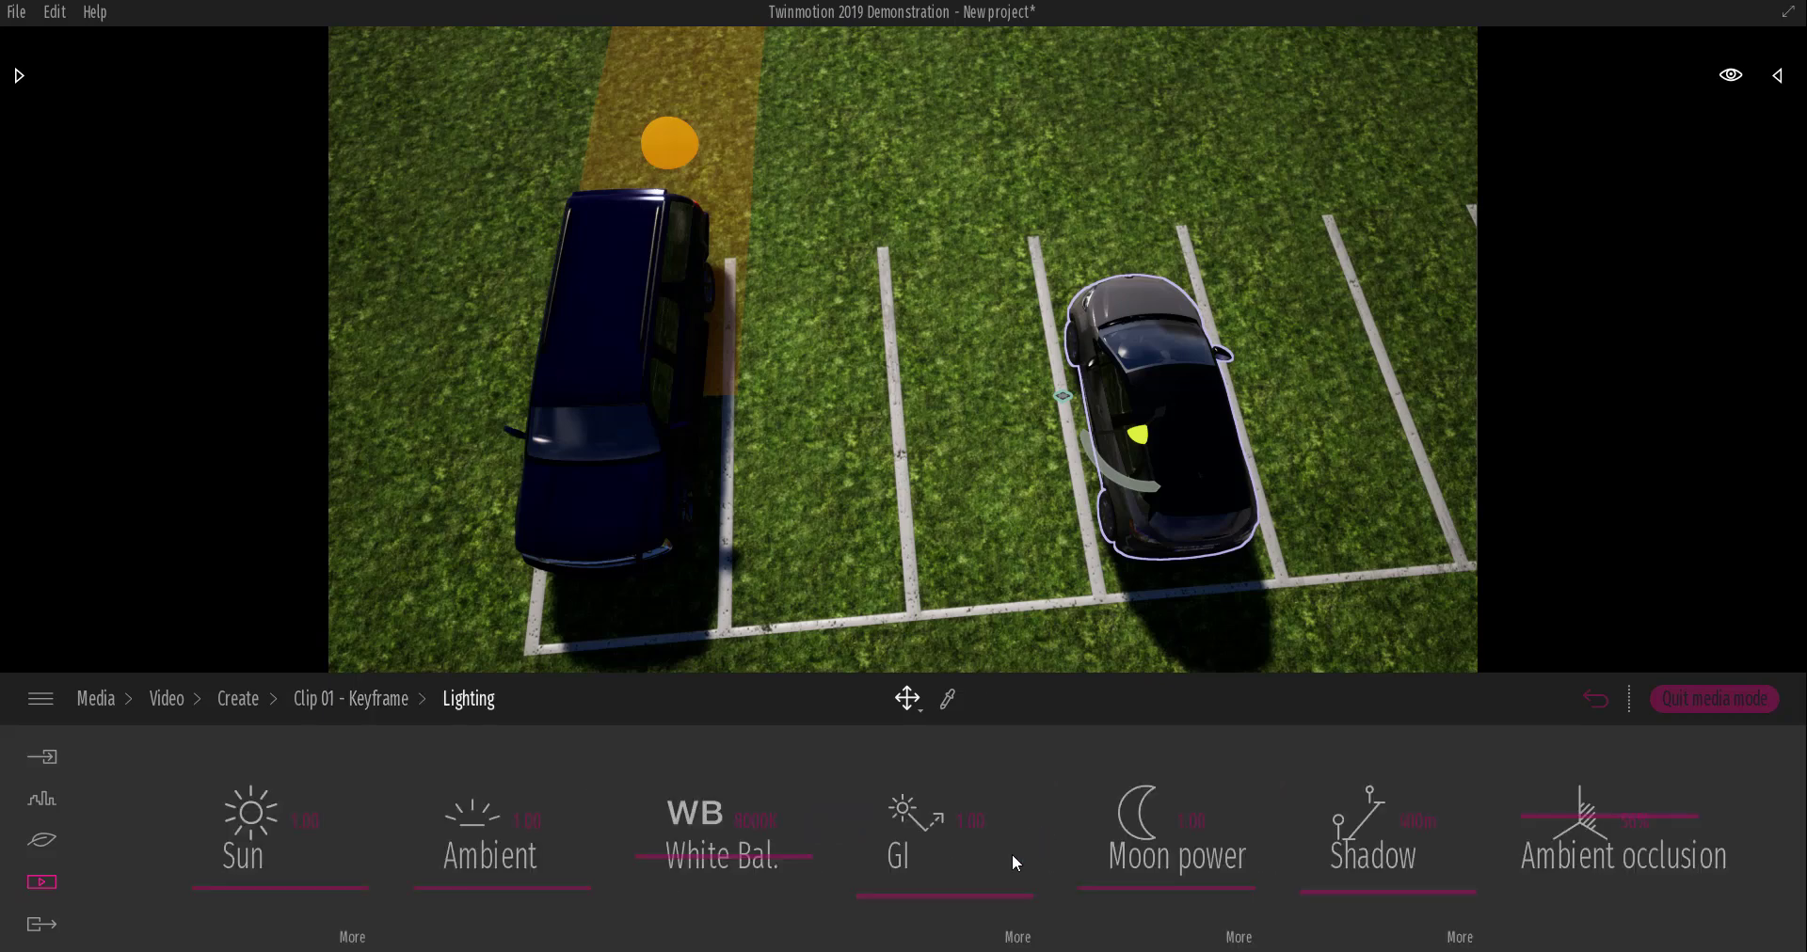
mouse_move(485, 882)
mouse_down()
mouse_move(486, 856)
mouse_move(492, 871)
mouse_up()
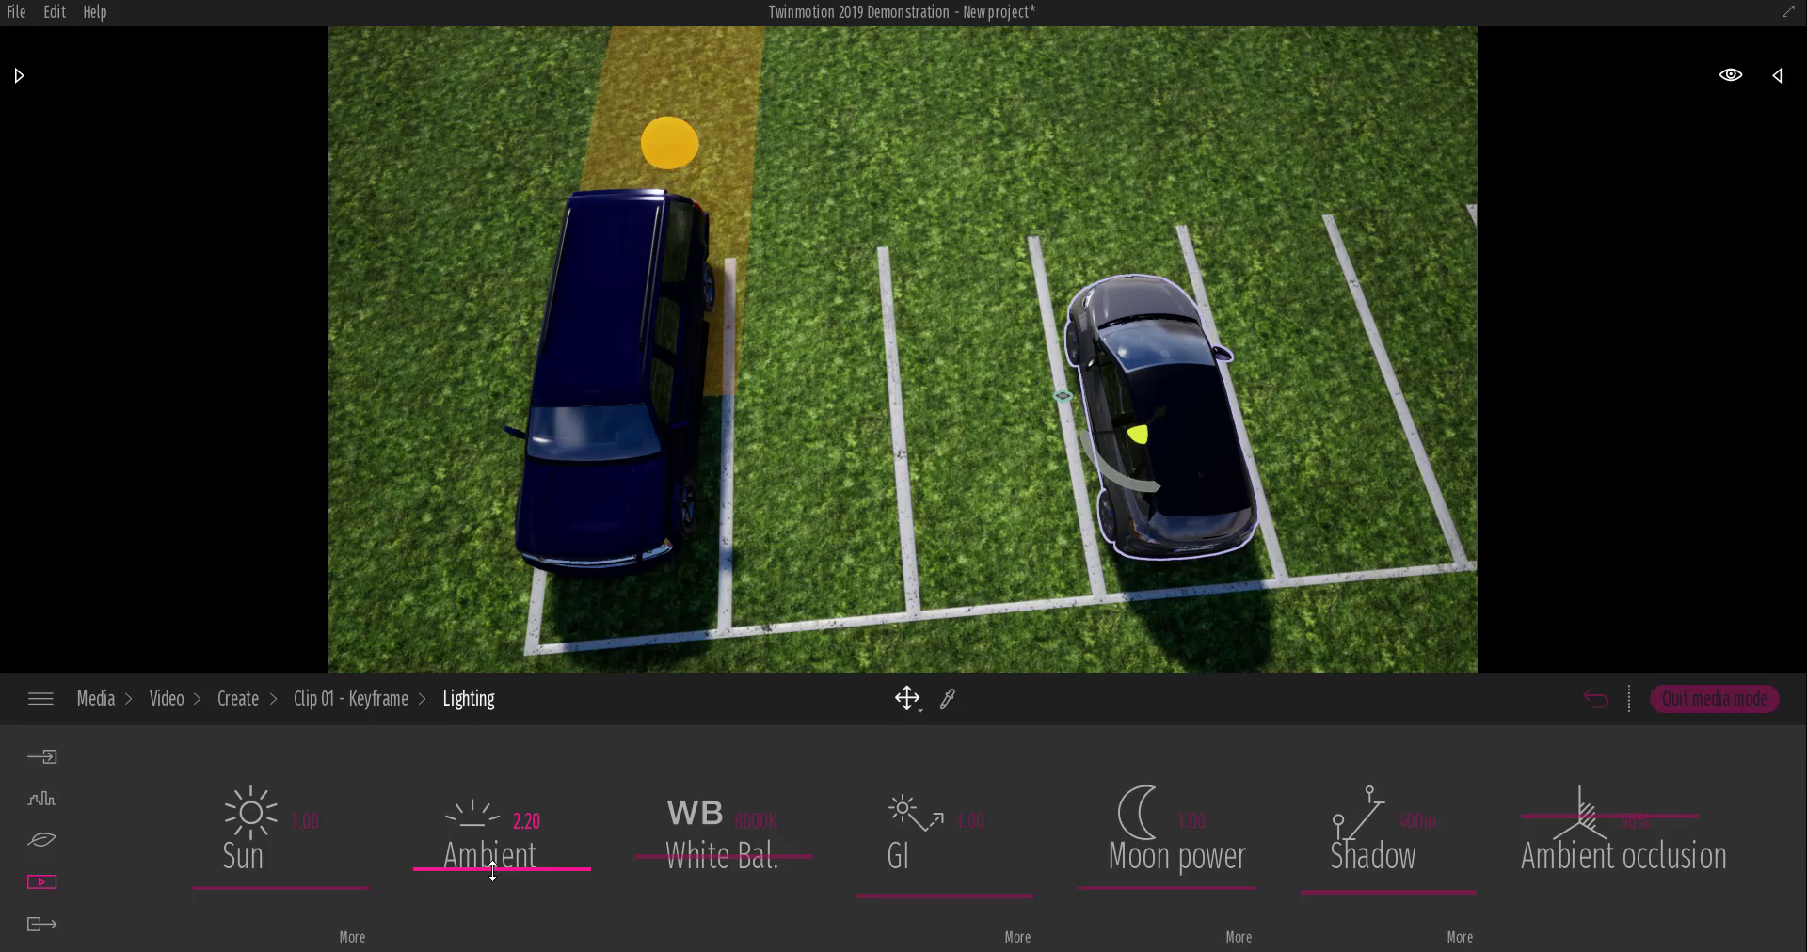
Shift the second keyframe's weather slightly toward clear sunshine and its season partway from summer to autumn, and return to the clip overview.
click(330, 700)
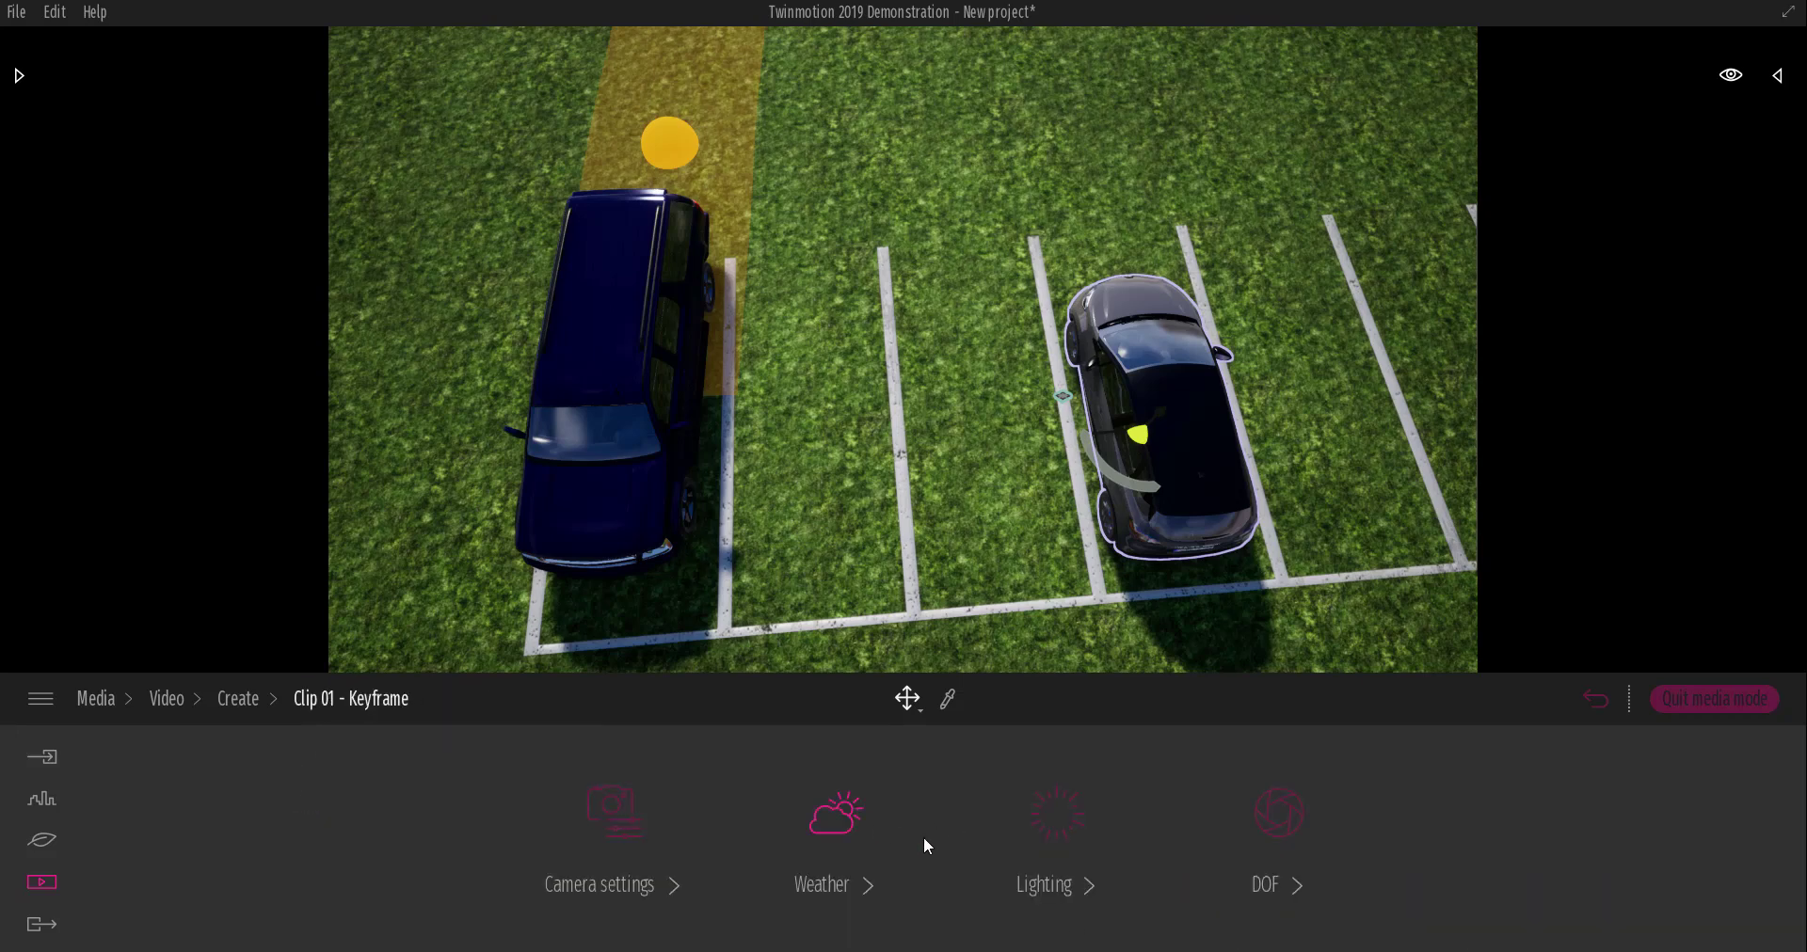
click(847, 816)
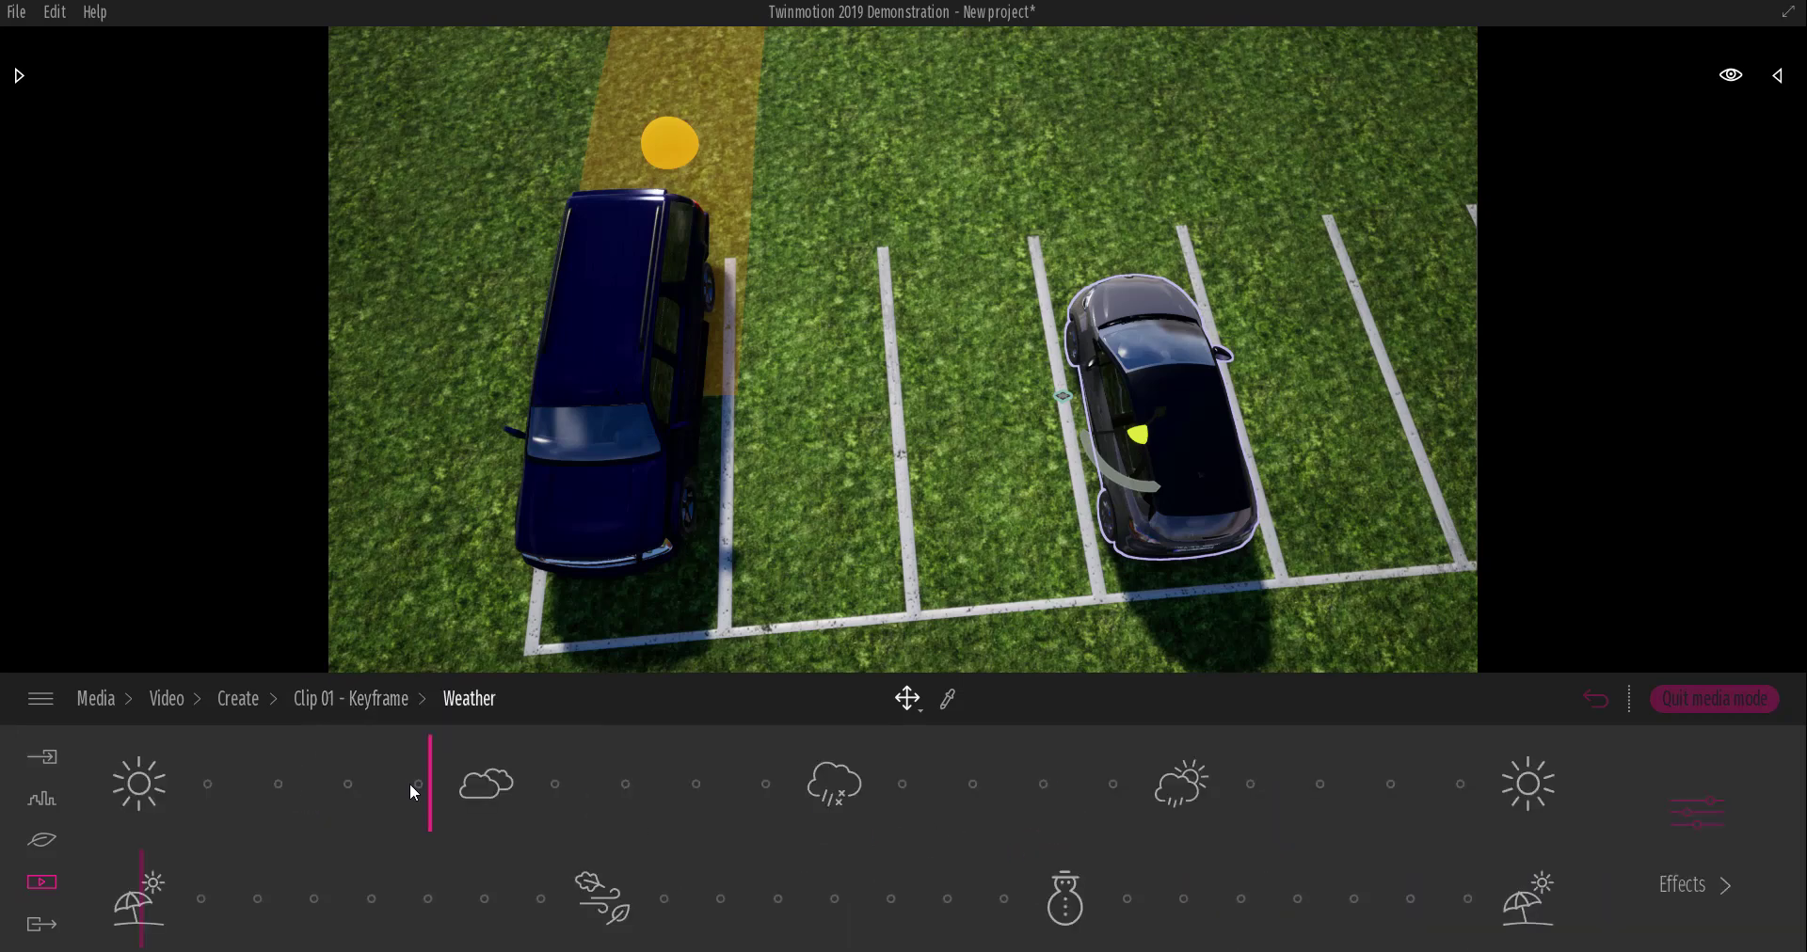
mouse_move(411, 786)
mouse_down()
mouse_move(566, 786)
mouse_move(428, 786)
mouse_up()
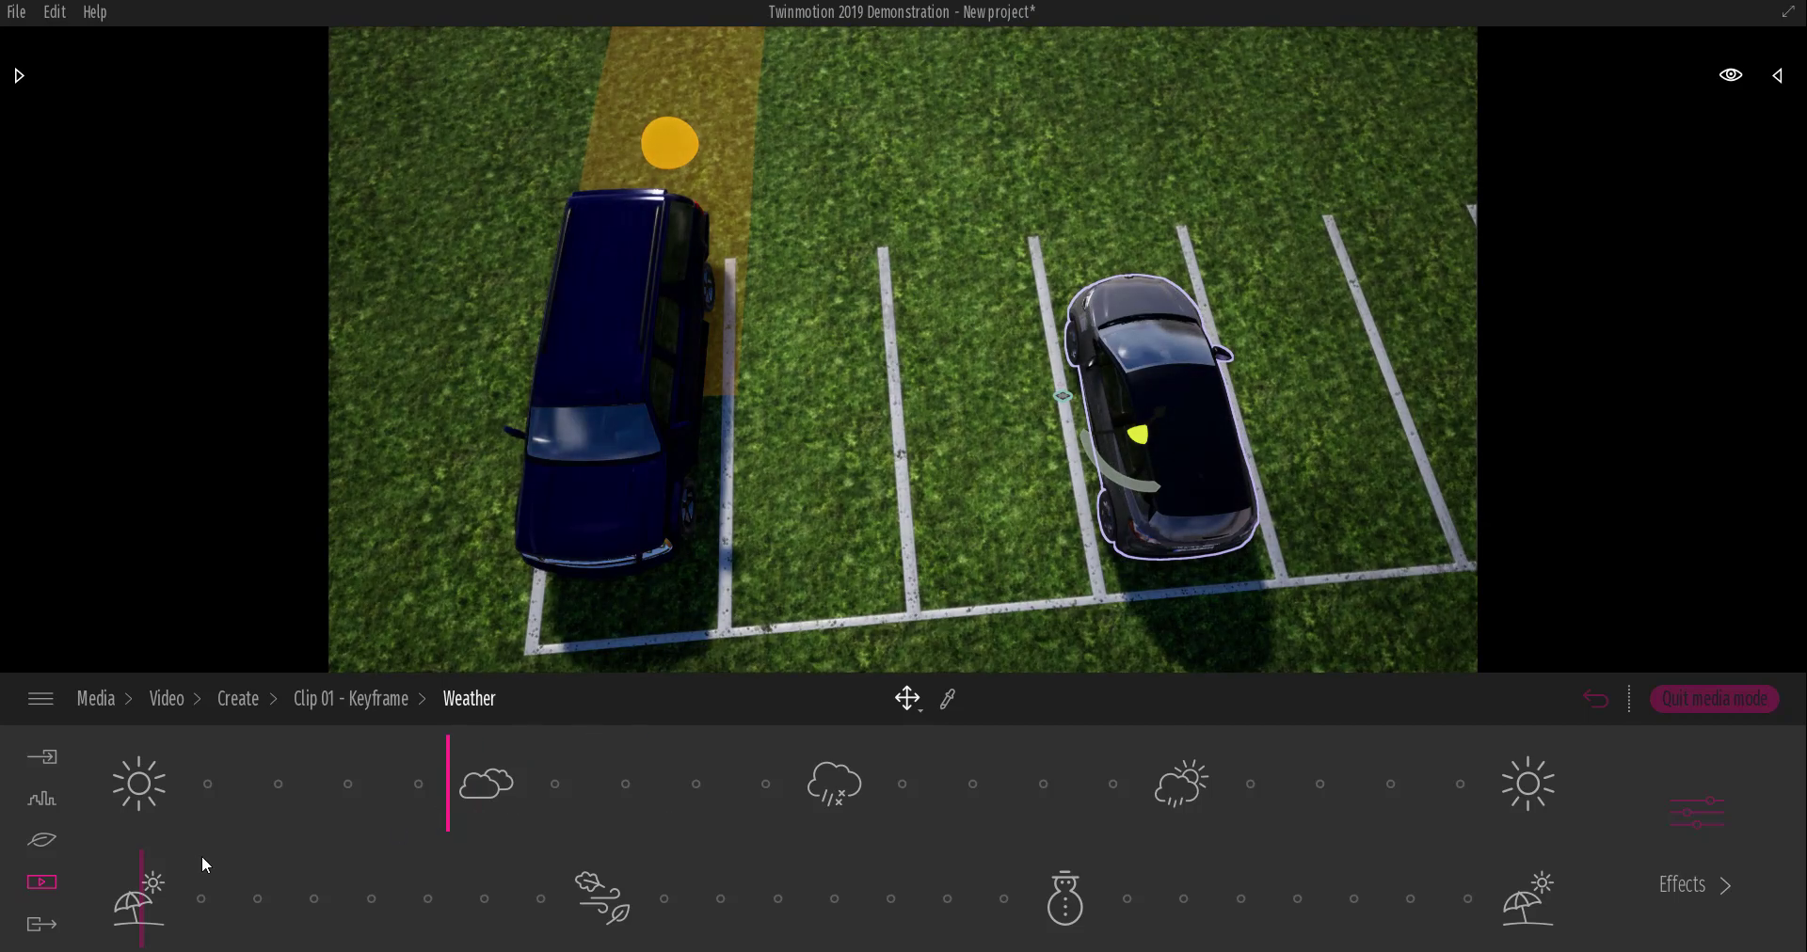
mouse_move(203, 864)
mouse_down()
mouse_move(343, 916)
mouse_move(484, 908)
mouse_move(395, 895)
mouse_up()
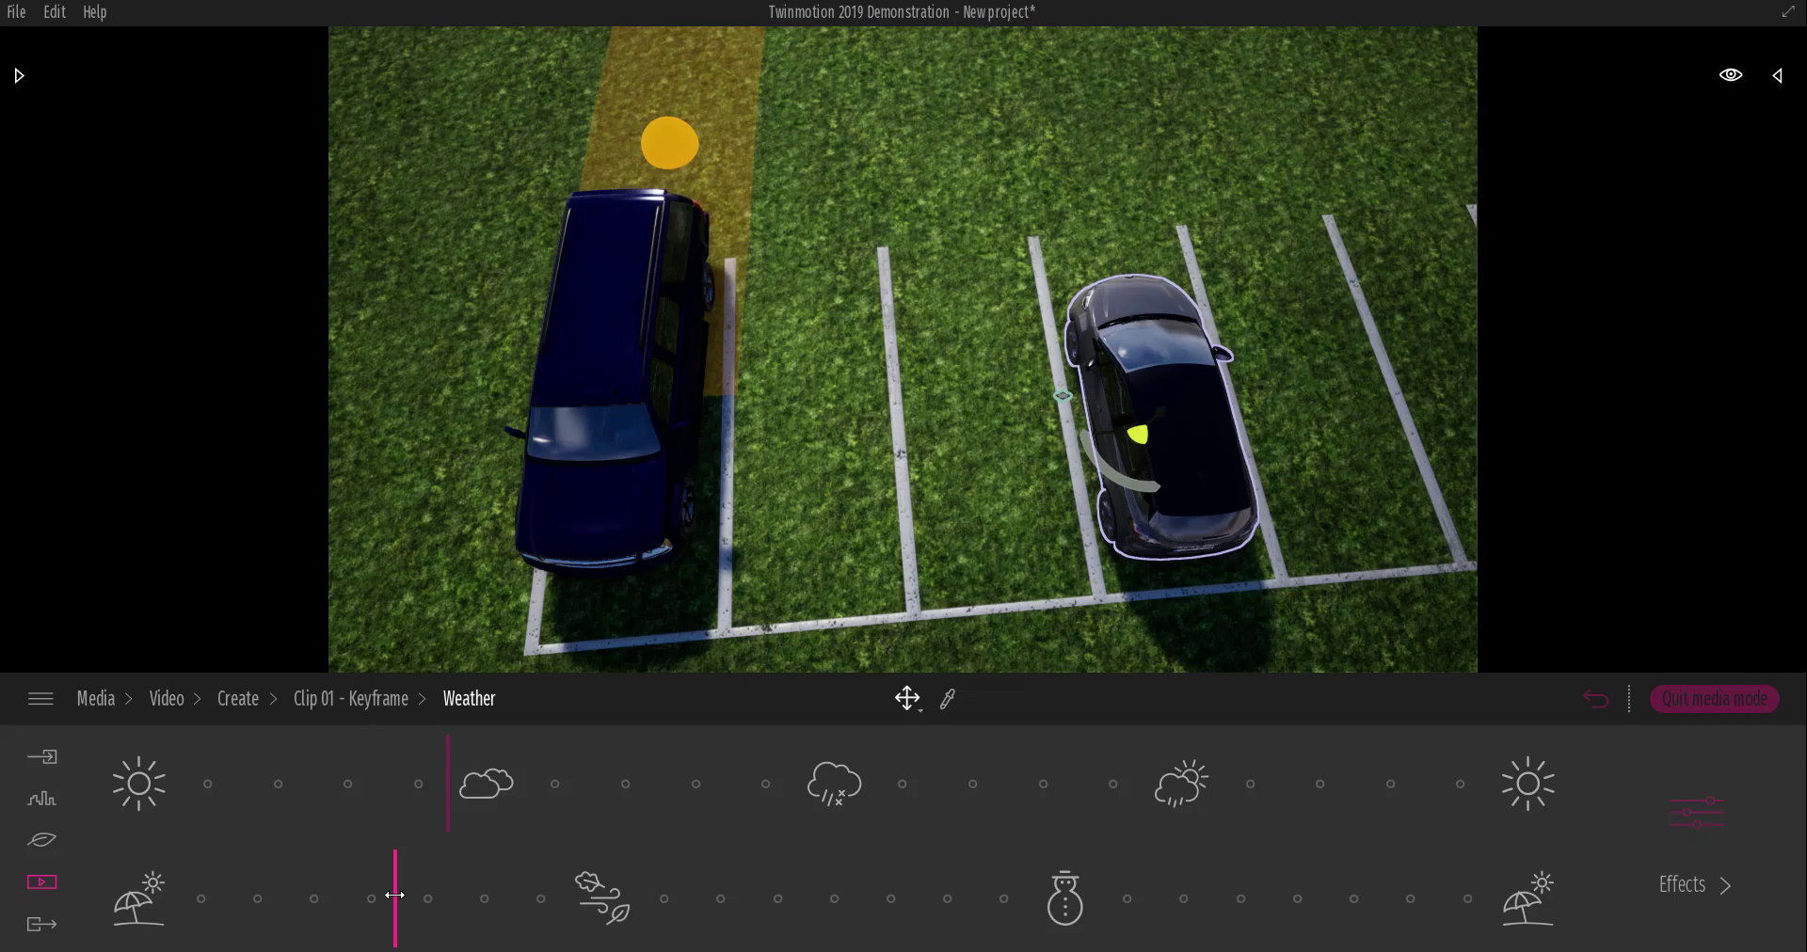
mouse_move(463, 783)
mouse_down()
mouse_move(537, 786)
mouse_move(405, 787)
mouse_up()
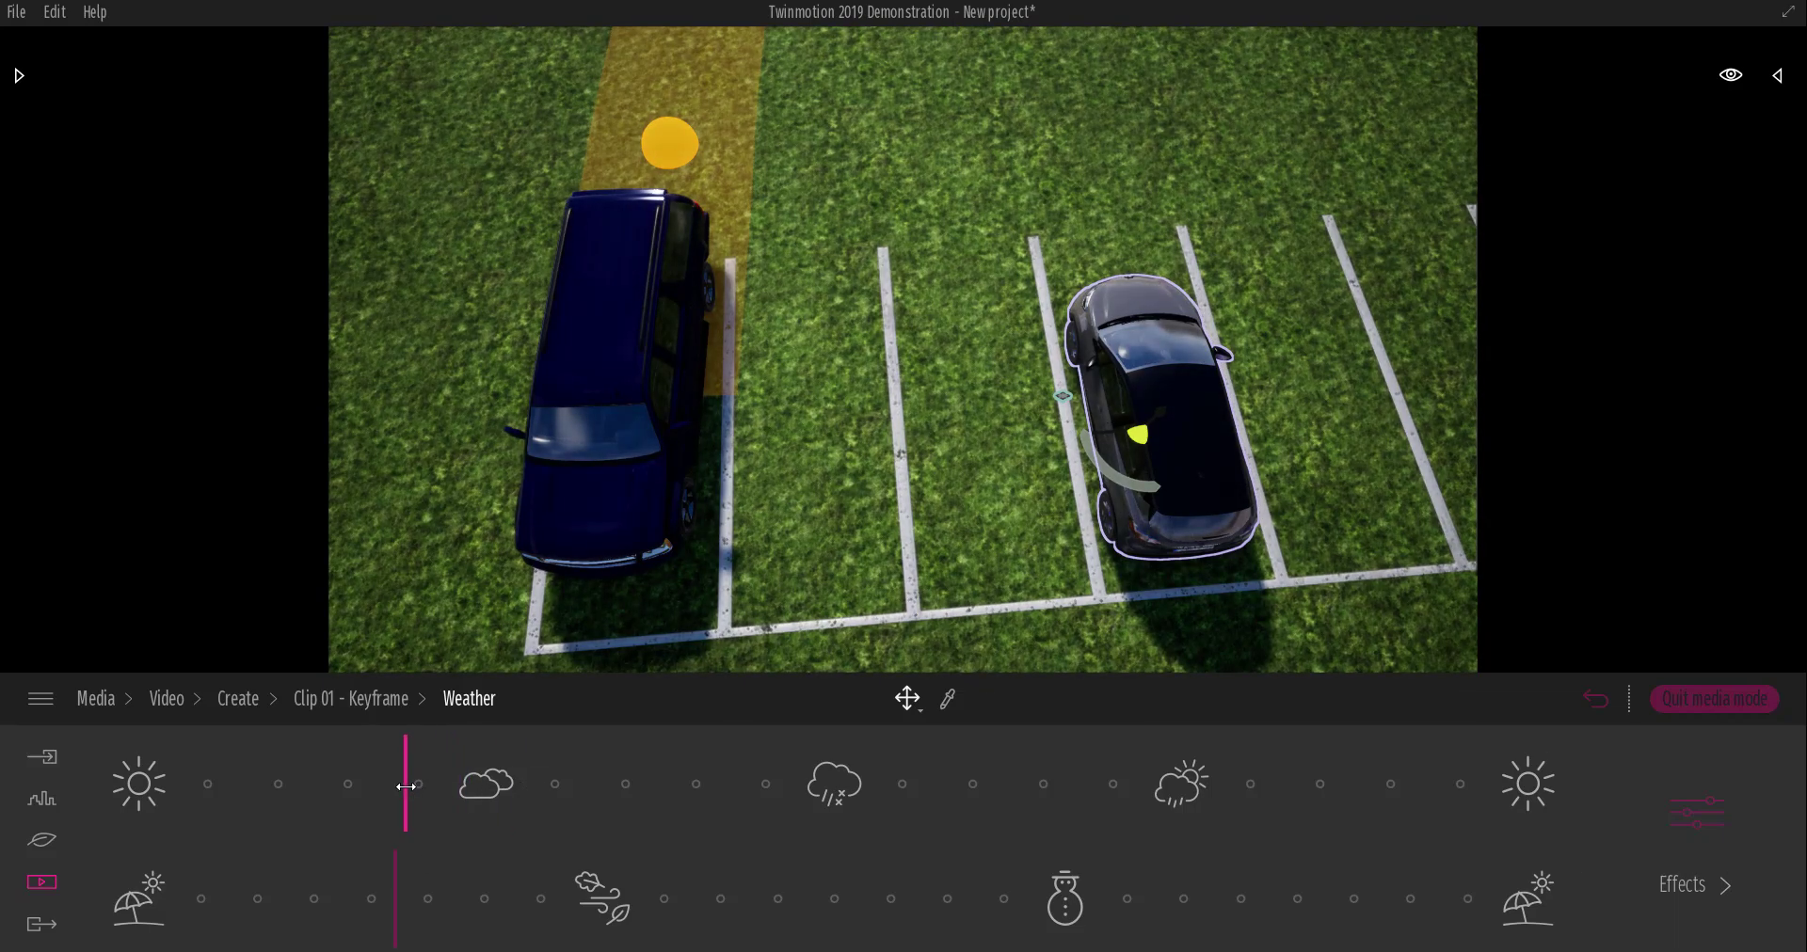
click(359, 702)
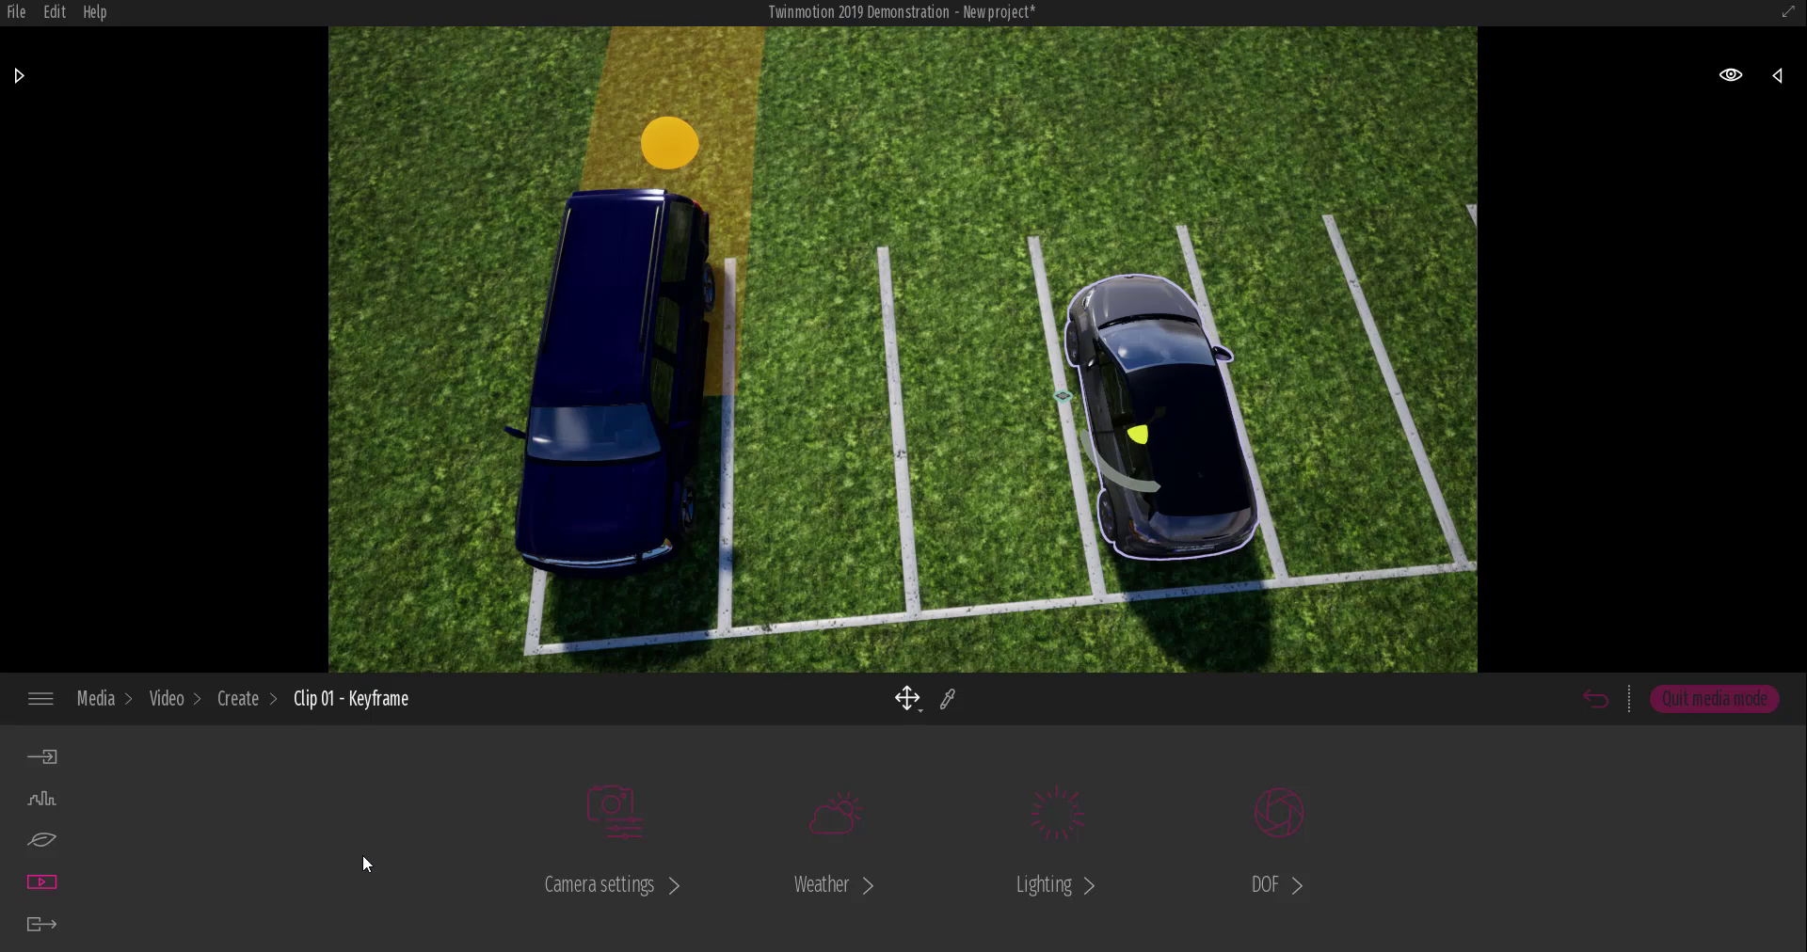
click(238, 700)
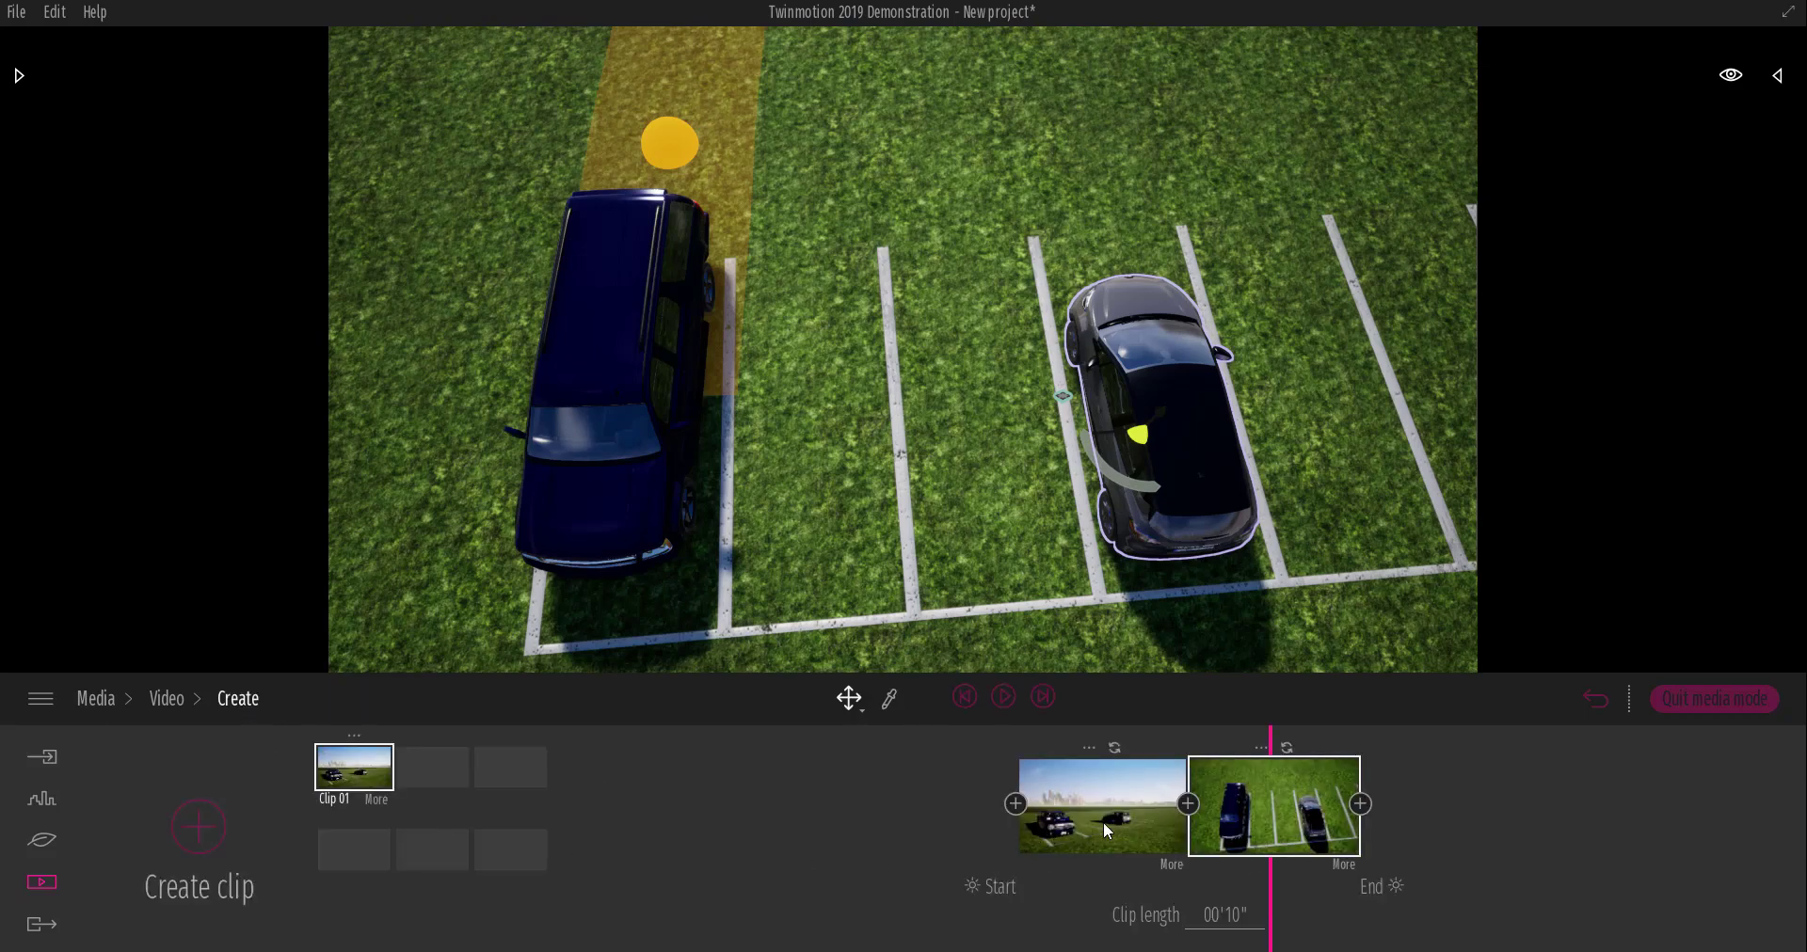
Play the clip to preview the lighting and weather changes, and return to the first keyframe.
click(1004, 697)
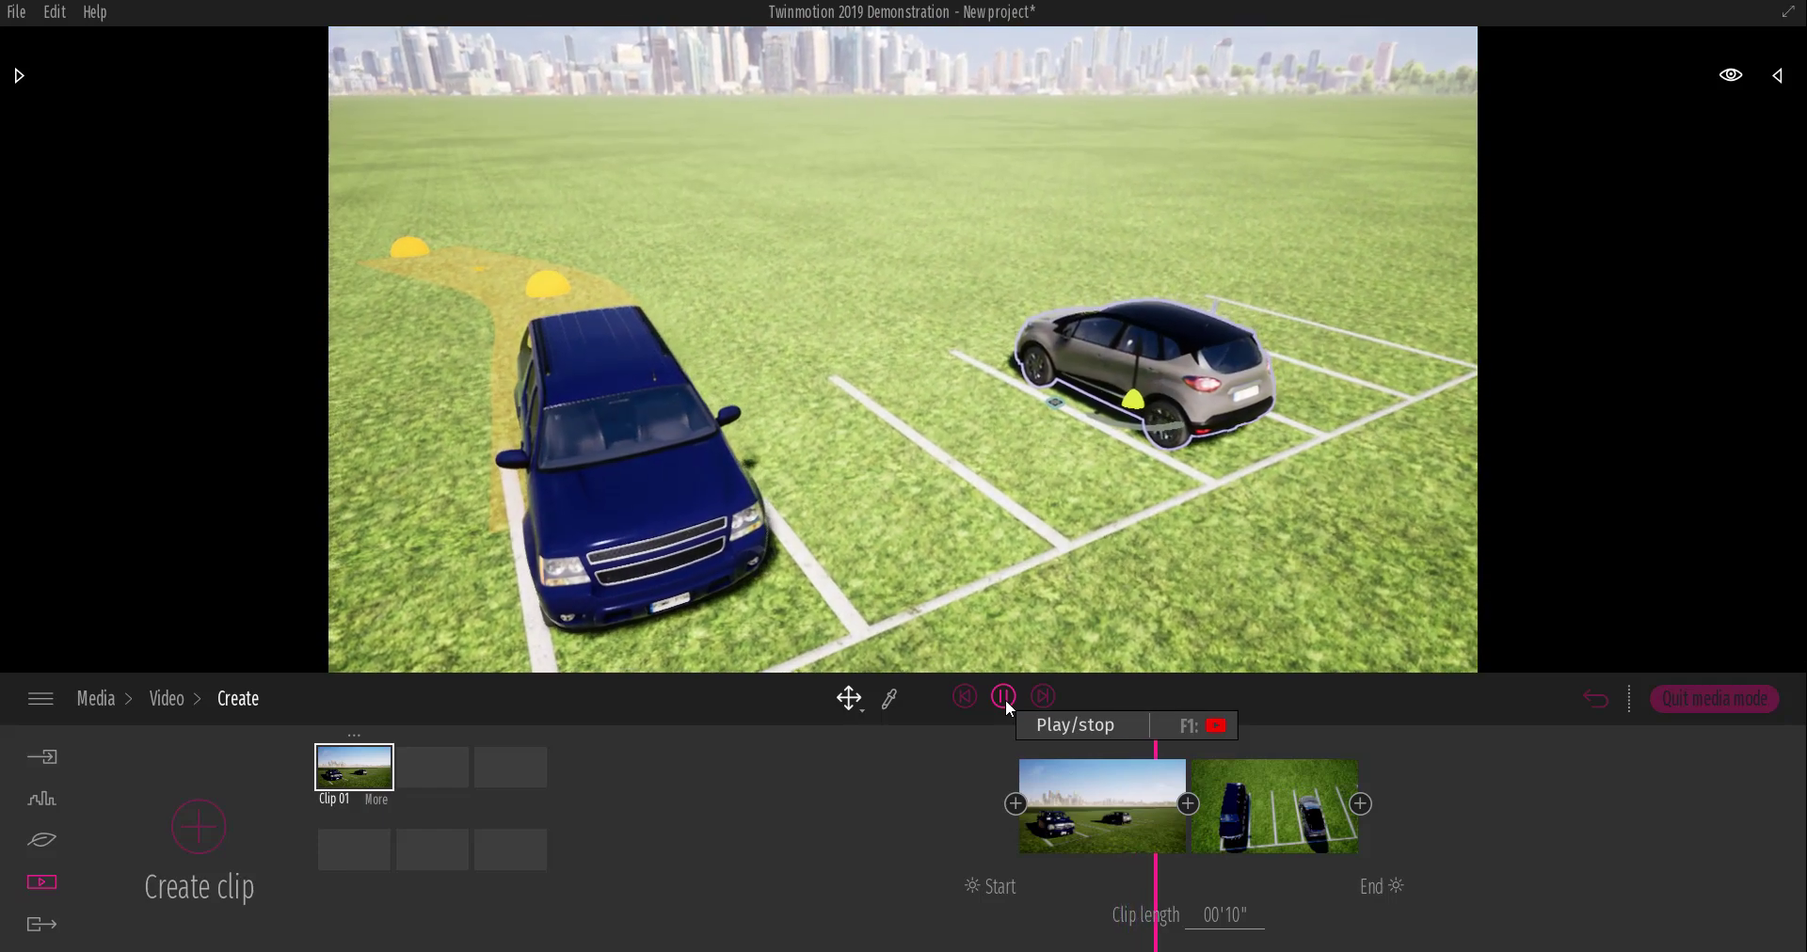
click(1005, 699)
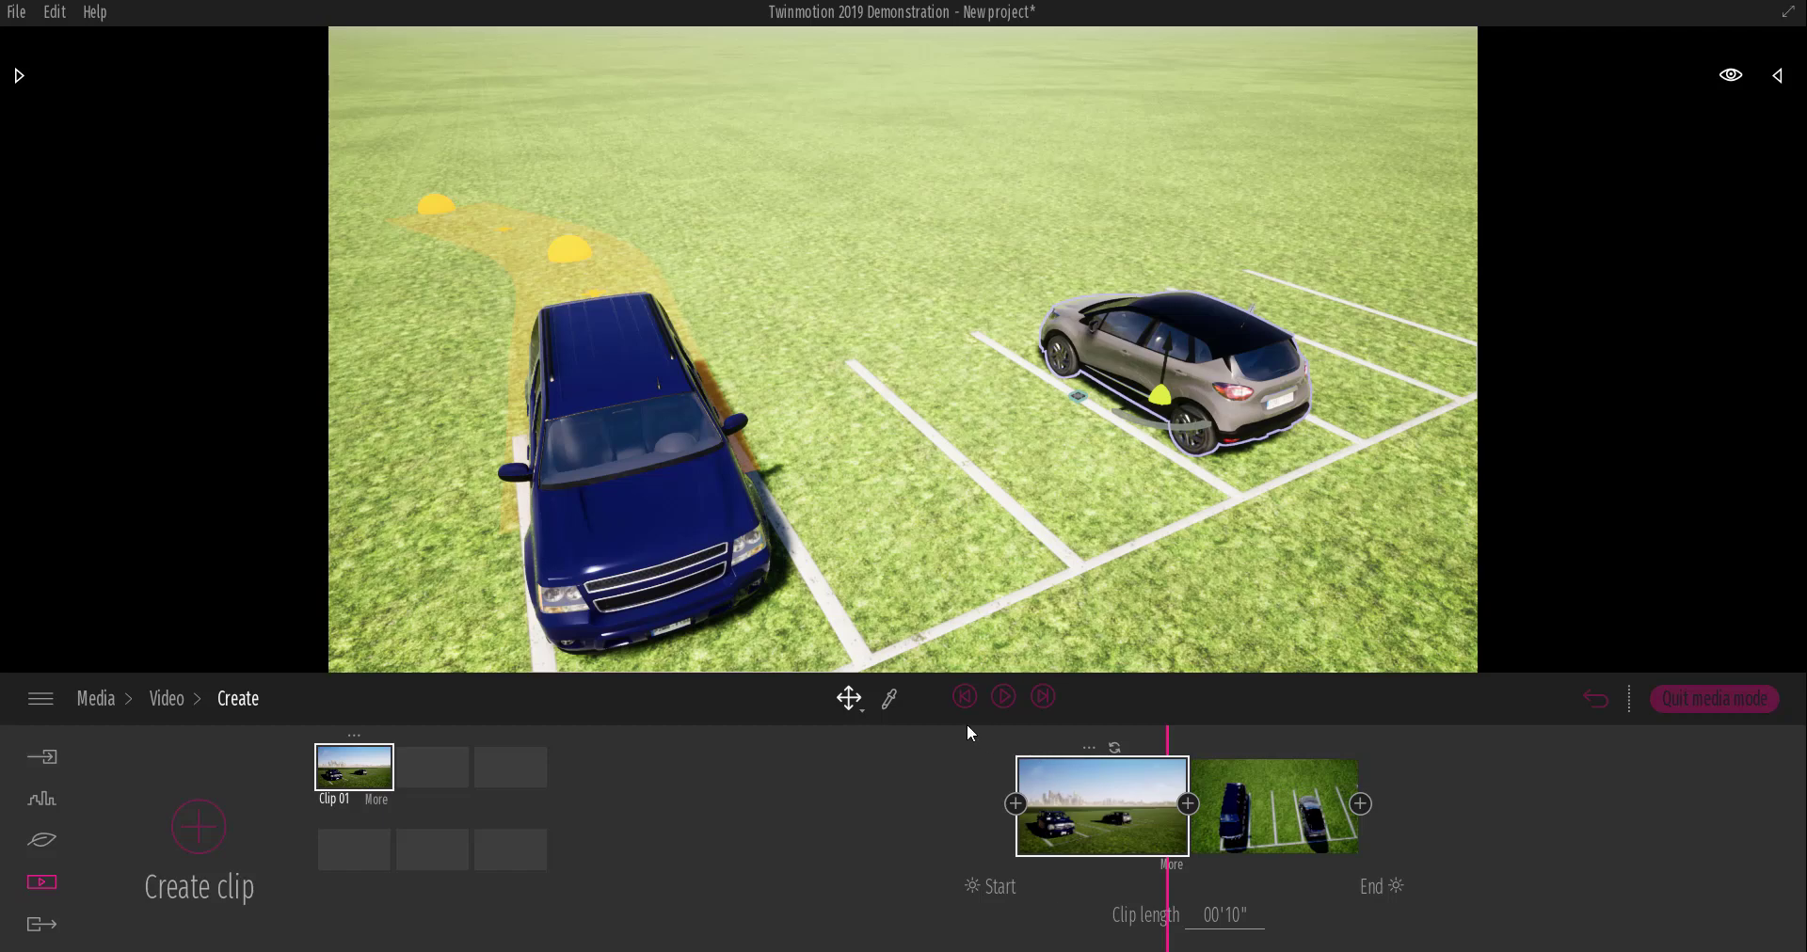
click(965, 699)
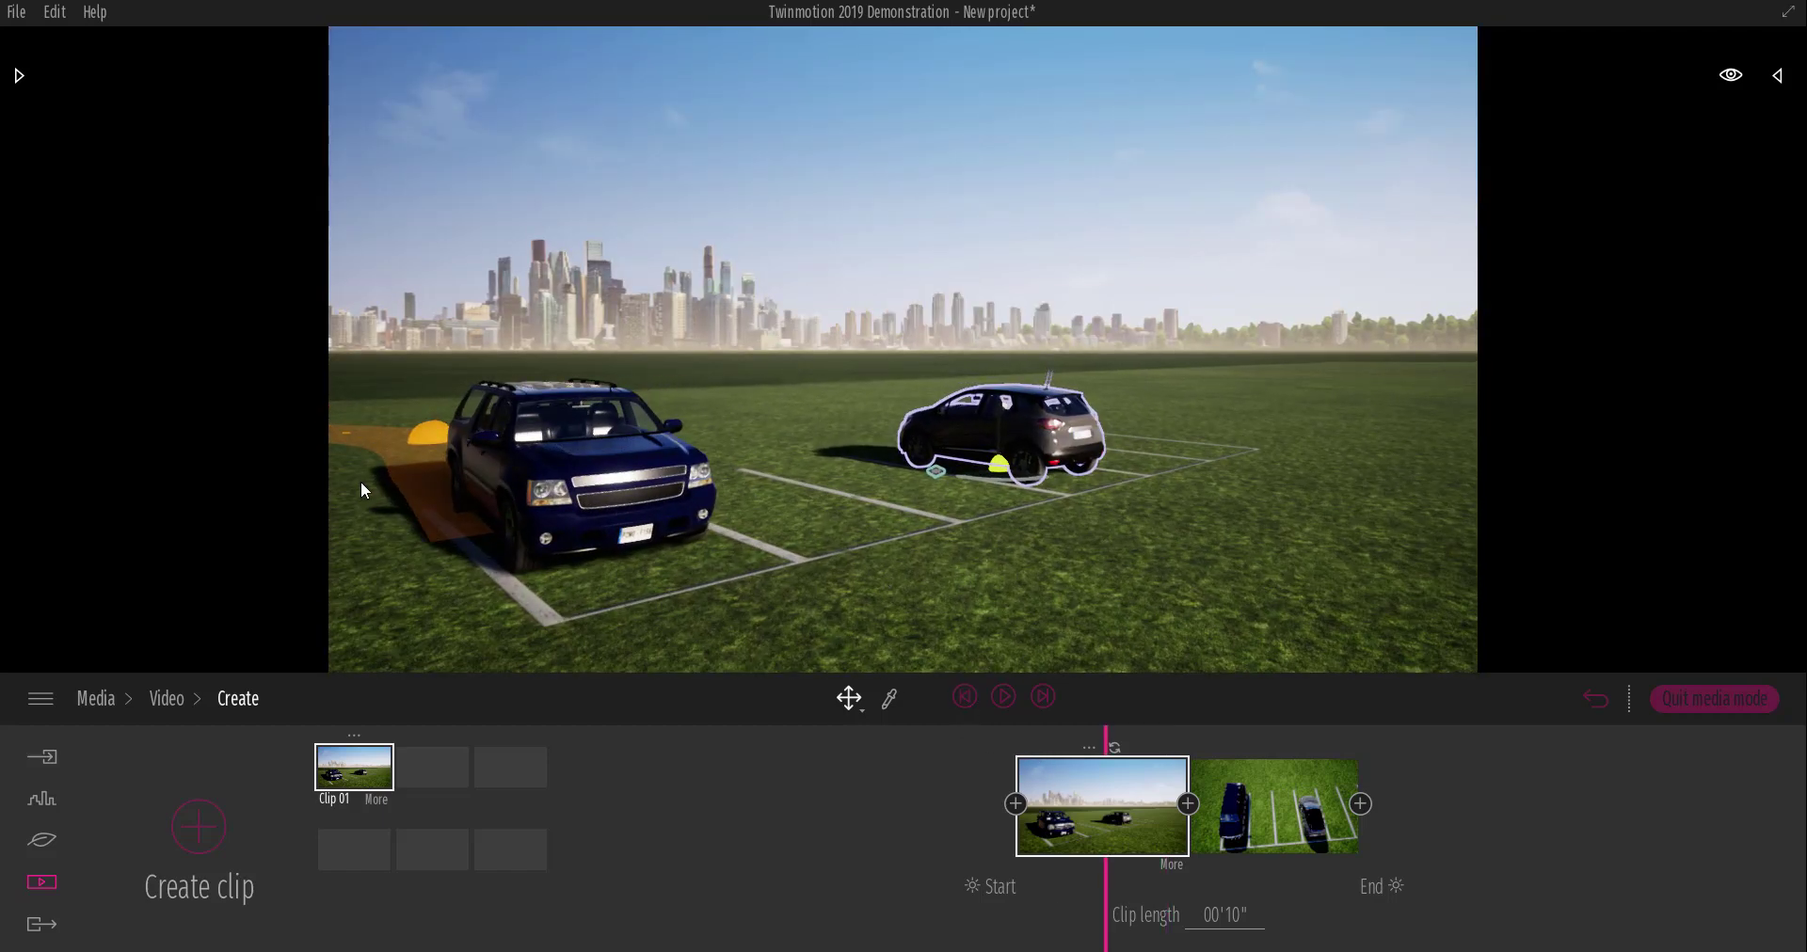
Place a Box Reflection Probe from the library on the grass between the two vehicles and set its size to 6.45 m.
click(32, 78)
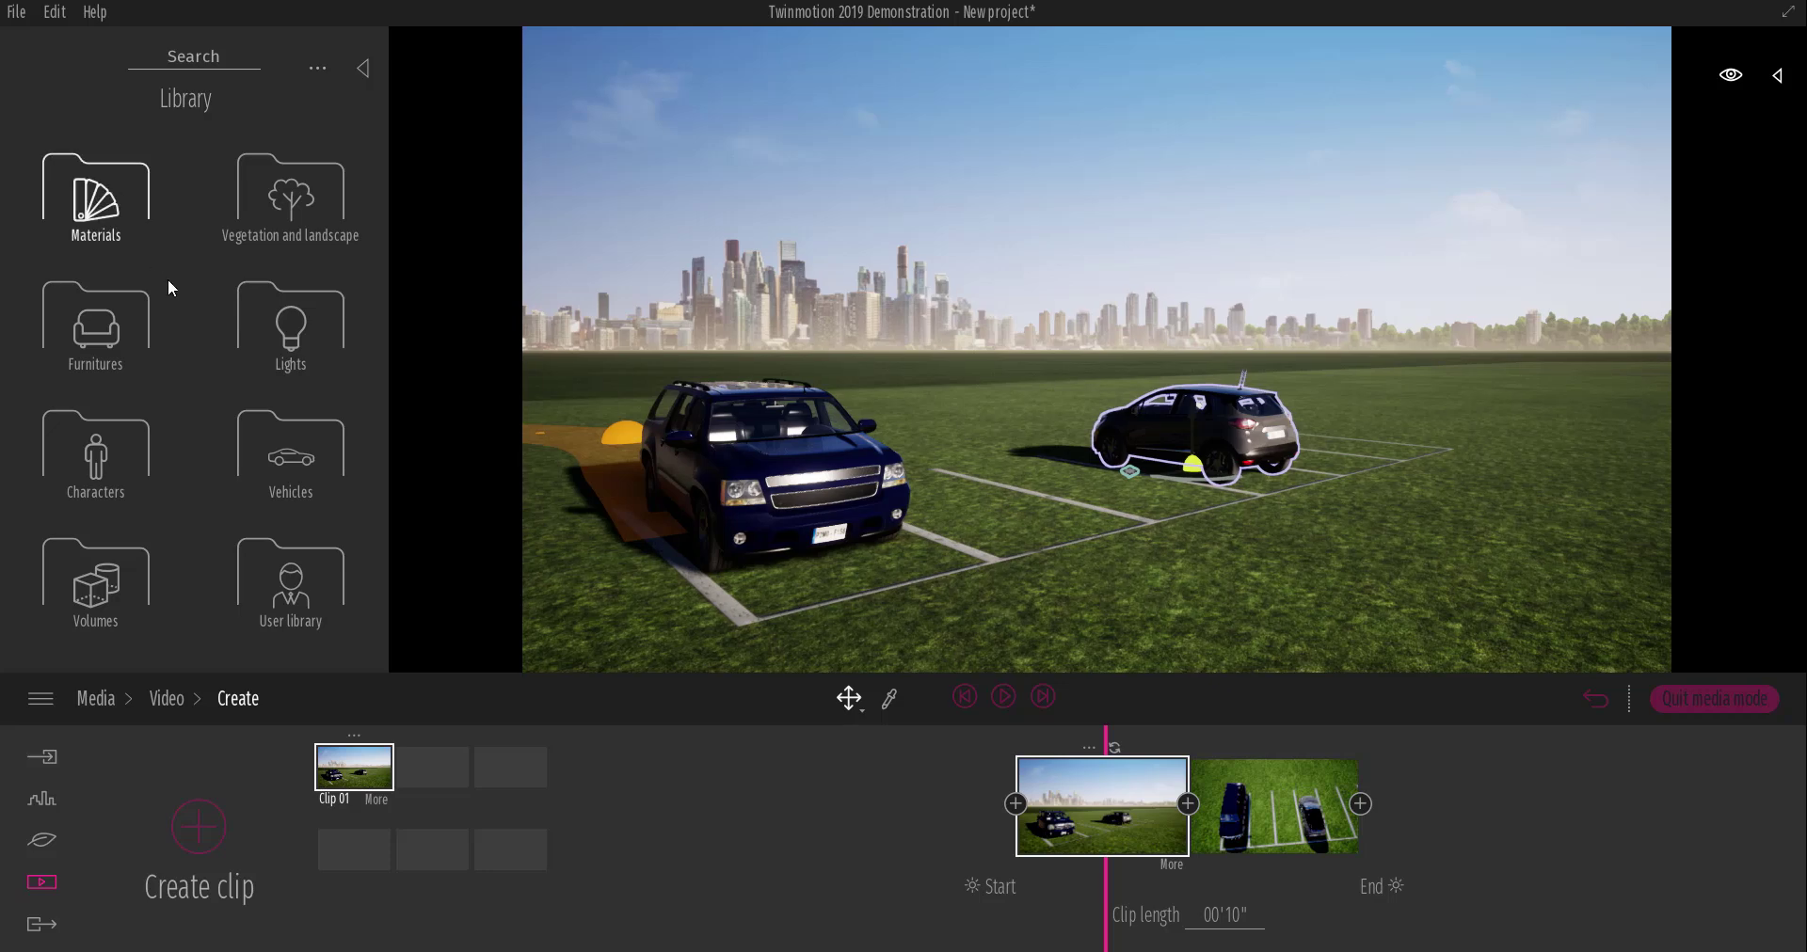
click(148, 599)
drag(272, 186, 1016, 494)
mouse_move(1210, 880)
mouse_down()
mouse_move(1202, 864)
mouse_move(1210, 889)
mouse_up()
shift+middle_drag(956, 427, 1035, 505)
scroll(1076, 515, up, 4)
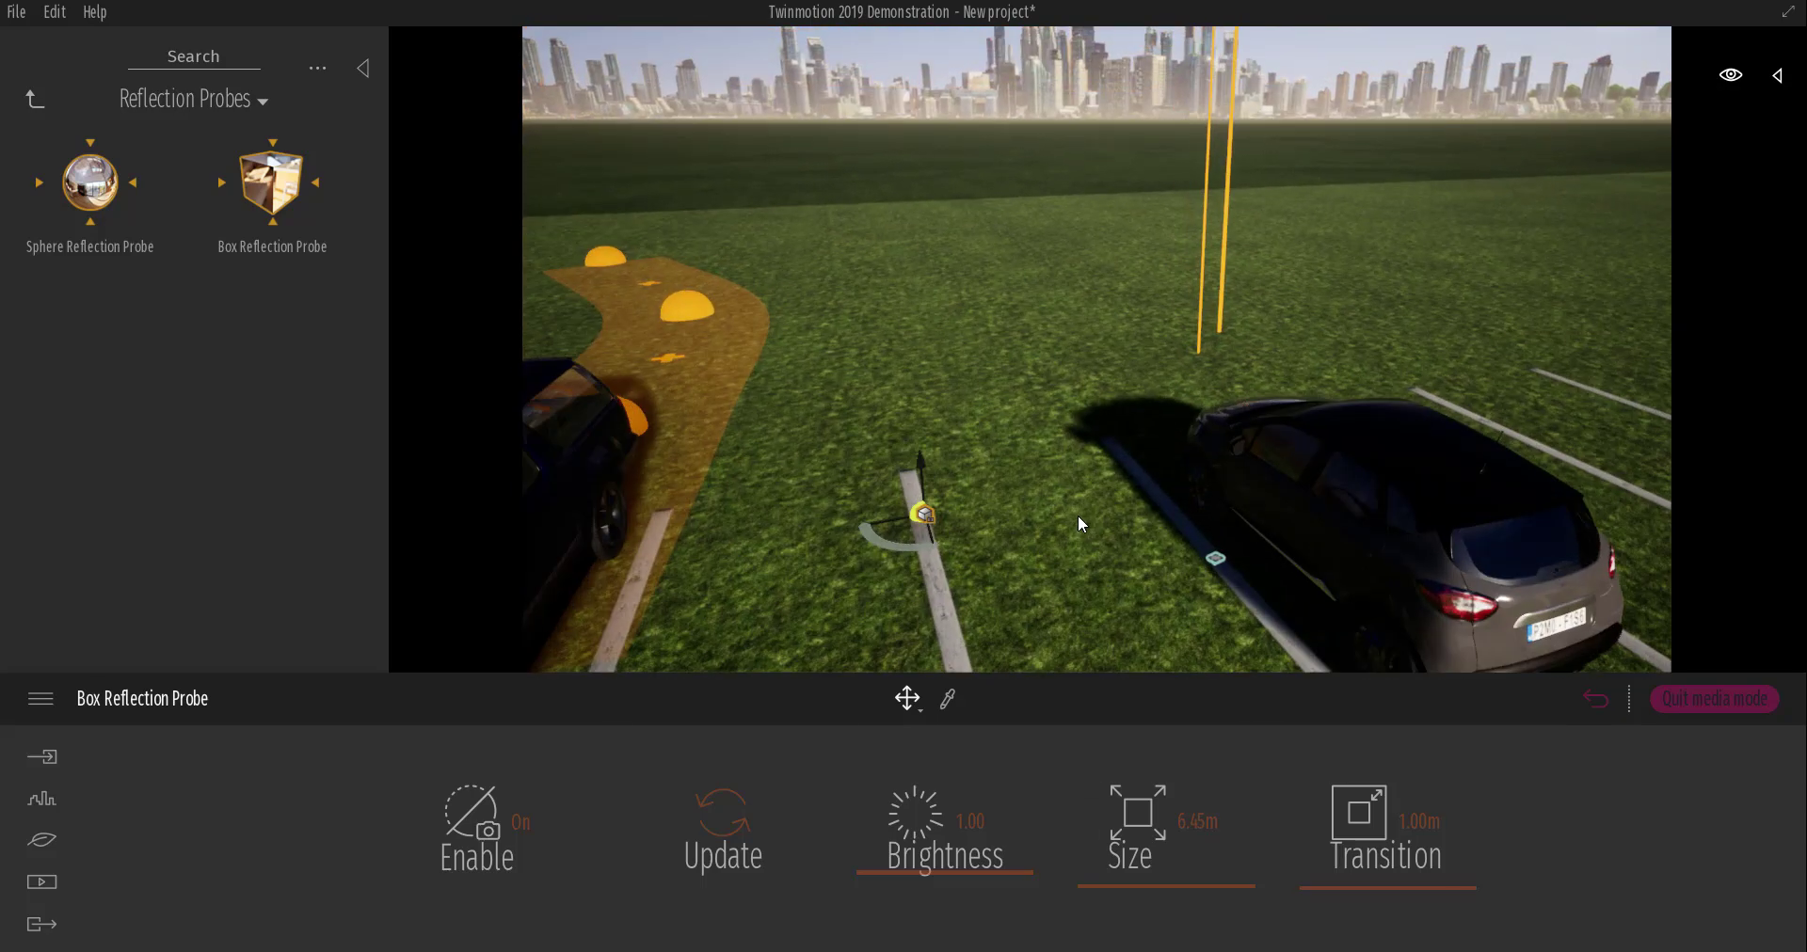
Examine the box reflection probe's boundary around the parking stalls and the blue SUV.
shift+middle_drag(1172, 483, 1032, 463)
drag(1032, 463, 593, 440)
right_drag(996, 456, 1053, 513)
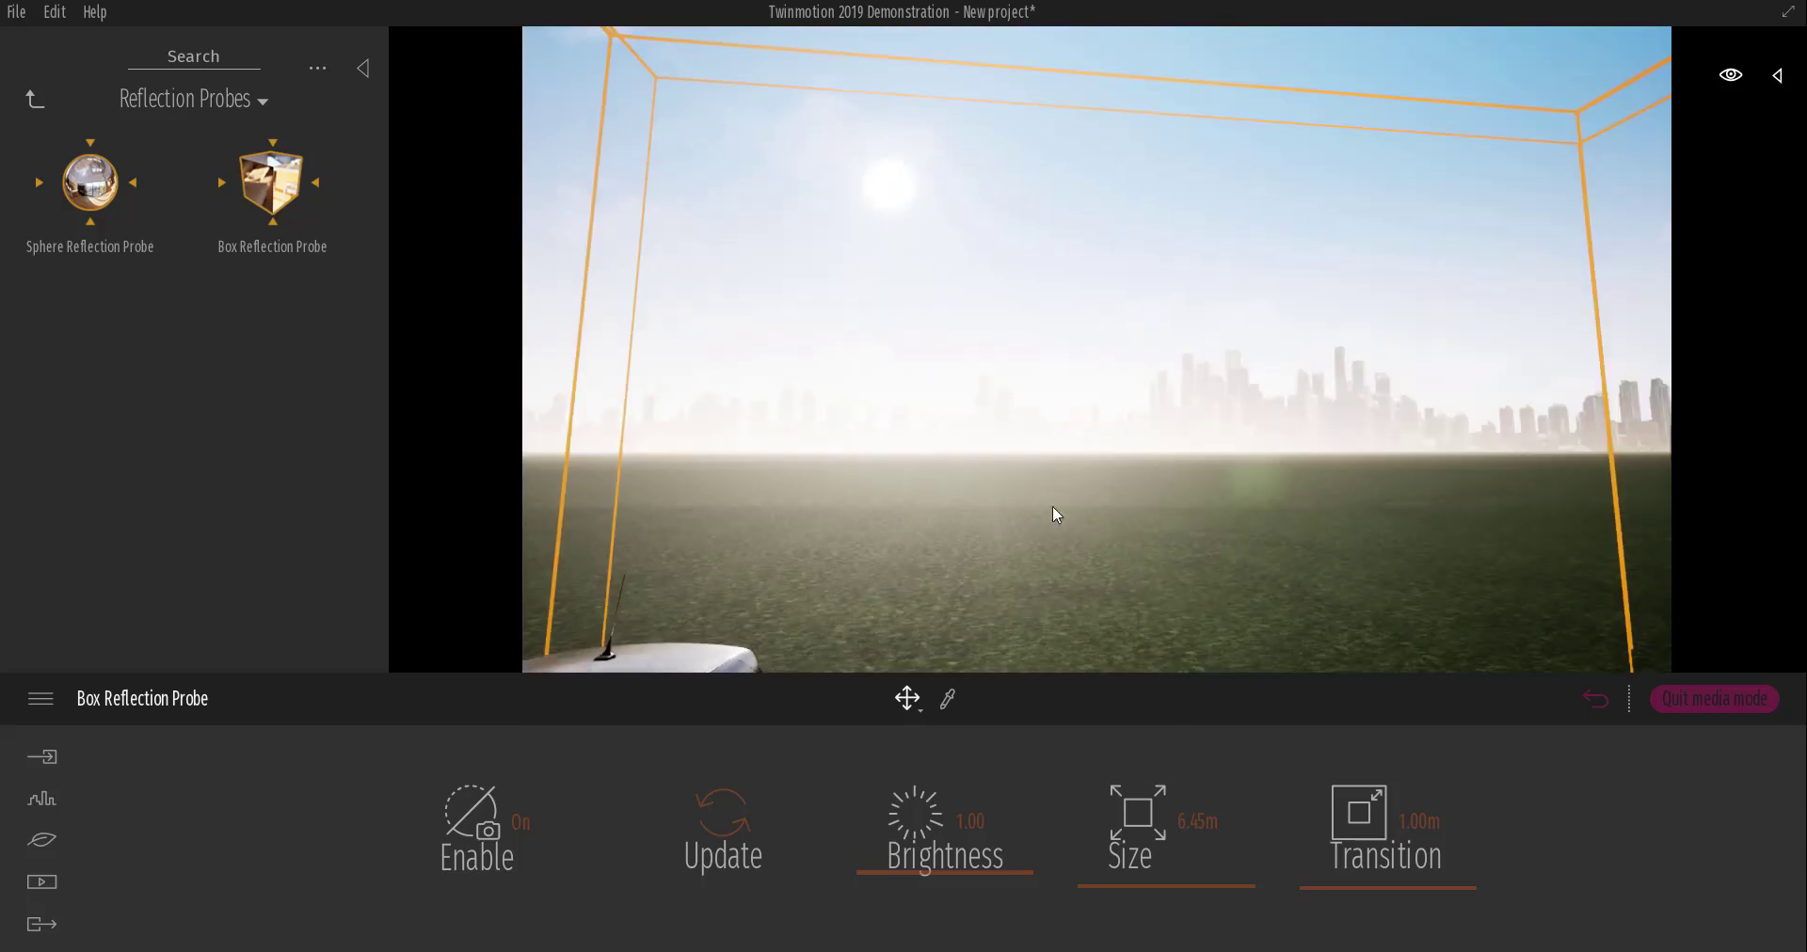
middle_drag(825, 600, 826, 555)
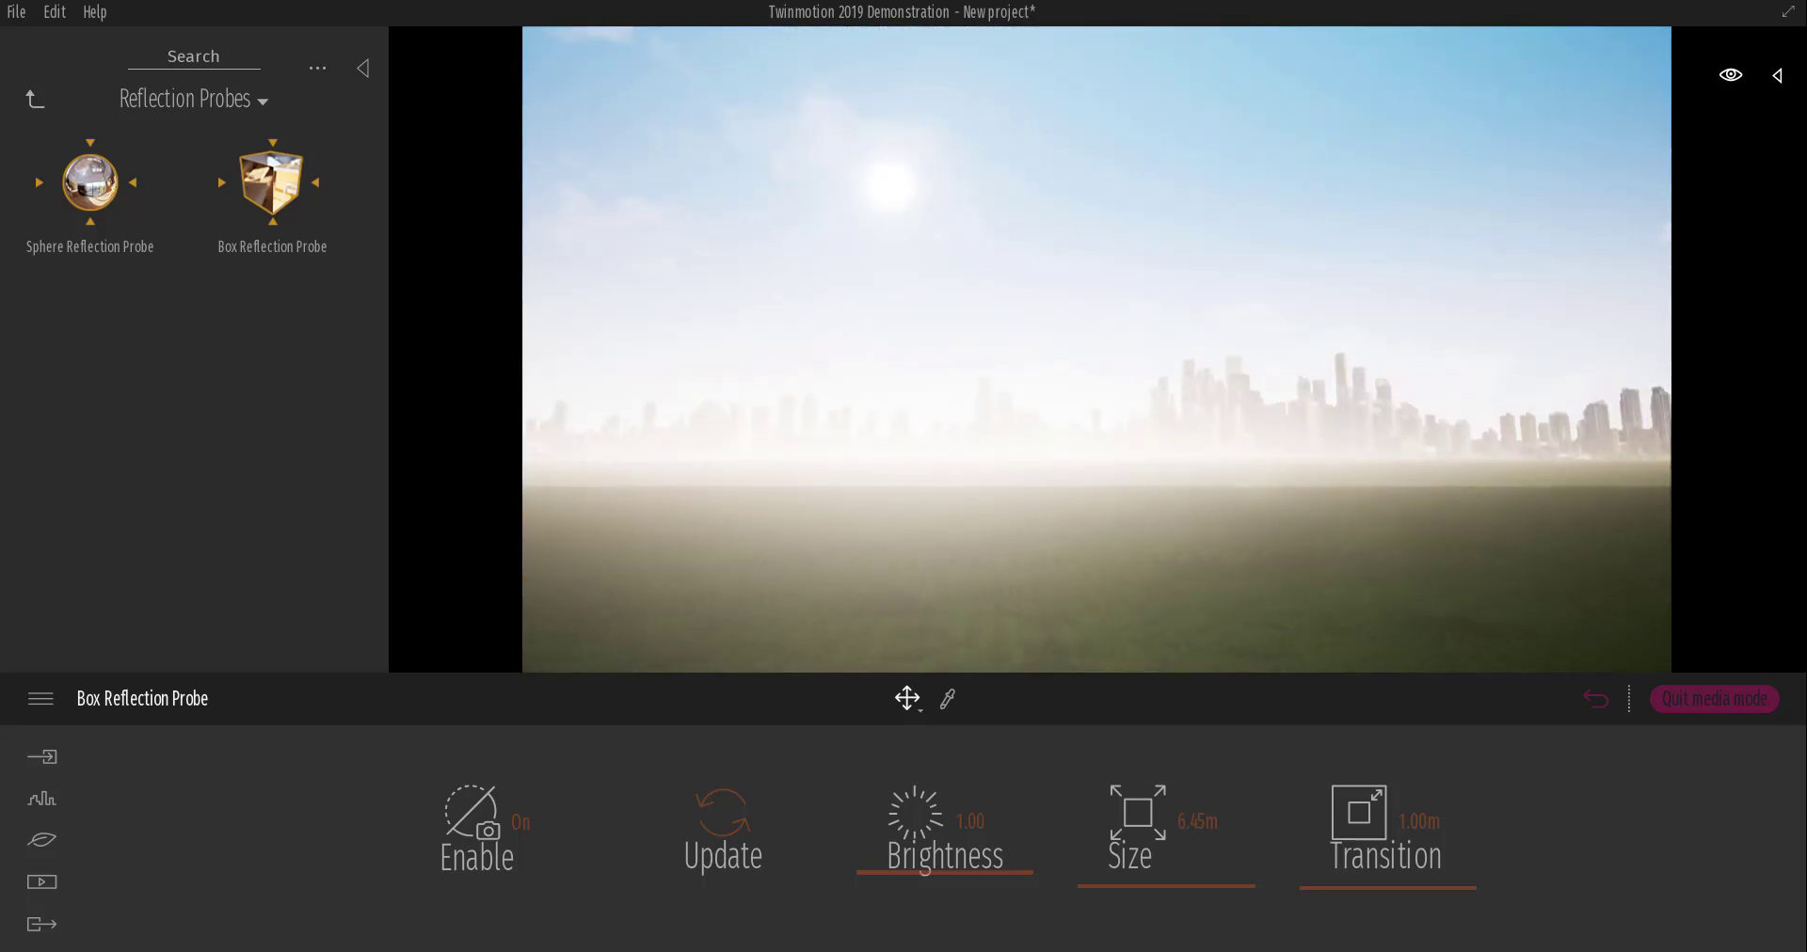
scroll(851, 359, down, 5)
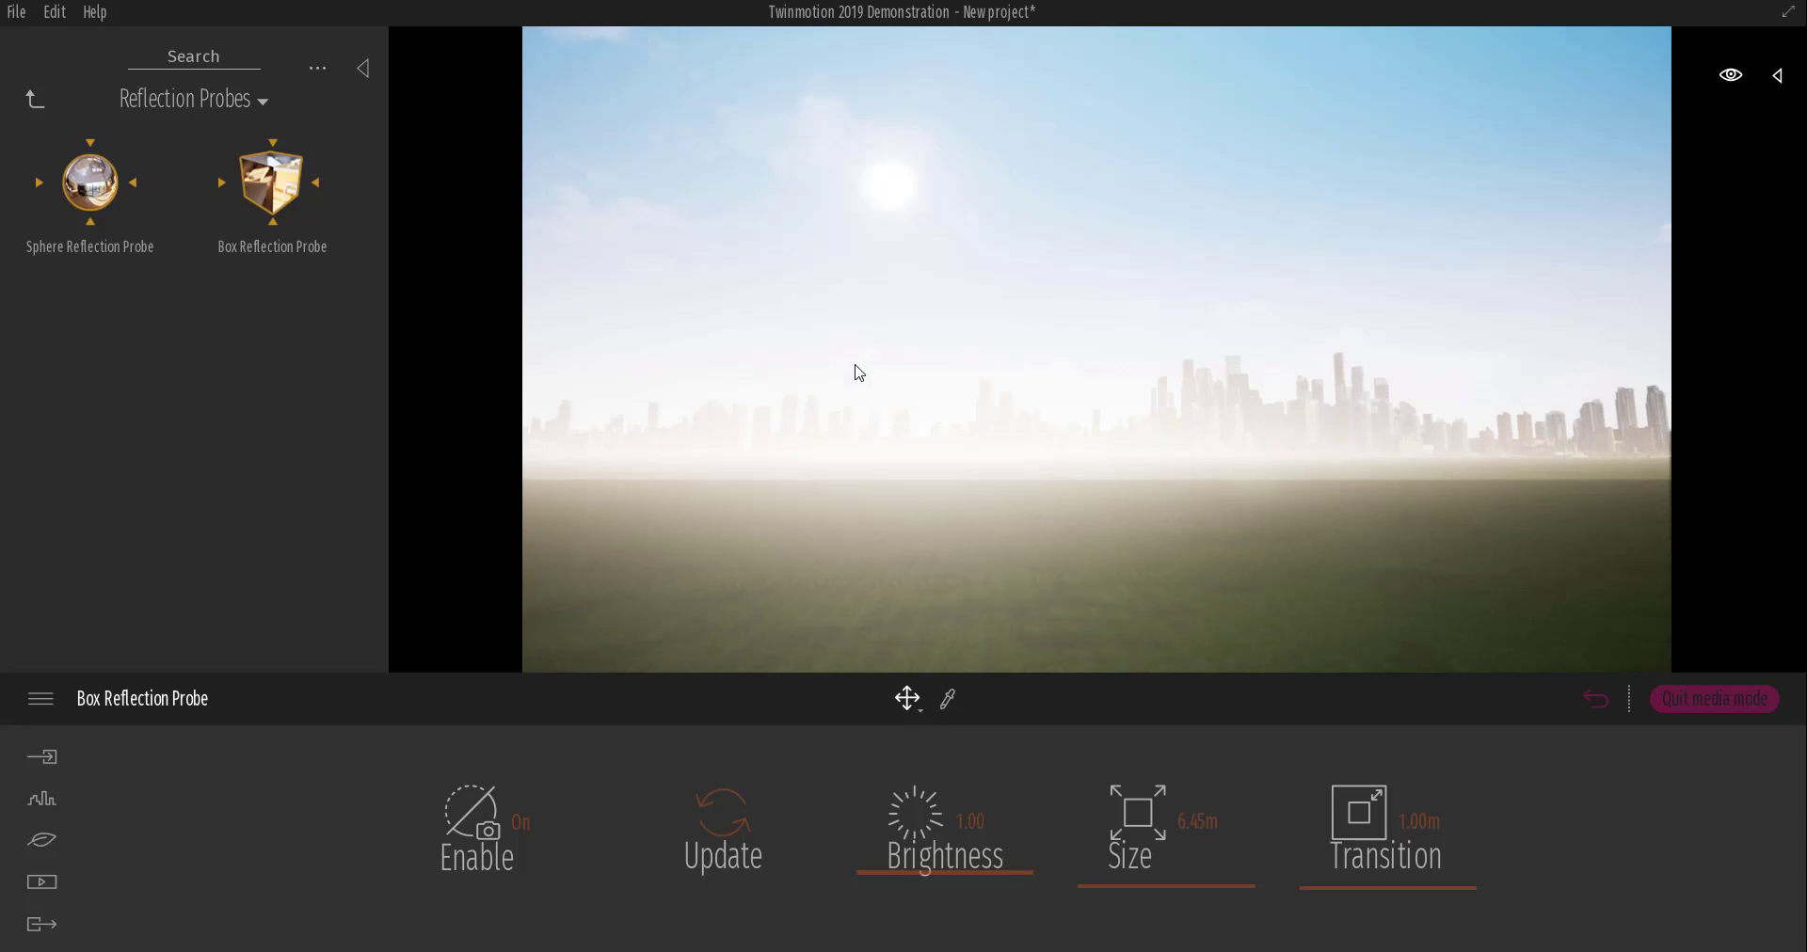
key(f)
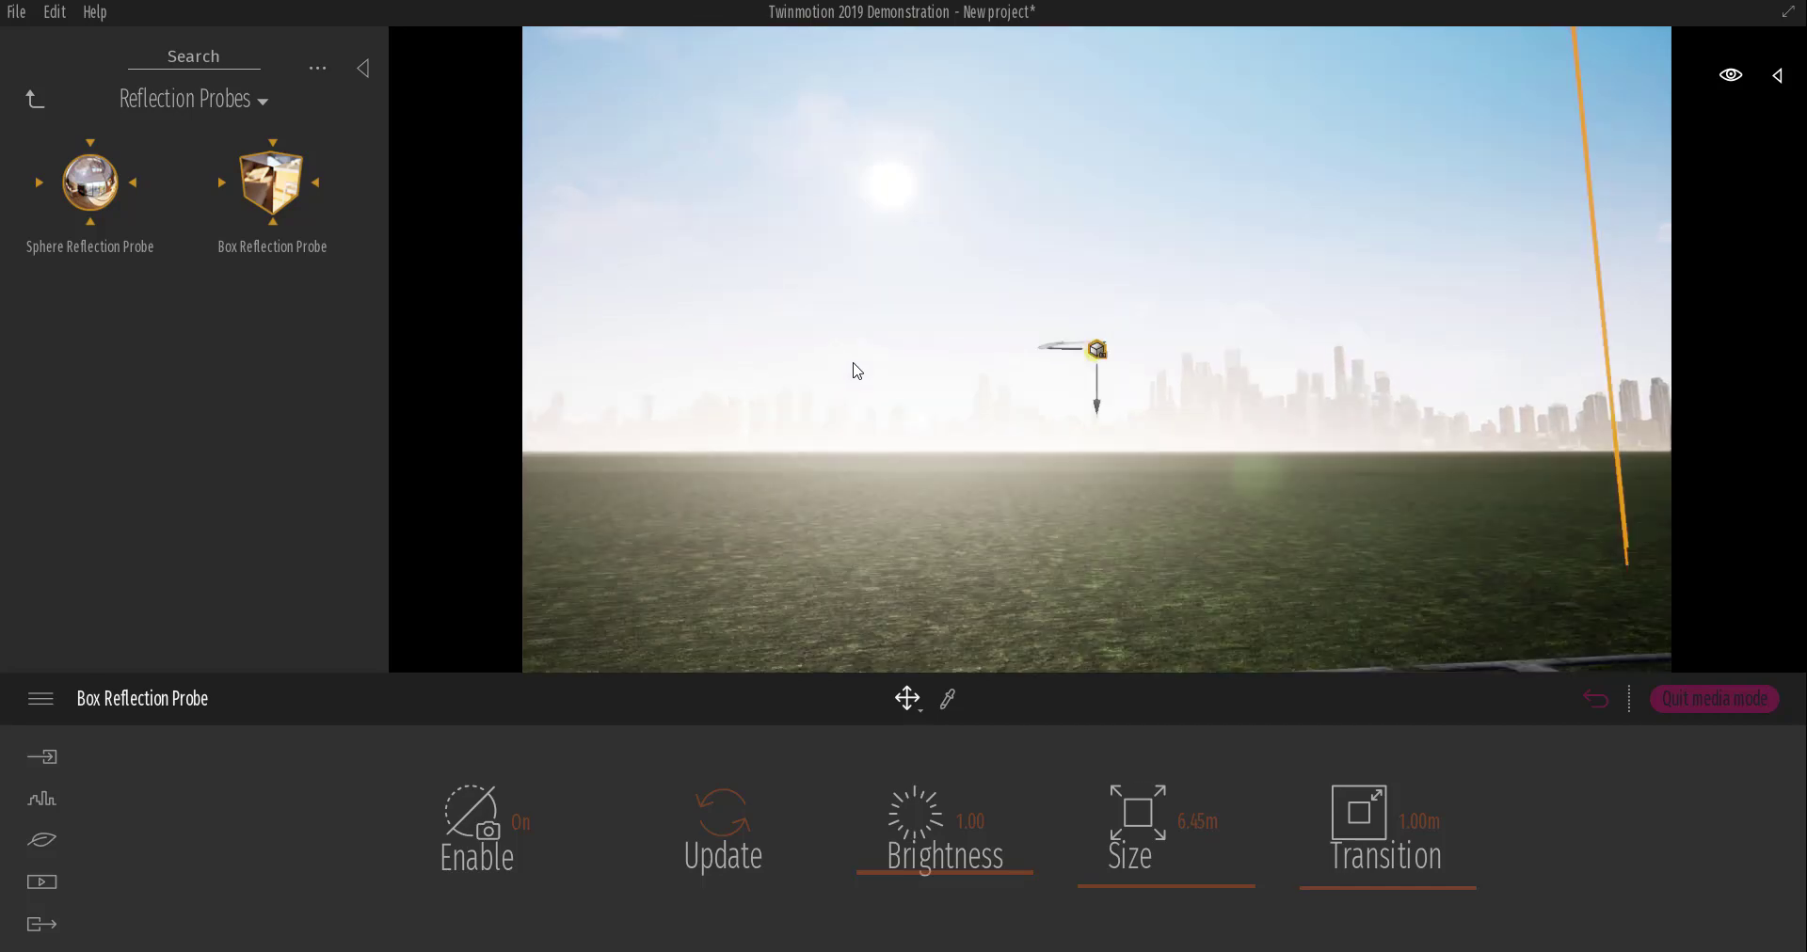
shift+middle_drag(853, 362, 941, 452)
shift+middle_drag(1097, 368, 1262, 341)
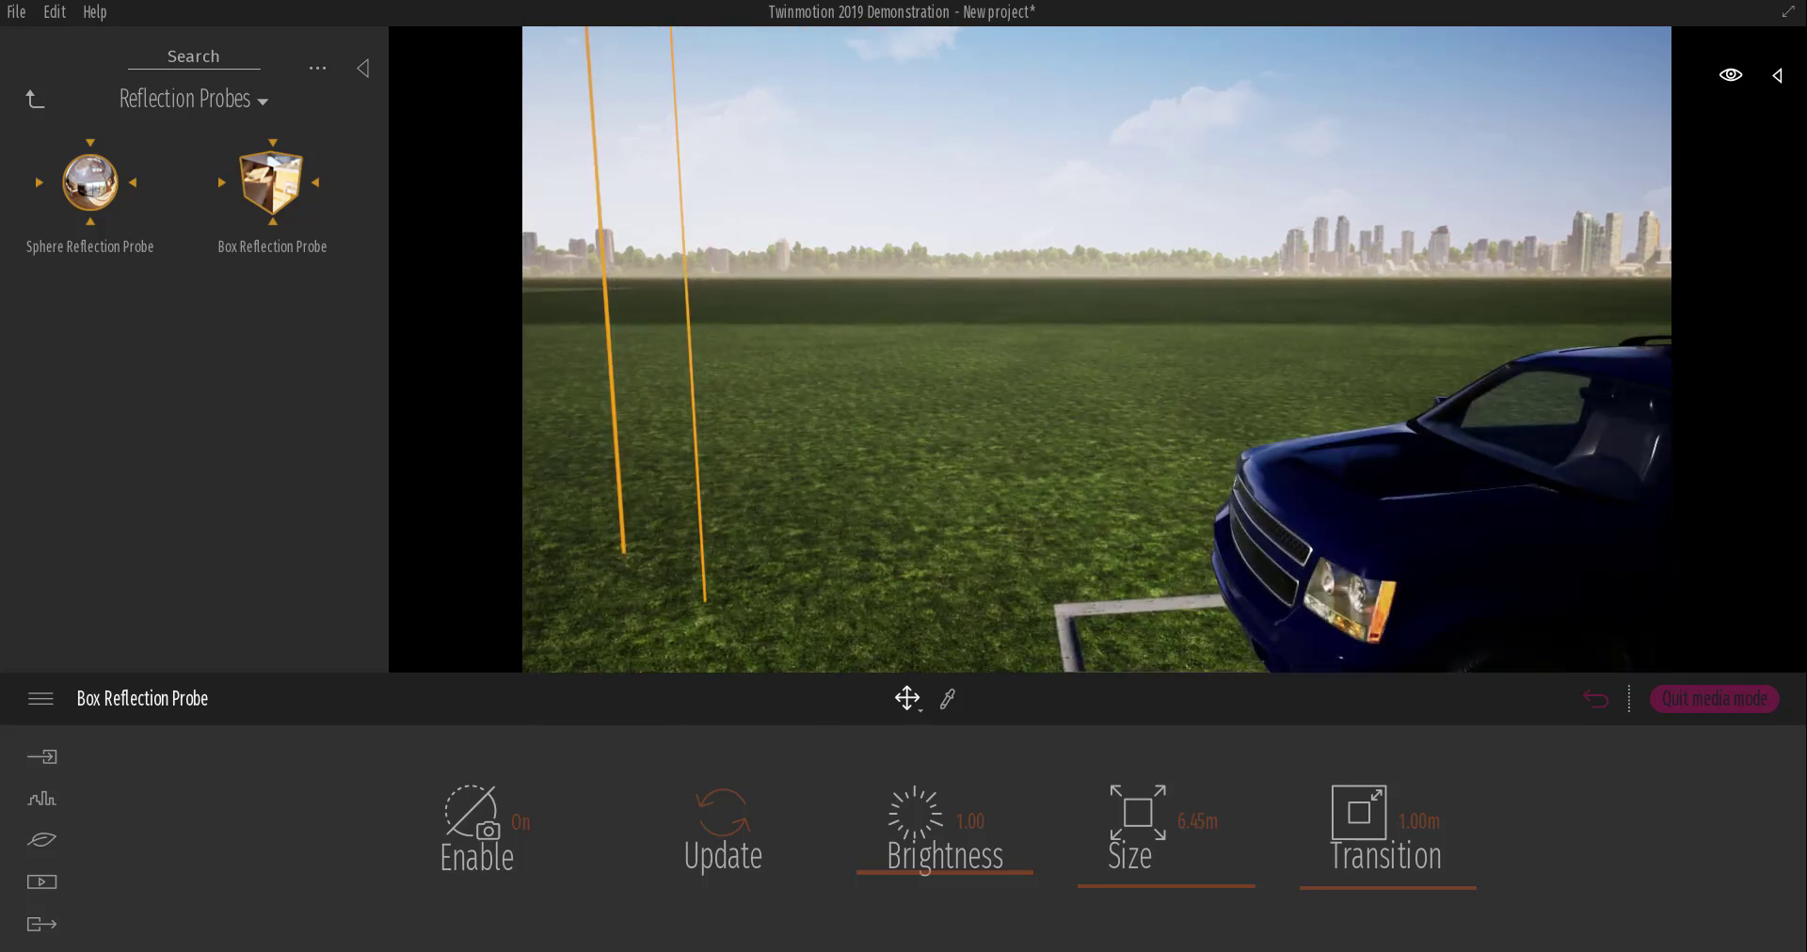
Switch the box reflection probe off and on to compare the reflections on the blue SUV, leaving it enabled.
click(519, 828)
click(519, 829)
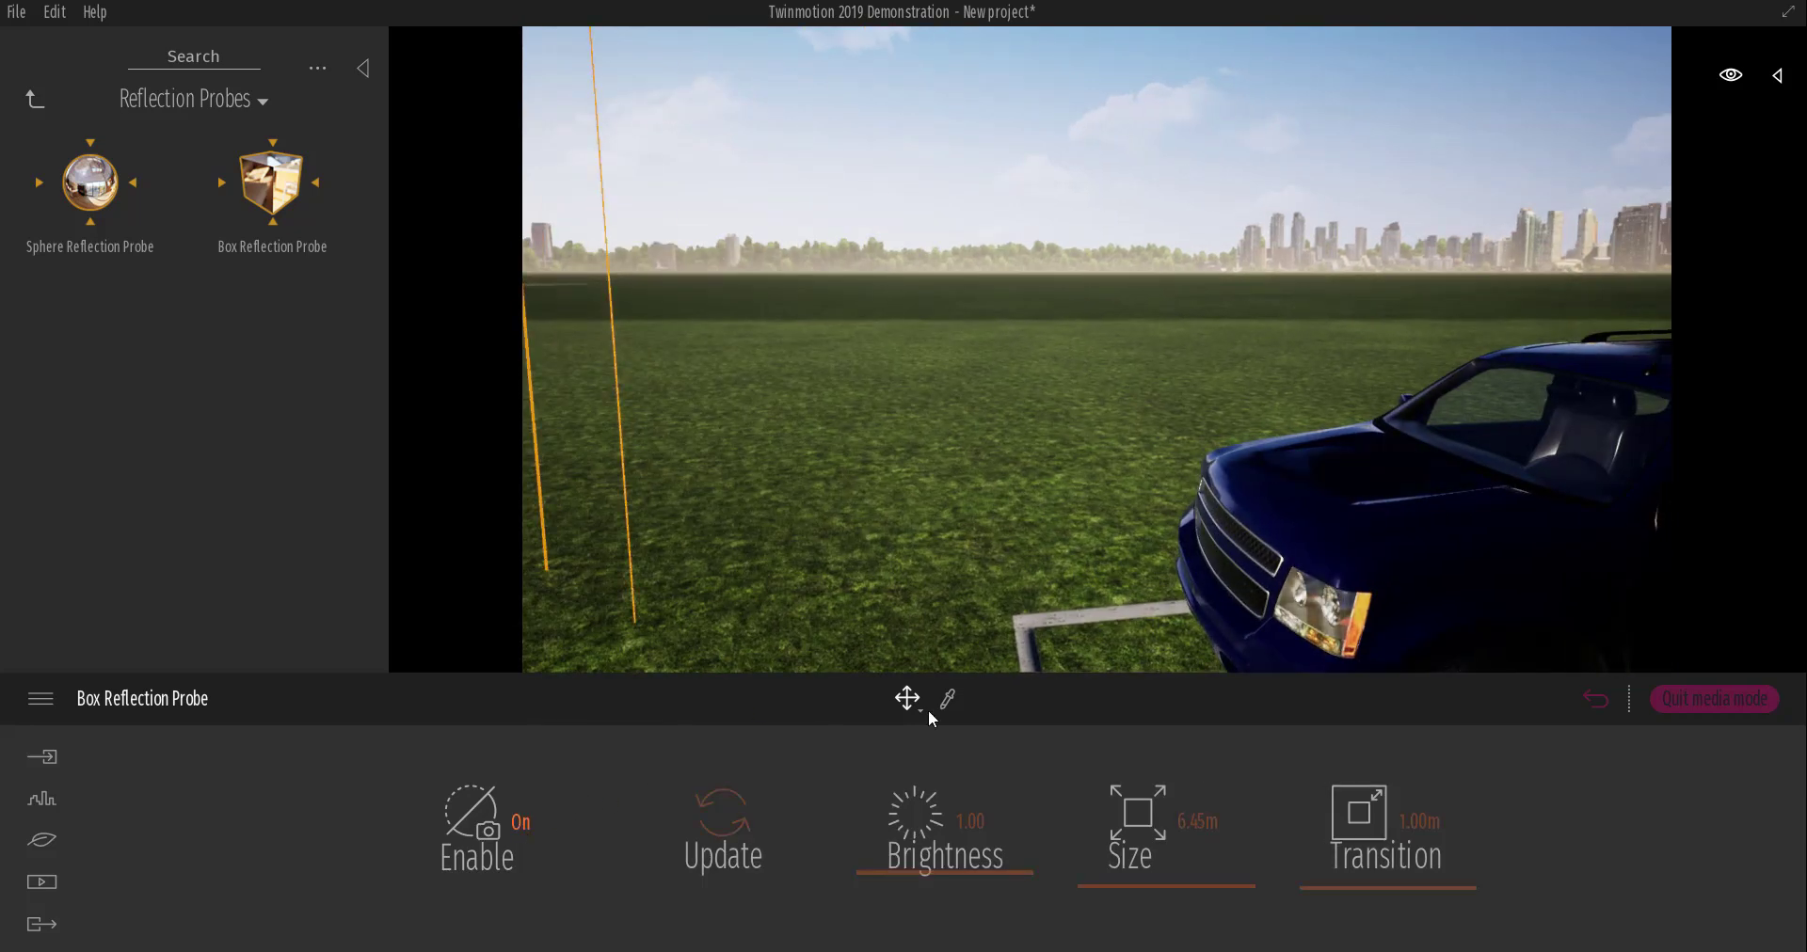
click(526, 823)
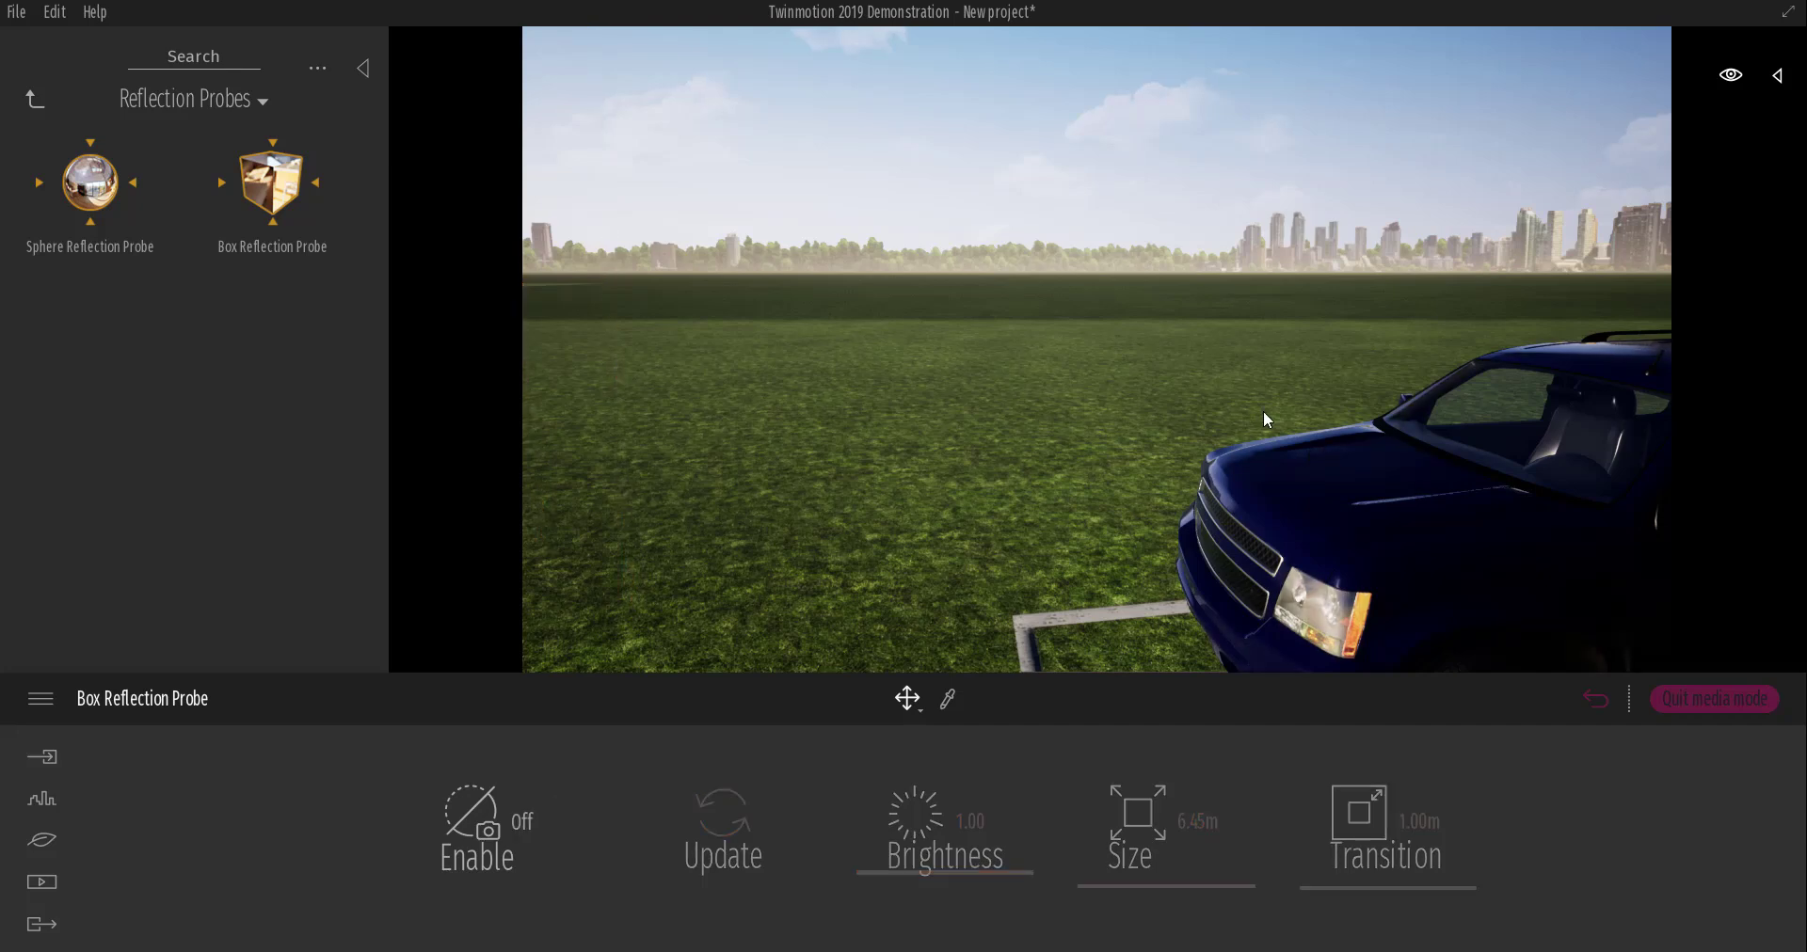
middle_drag(1263, 411, 1191, 311)
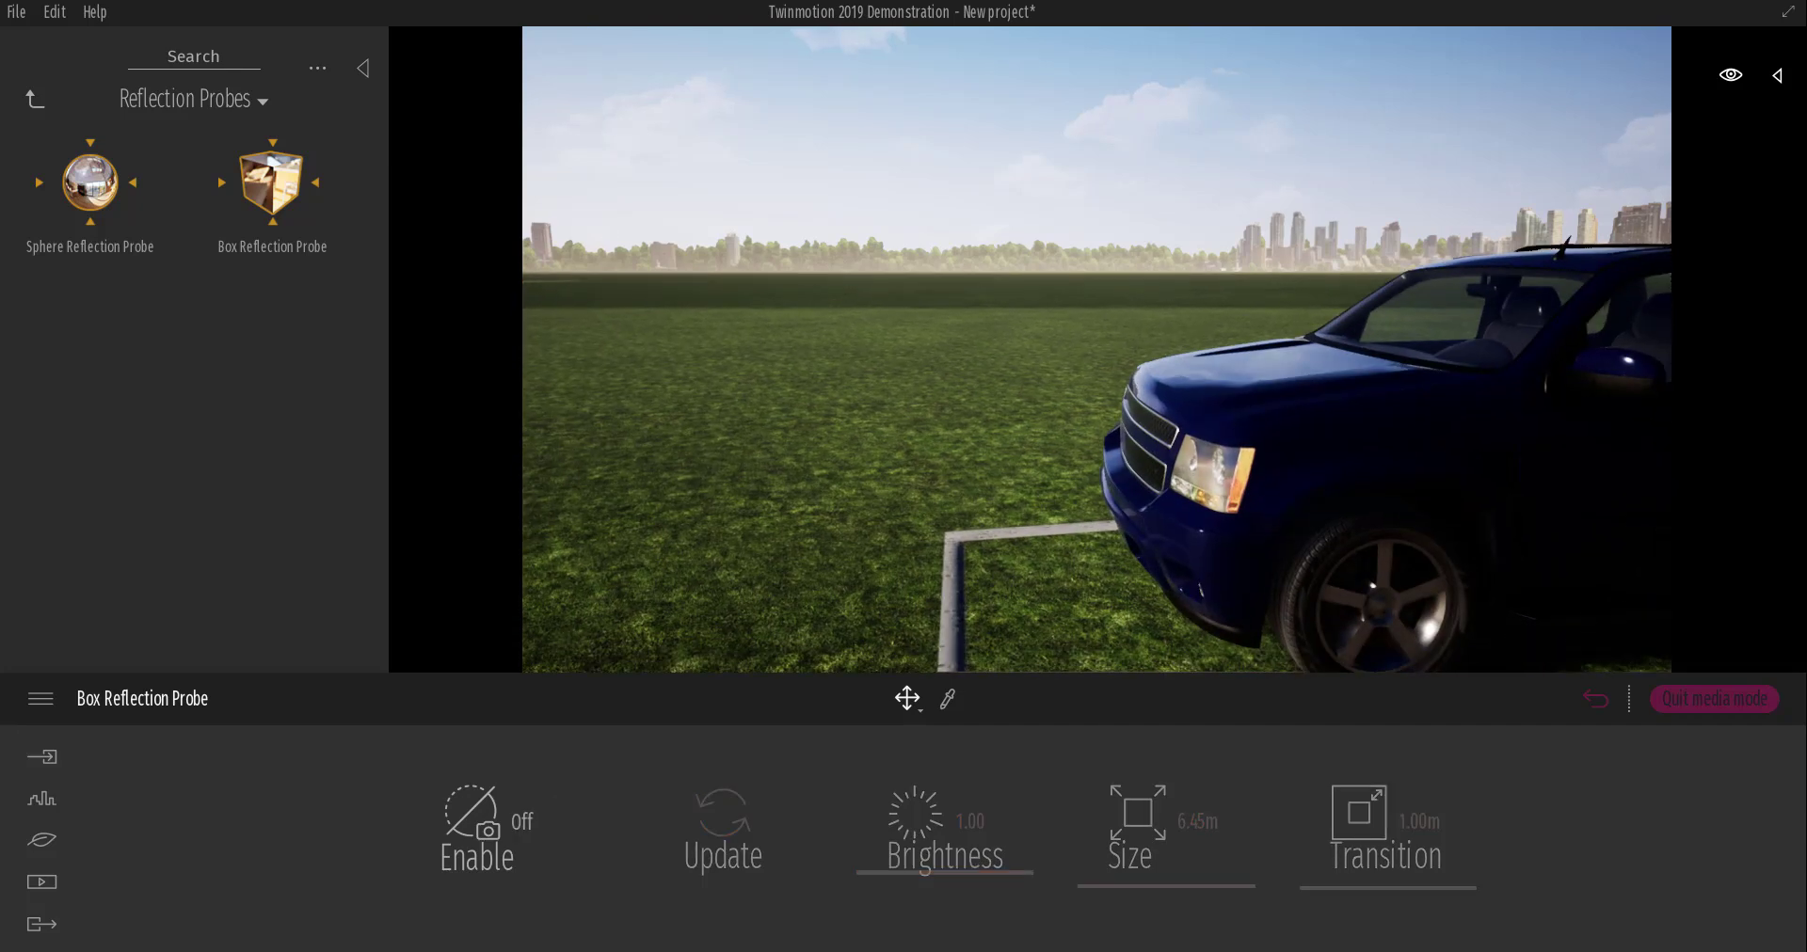
click(518, 826)
click(516, 826)
click(516, 826)
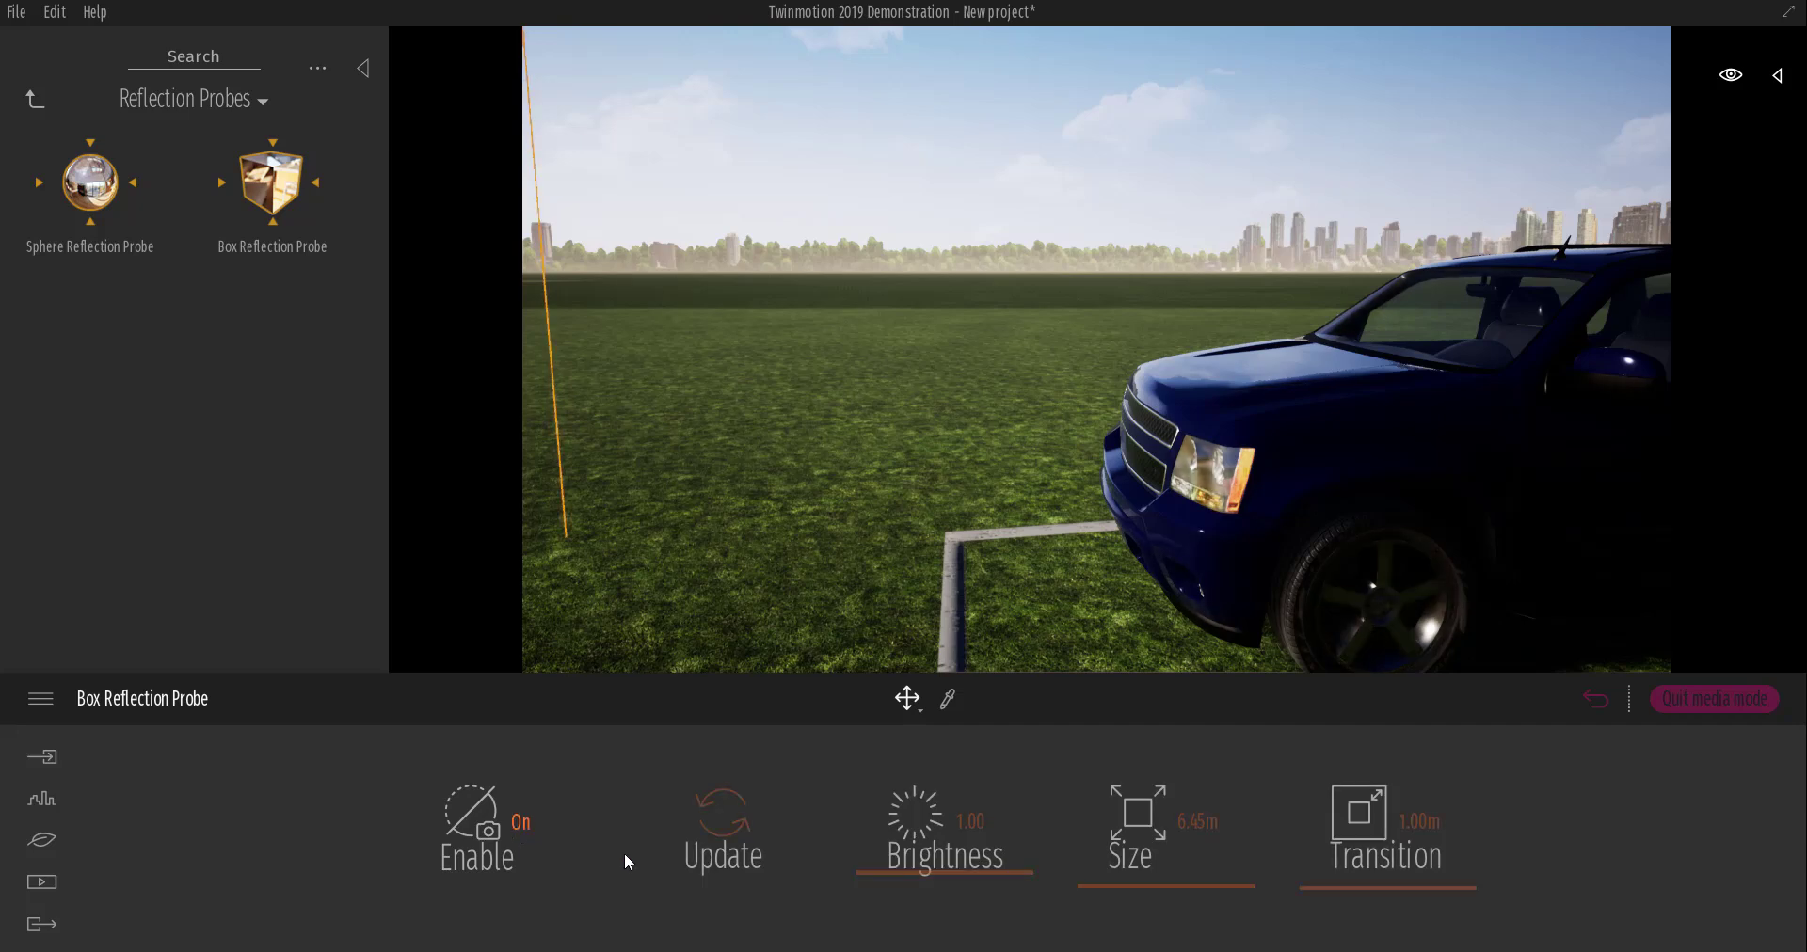
Set the box reflection probe's brightness to 2.28 and its transition to 3.10 m, and deselect it.
drag(887, 872, 890, 834)
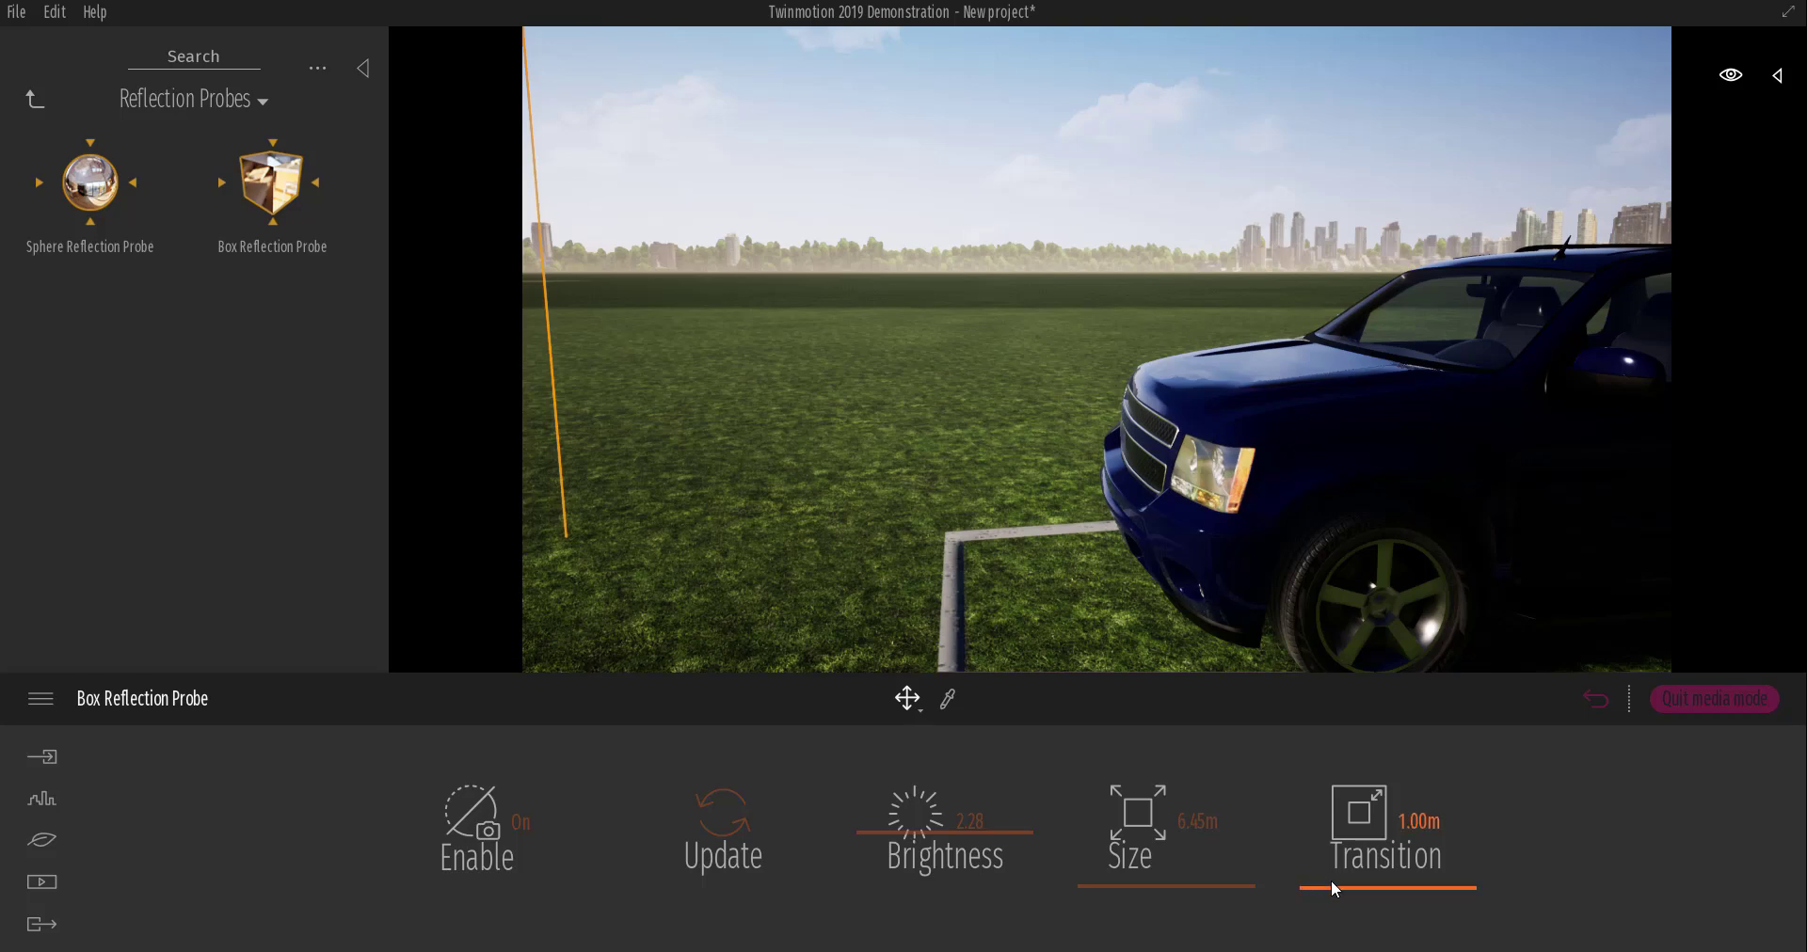
mouse_move(1332, 881)
mouse_down()
mouse_move(1332, 836)
mouse_move(1332, 854)
mouse_up()
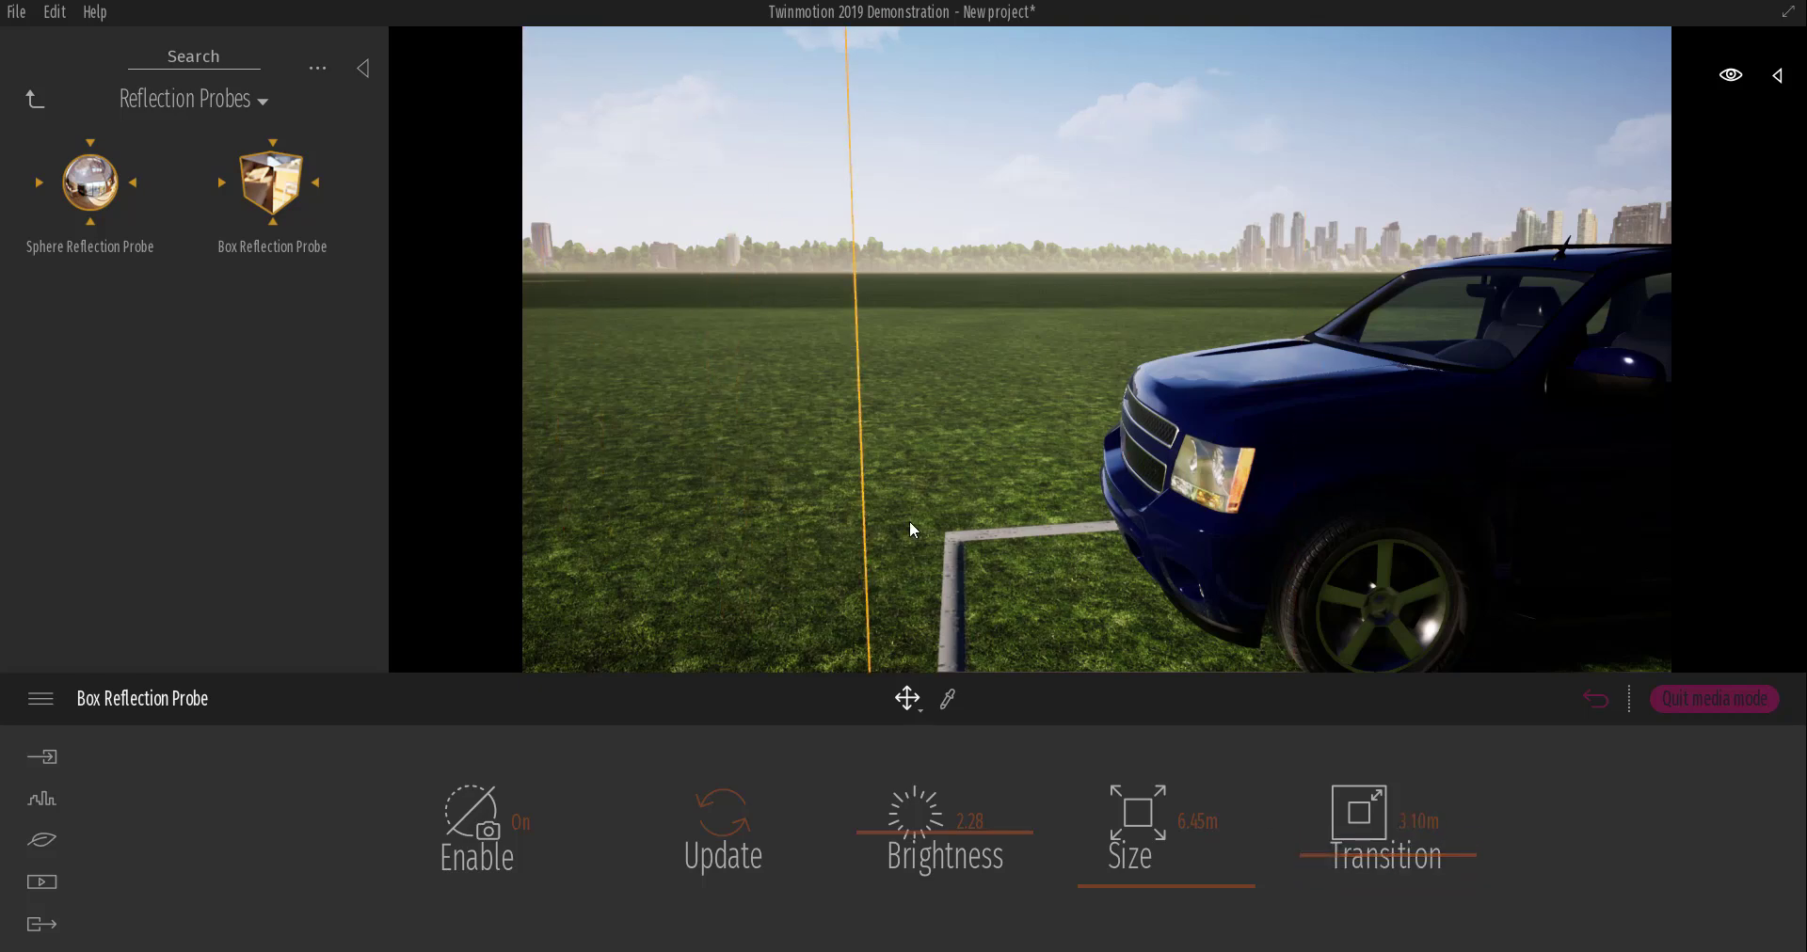
scroll(909, 522, down, 3)
shift+middle_drag(819, 428, 698, 445)
scroll(809, 432, down, 3)
click(843, 319)
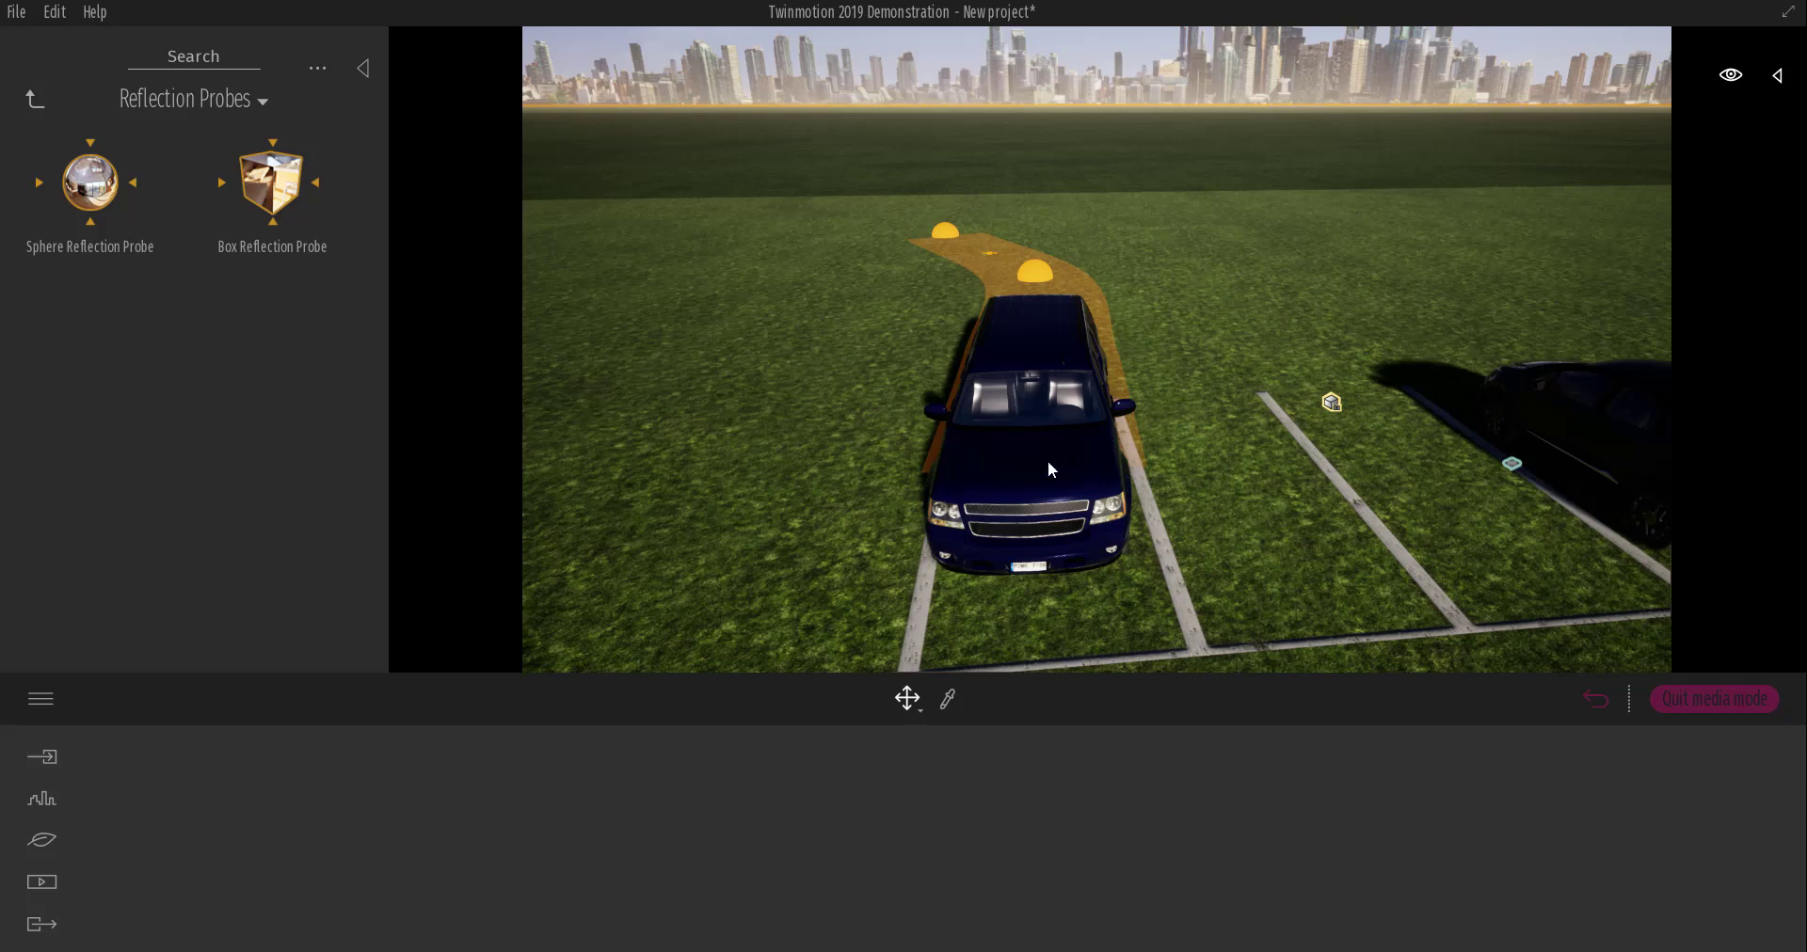
Turn off Visual helpers in the appearance preferences to hide the path and probe markers.
click(54, 13)
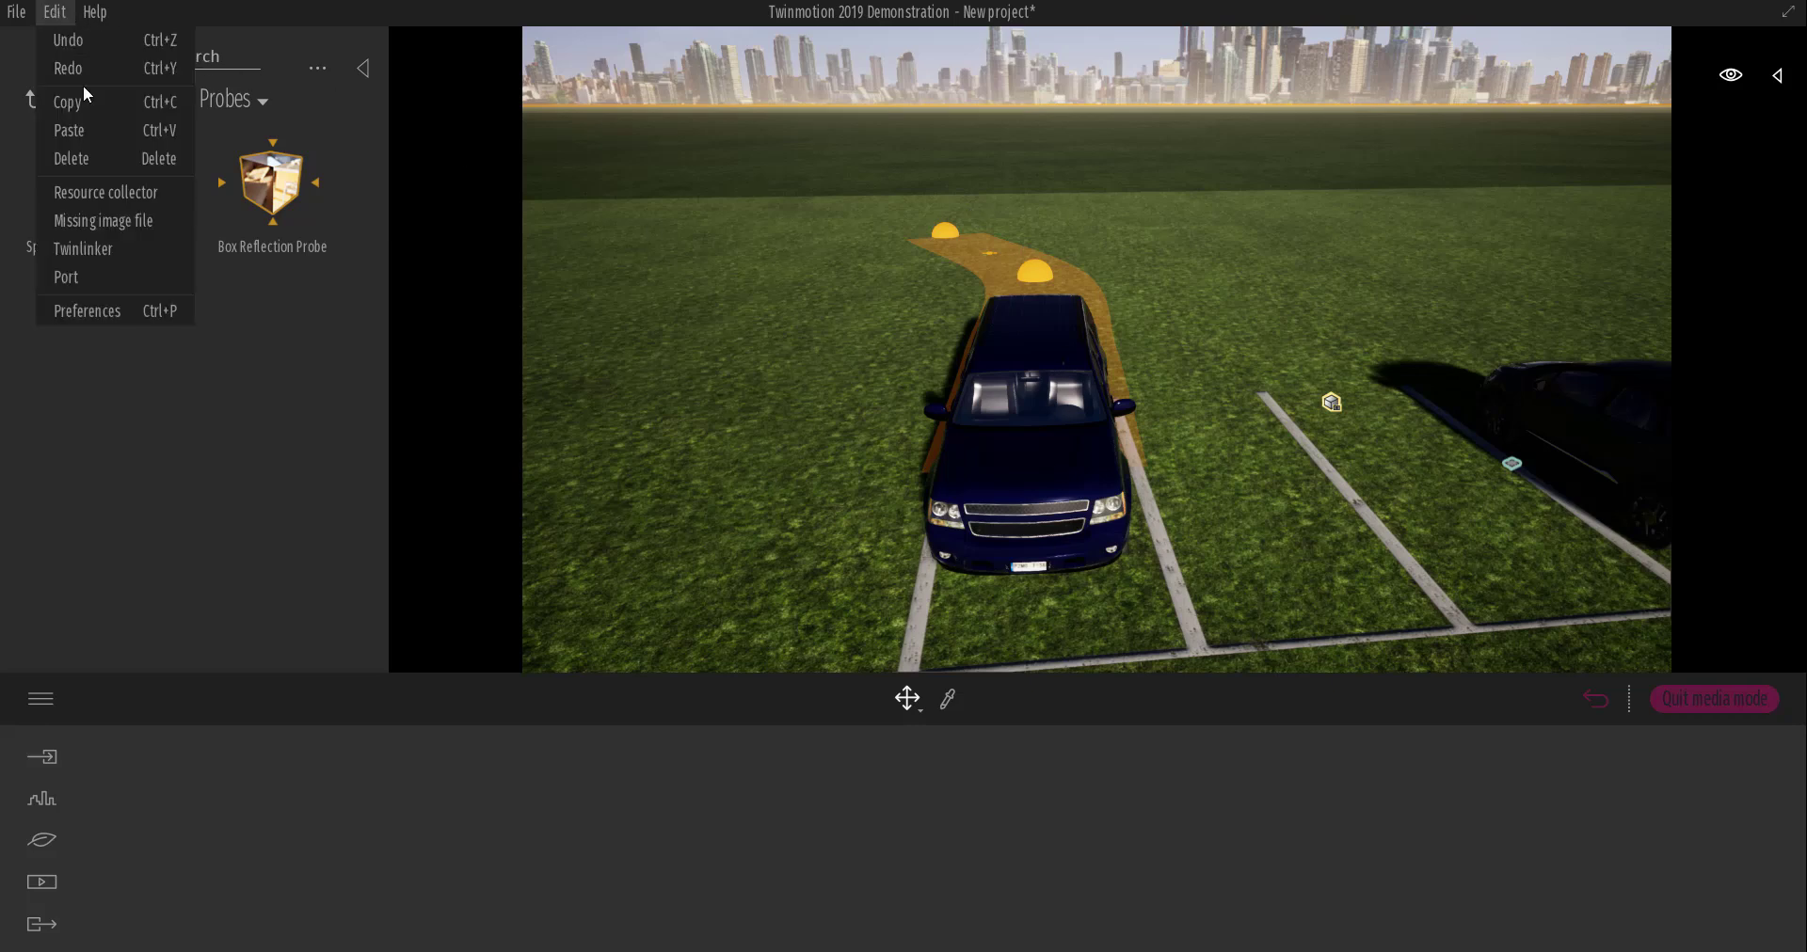
click(109, 306)
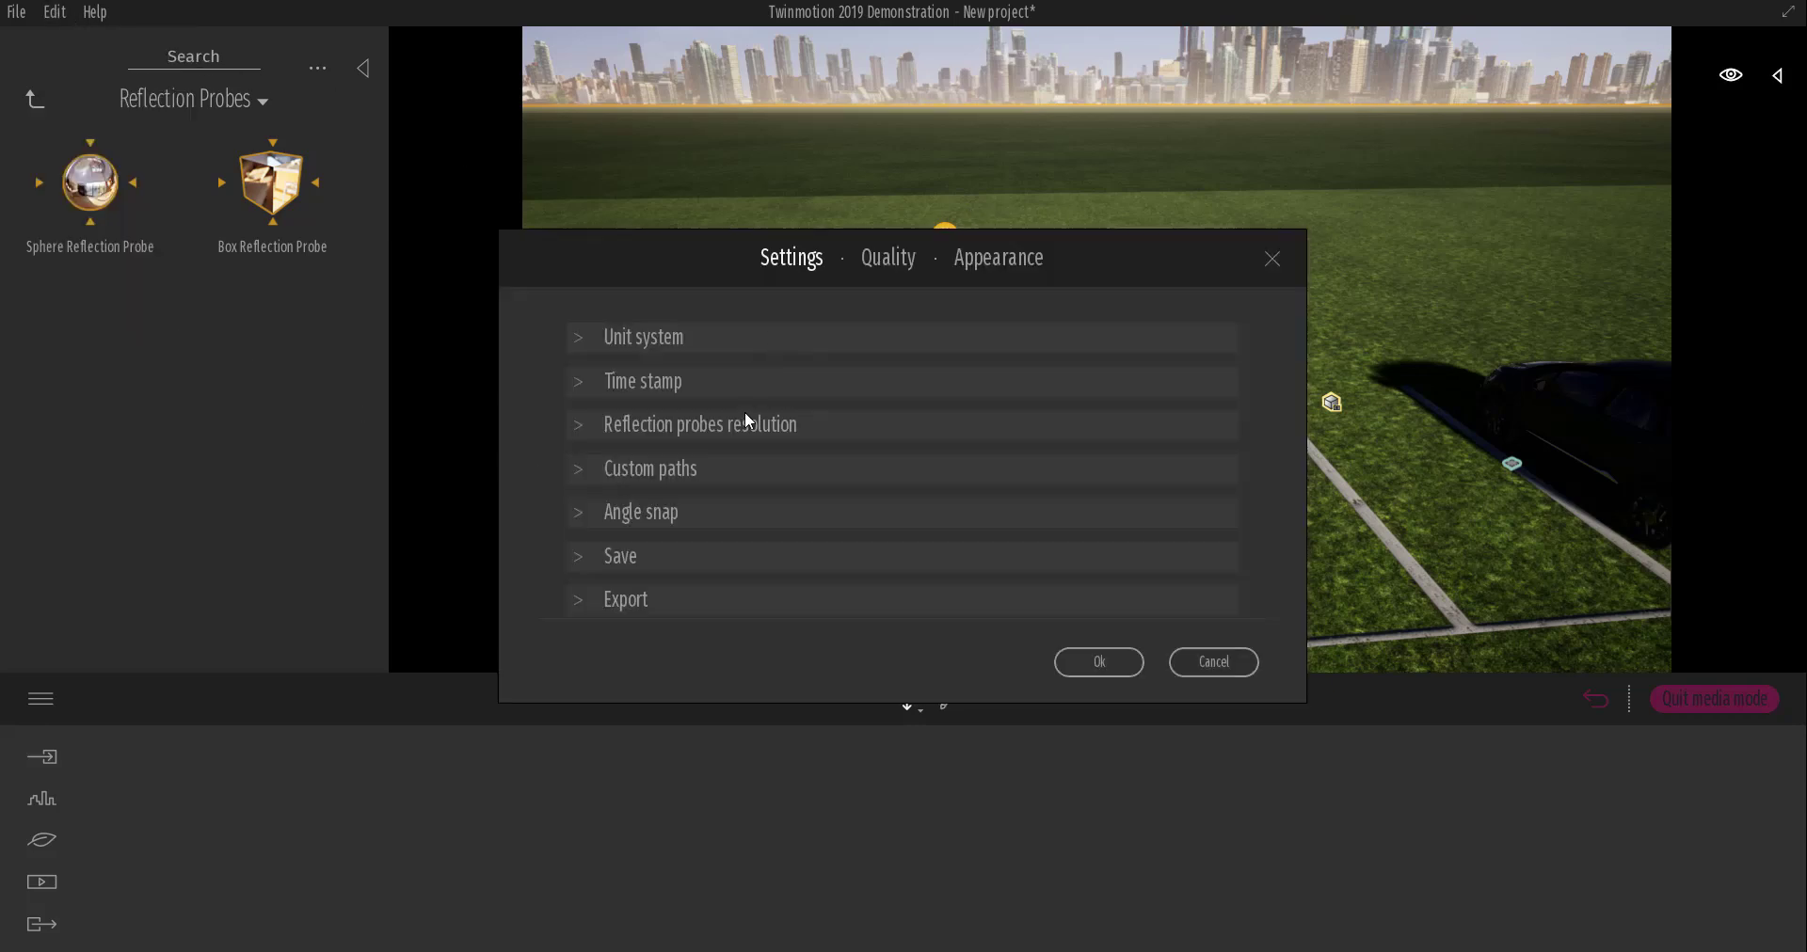
click(954, 267)
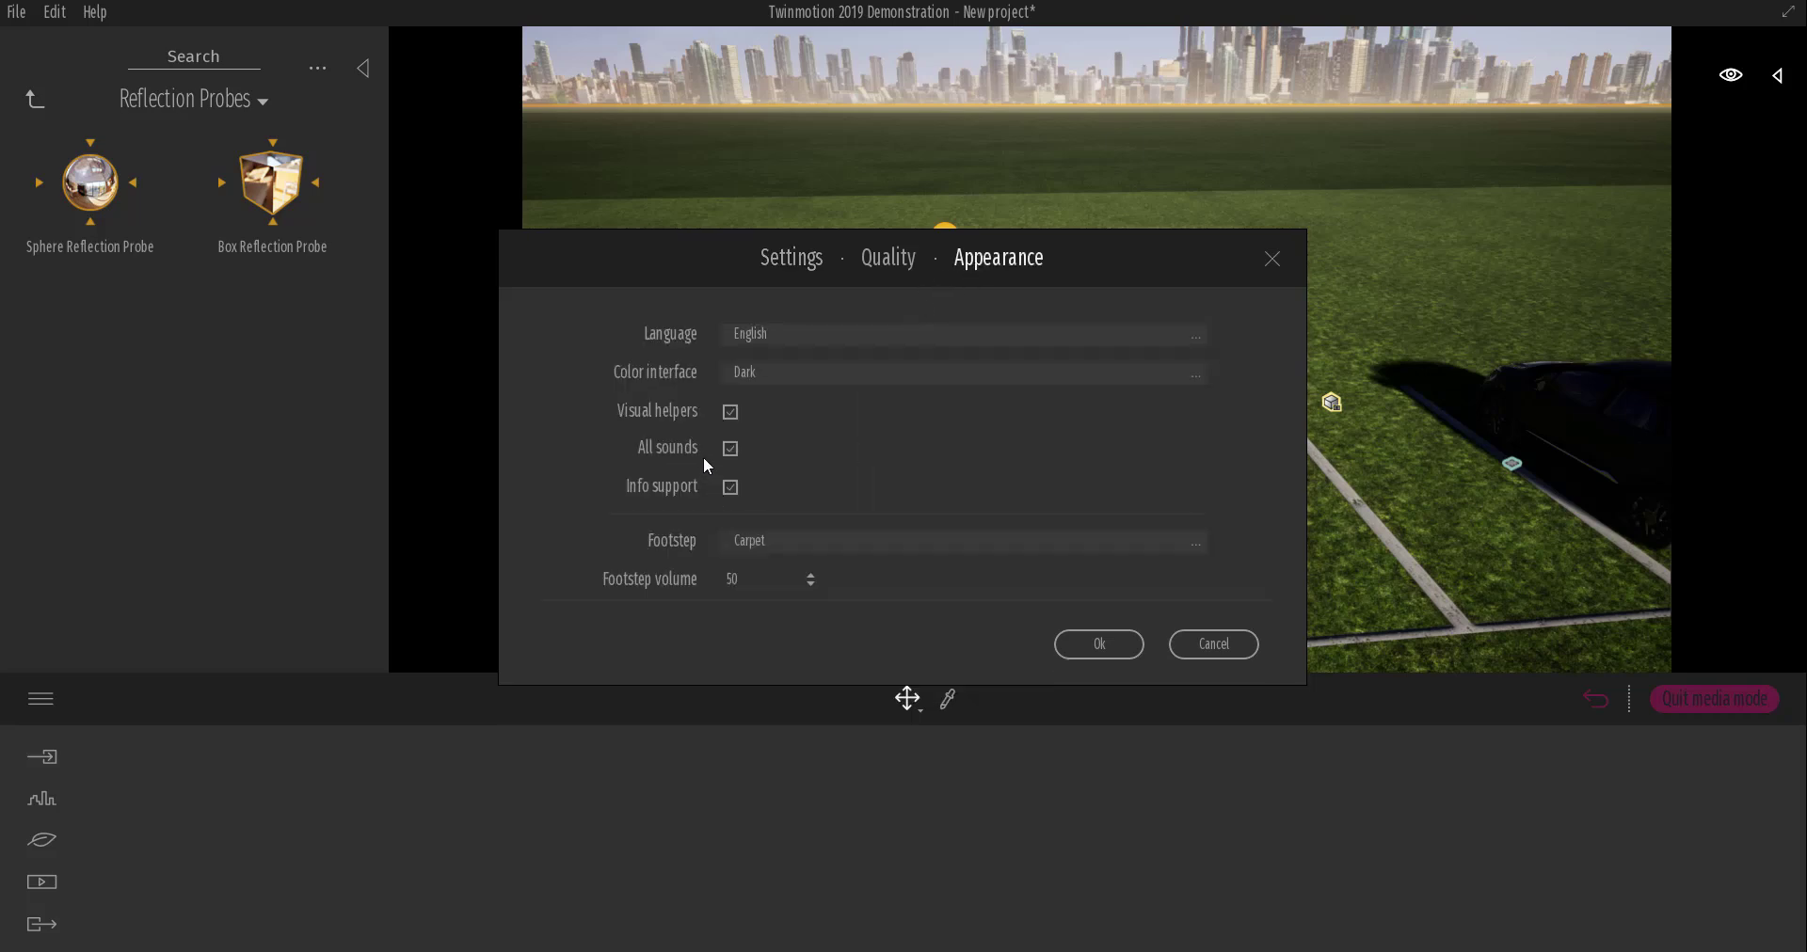
click(730, 414)
drag(710, 262, 1272, 241)
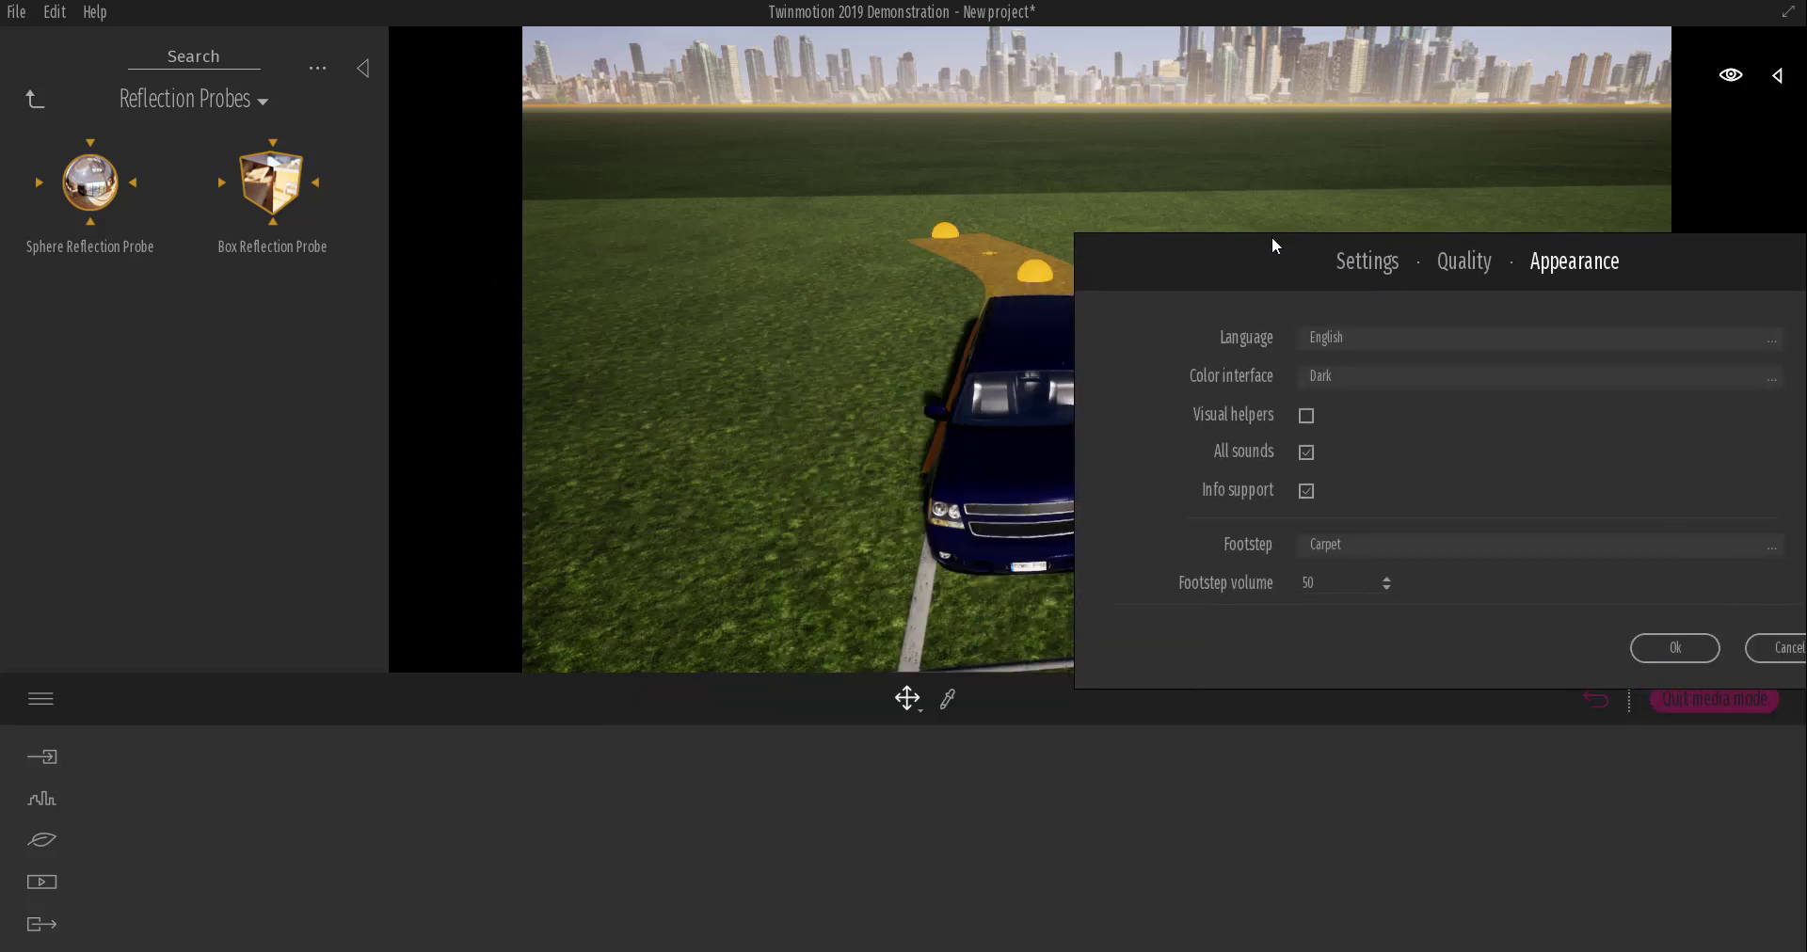
click(1305, 415)
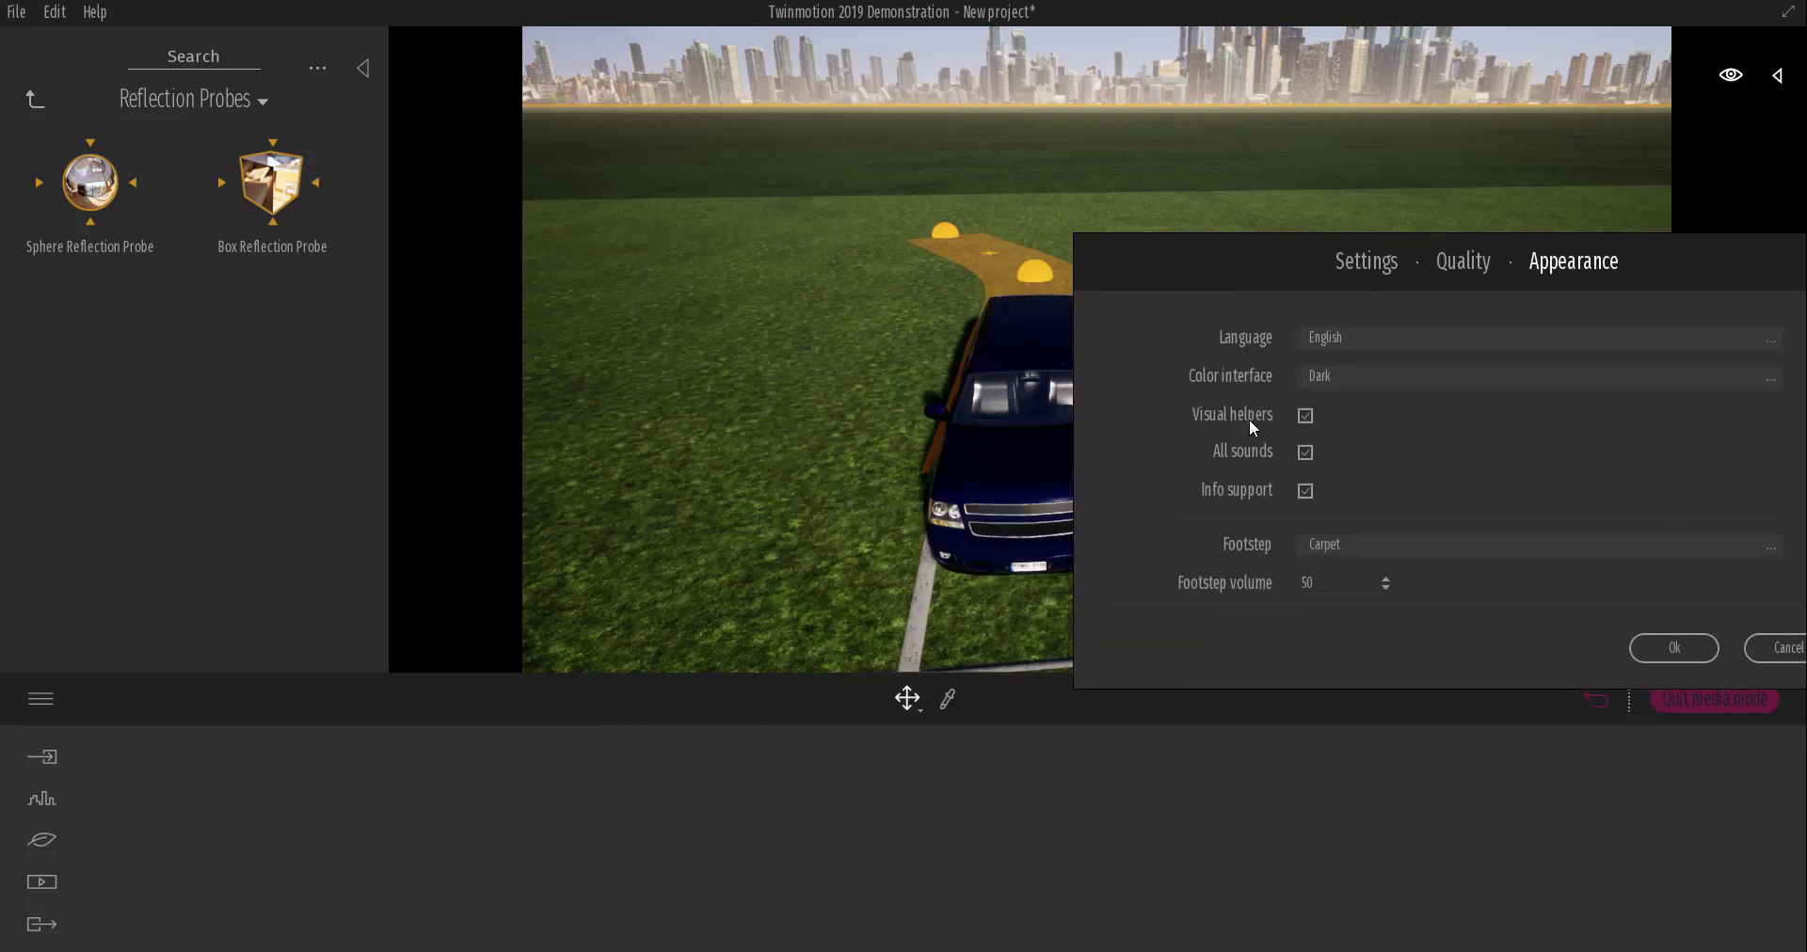
click(1649, 648)
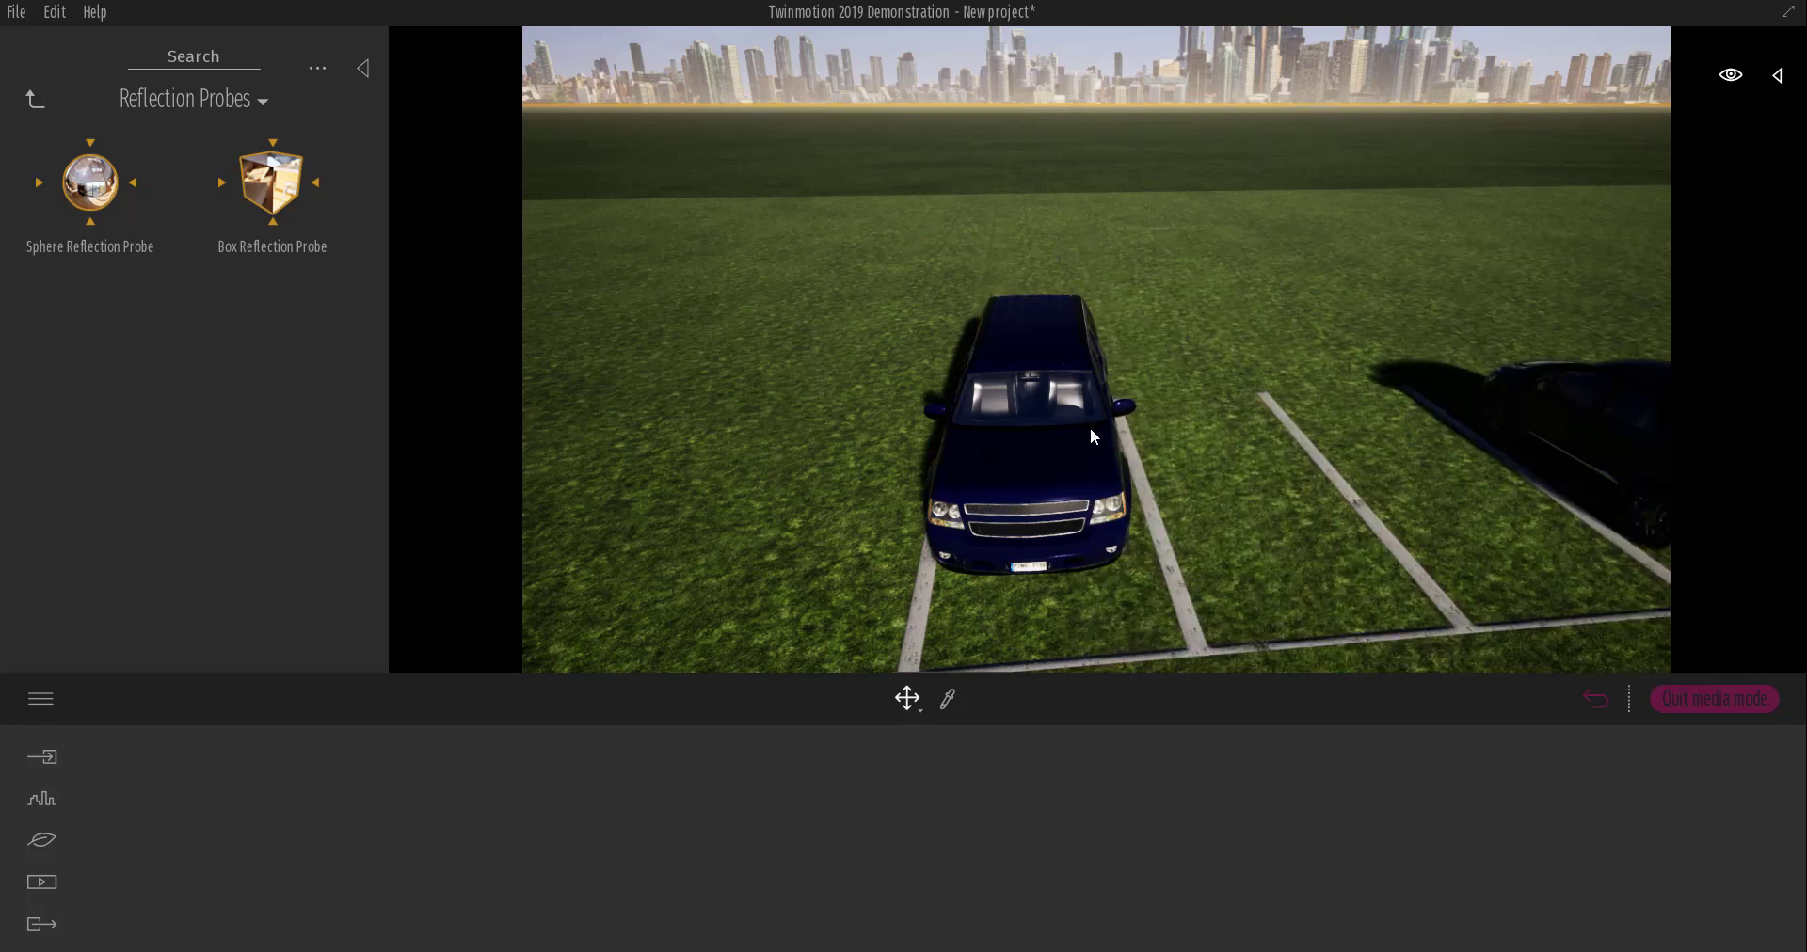
Turn Visual helpers back on in the appearance preferences.
click(55, 11)
click(57, 311)
click(998, 259)
click(731, 412)
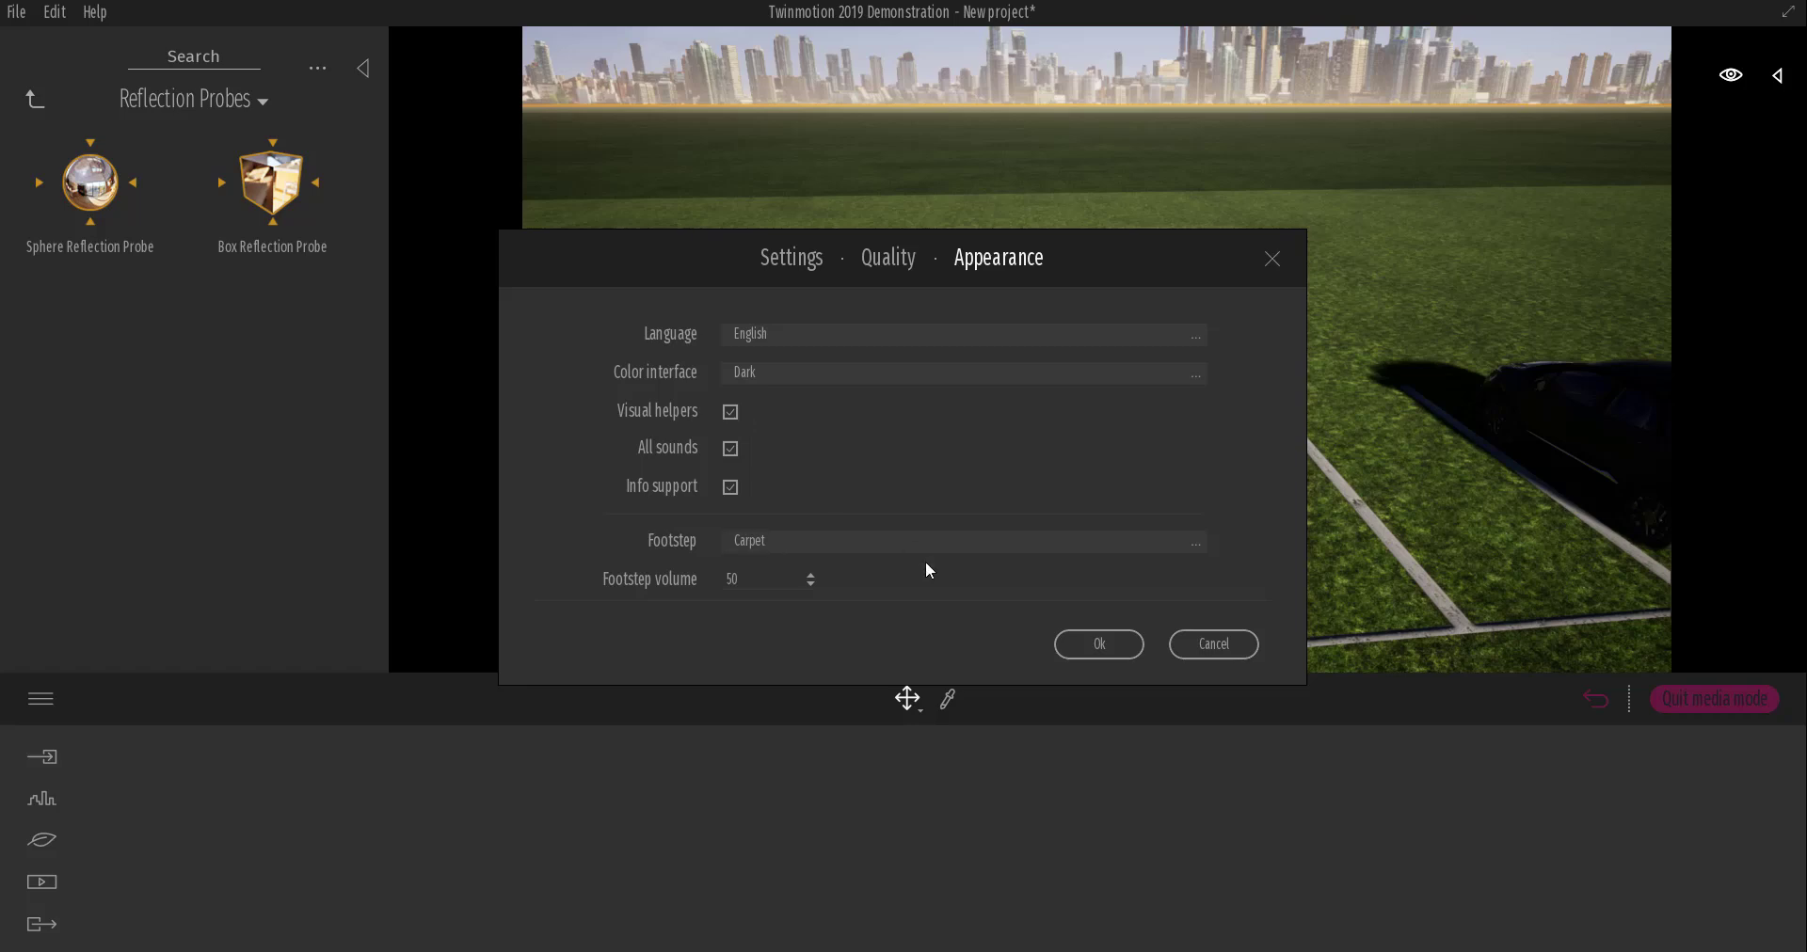